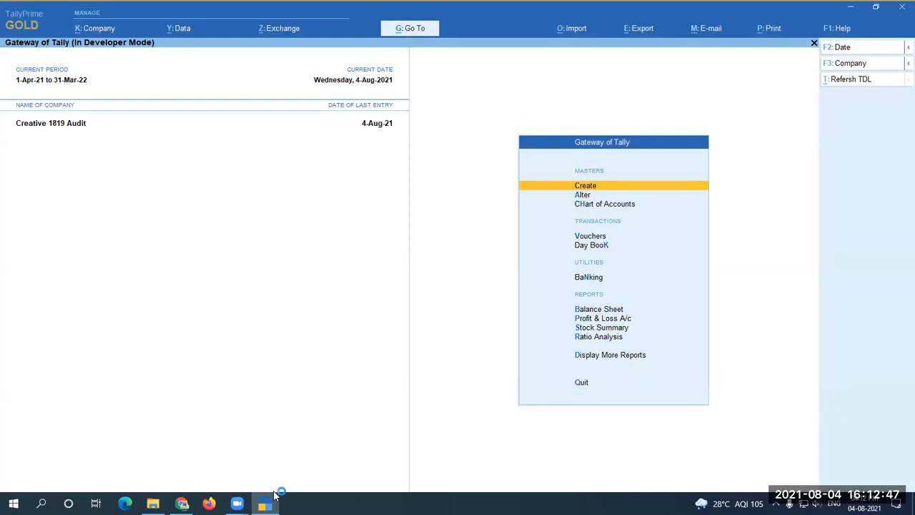
Step: Open Display More Reports from the Gateway of Tally for Creative 1819 Audit, then switch to Chrome
key("Down")
key("Down")
key("Down")
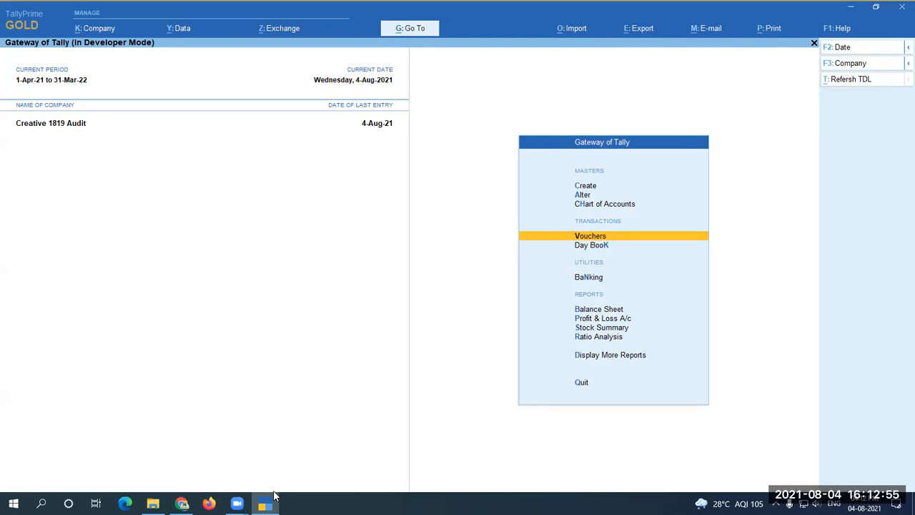
key("d")
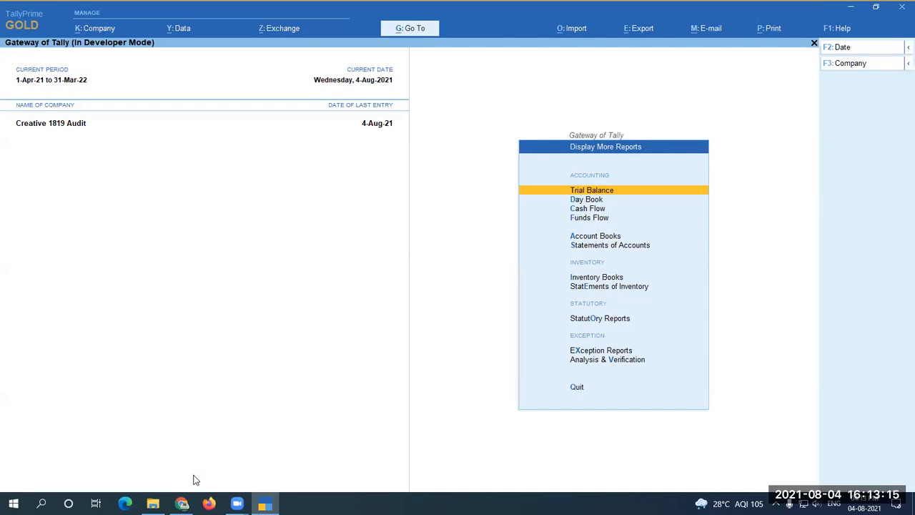
mouse_move(182, 503)
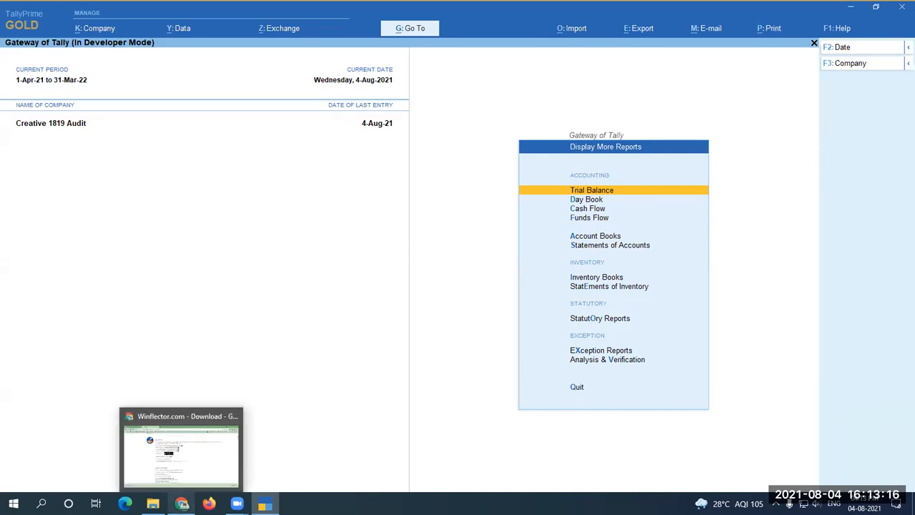
left_click(202, 464)
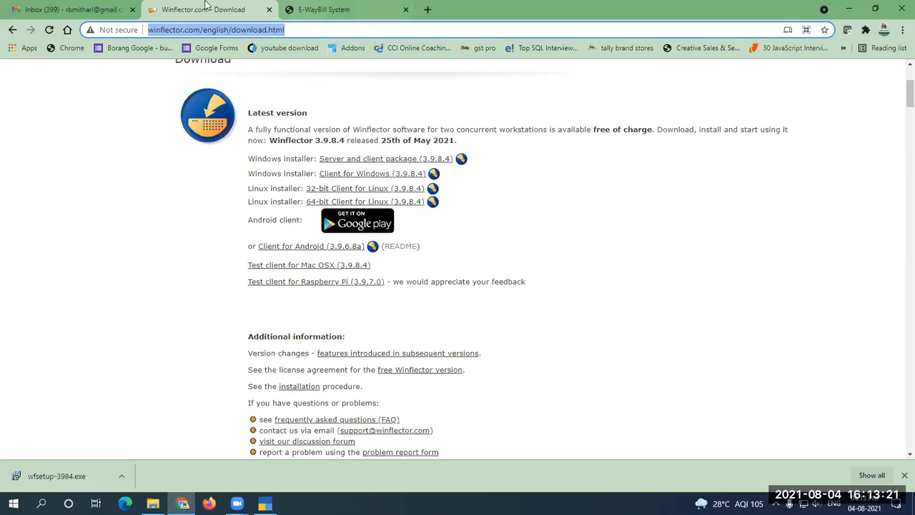
Step: Go to the E-WayBill System tab and place the cursor in the Username field
left_click(307, 9)
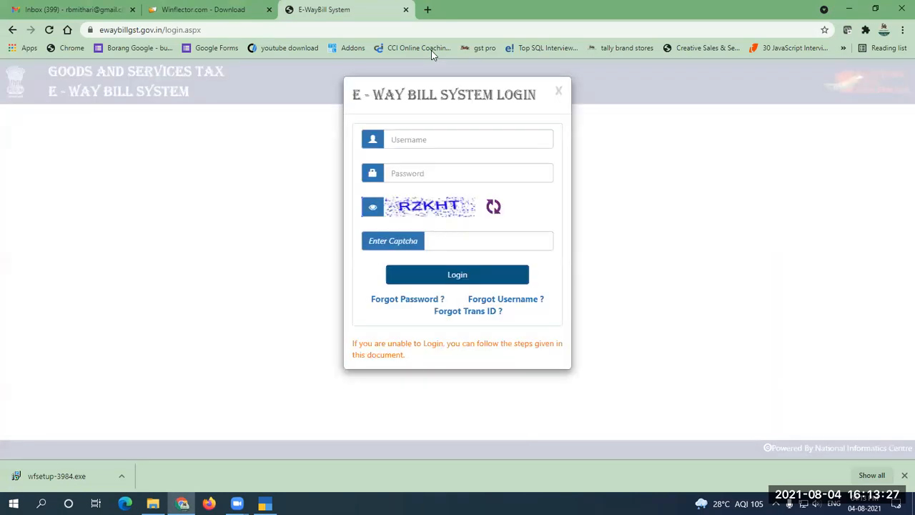
left_click(417, 143)
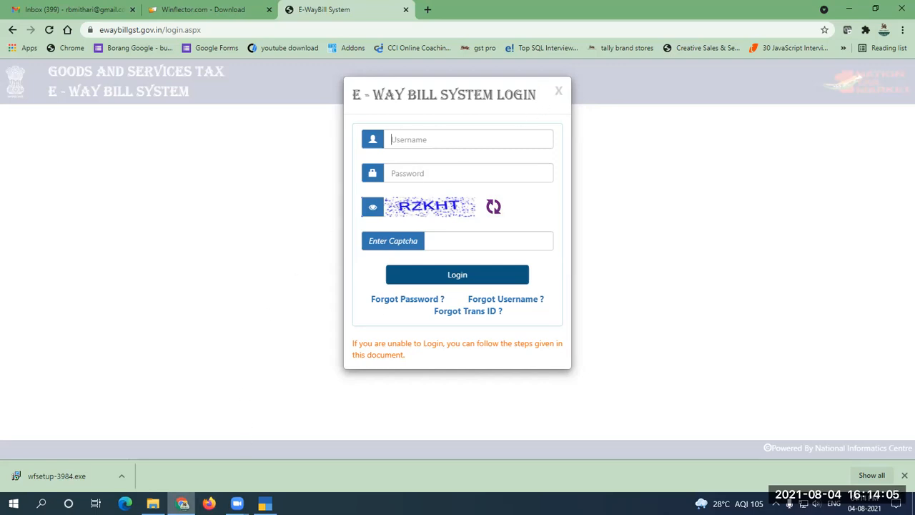
Step: Enter the account username, password and captcha, correcting a mistyped username, and submit the login
key("alt+Tab")
key("alt+Tab")
type("27r")
key("Tab")
left_click(426, 137)
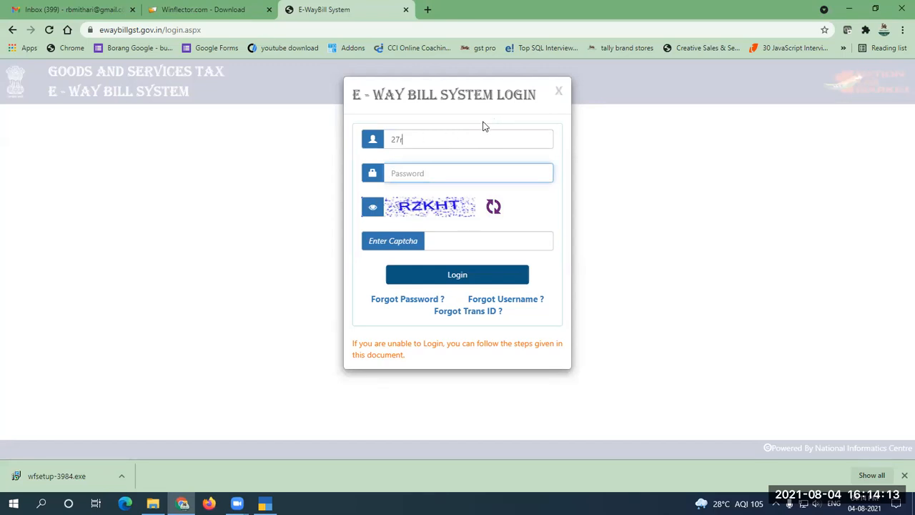
key("shift+Tab")
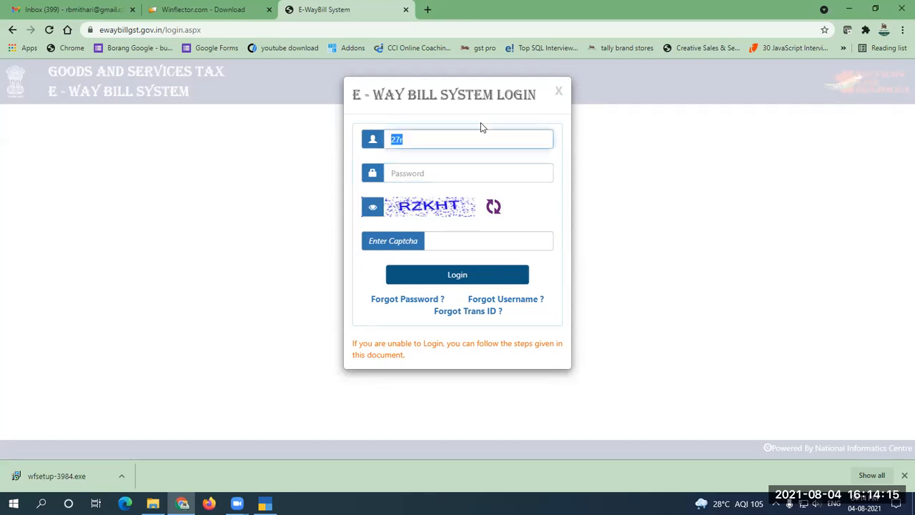
key("Tab")
type("••••••••••••")
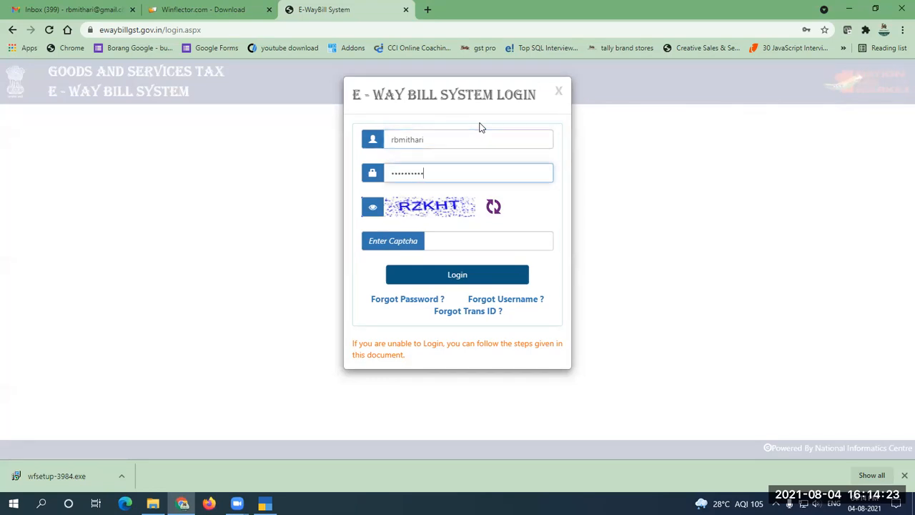
left_click(450, 242)
type("RZ")
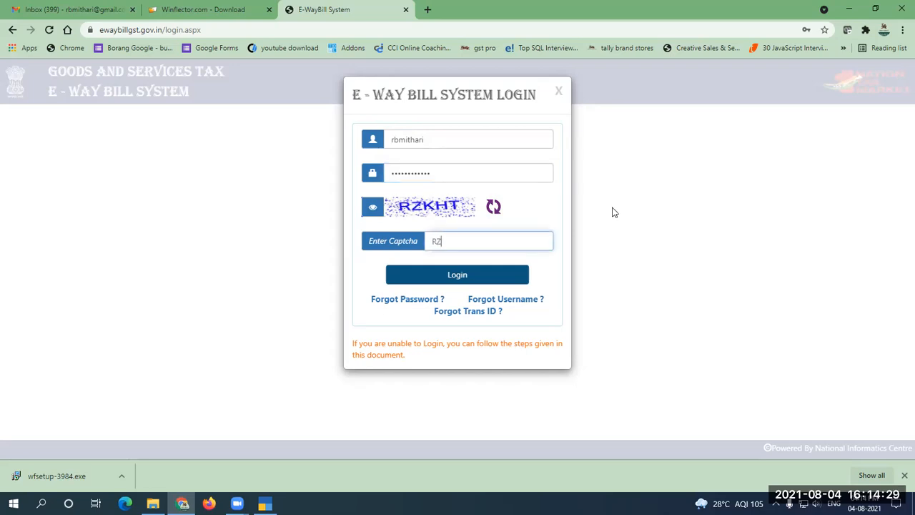
type("KHT")
left_click(461, 281)
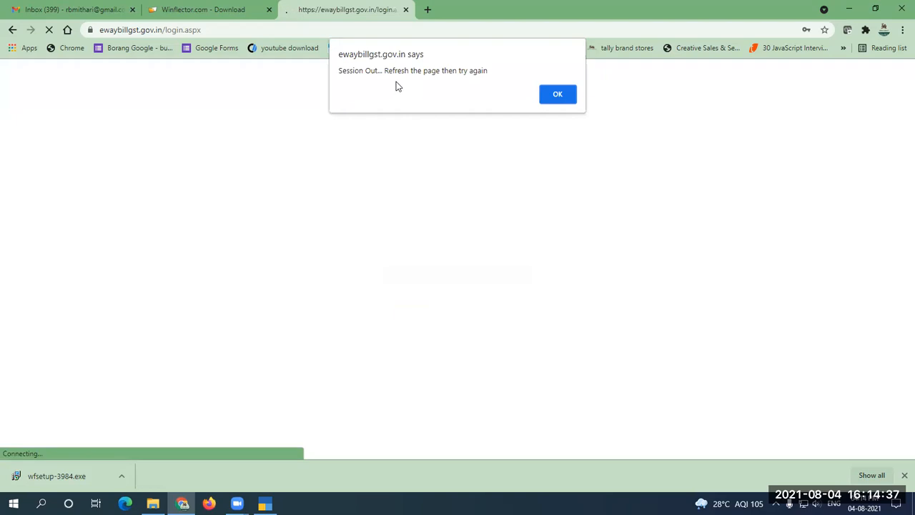
Step: After the Session Out alert, re-enter username, password and new captcha, then dismiss the invalid-credentials warning
left_click(558, 95)
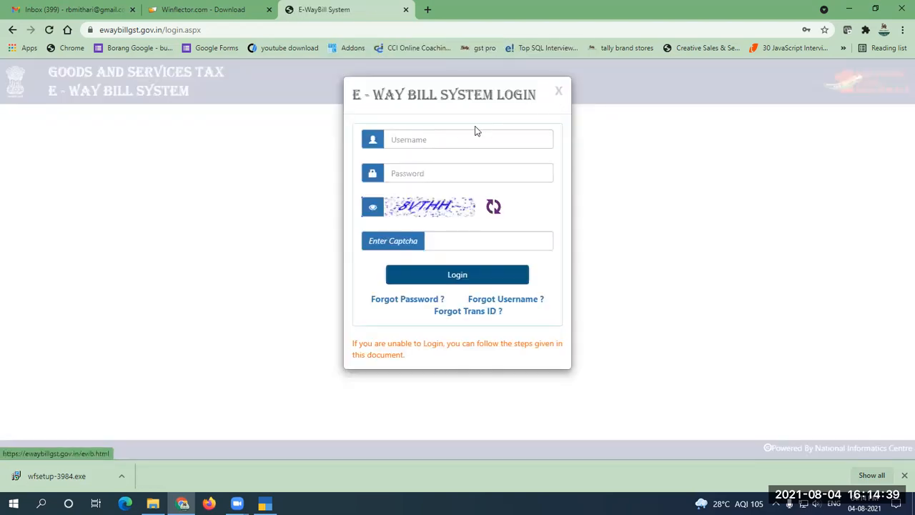
left_click(459, 143)
key("Tab")
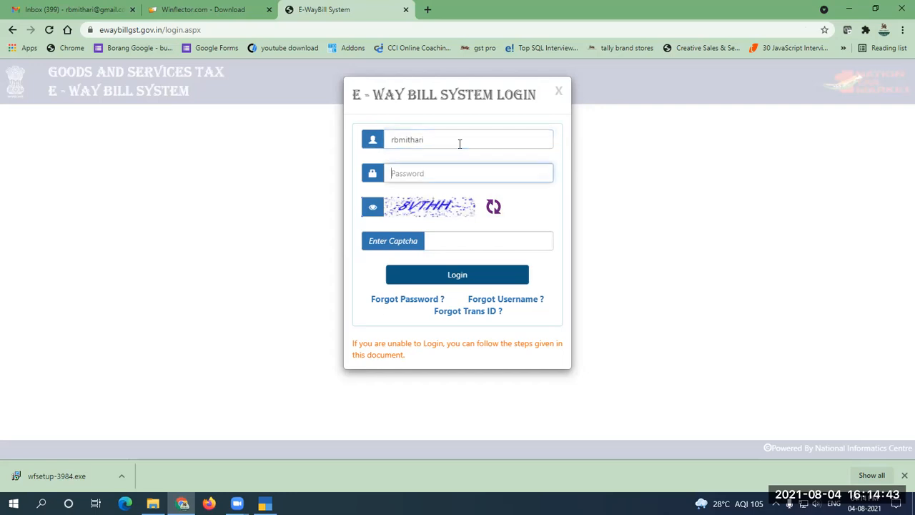
type("*********")
left_click(457, 243)
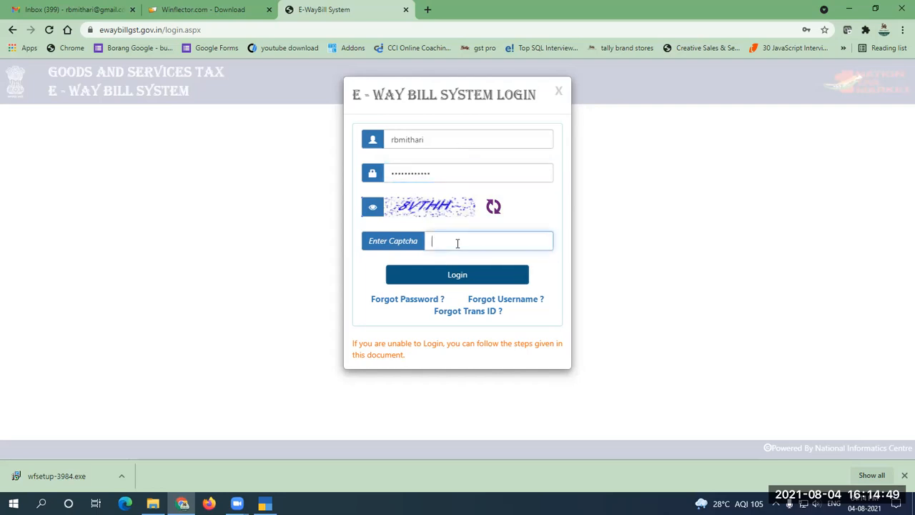
type("8VTHH")
left_click(457, 276)
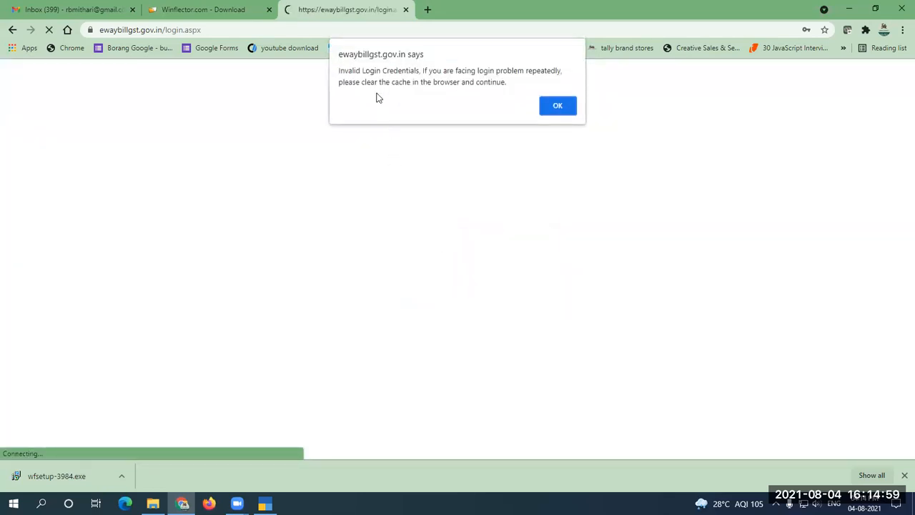
left_click(557, 106)
Step: Re-enter the username, password and captcha and submit the login
left_click(435, 139)
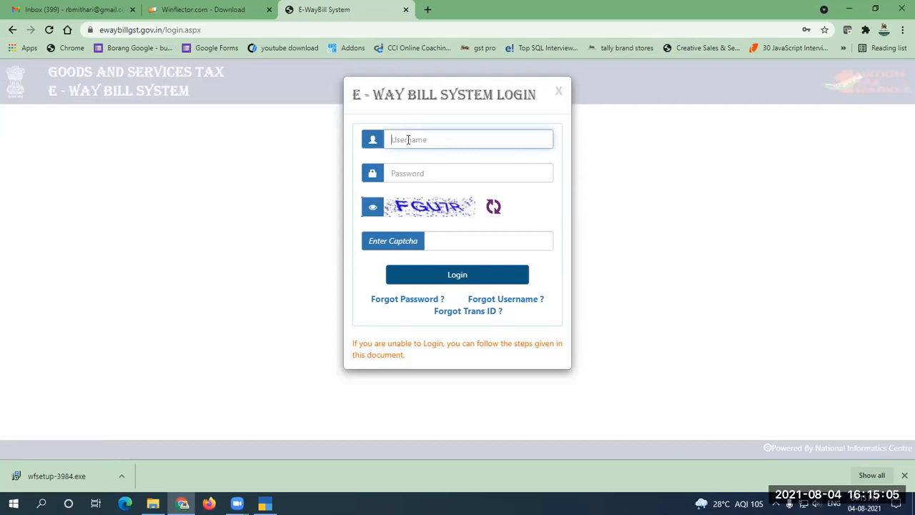
key("Tab")
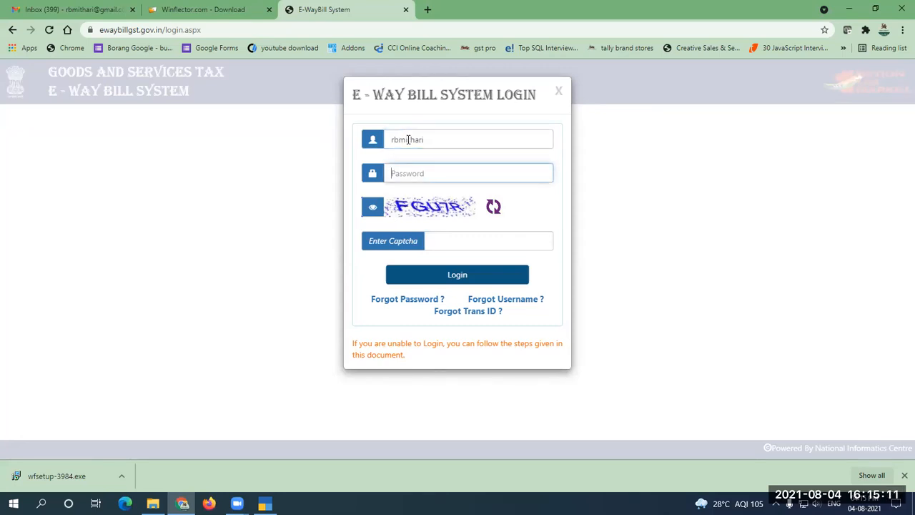
type("••••••••••••")
left_click(433, 241)
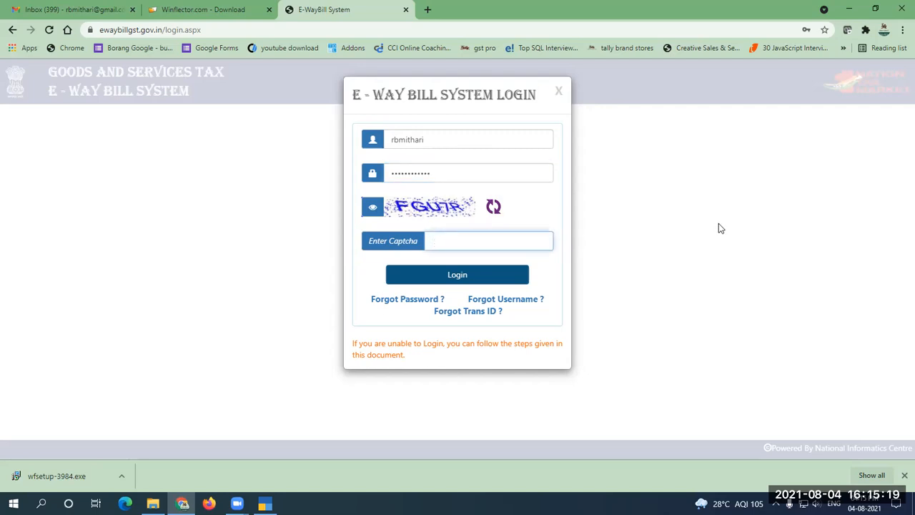
type("FGUTR")
left_click(477, 277)
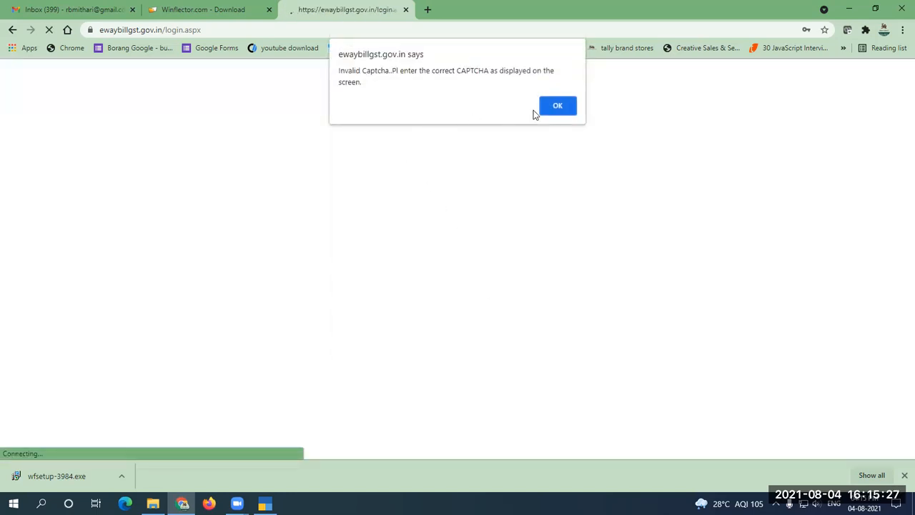
Step: Dismiss the Invalid Captcha alert and log in again with the newly shown captcha
left_click(557, 107)
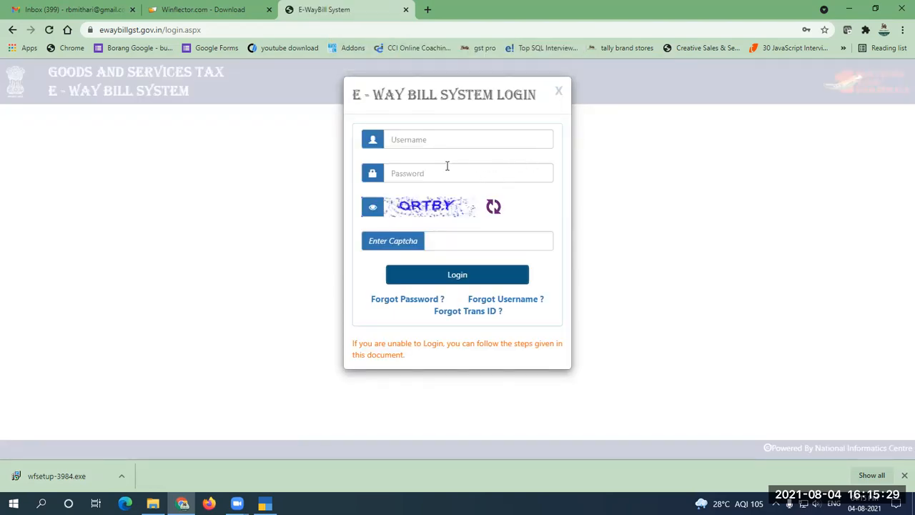
left_click(429, 141)
key("Tab")
type("*******")
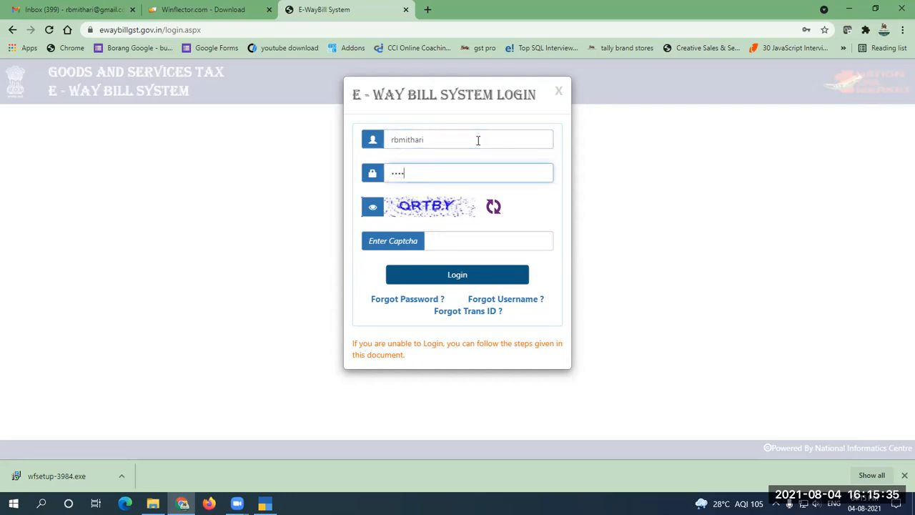
type("****")
key("Tab")
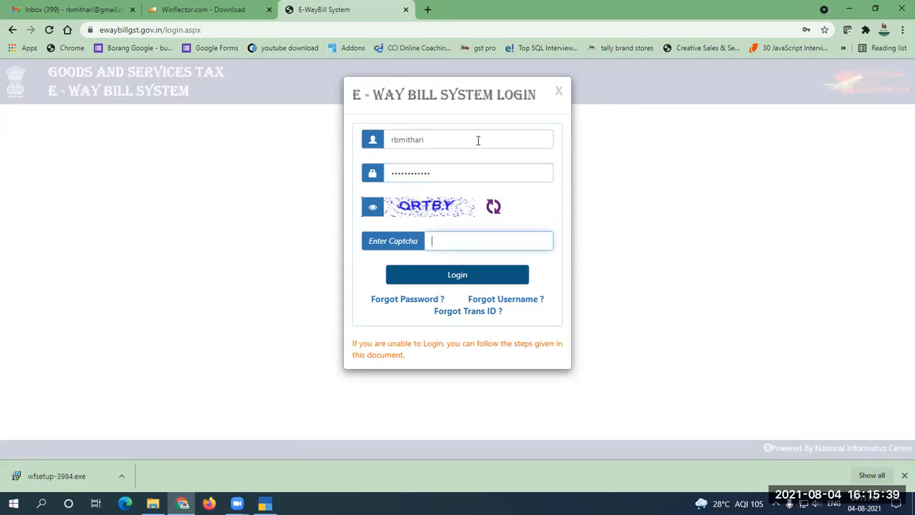
type("QRTBY")
left_click(456, 278)
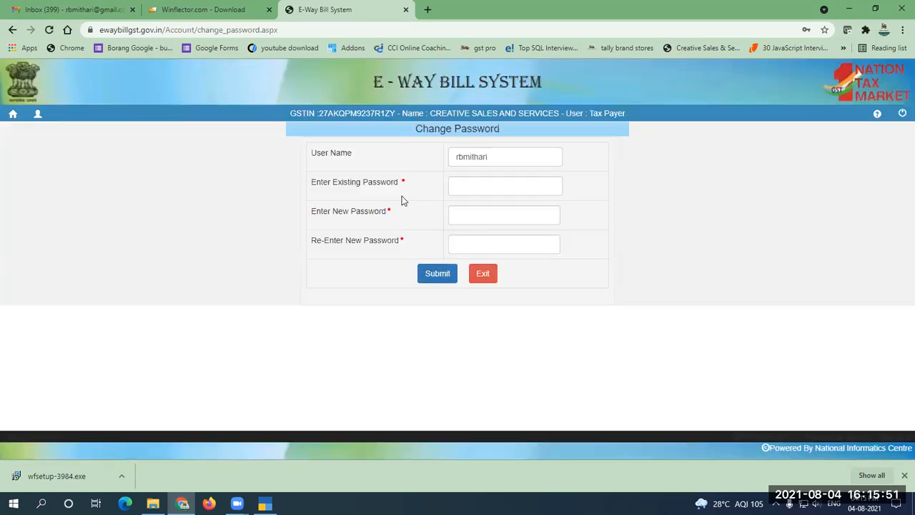
Step: Enter the existing password and the new password twice, submit, and acknowledge the success alert
left_click(472, 183)
type("•••••••")
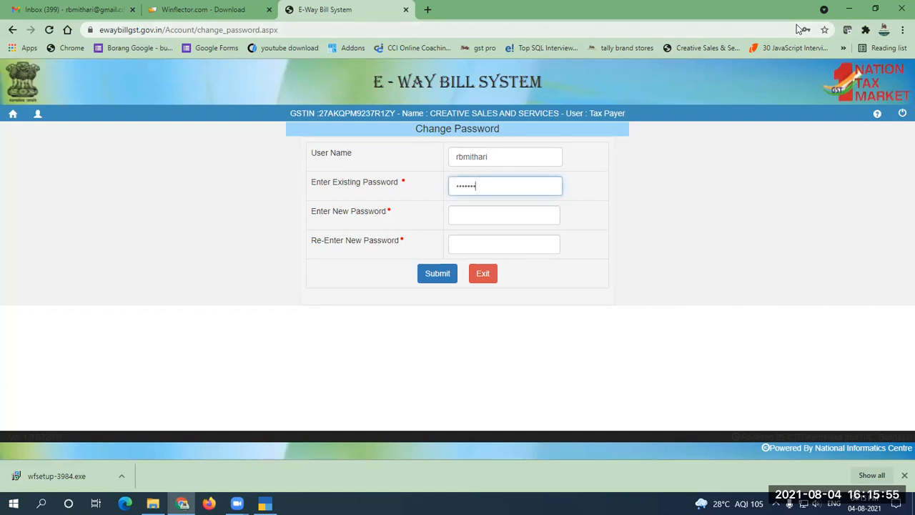
type("••••")
type("************")
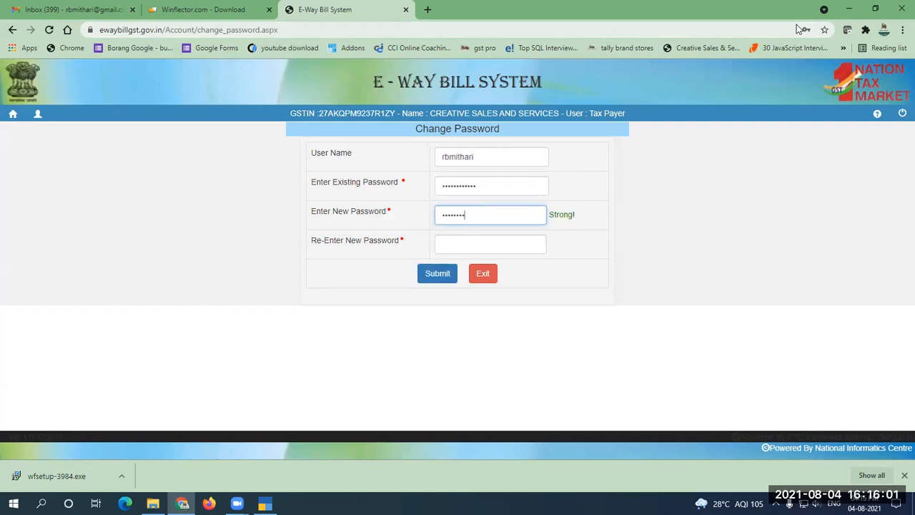
key("Tab")
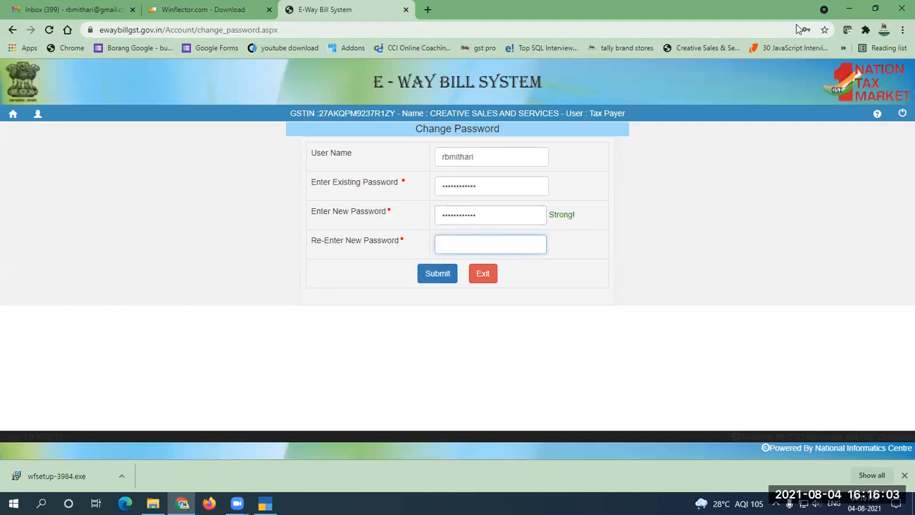
type("************")
left_click(431, 281)
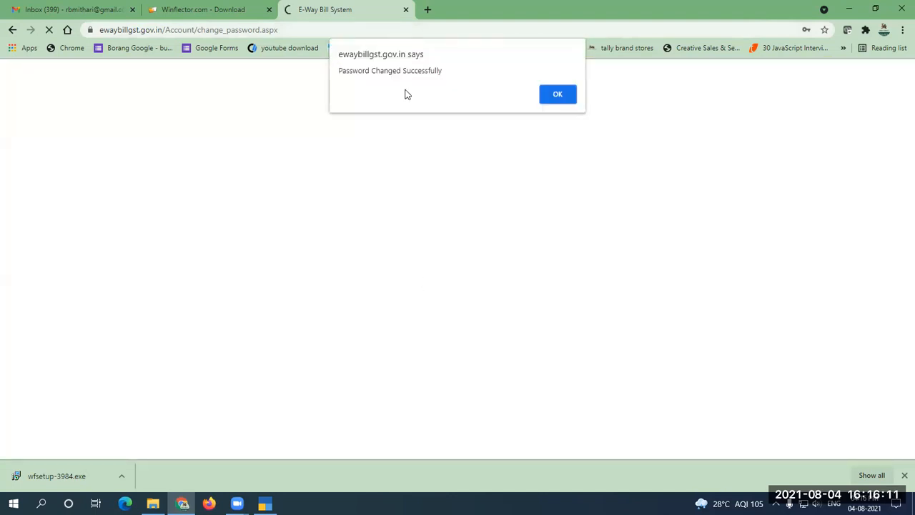
left_click(555, 94)
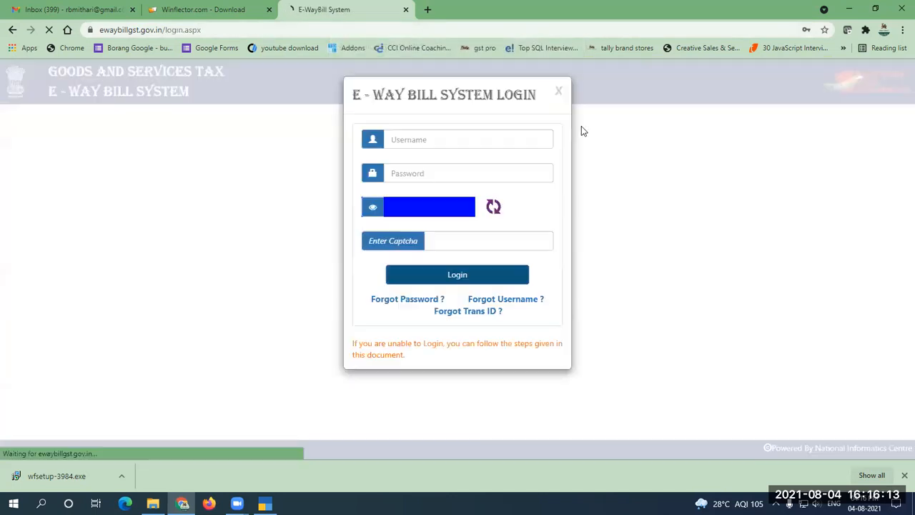
Step: Type the account username, the new password and the displayed captcha into the login form
left_click(429, 138)
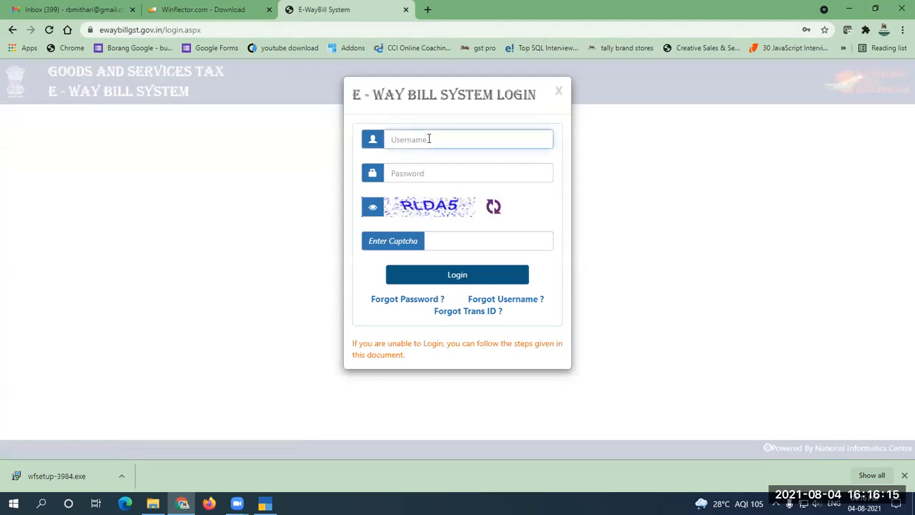
key("Tab")
type("******")
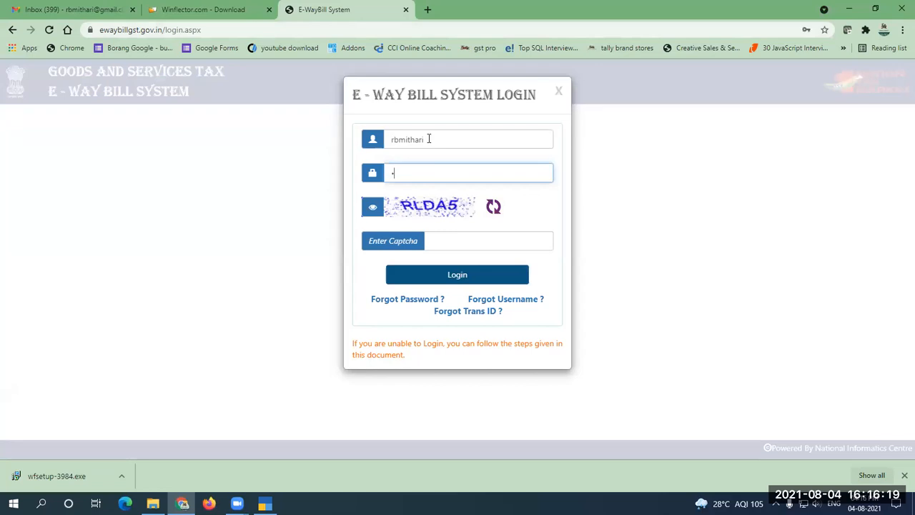
type("******")
key("Tab")
type("RLDA5")
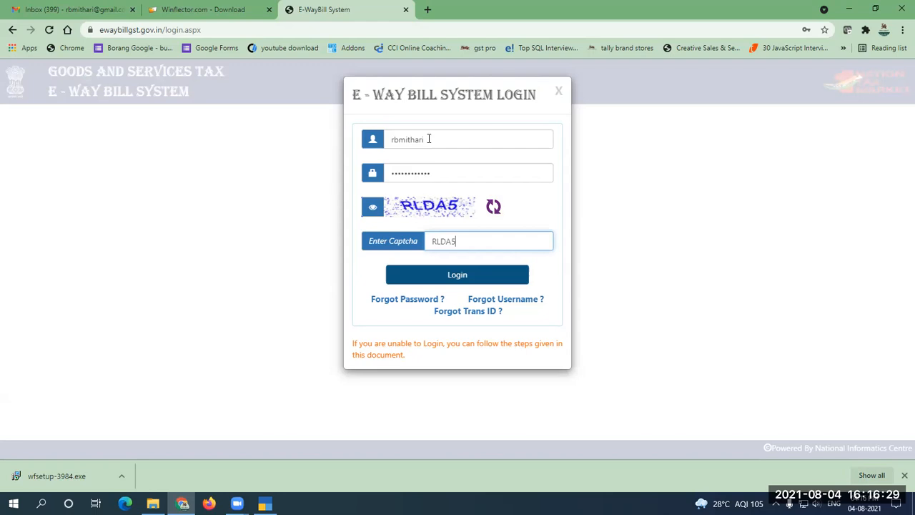
Step: Log in to the dashboard and expand Registration to show For SMS, Mobile, GSP and API
left_click(461, 284)
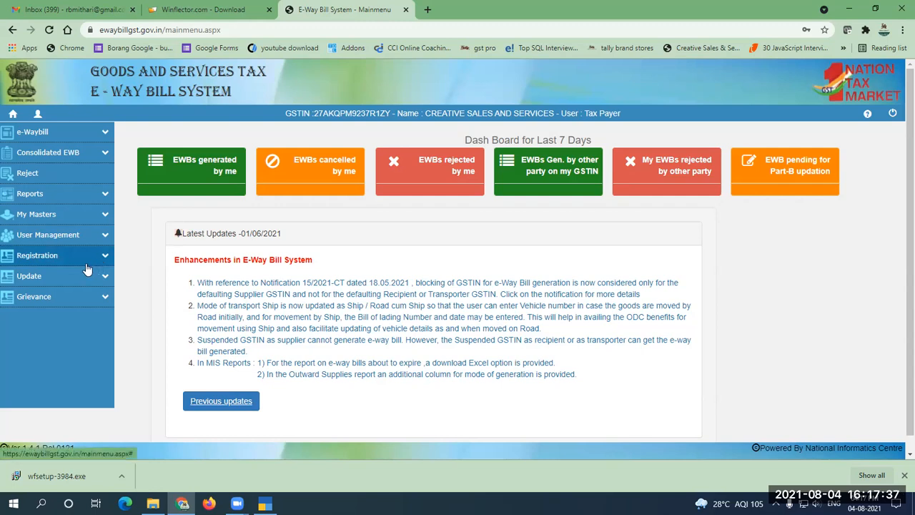
left_click(20, 260)
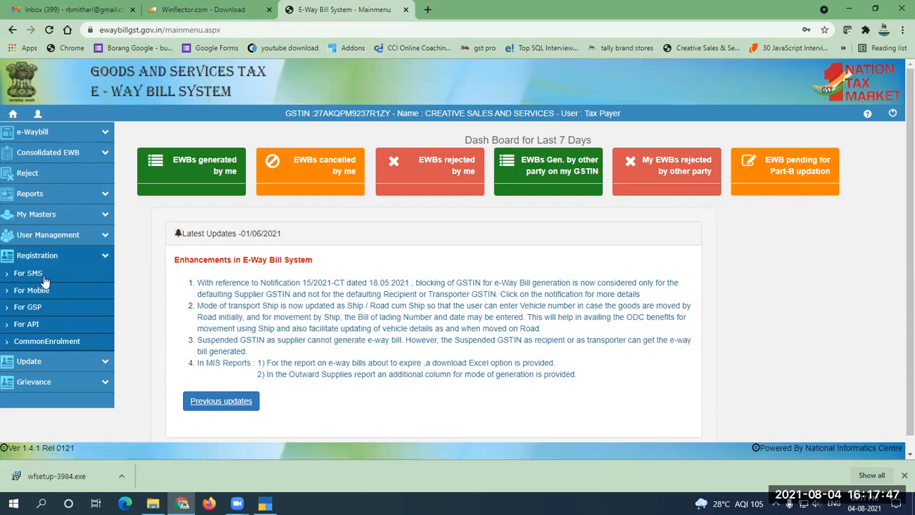
Step: Open Registration > For GSP, send the OTP to the mobile, and verify it with the received code
left_click(36, 315)
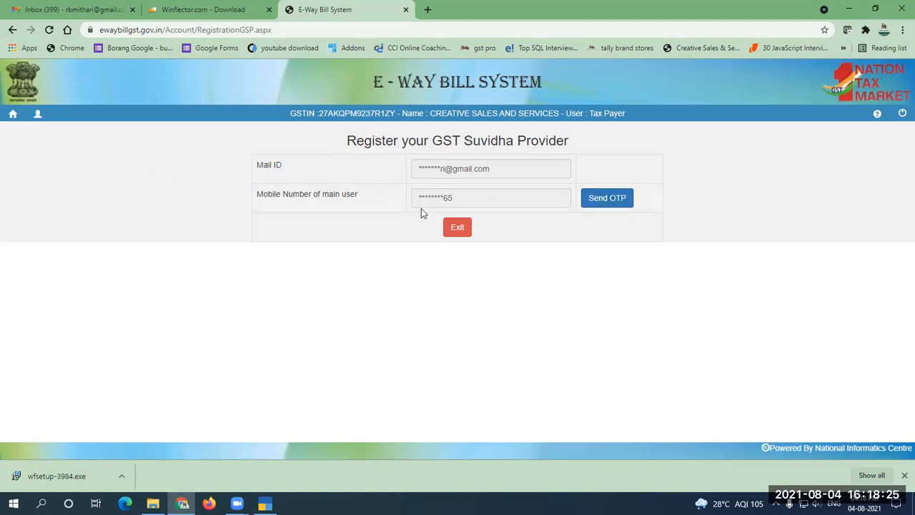
left_click(607, 200)
left_click(475, 228)
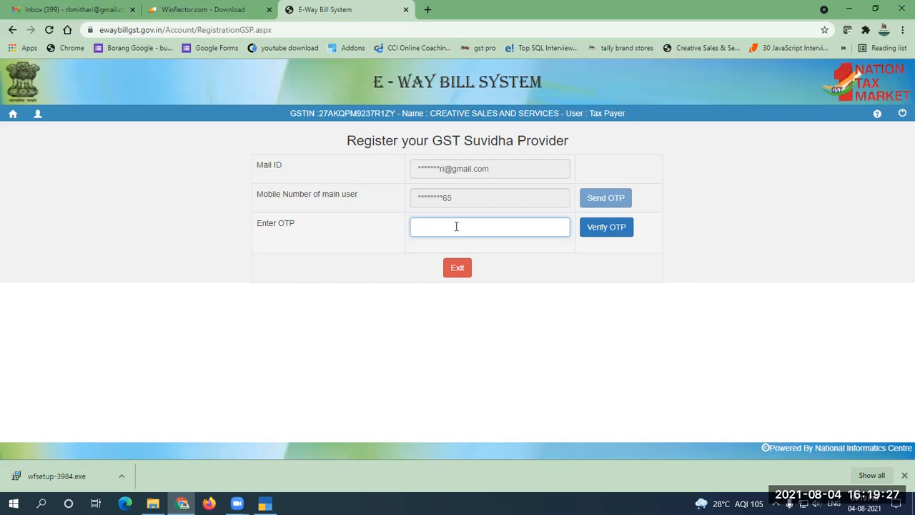
left_click(613, 230)
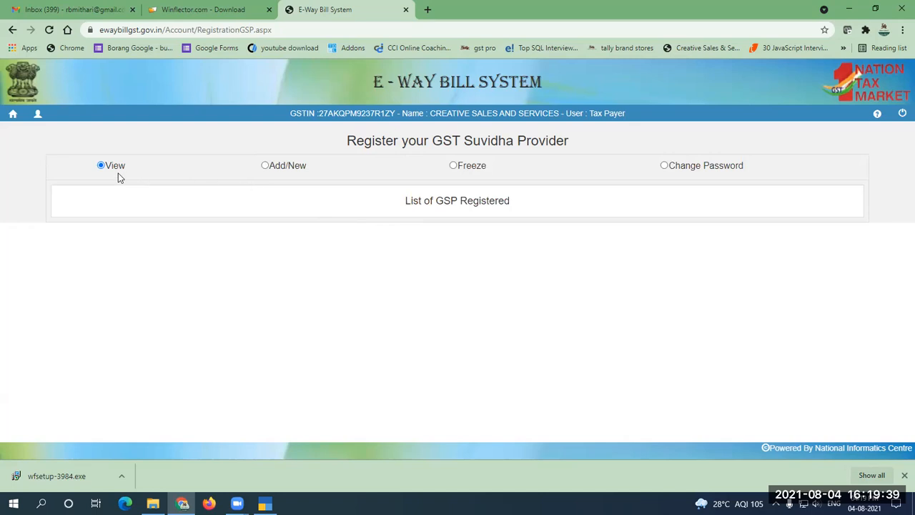
Step: Start a new GSP registration and select Tally ( India) Private Ltd as the GSP name
left_click(265, 166)
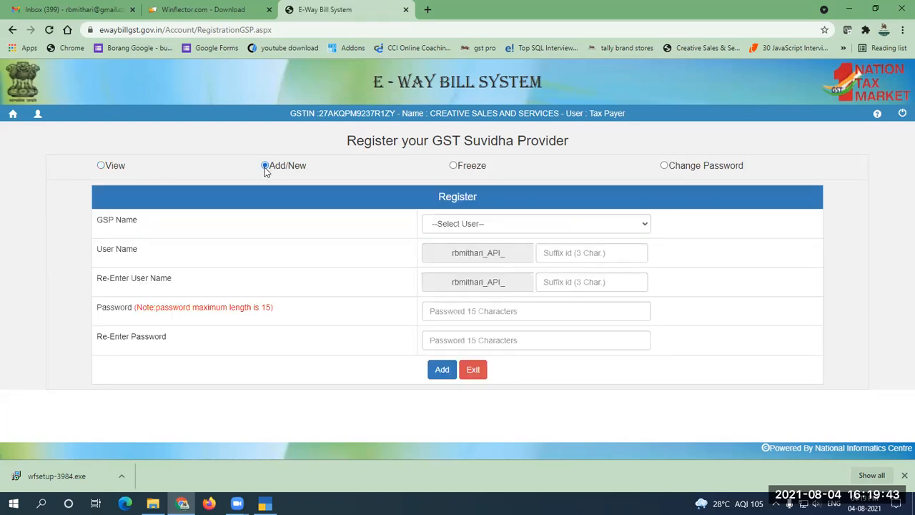
left_click(462, 226)
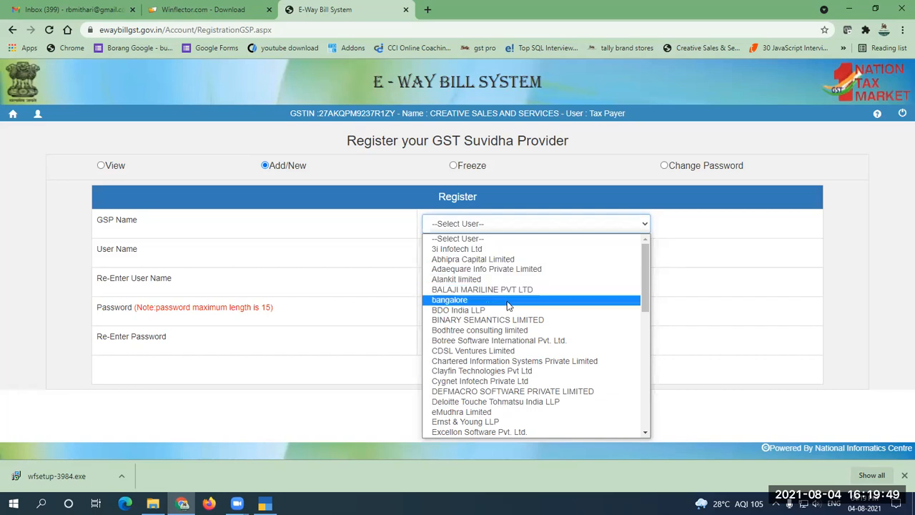
scroll(510, 304, "down", 10)
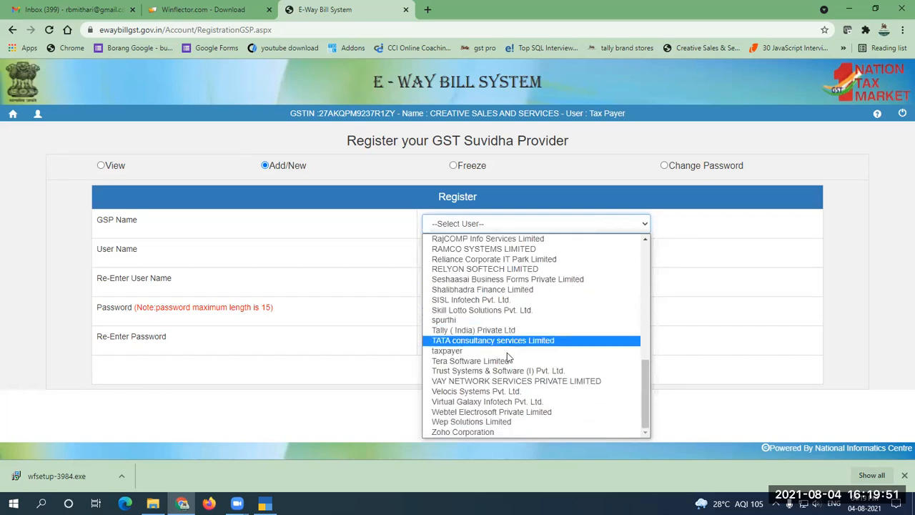
scroll(509, 364, "up", 10)
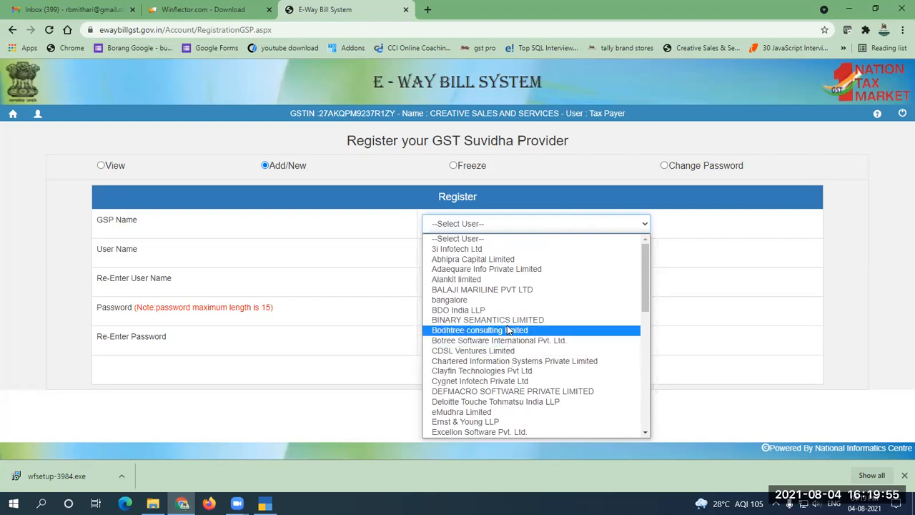
scroll(509, 330, "down", 10)
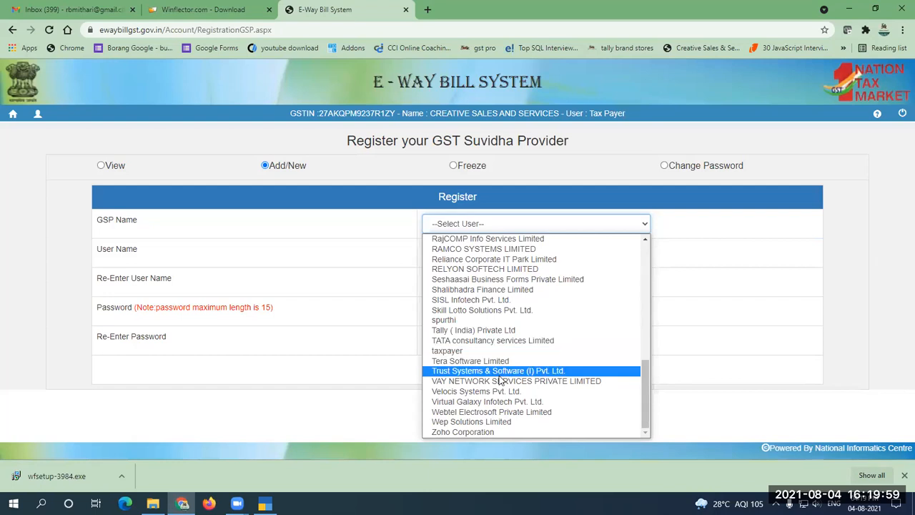
left_click(505, 330)
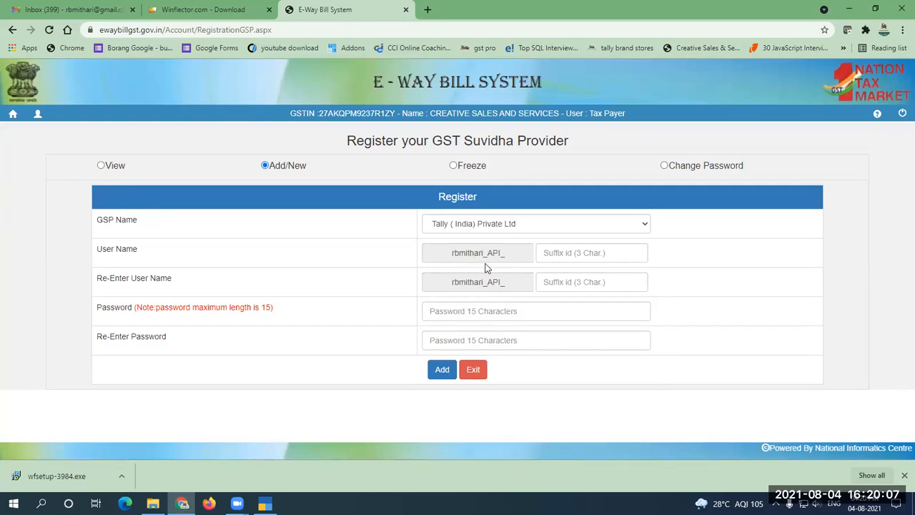
Step: Enter CSS as the username suffix twice, set and confirm the API password, then Add
left_click(564, 256)
type("CSS")
left_click(559, 283)
type("CSS")
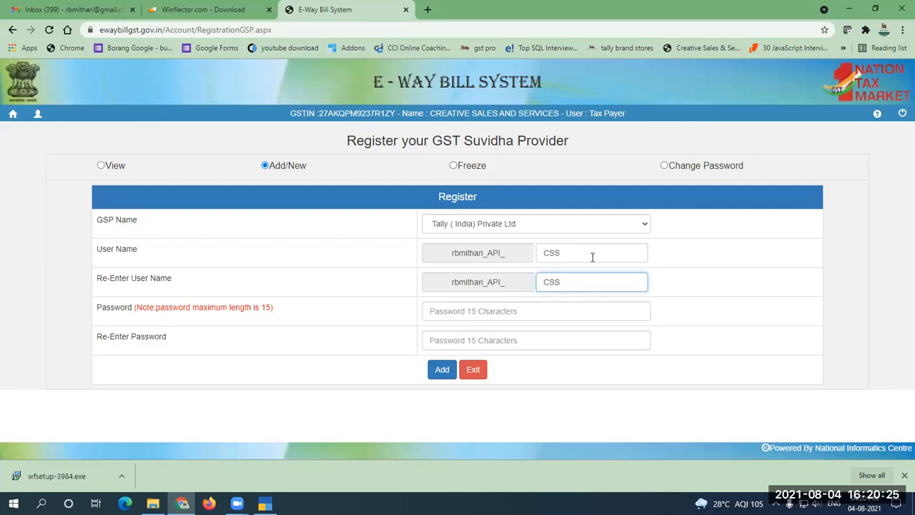
left_click(471, 312)
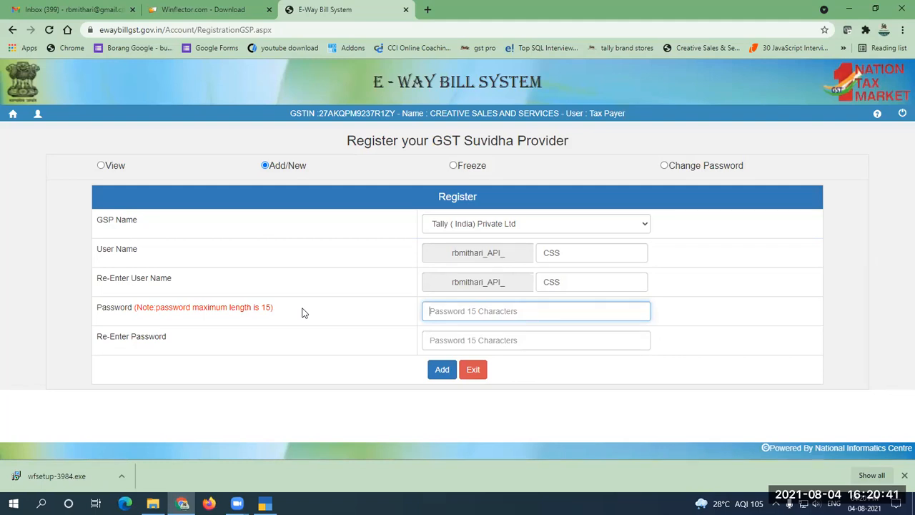
type("c••••••")
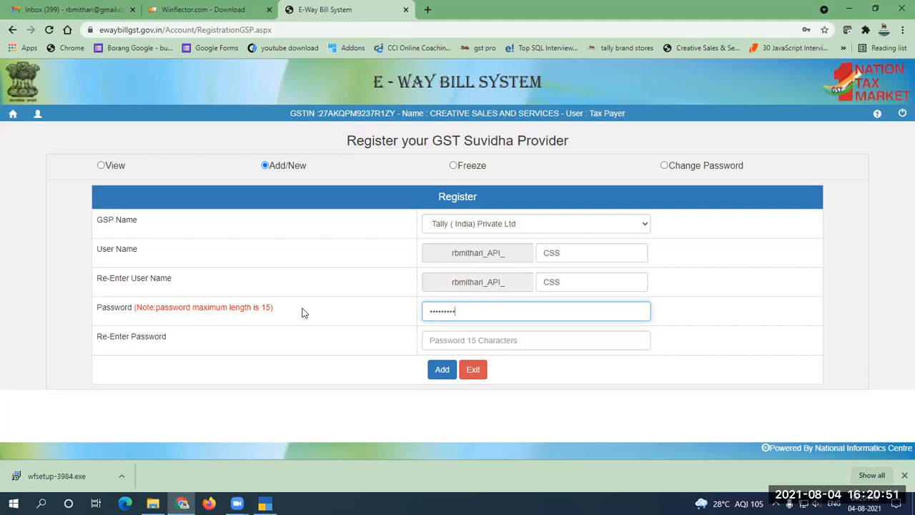
key("ctrl+a")
key("BackSpace")
type("••••••••••••")
key("Tab")
type("••••••••")
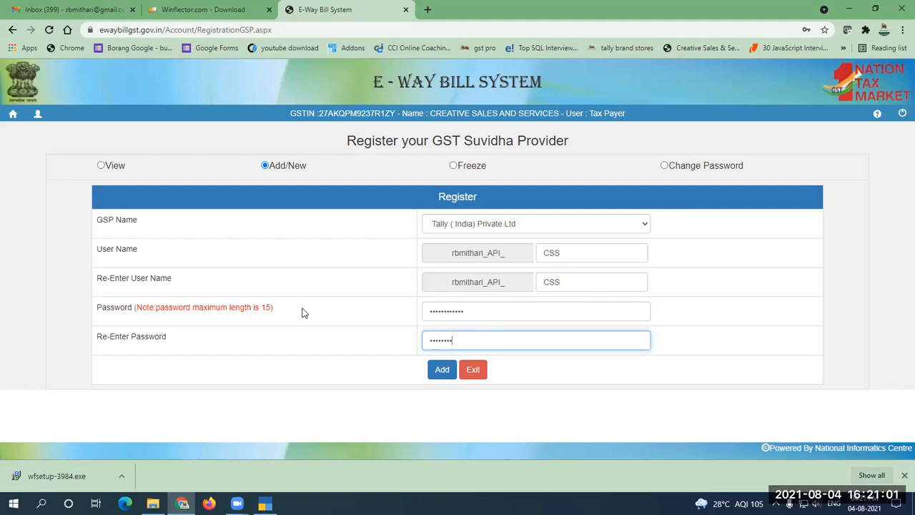
type("•••")
left_click(439, 374)
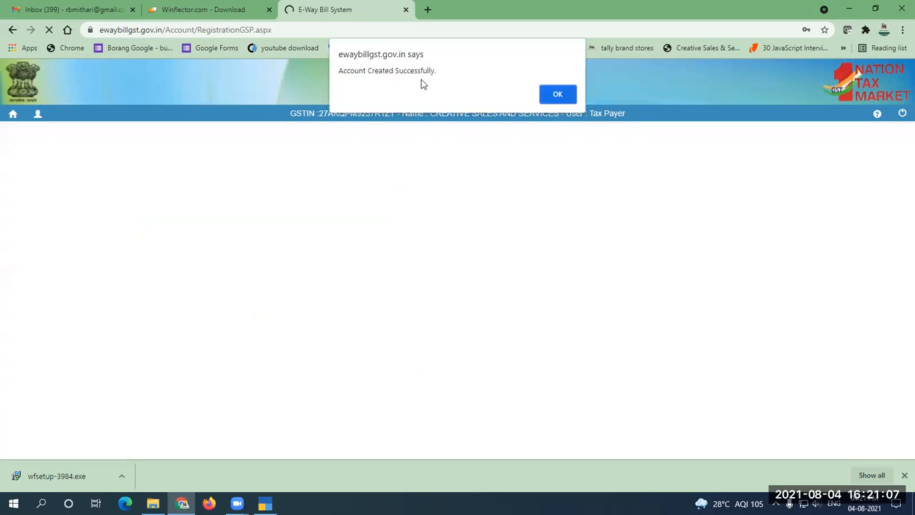
Step: Close the account-created alert, copy the new API username from the GSP list, and return to TallyPrime
left_click(566, 98)
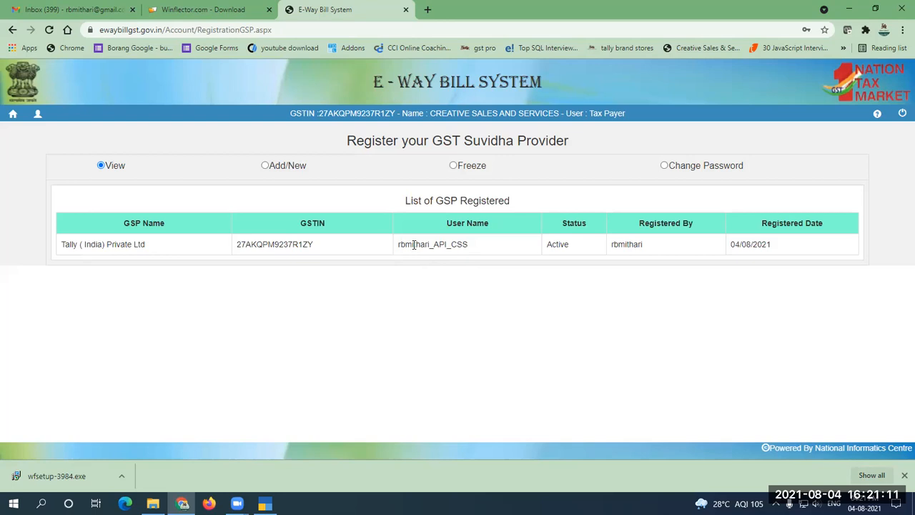
double_click(438, 244)
key("ctrl+c")
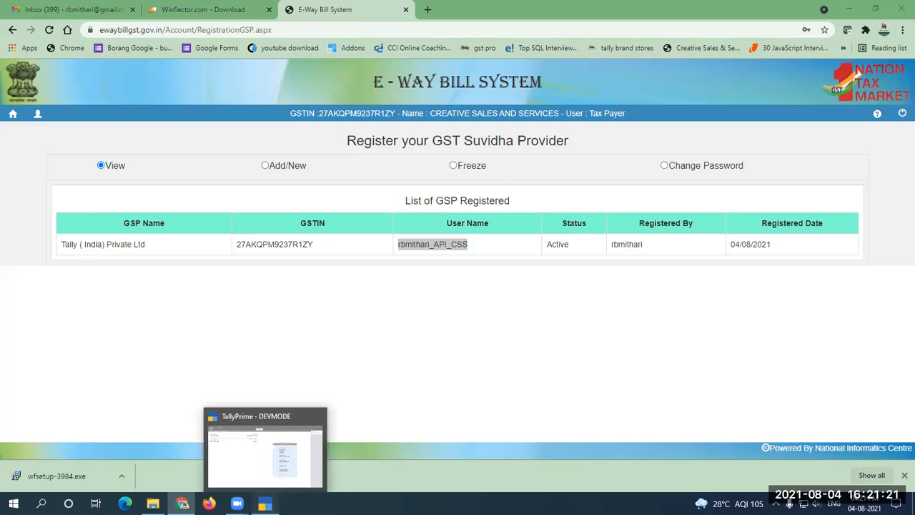
left_click(264, 504)
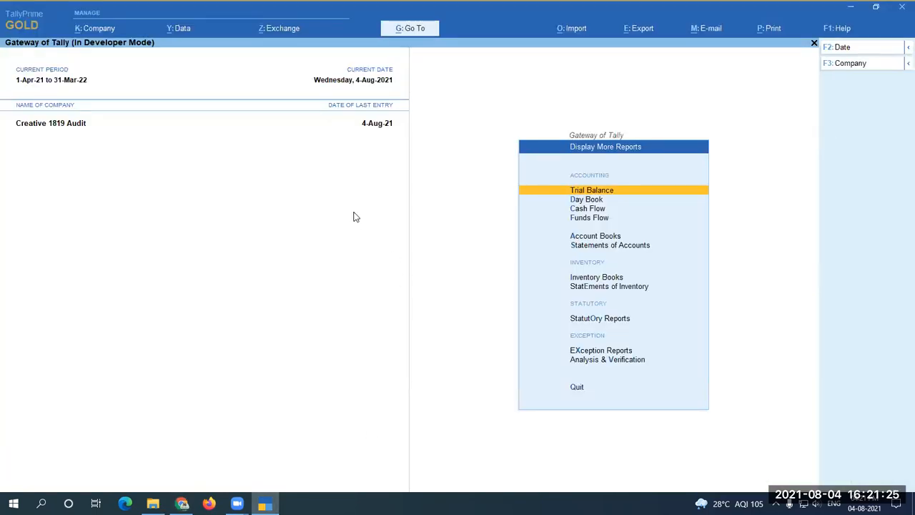
Step: Open the 3Dot Lam Industries Pvt Ltd ledger for alteration and request its GSTIN/UIN info
key("Escape")
key("Down")
key("Down")
key("Down")
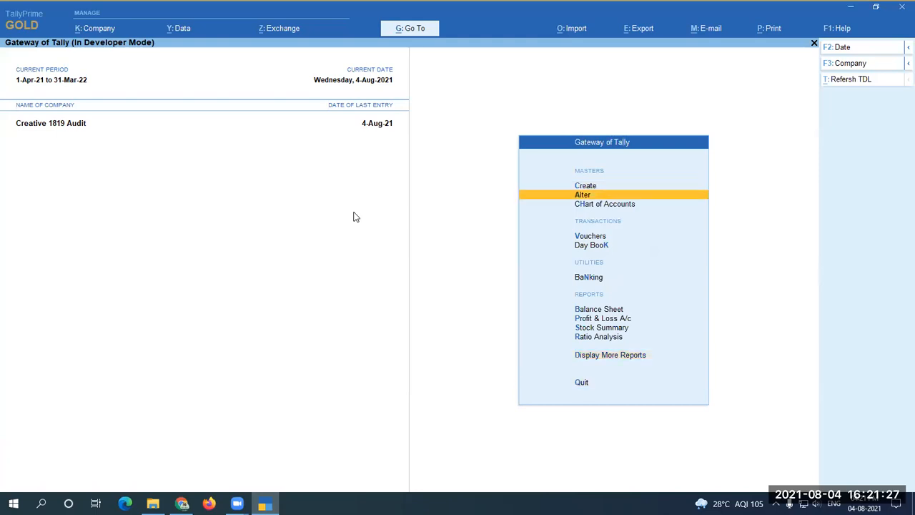
key("Return")
key("Down")
key("Return")
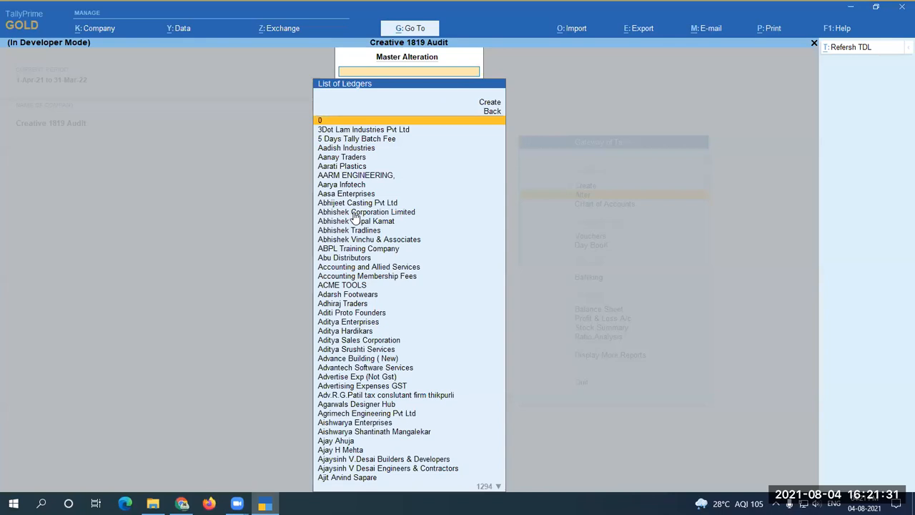
key("Down")
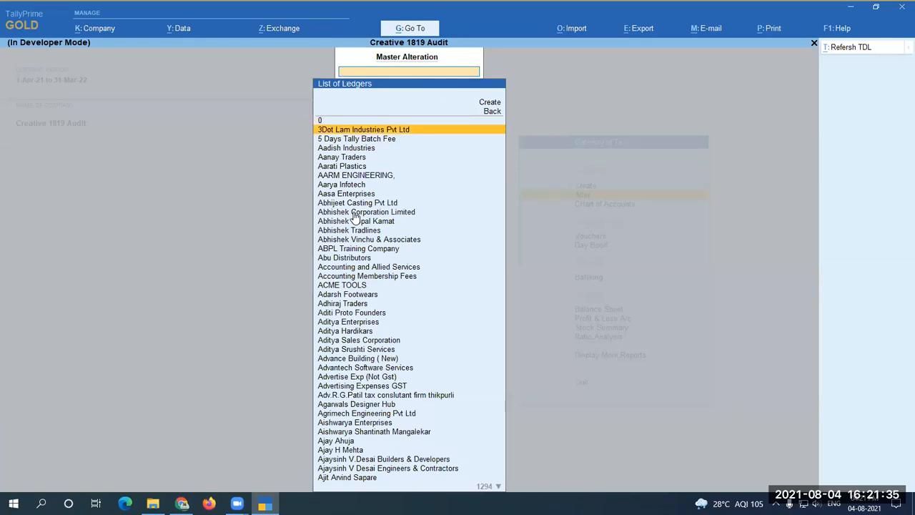
key("Return")
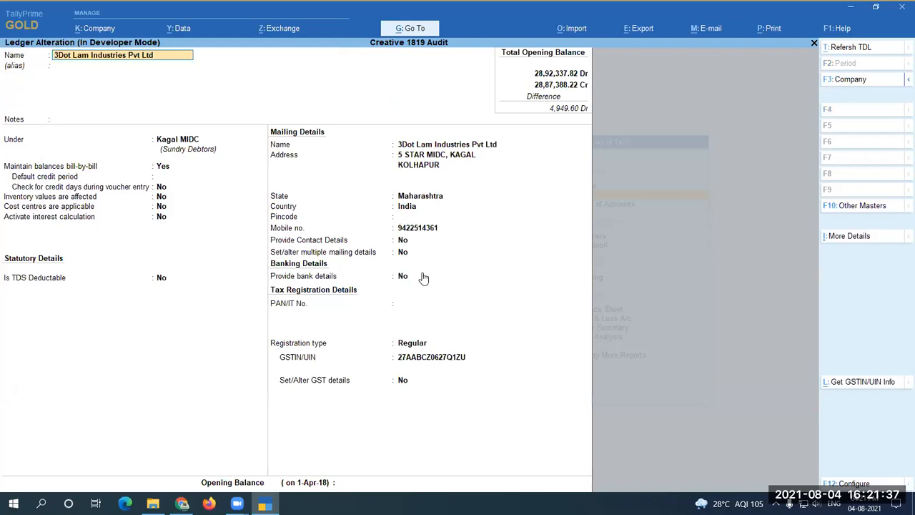
left_click(407, 361)
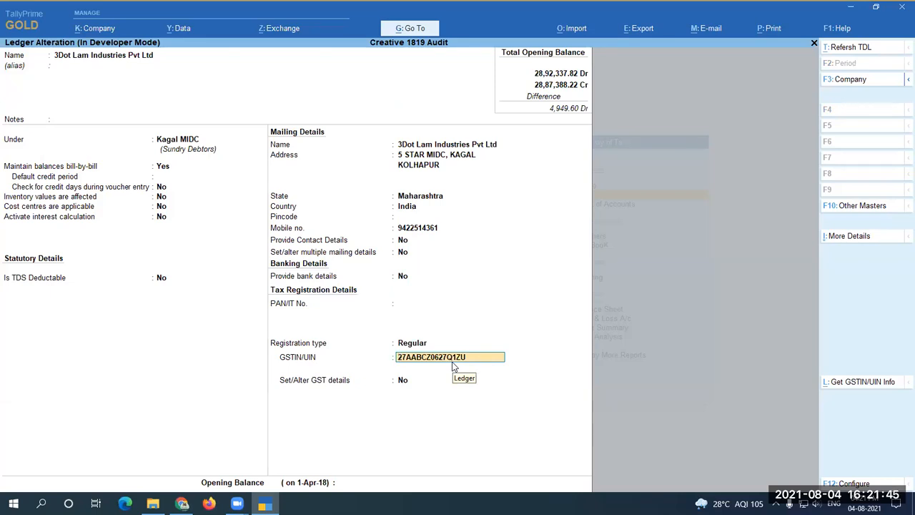
left_click(872, 384)
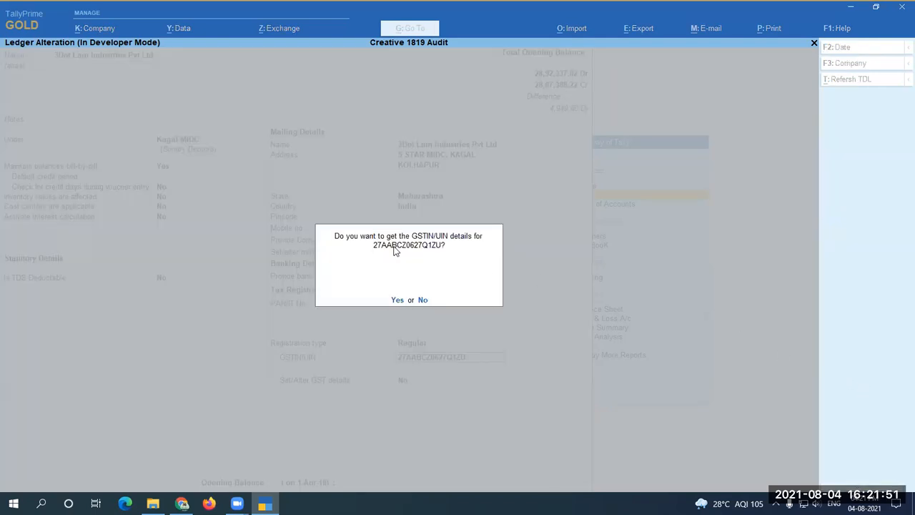
Step: Confirm the GSTIN fetch and log in with the API username and password
left_click(399, 299)
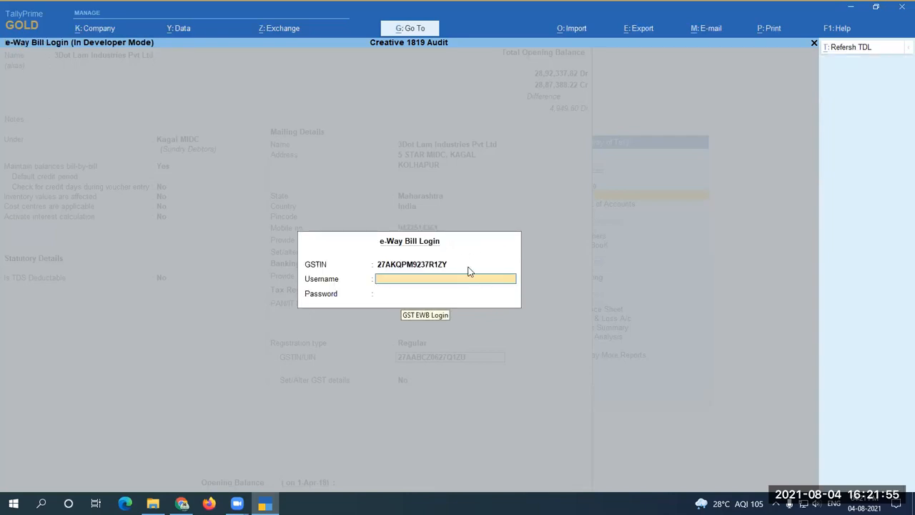
key("ctrl+v")
key("Return")
type("******")
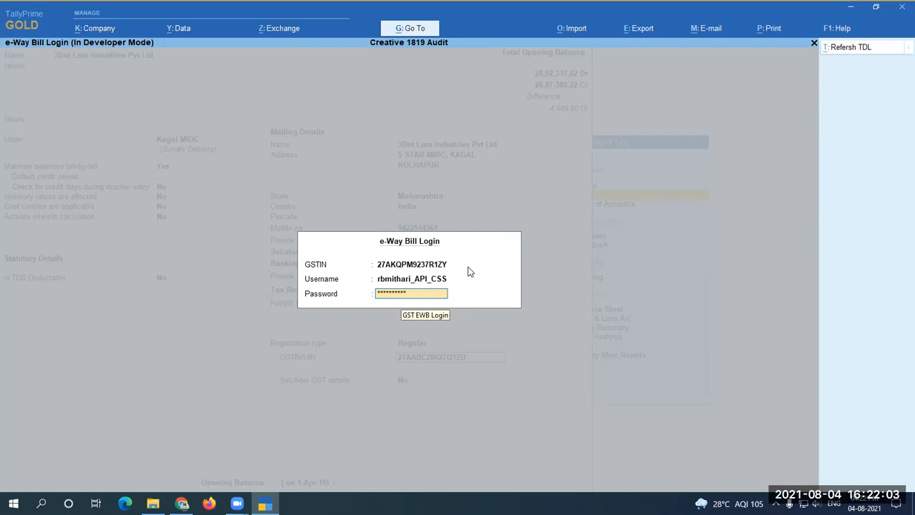
key("Return")
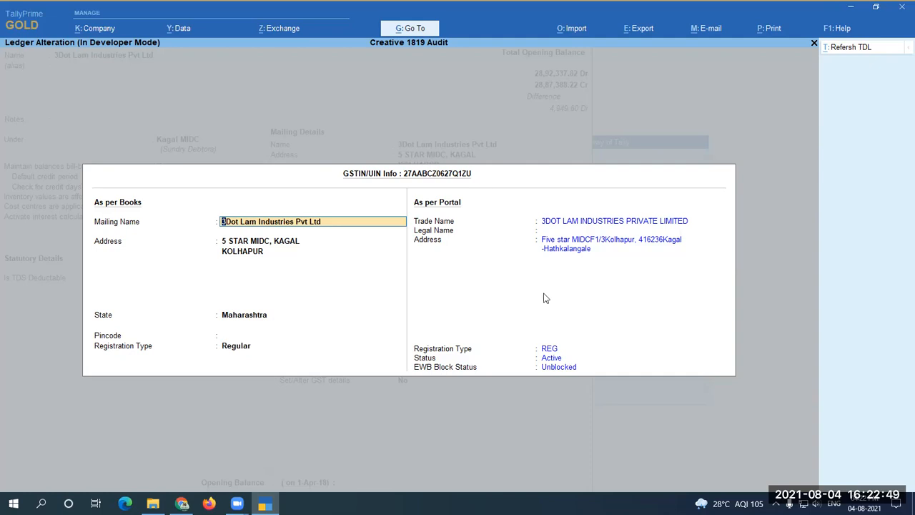
Step: Compare the book and portal GSTIN/UIN details for 3Dot Lam, then close the comparison
left_click(447, 20)
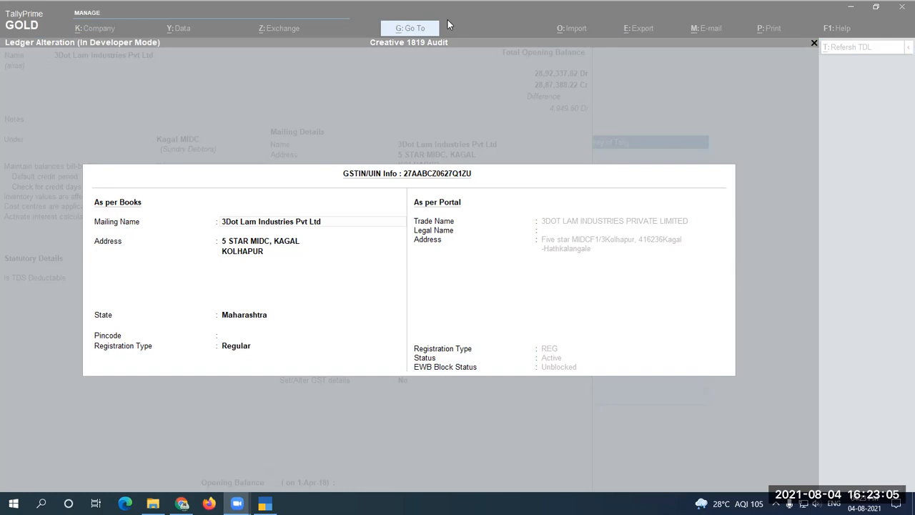
left_click(525, 256)
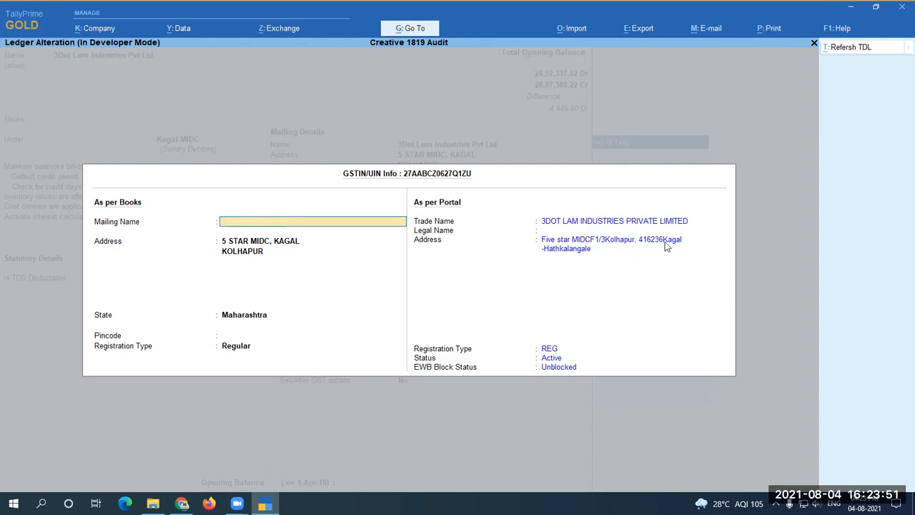
key("Escape")
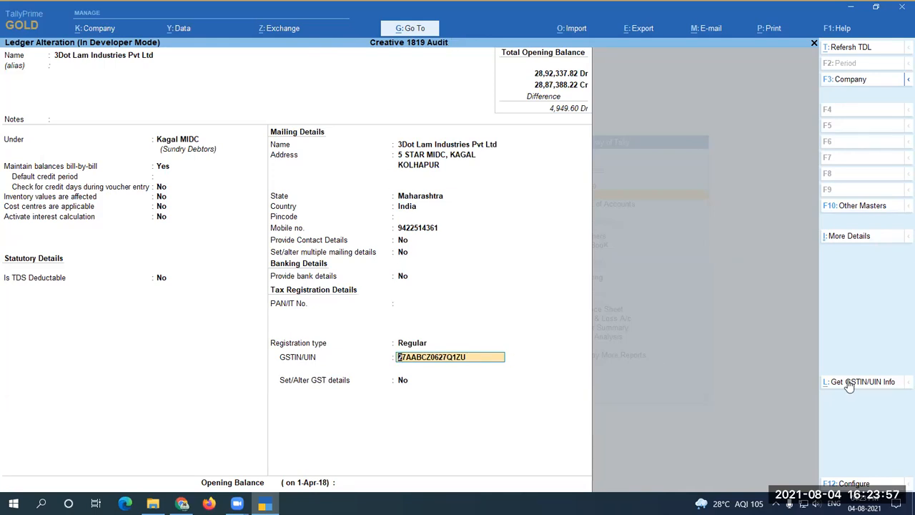
Step: Quit the 3Dot Lam ledger alteration without saving
key("Escape")
key("Escape")
key("y")
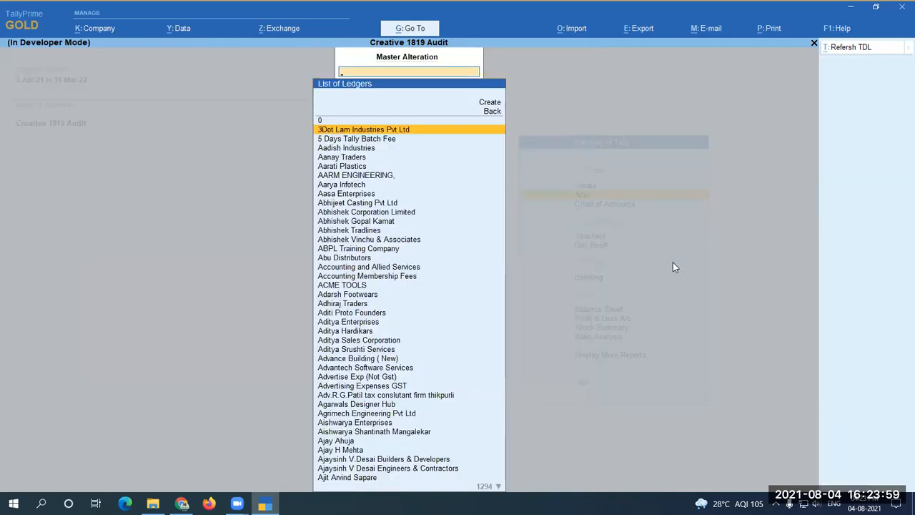
key("Escape")
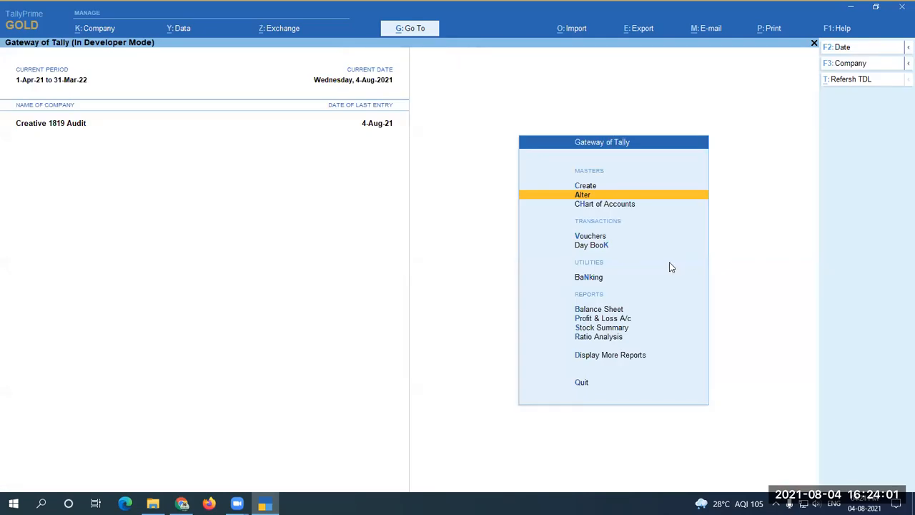
Step: Open the Tally Prime Silver stock item for alteration and go to its GST setting
key("Return")
key("Down")
key("Down")
key("Down")
key("Down")
key("Down")
key("Down")
key("Down")
key("Down")
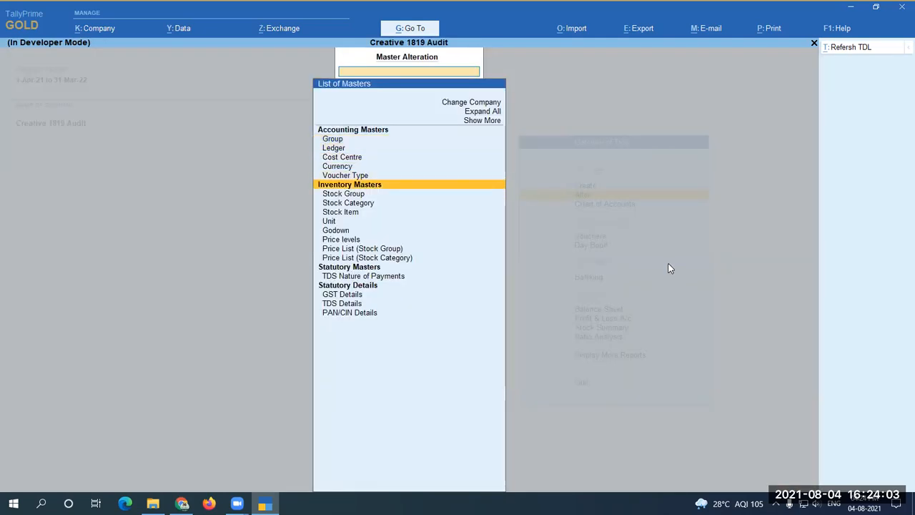
key("Return")
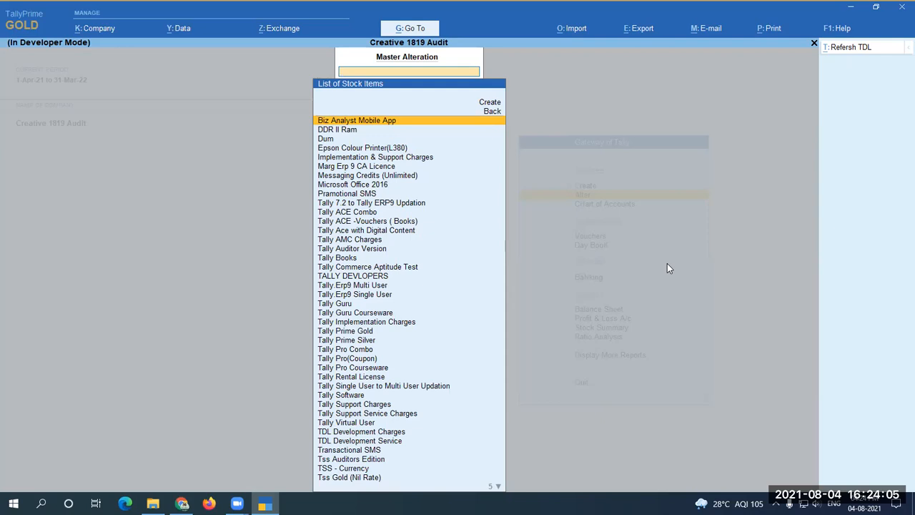
key("Down")
type("Tally")
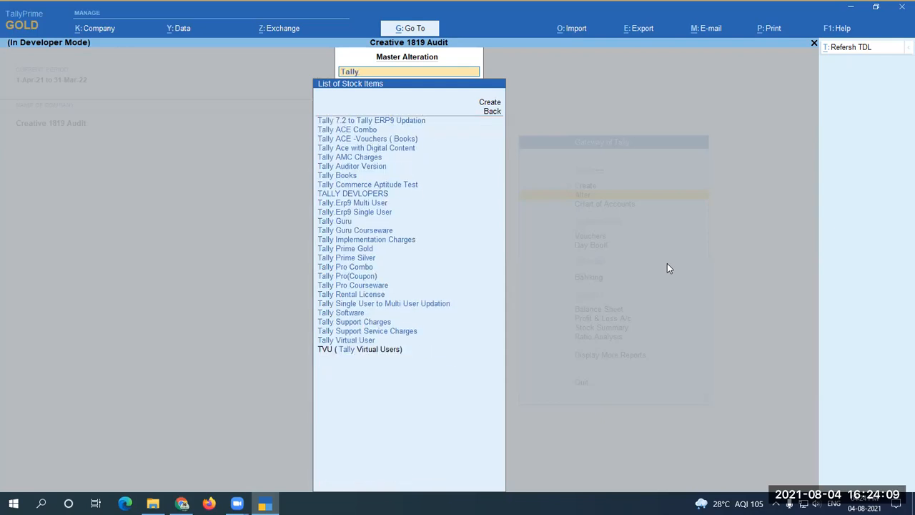
type(" Prim")
key("Down")
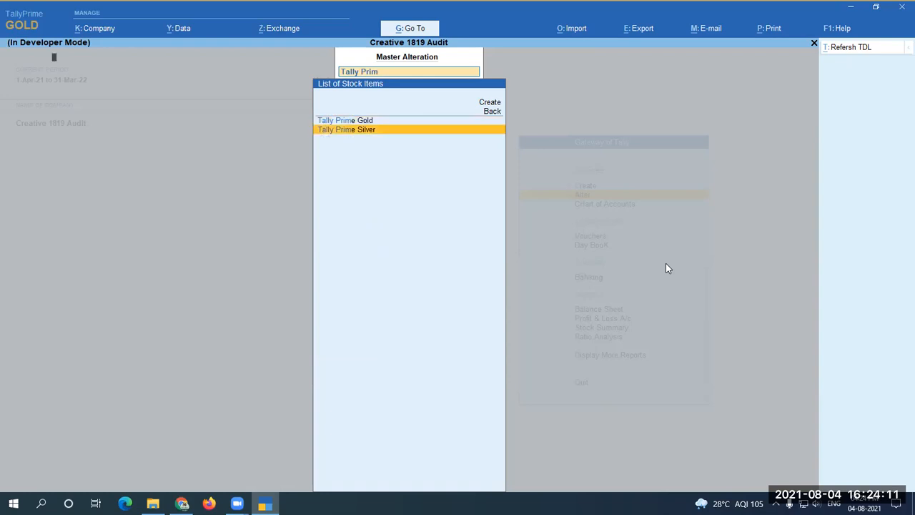
key("Return")
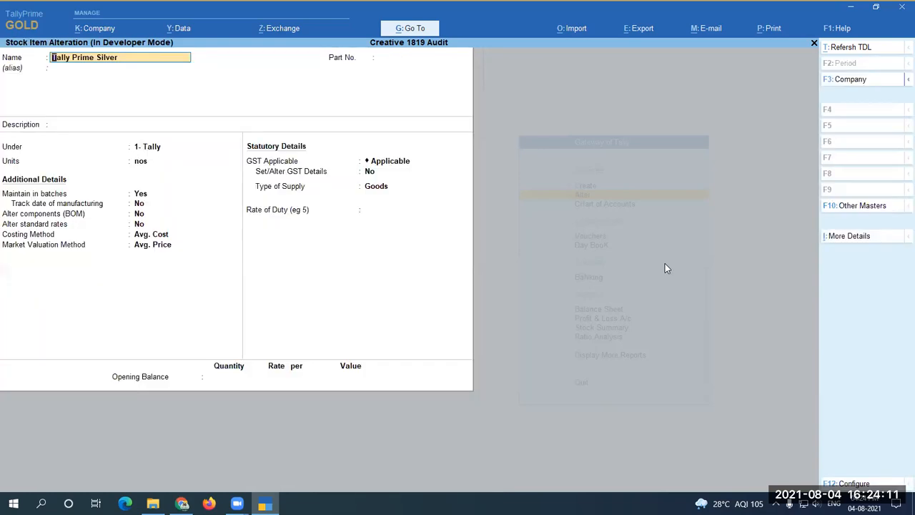
left_click(369, 171)
Step: Enable GST details on Tally Prime Silver and download HSN/SAC info for code 85238020
key("y")
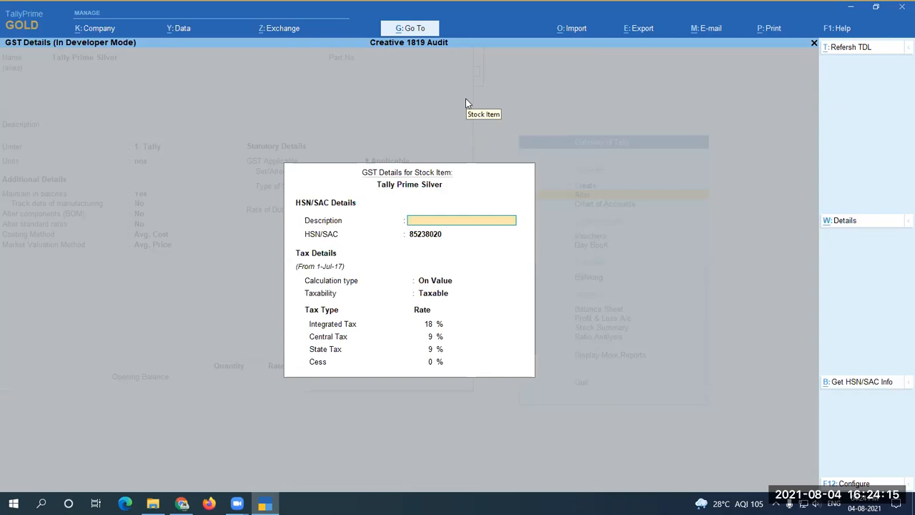
left_click(392, 30)
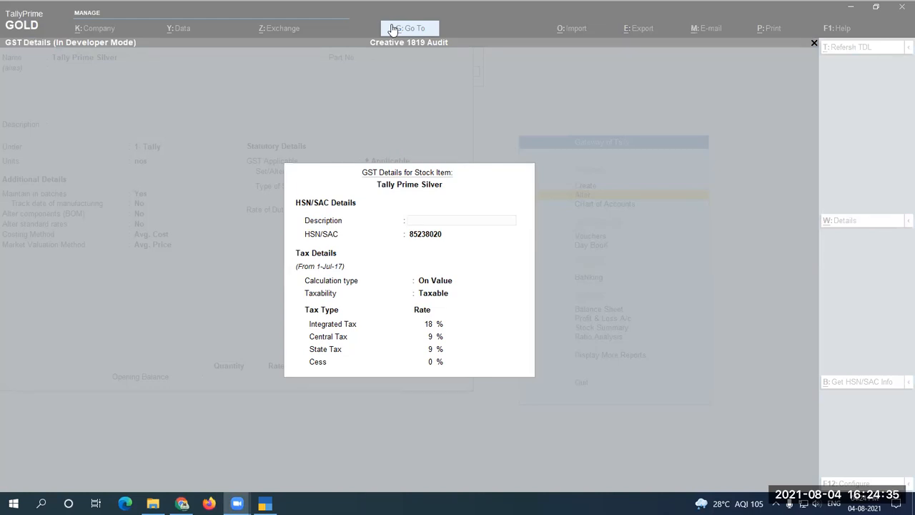
left_click(429, 240)
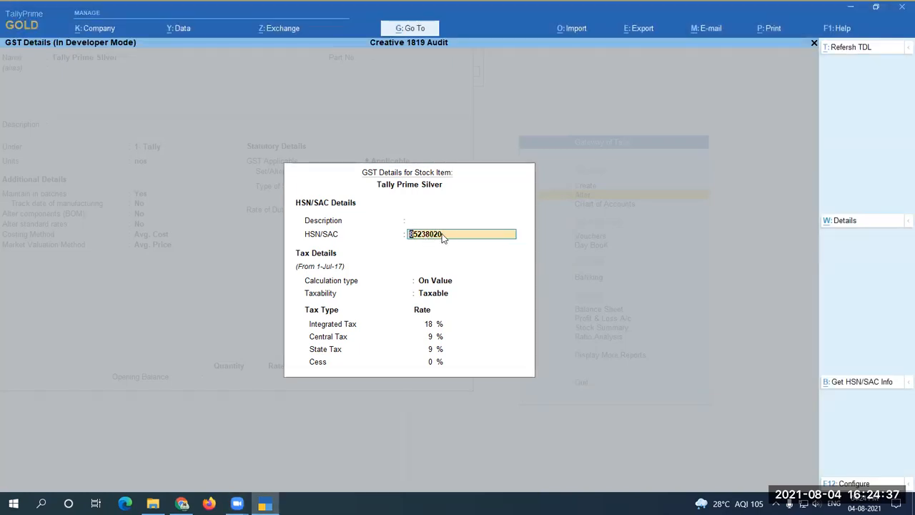
left_click(880, 383)
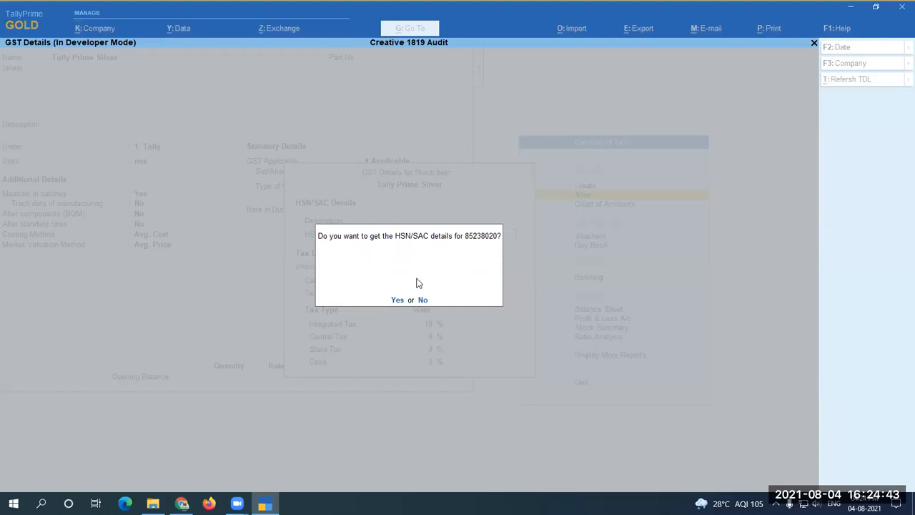
left_click(397, 300)
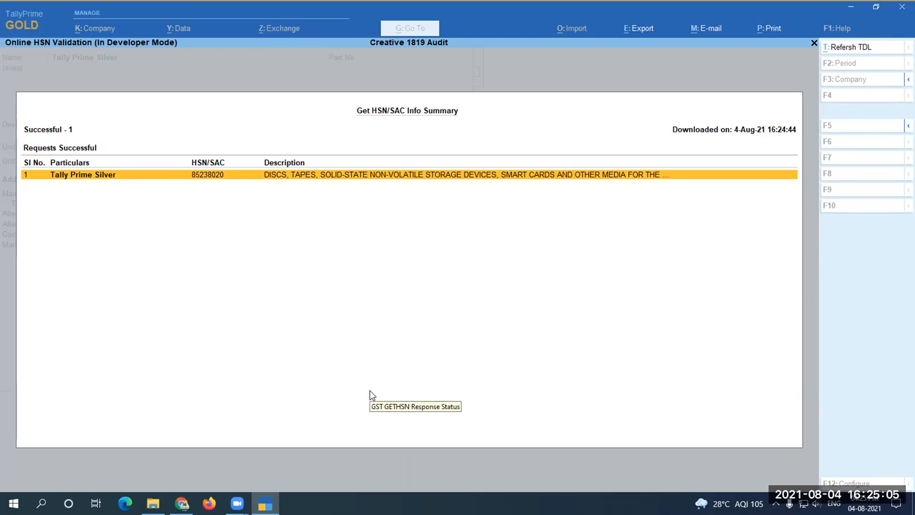
Step: Close the HSN/SAC download summary and exit the item's GST details
key("Escape")
key("Escape")
key("Escape")
key("Return")
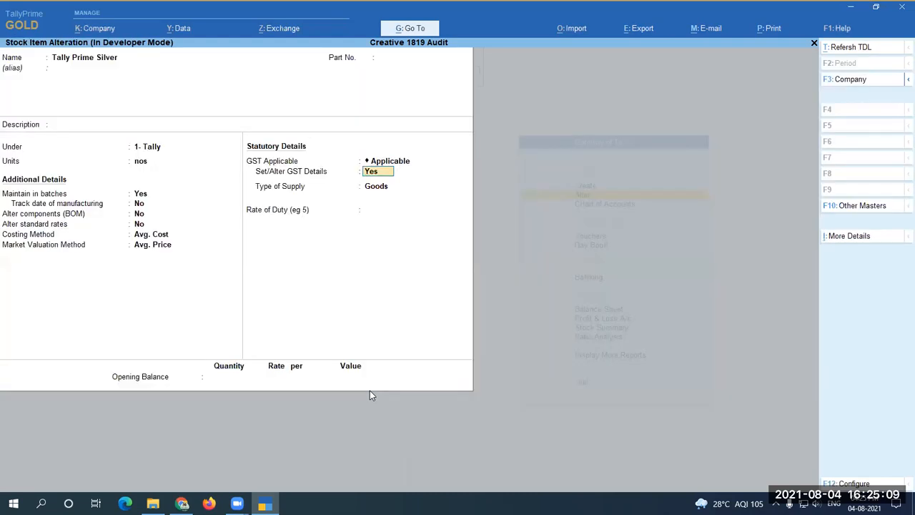
key("Escape")
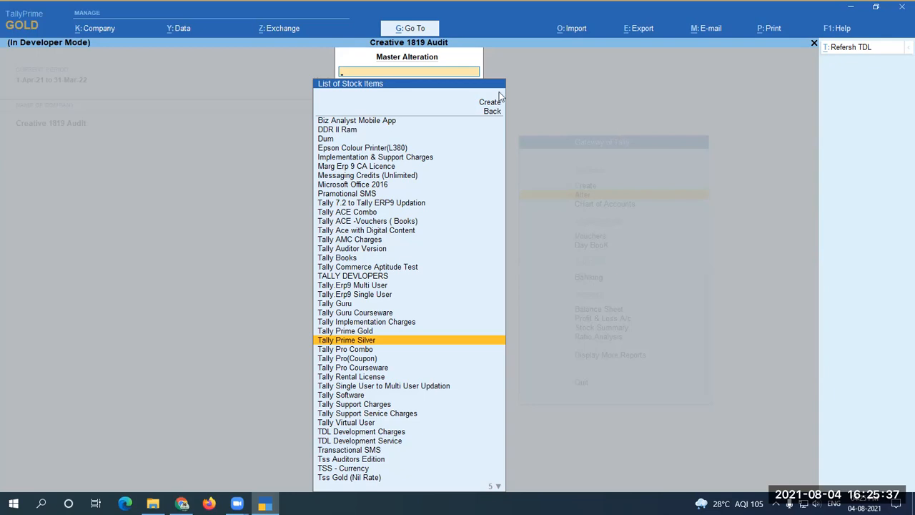
Step: Return to Gateway of Tally, glance at the e-Way Bill browser page, then bring up F11 Company Features
key("Escape")
key("Escape")
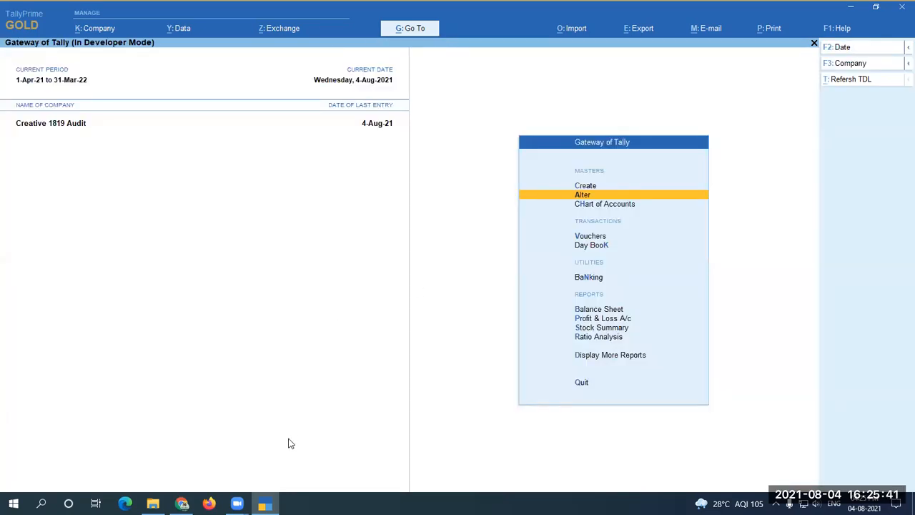
left_click(264, 502)
left_click(265, 503)
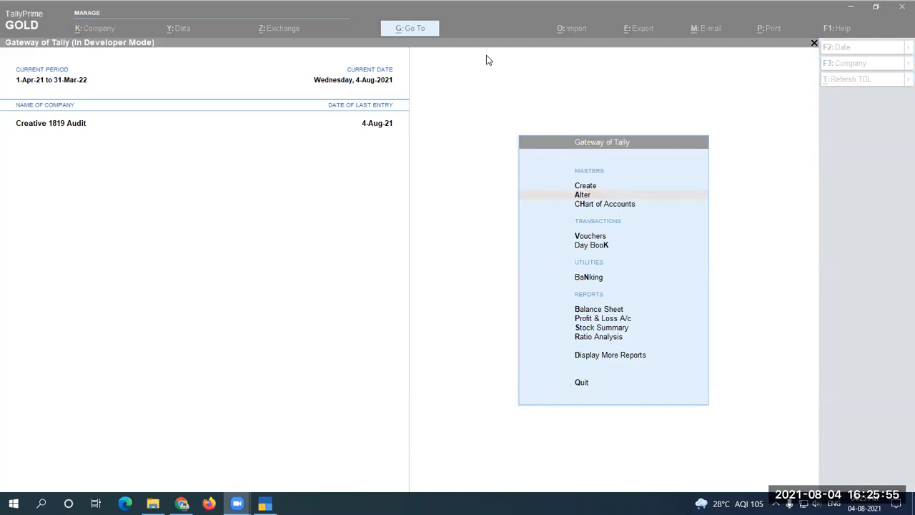
left_click(756, 246)
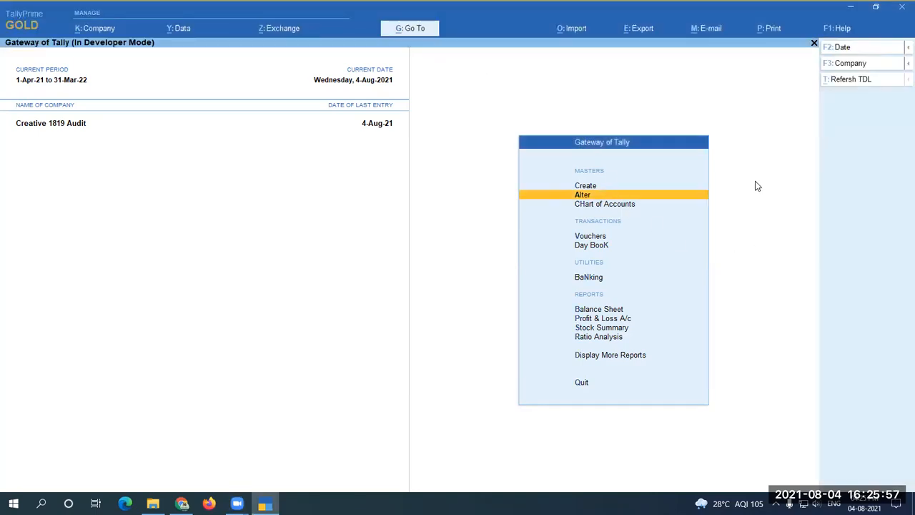
key("F11")
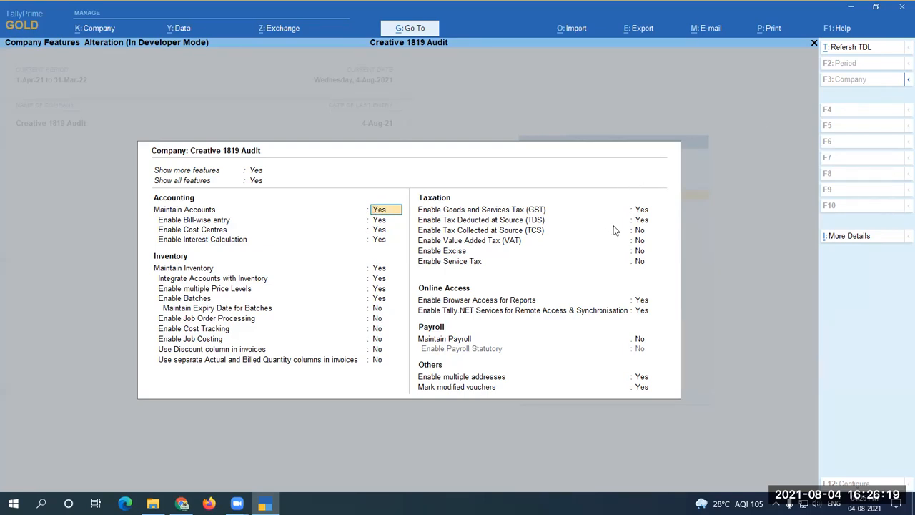
Step: In the company GST details, set Print e-Way Bill with Invoice to Yes, leaving e-Invoicing off
left_click(646, 212)
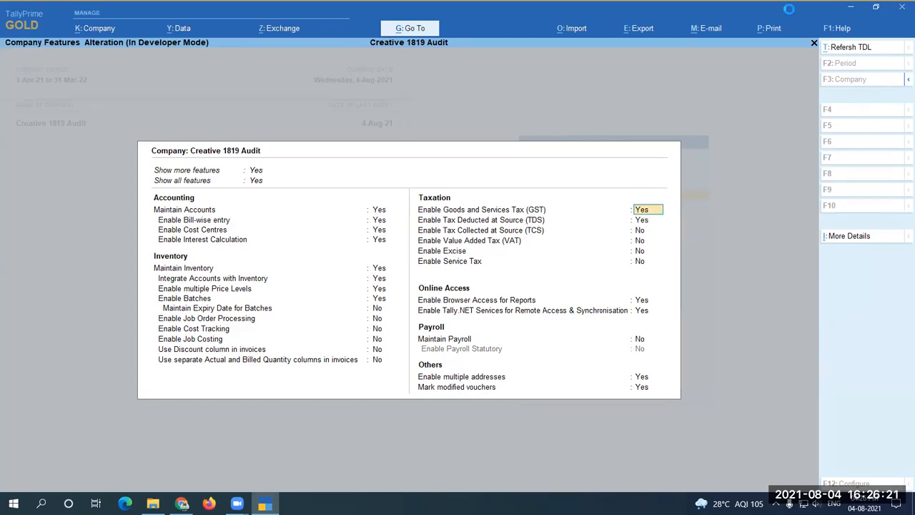
key("Return")
key("Return")
key("Return")
key("Return")
key("Return")
key("Return")
key("Return")
key("Return")
key("Return")
key("Return")
key("Return")
key("Return")
key("Return")
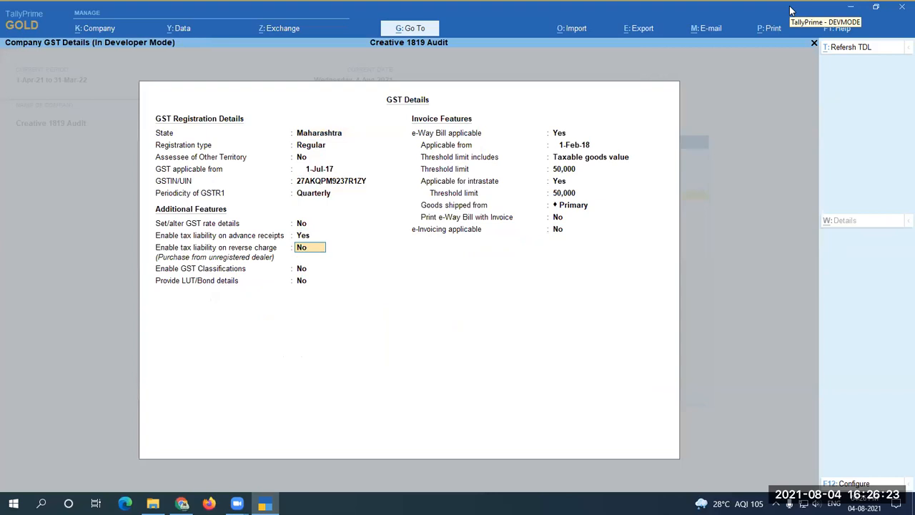
key("Return")
key("Return")
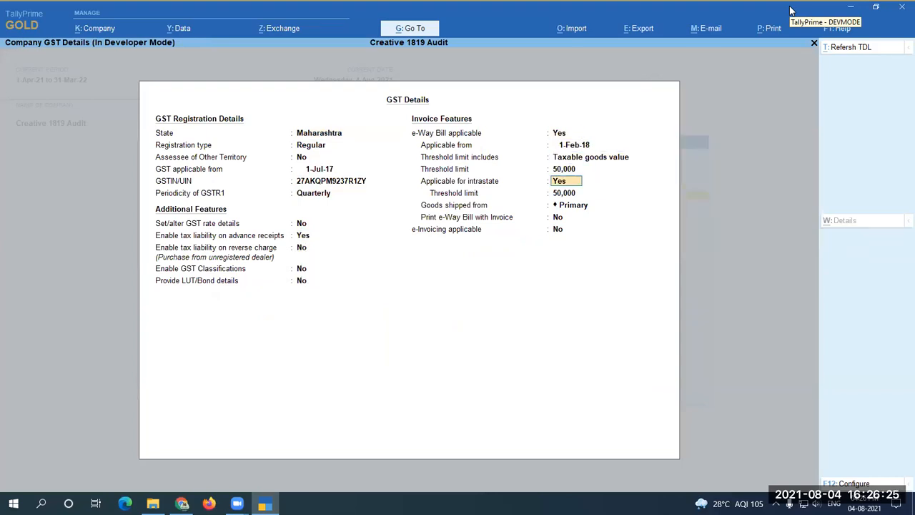
key("Up")
key("Return")
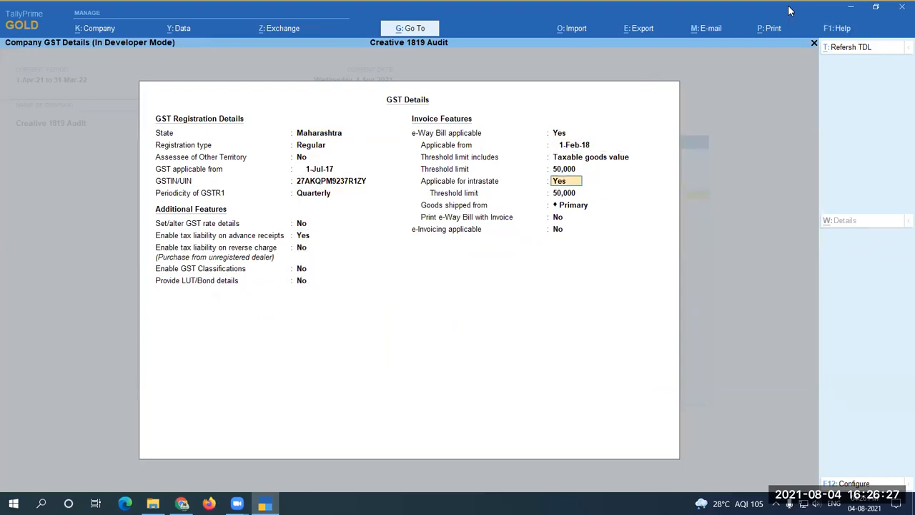
key("Return")
key("Return")
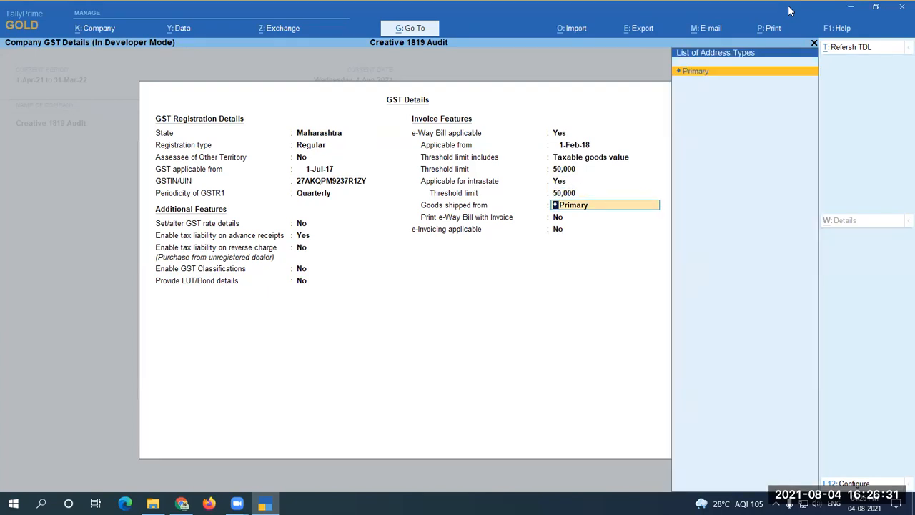
key("Return")
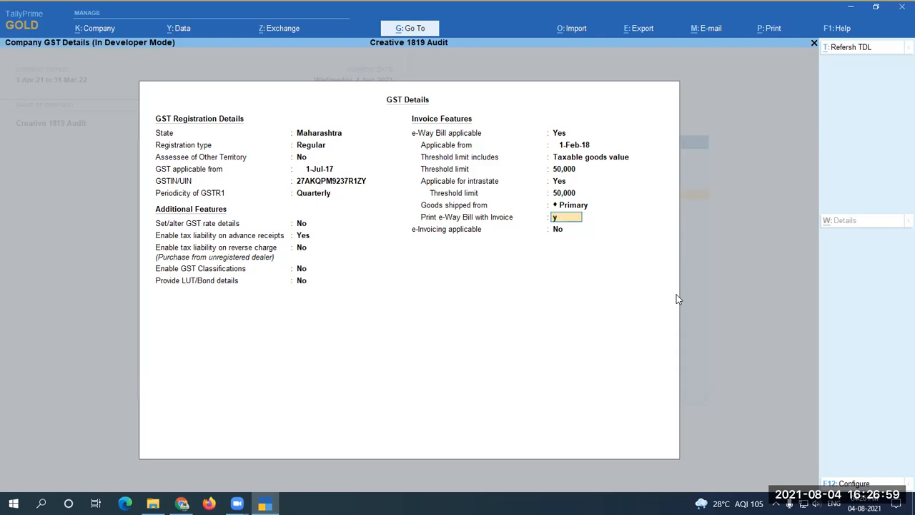
key("Return")
key("Return")
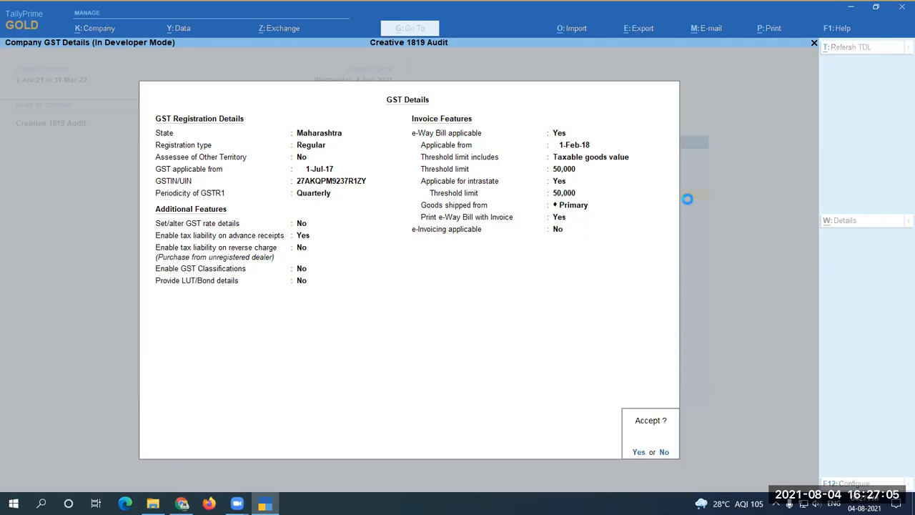
key("Return")
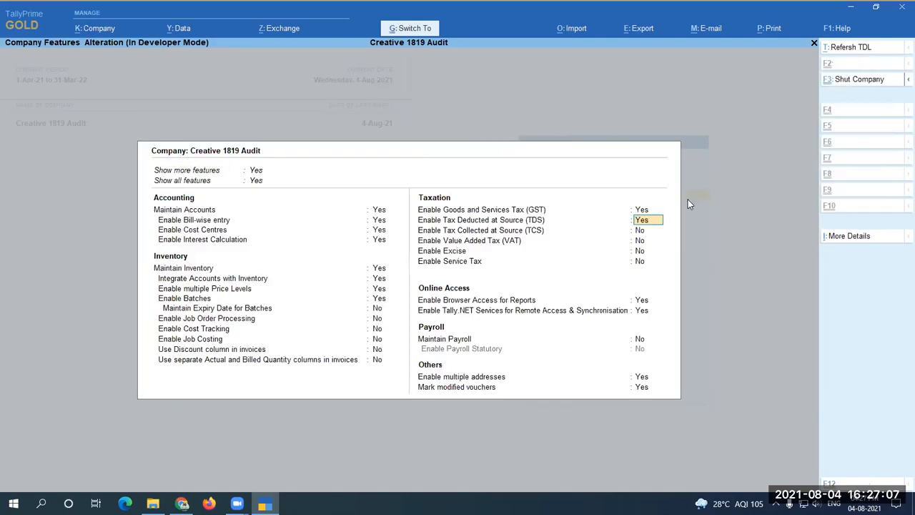
Step: Accept the company feature changes and return to Gateway of Tally
key("ctrl+a")
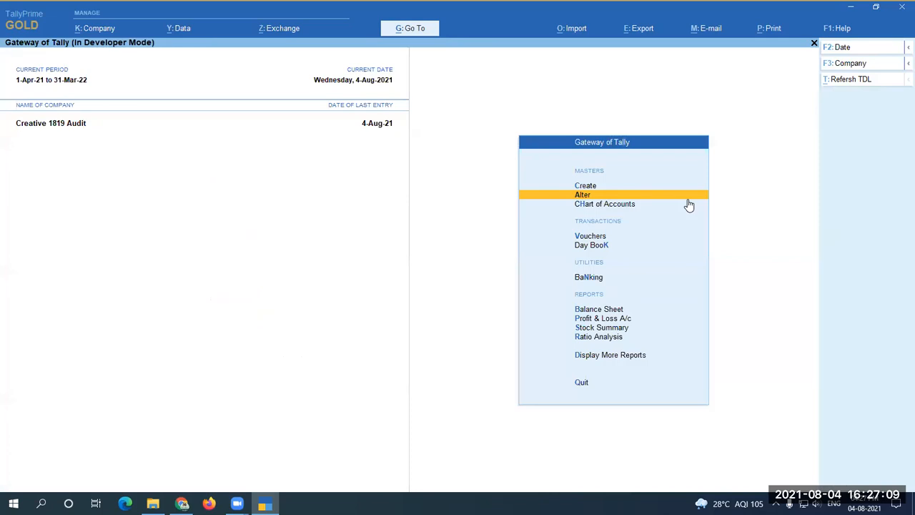
key("Escape")
key("n")
Step: Start a Sales voucher with GST CLASS and cost centre class Not Applicable
key("Down")
key("Down")
key("Down")
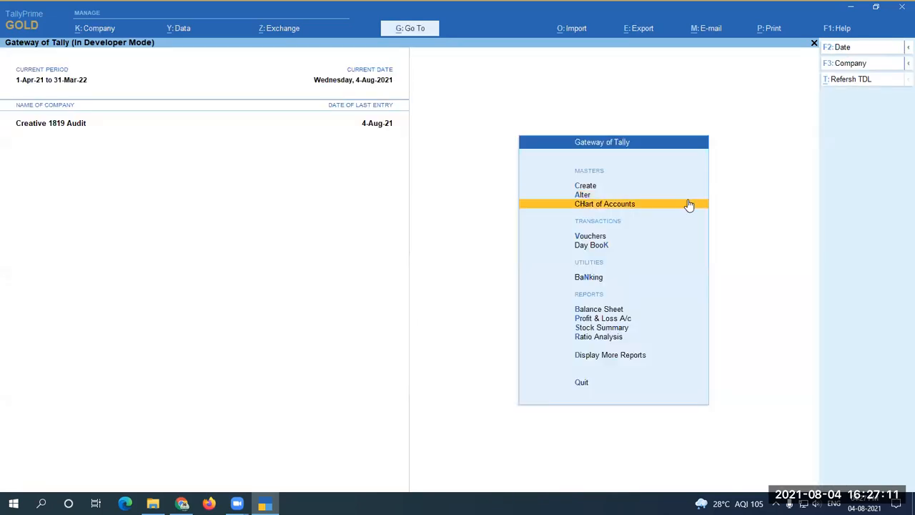
key("Return")
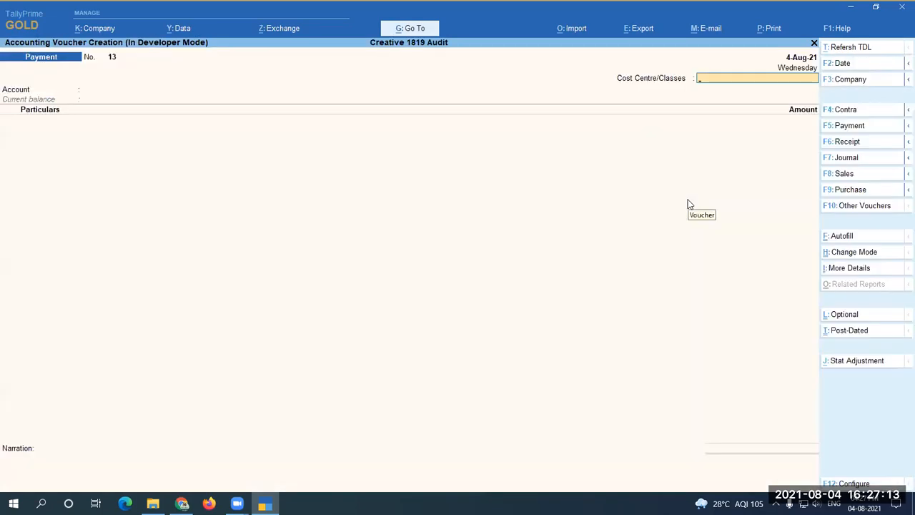
key("F8")
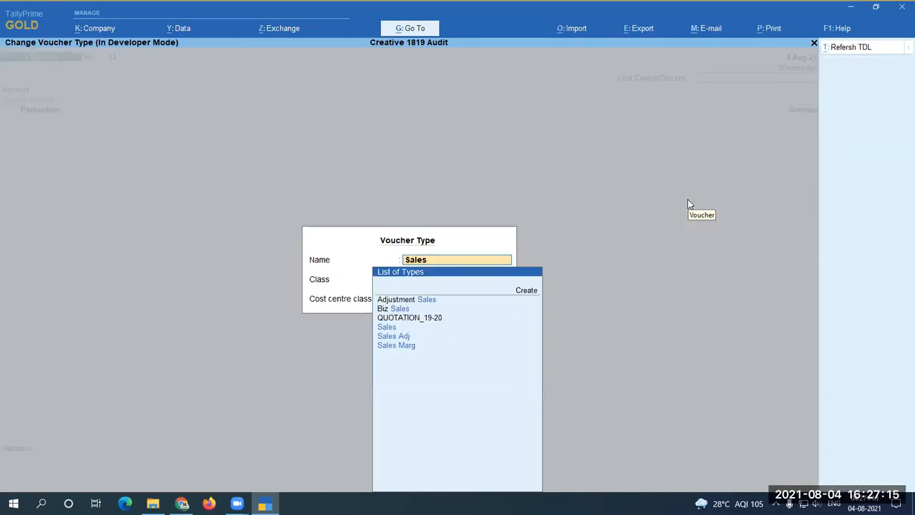
key("Return")
key("Down")
key("Return")
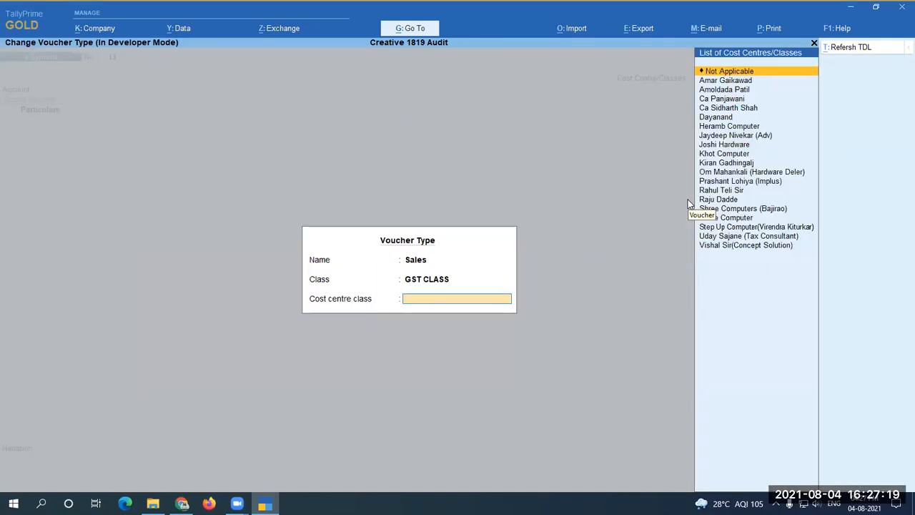
key("Down")
key("Down")
key("Down")
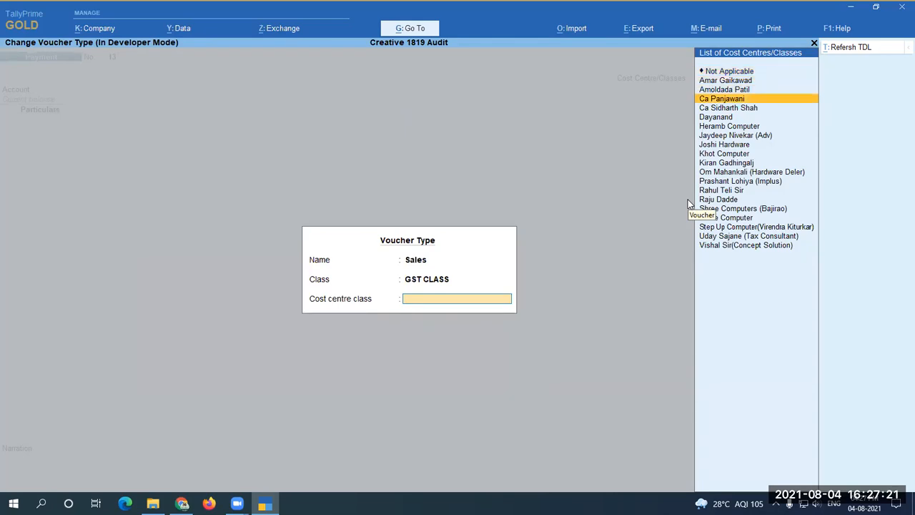
key("Up")
key("Up")
key("Up")
key("Return")
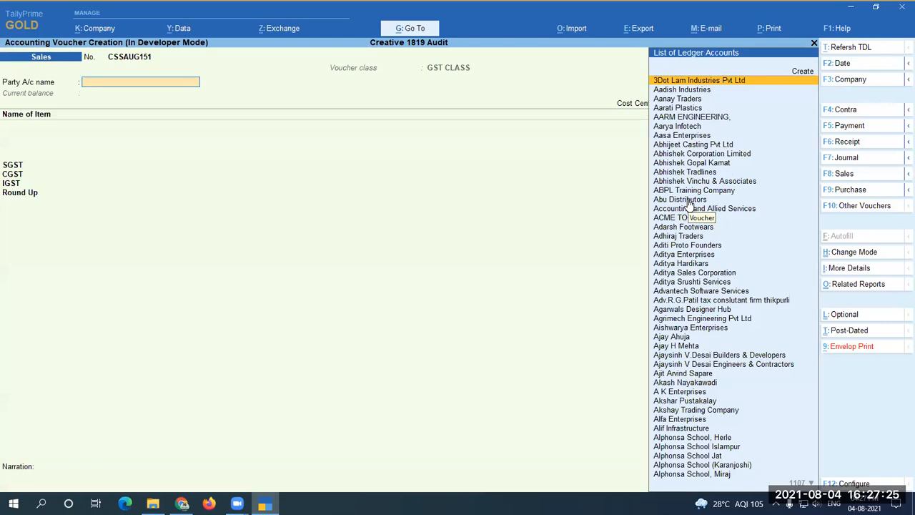
Step: Select 3Dot Lam Industries Pvt Ltd as party, accepting its dispatch and party details
key("Return")
key("ctrl+a")
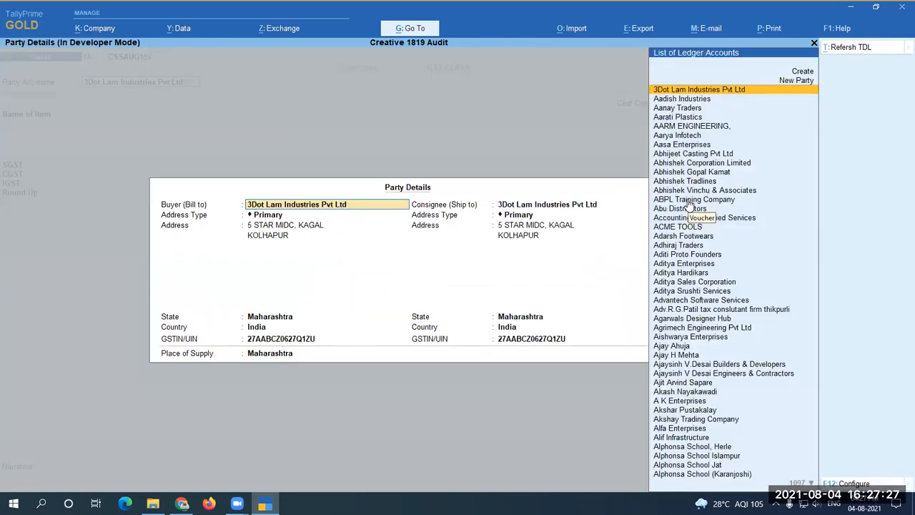
key("ctrl+a")
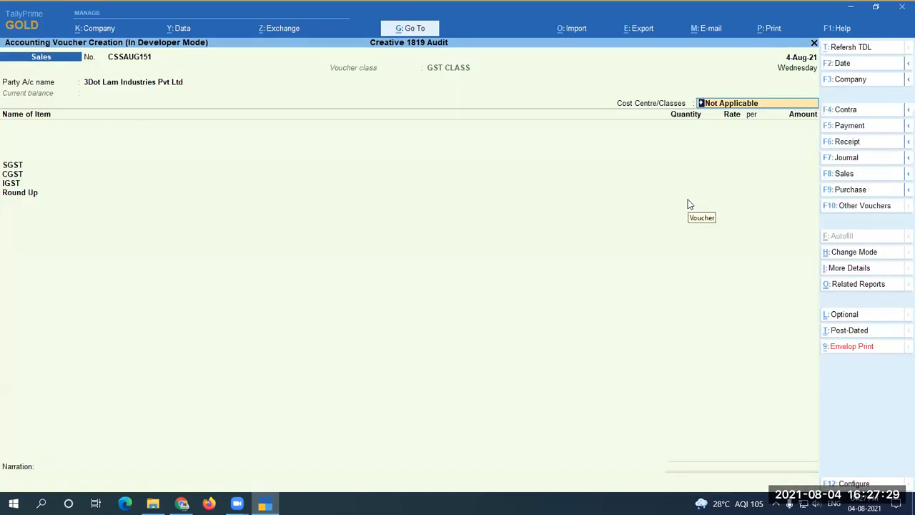
key("Return")
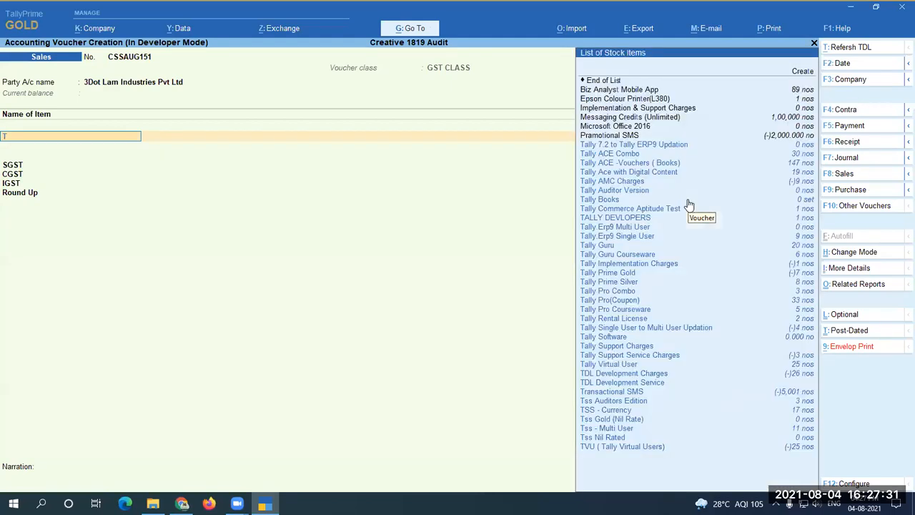
Step: Bill 5 nos of Tally Prime Silver, batch 123, at 17,200 for a 1,01,480 total
type("Tally Prime")
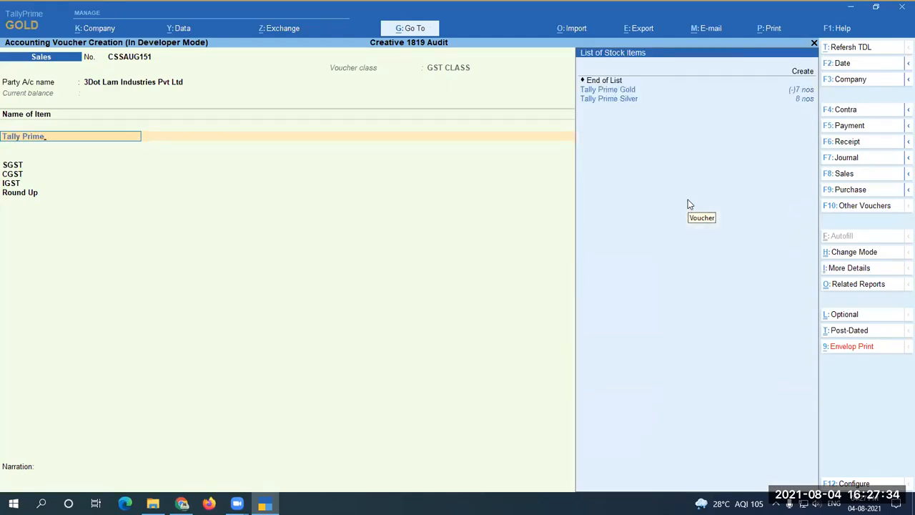
key("Down")
key("Down")
key("Up")
key("Down")
key("Return")
key("Return")
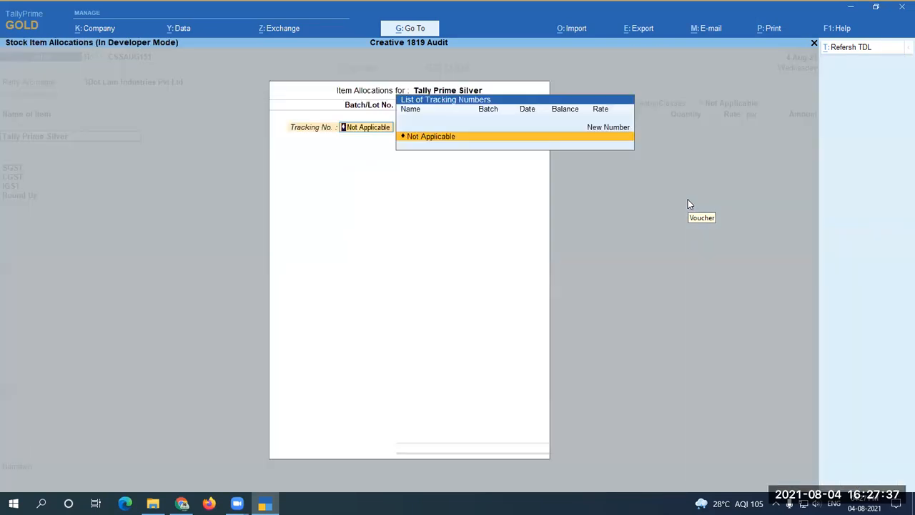
key("Return")
key("Return")
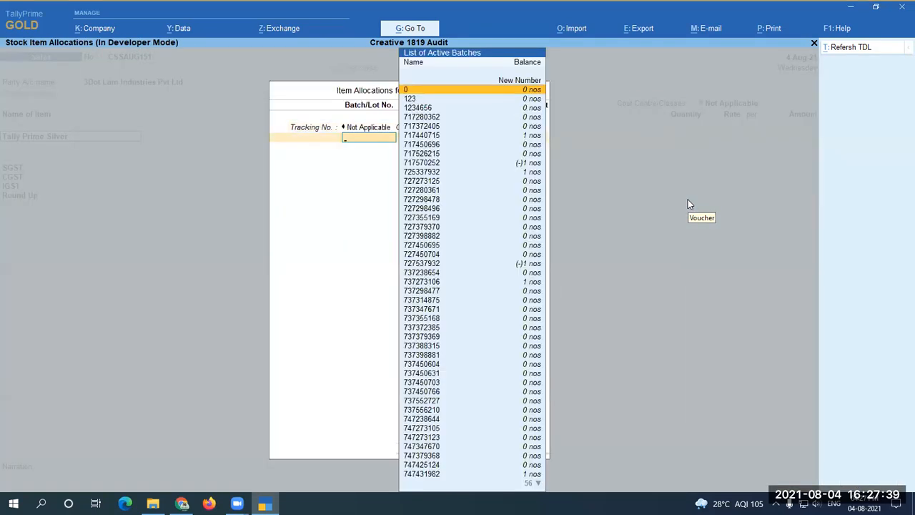
key("Down")
key("Return")
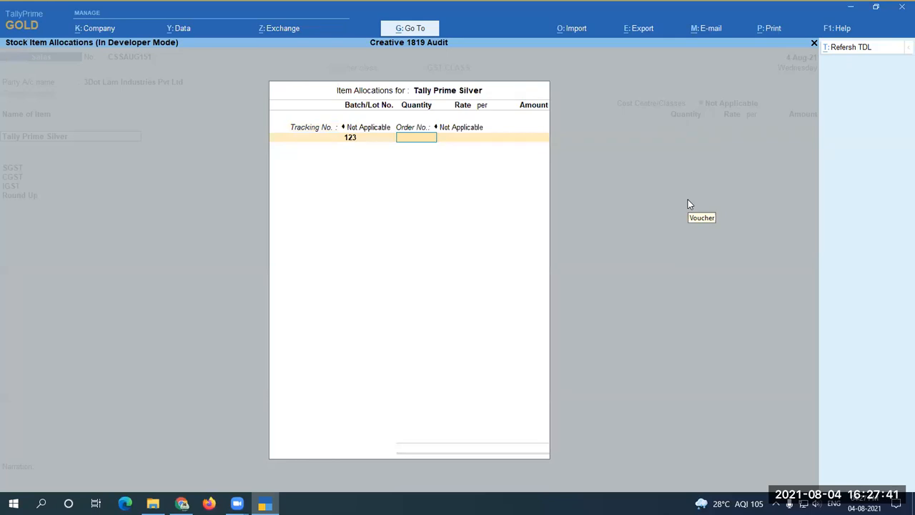
type("5")
key("Return")
key("Return")
key("Return")
key("Return")
key("Return")
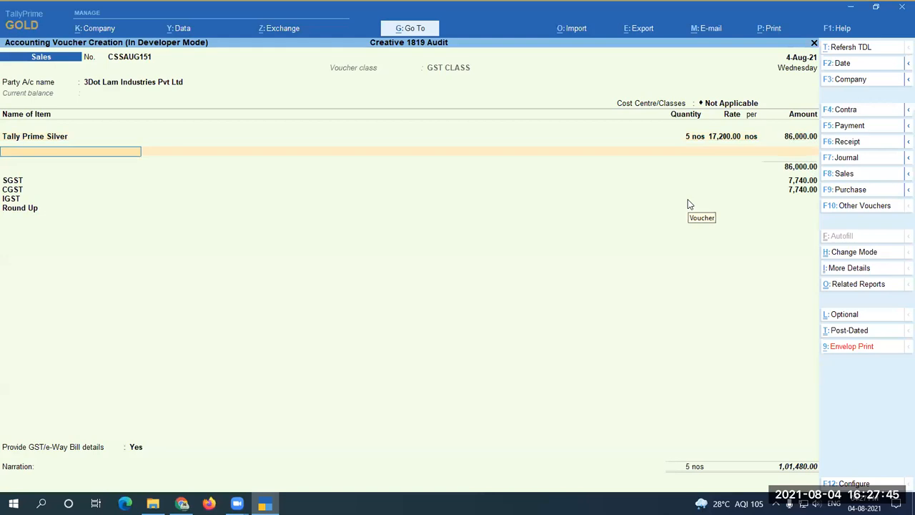
key("Return")
Step: Set Provide GST/e-Way Bill details to Yes to reach the e-Way Bill details, dispatched from KOLHAPUR
key("Up")
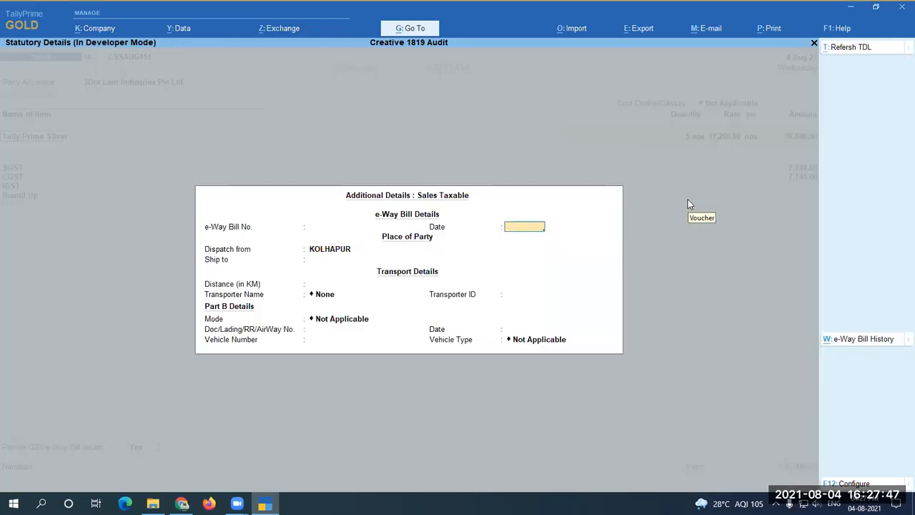
key("BackSpace")
key("BackSpace")
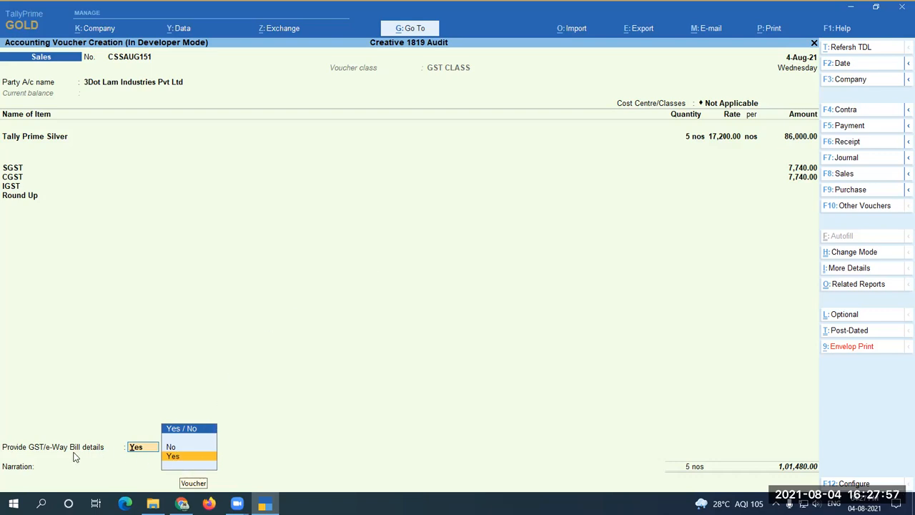
key("Return")
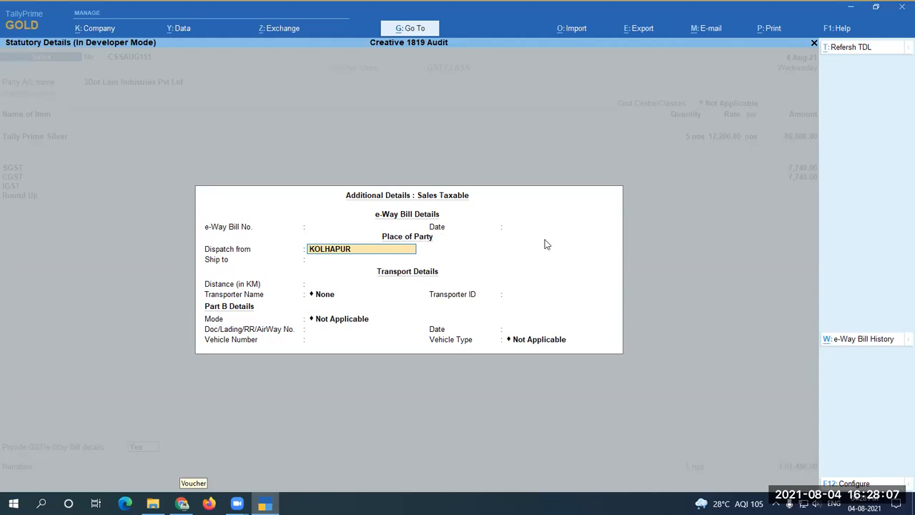
Step: Enable the consignor, consignee, sub-type and document-type fields in F12 Configure, keeping Sub Type Supply
key("F12")
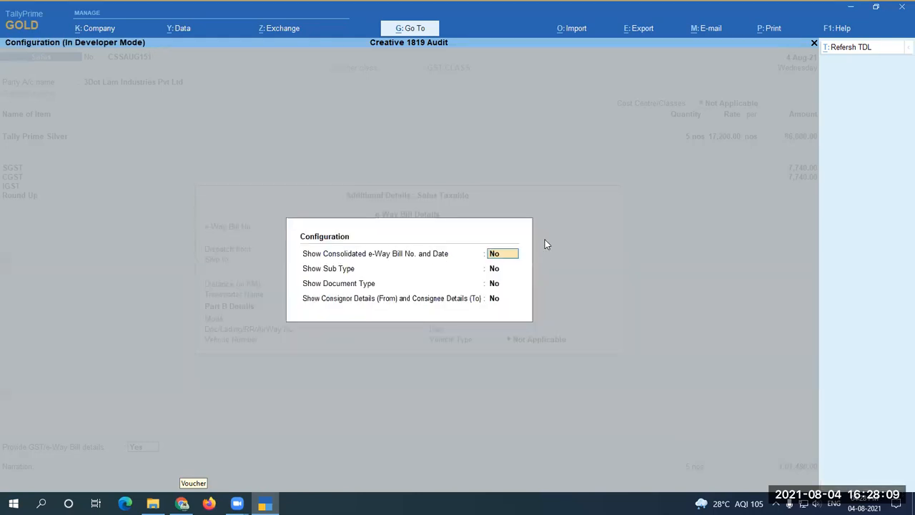
key("y")
key("y")
key("y")
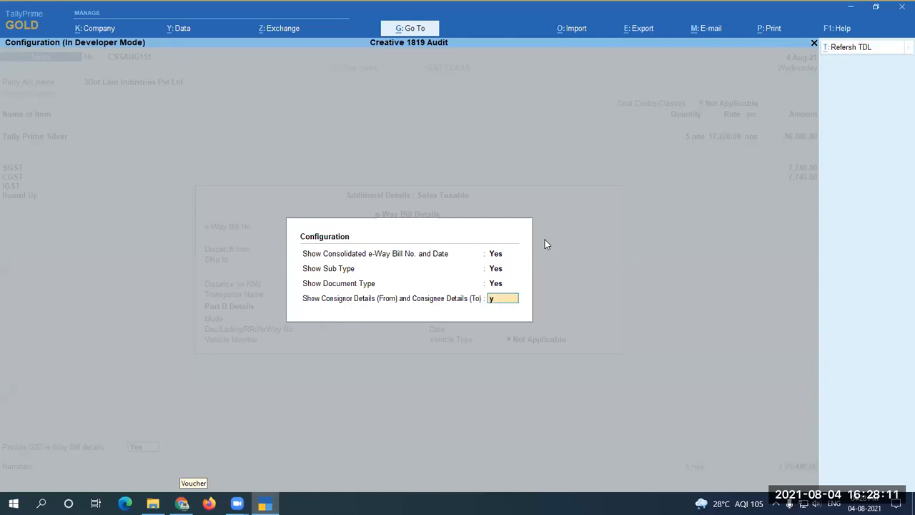
key("y")
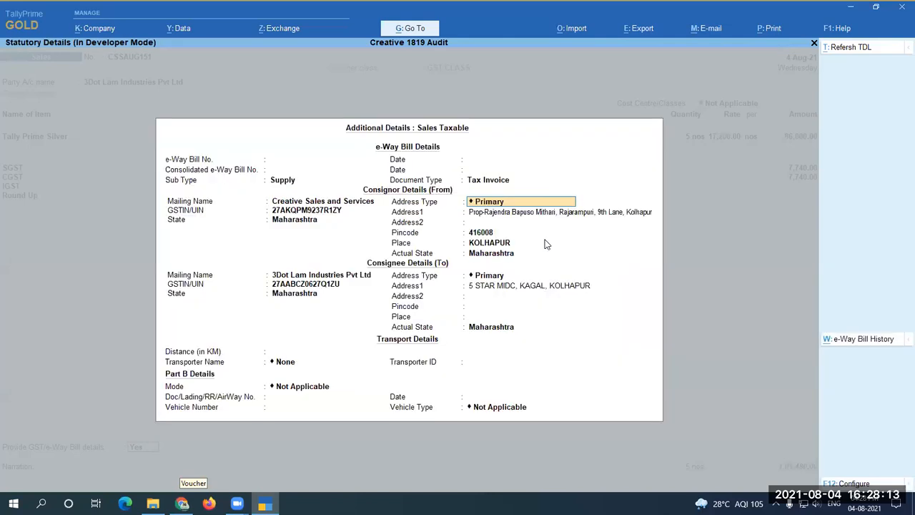
key("BackSpace")
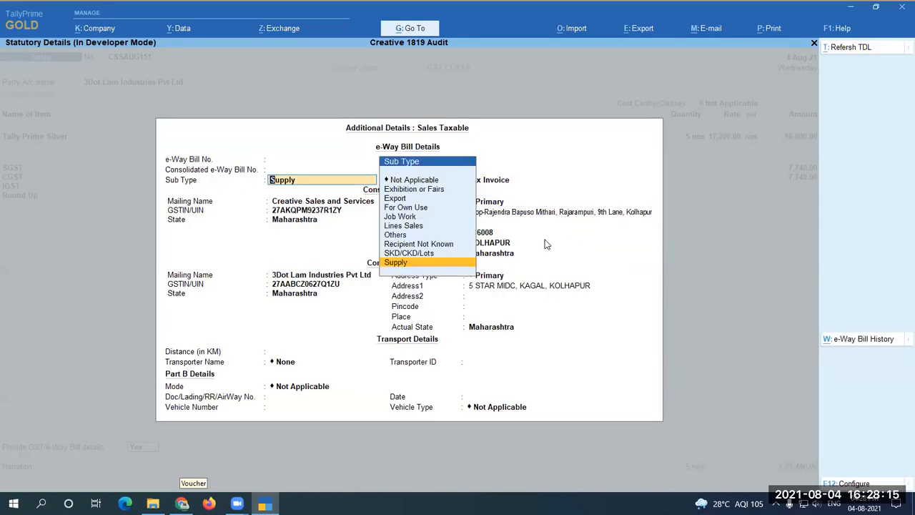
key("Return")
key("Return")
key("Return")
key("Return")
key("Return")
key("Return")
key("Return")
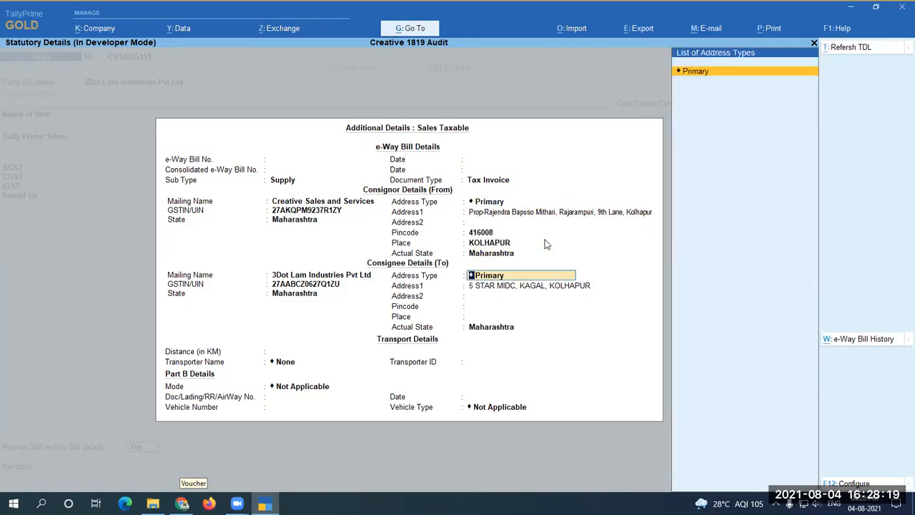
Step: Enter consignee pincode 416012 and accept Maharashtra as the state
key("Return")
key("Return")
key("Return")
key("Return")
key("Return")
key("Return")
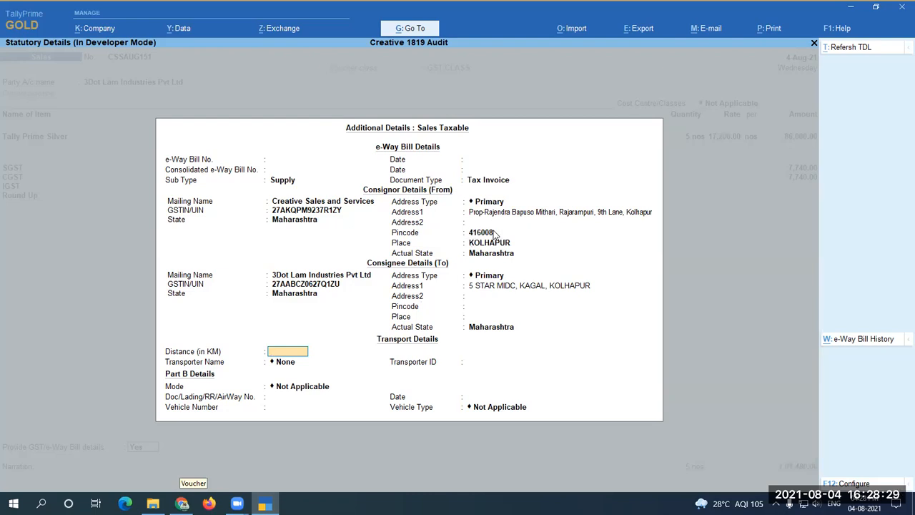
left_click(480, 309)
type("4160")
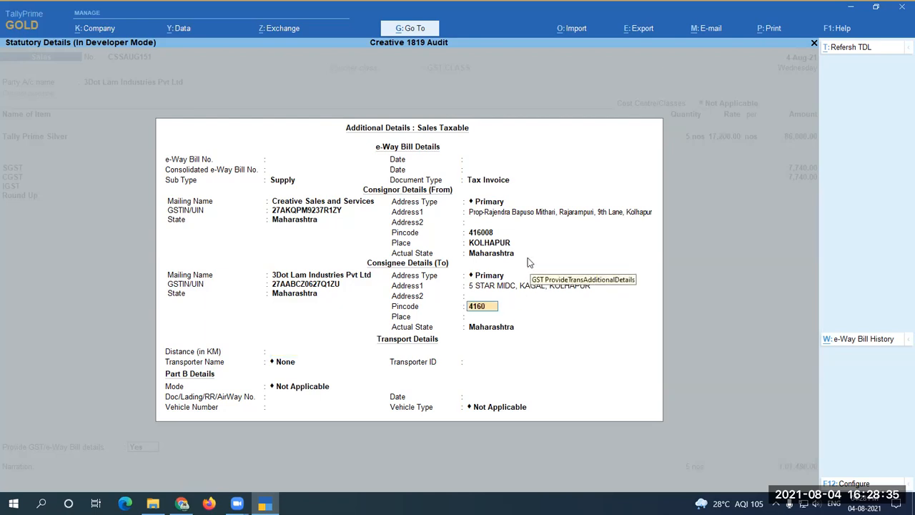
key("Return")
key("Return")
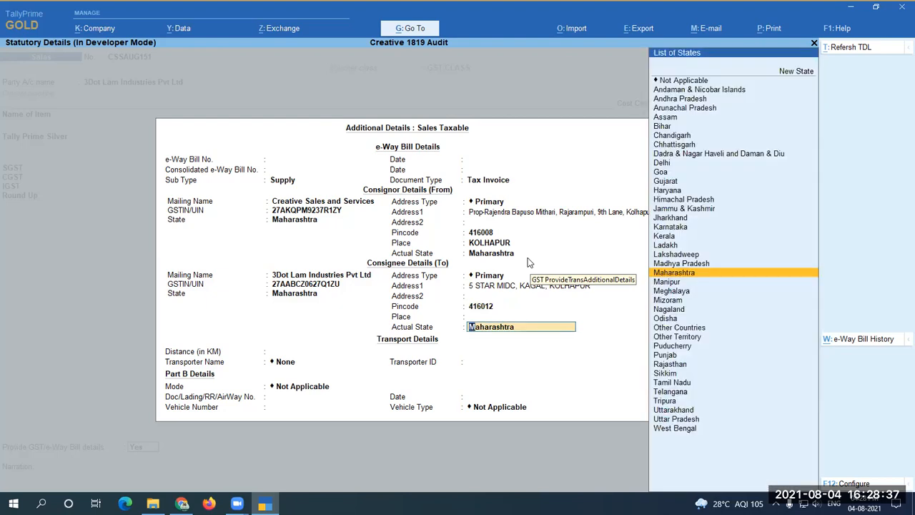
key("Return")
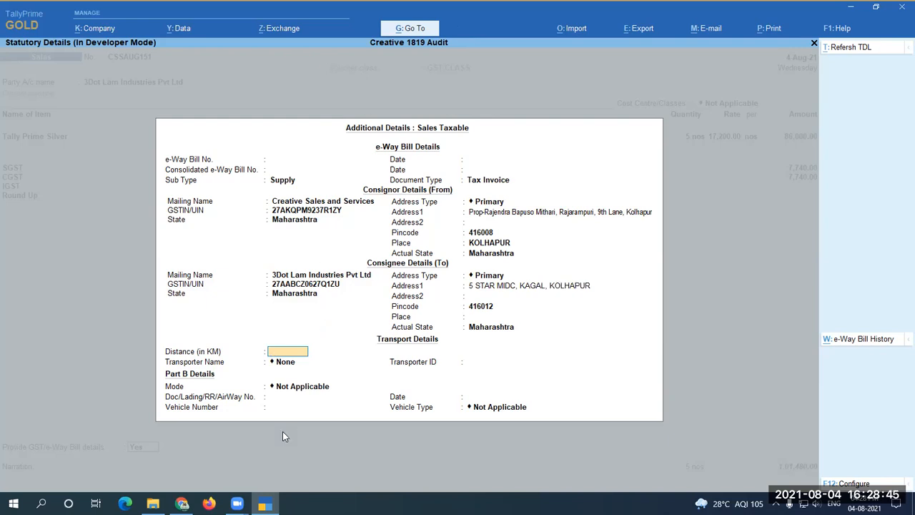
key("alt+Tab")
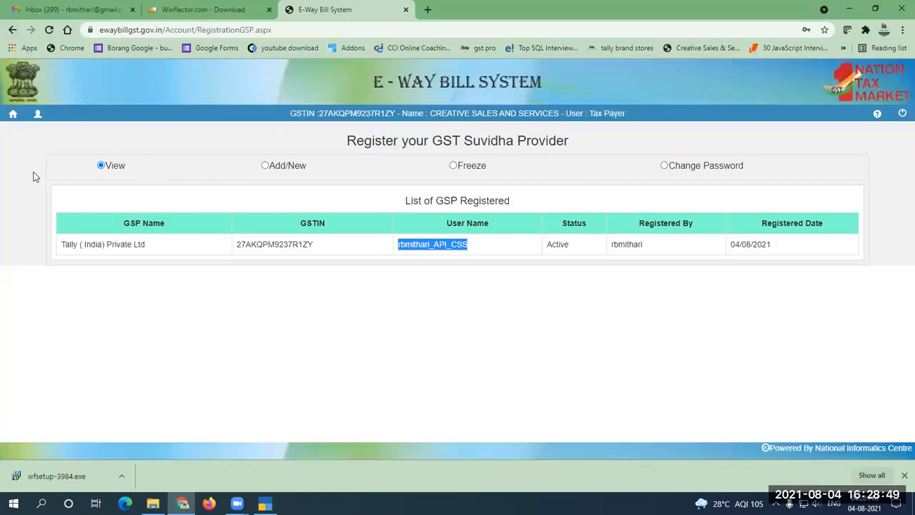
left_click(15, 119)
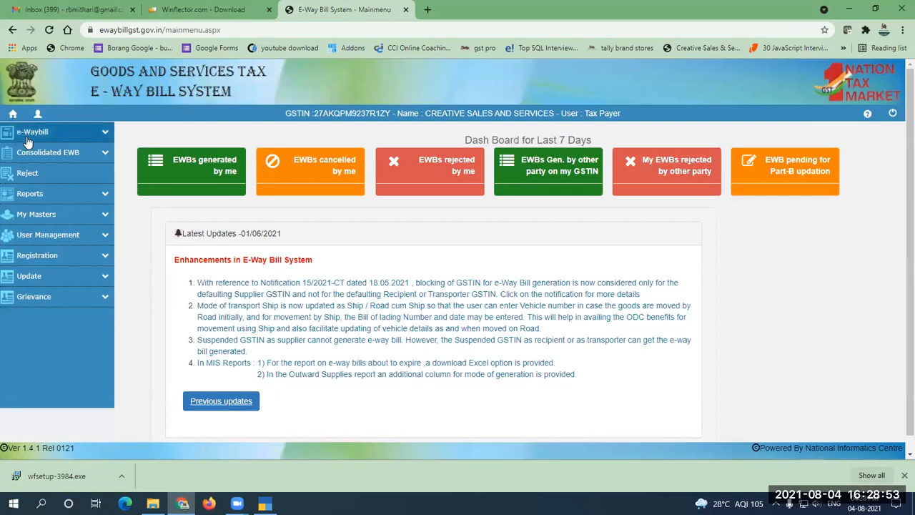
left_click(100, 135)
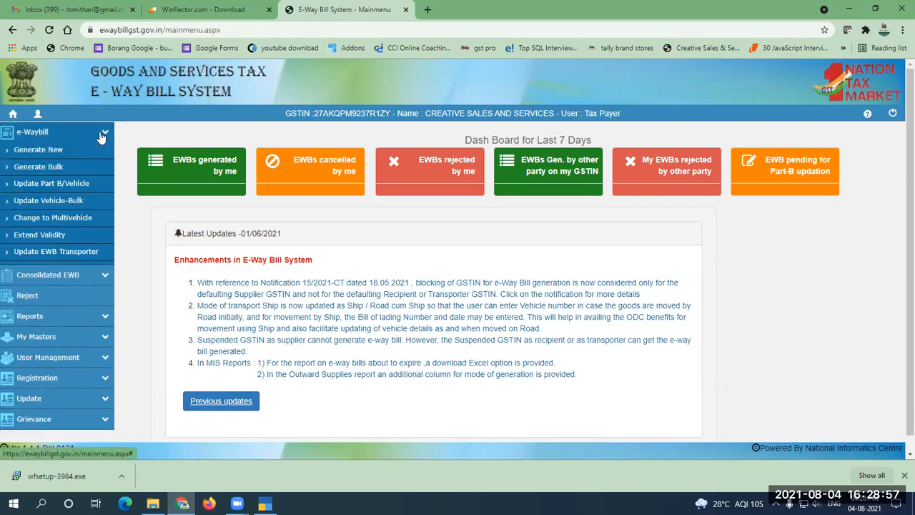
left_click(76, 149)
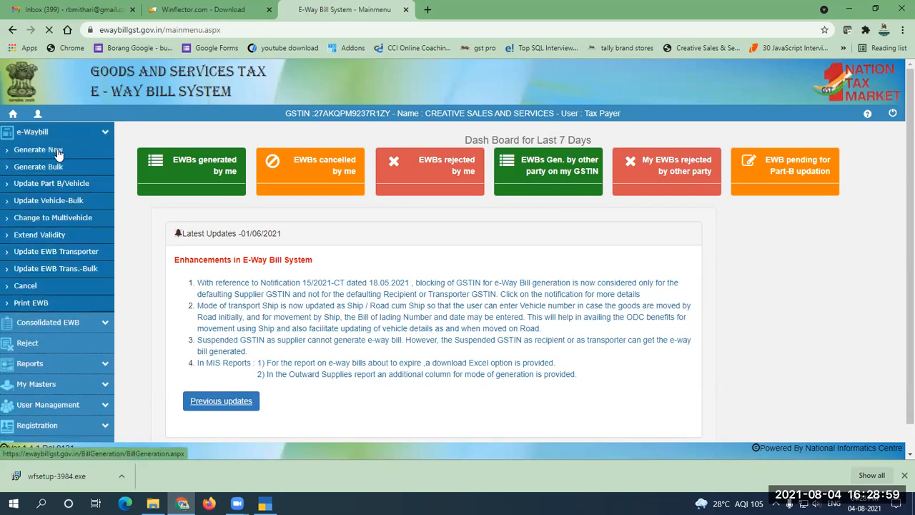
scroll(227, 345, "down", 2)
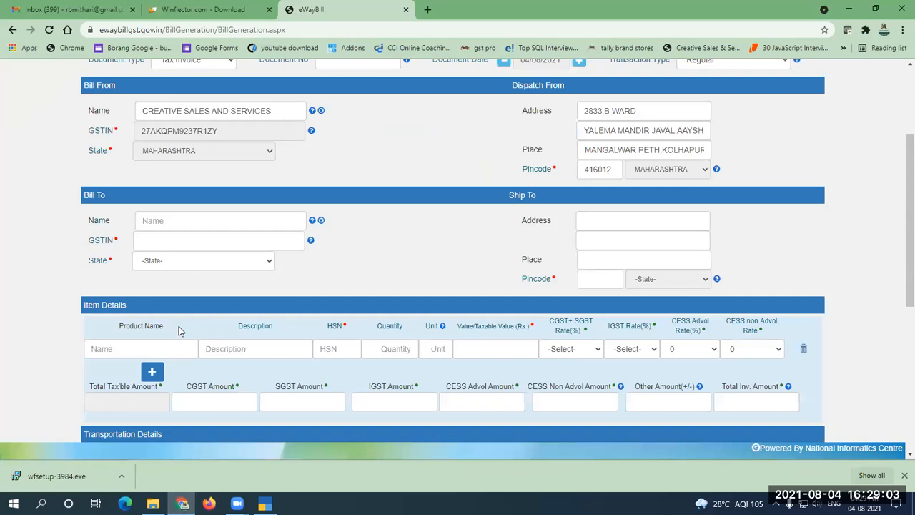
scroll(178, 326, "down", 5)
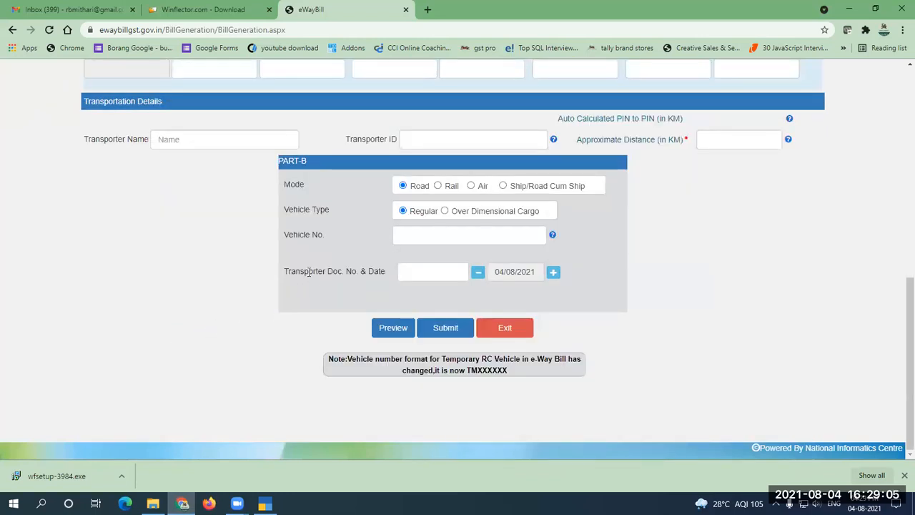
scroll(312, 262, "up", 2)
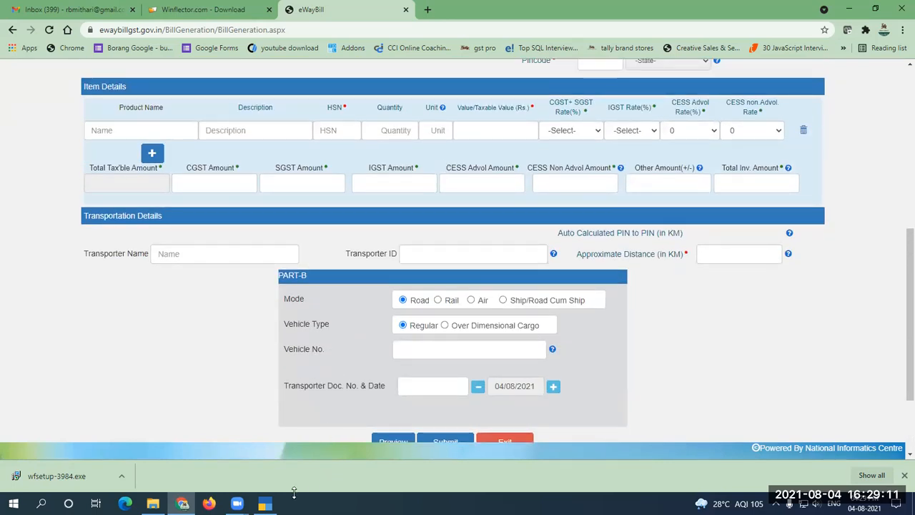
Step: Set the distance to 10 km, leave the transporter as None, and choose Road mode
mouse_move(264, 503)
left_click(271, 468)
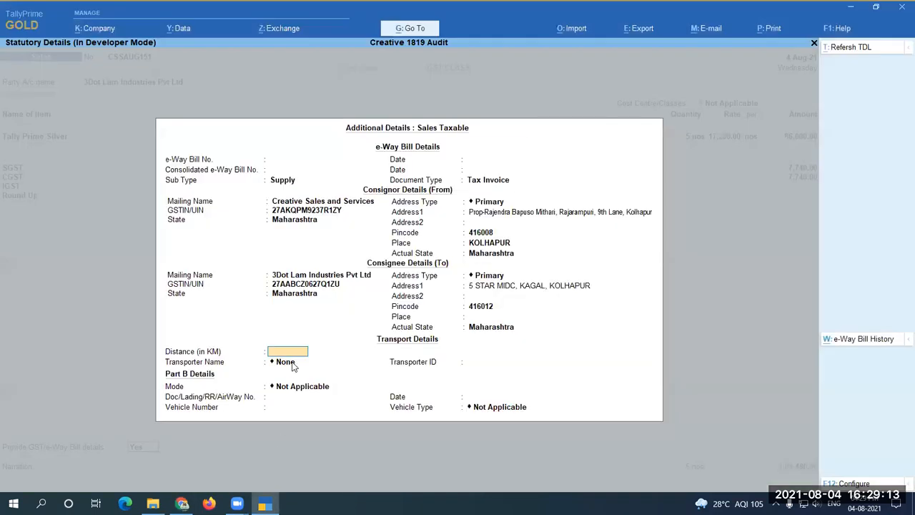
type("10")
key("Return")
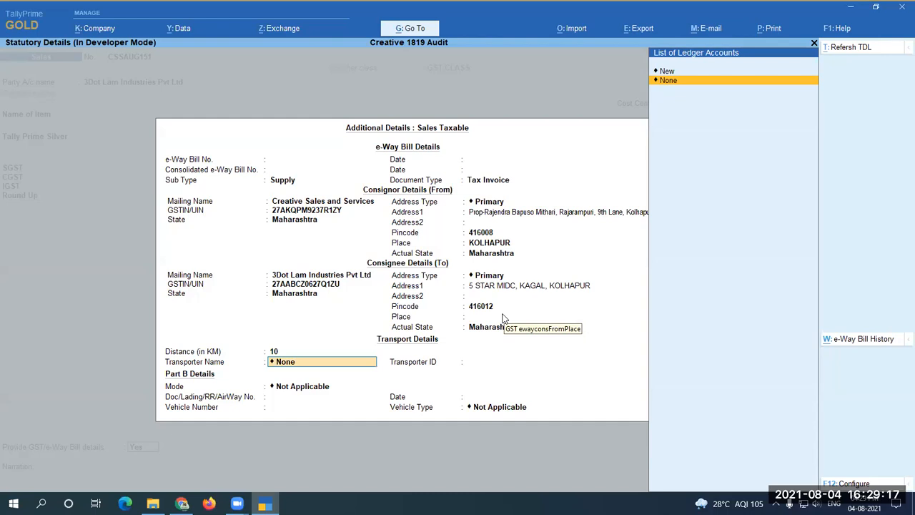
key("Return")
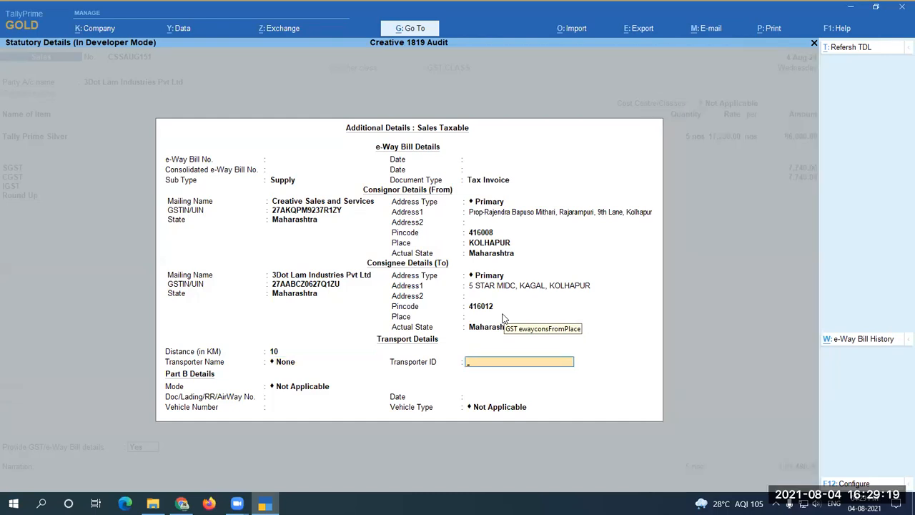
key("Return")
key("Down")
key("Down")
key("Down")
key("Up")
key("Up")
key("Return")
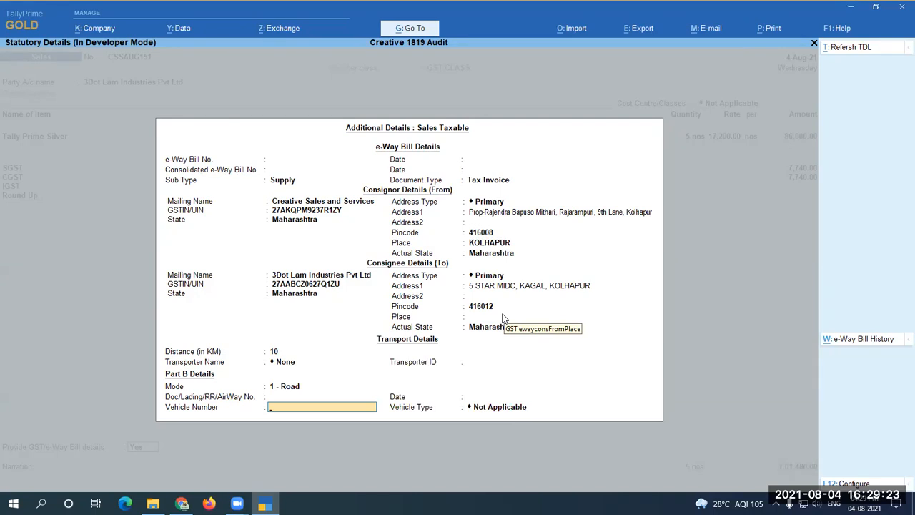
Step: Enter vehicle number MH091234 and choose vehicle type R - Regular
type("MH091234")
key("Return")
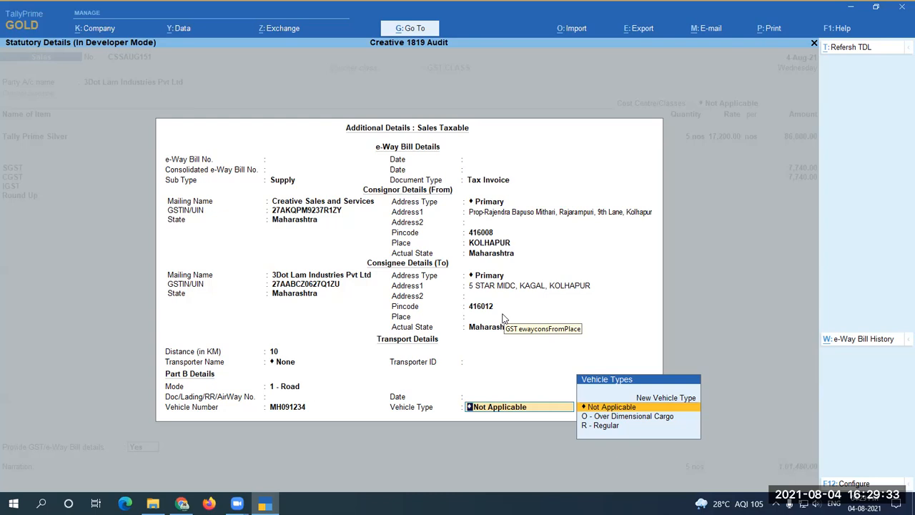
key("Down")
key("Down")
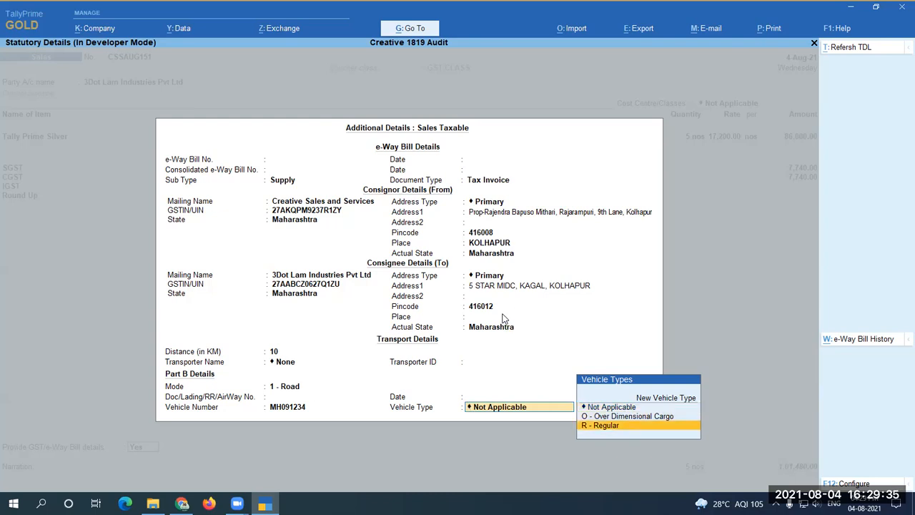
key("Up")
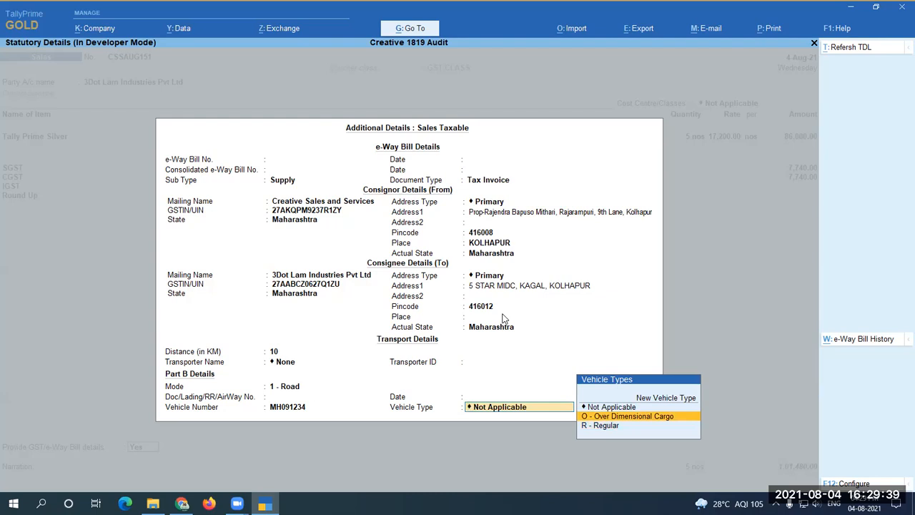
key("Down")
key("Return")
key("Return")
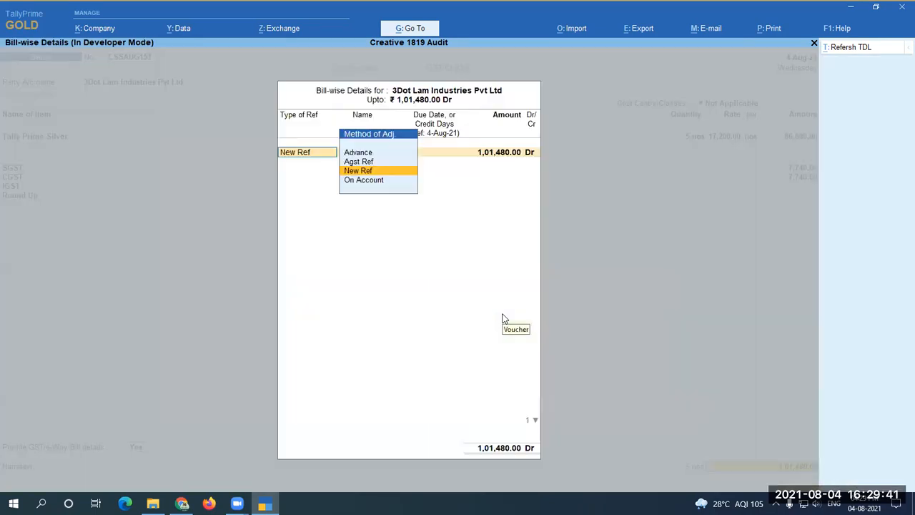
Step: Save sales voucher CSSAUG151 with a New Ref bill-wise reference
key("Return")
key("Return")
key("Return")
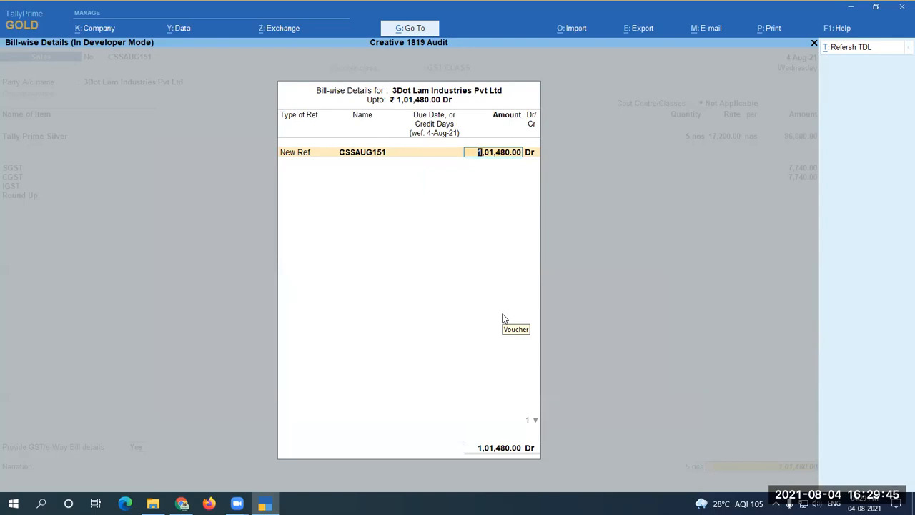
key("Return")
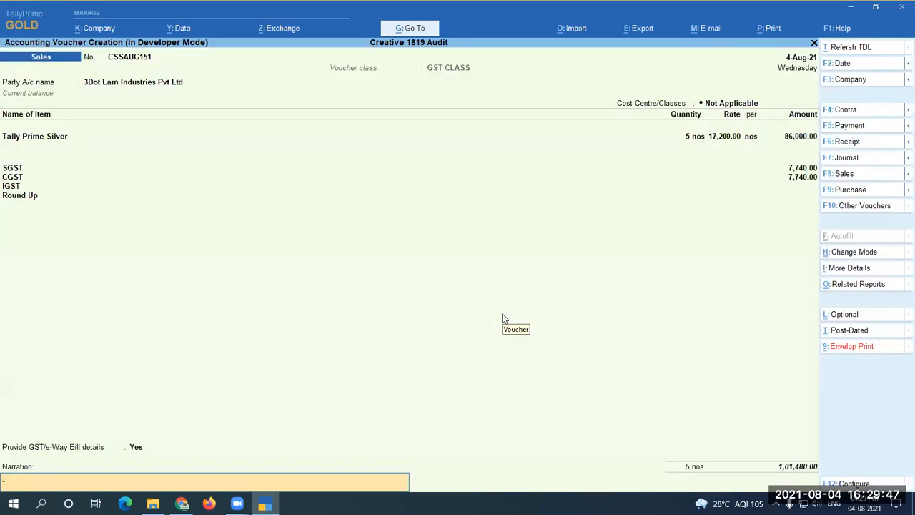
key("Return")
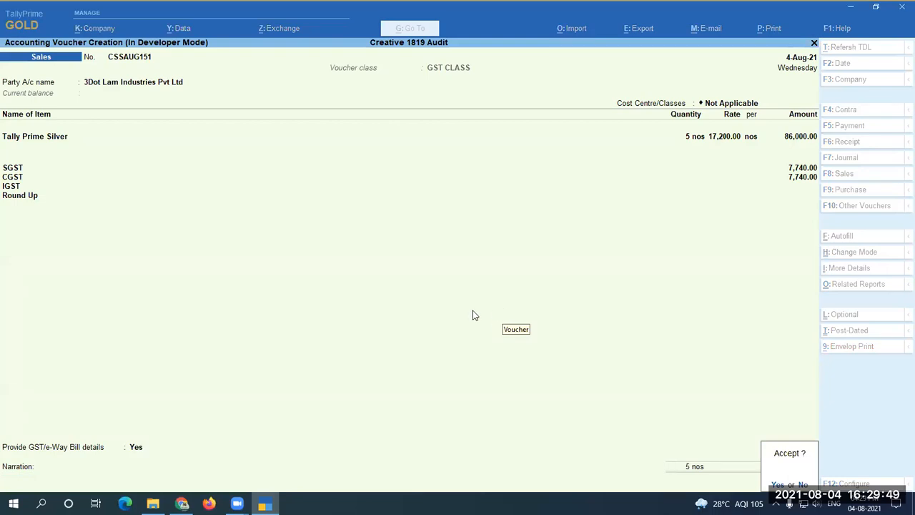
key("Return")
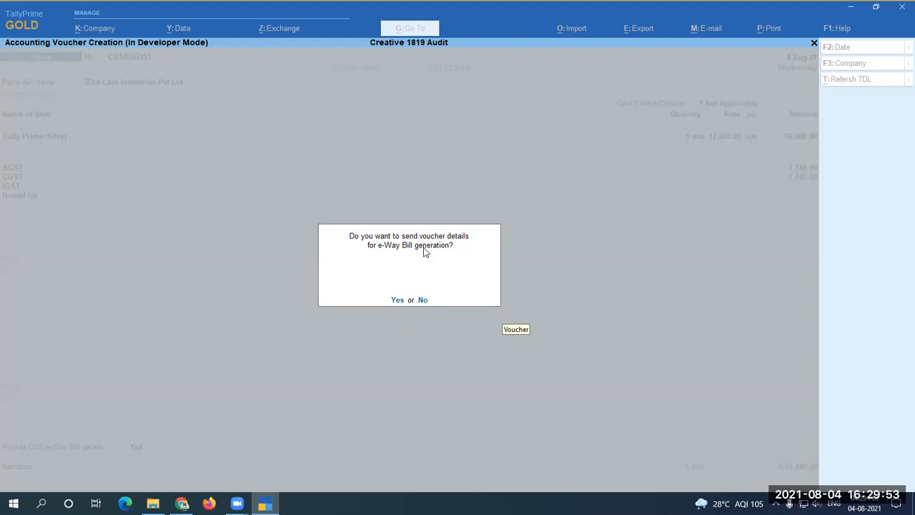
Step: Send the voucher for e-Way Bill generation, dismiss the rejection warning, and leave voucher entry
left_click(397, 300)
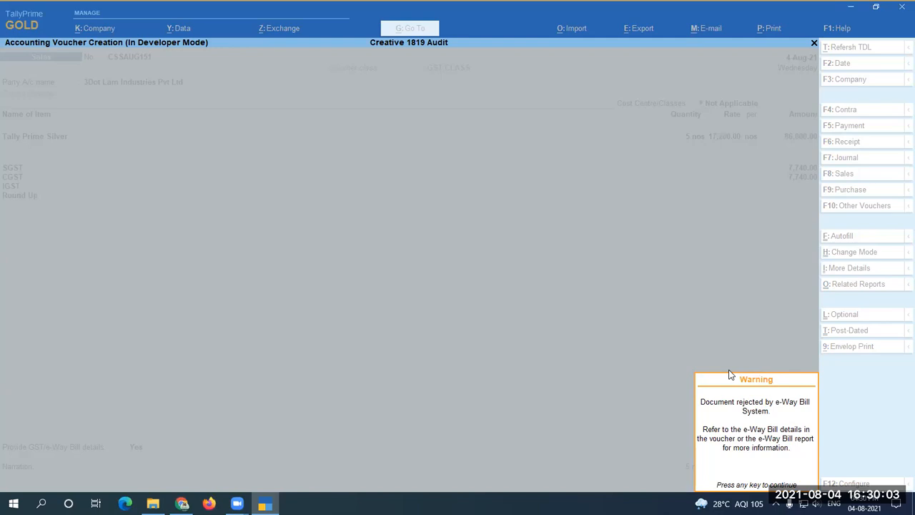
key("Return")
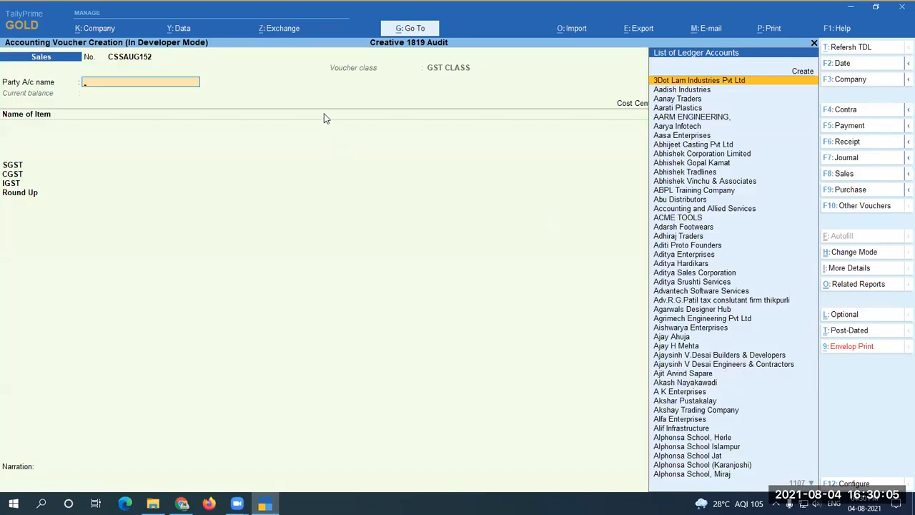
key("Escape")
Step: Open the e-Way Bill Register through the 'Eway' search and view the rejected voucher
key("y")
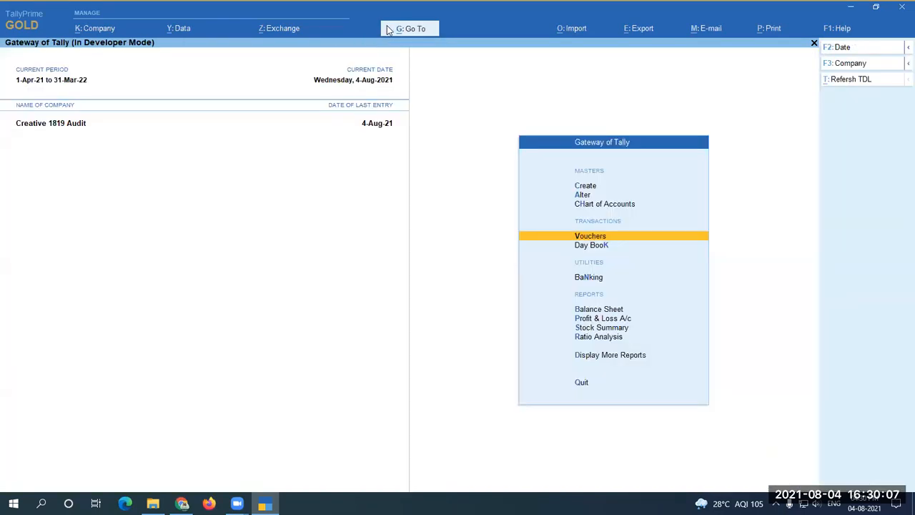
left_click(386, 29)
type("Eway")
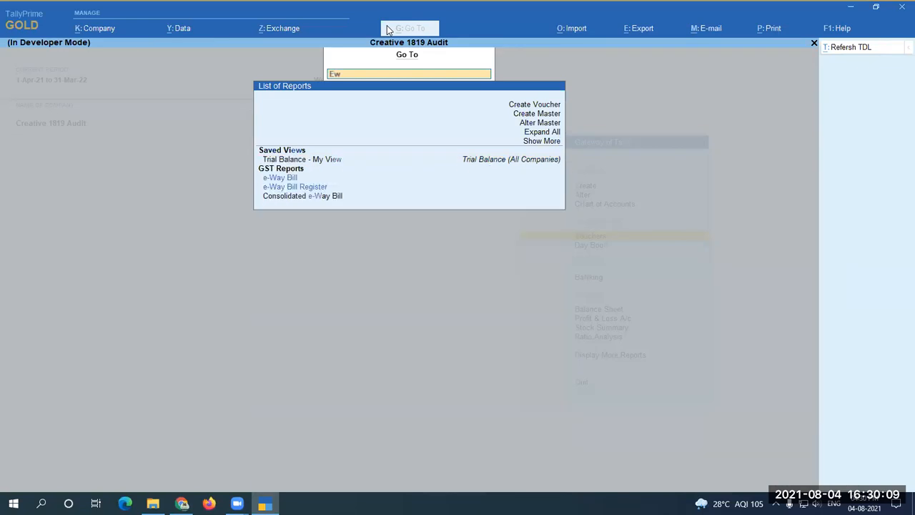
key("Down")
key("Return")
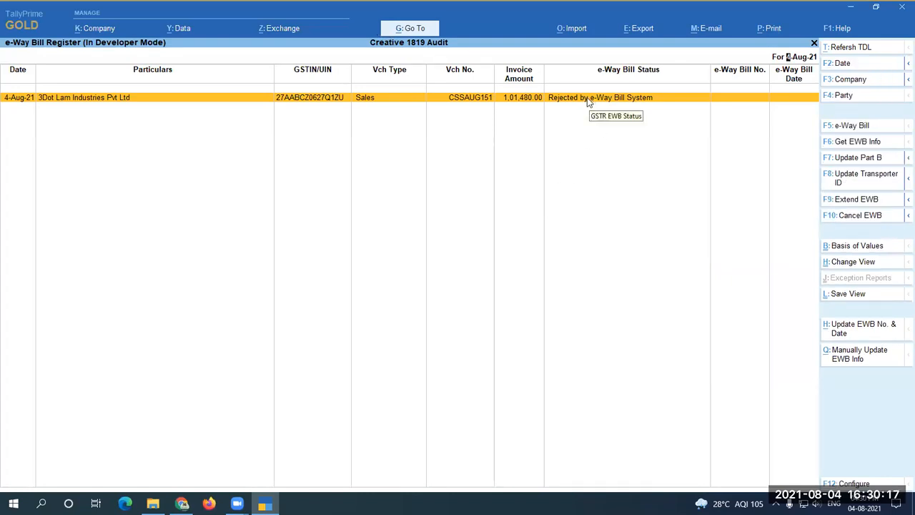
key("Return")
key("Escape")
key("Return")
Step: Fetch e-Way Bill info for CSSAUG151, confirming its status is Rejected by e-Way Bill System
left_click(878, 142)
key("Return")
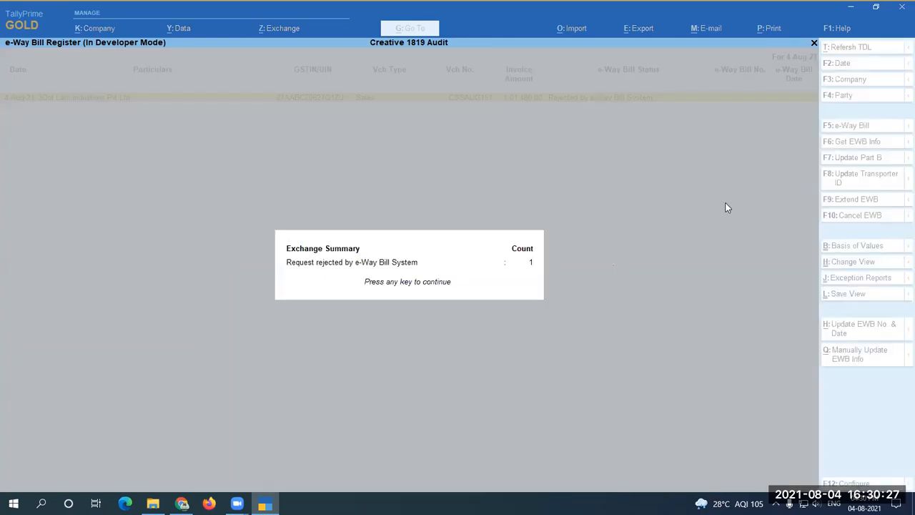
left_click(726, 207)
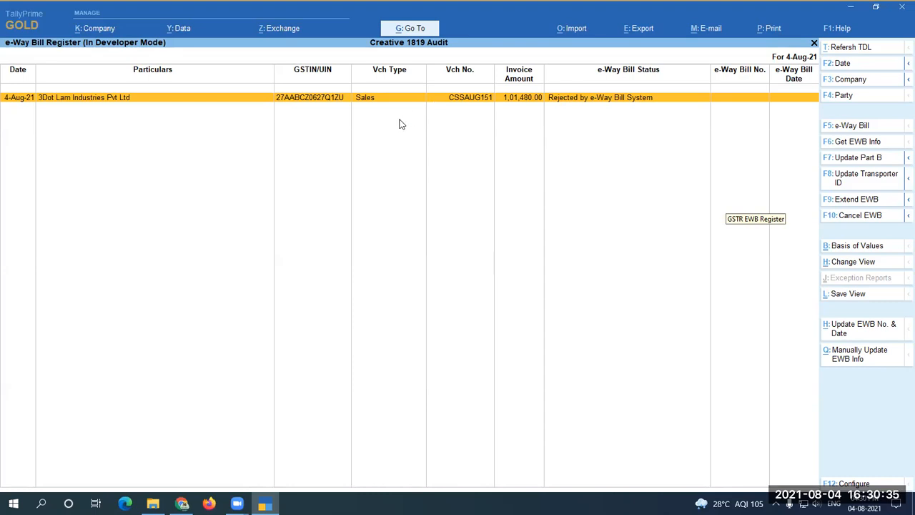
key("Return")
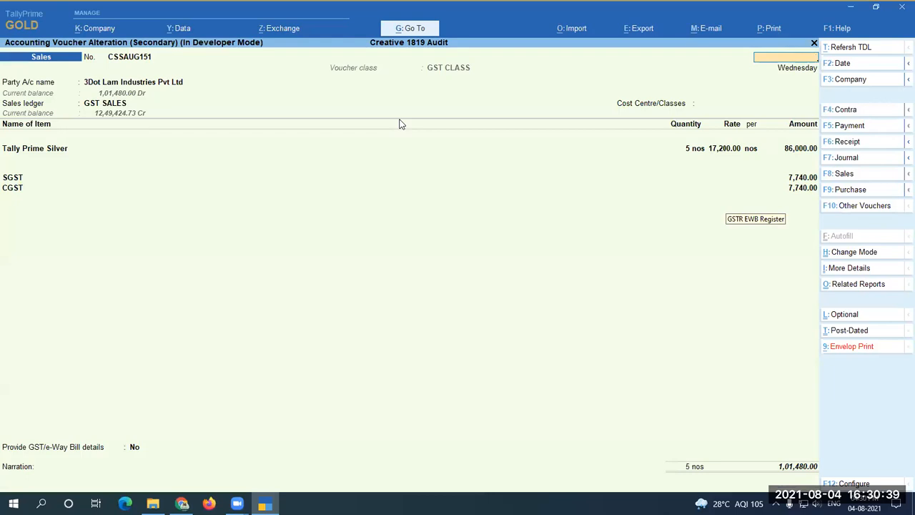
key("Escape")
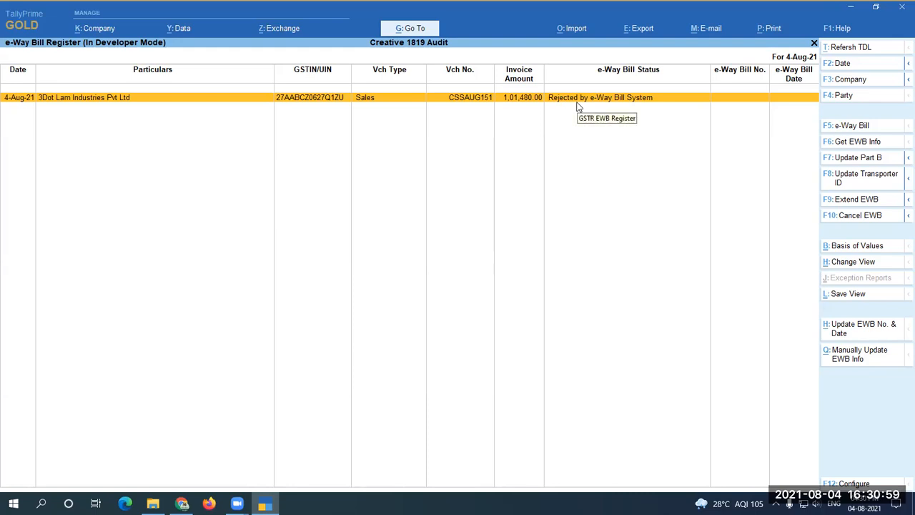
key("Escape")
Step: Drill through Statutory Reports > GST Reports > e-Way Bill > Rejected and open CSSAUG151 for alteration
key("d")
key("Down")
key("Down")
key("Down")
key("Down")
key("Down")
key("Down")
key("Down")
key("Down")
key("Return")
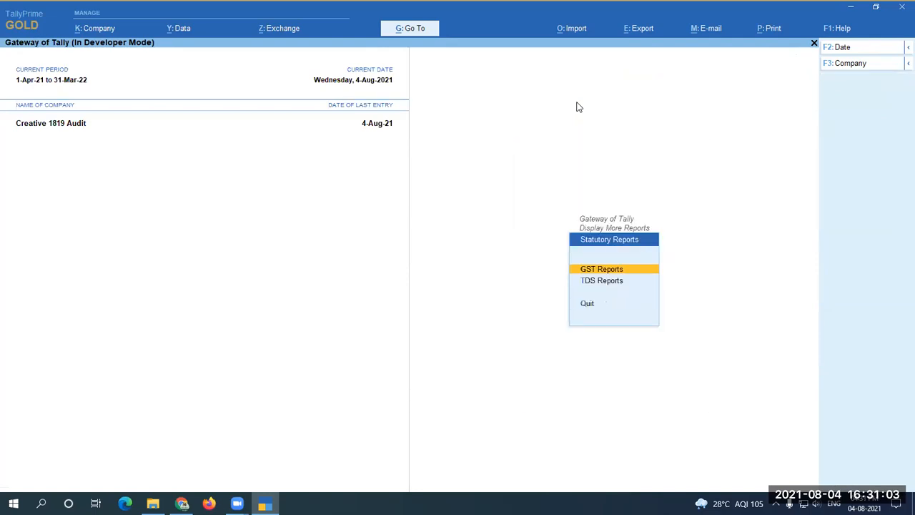
key("Return")
key("Down")
key("Down")
key("Down")
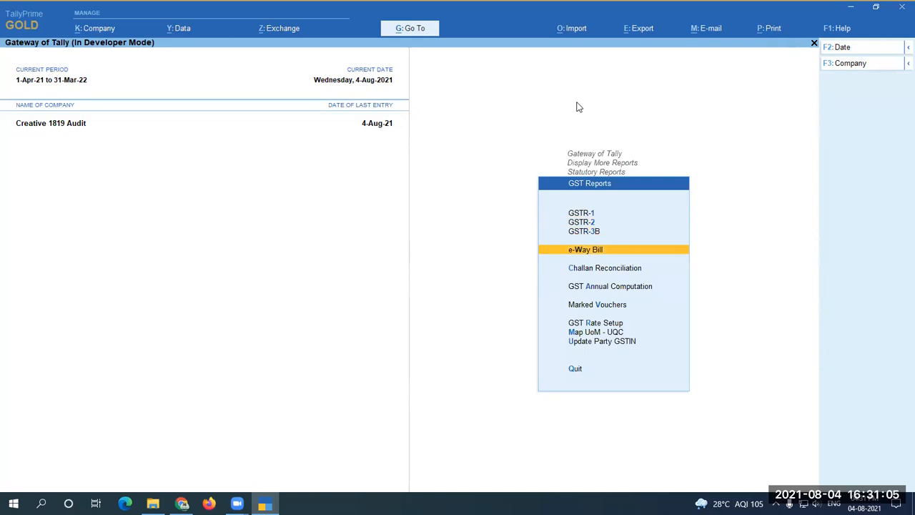
key("Return")
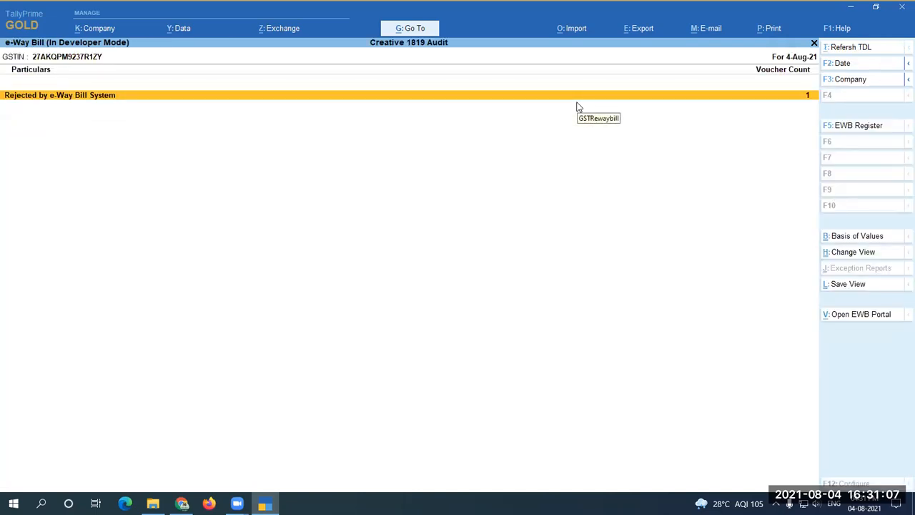
key("Return")
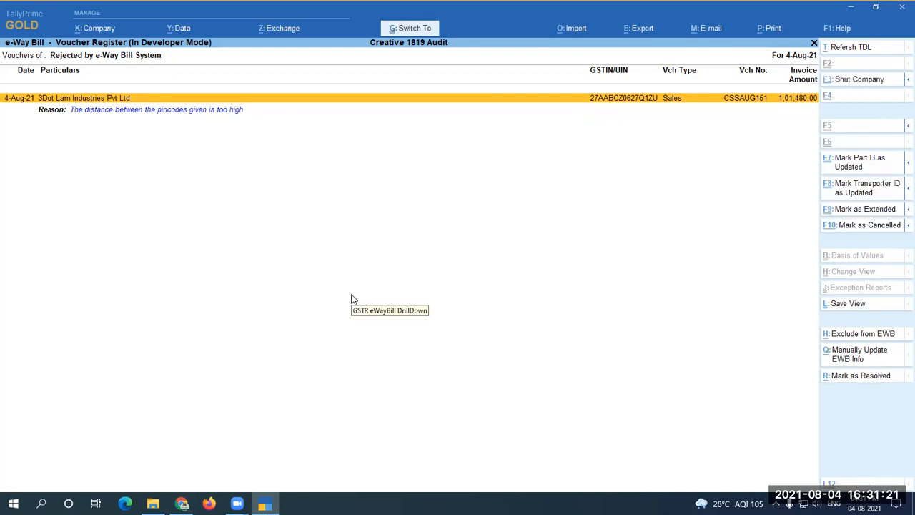
key("ctrl+Return")
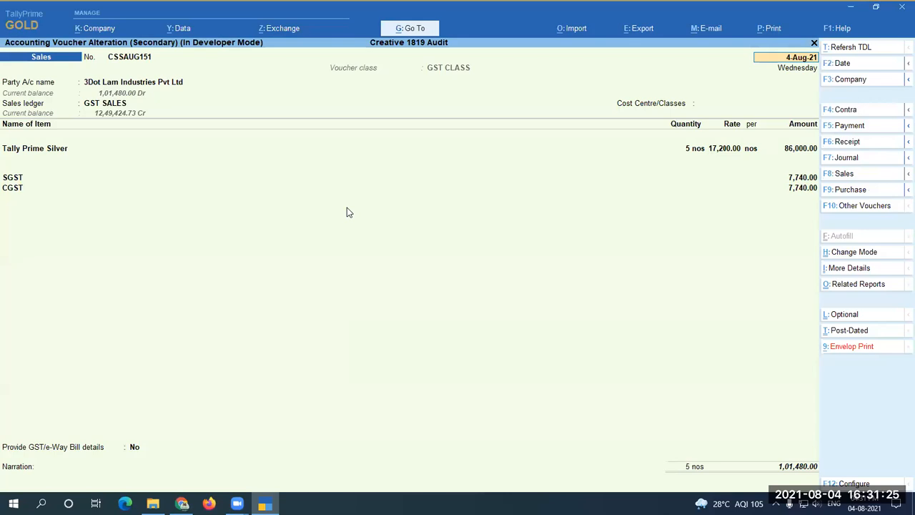
key("alt+Tab")
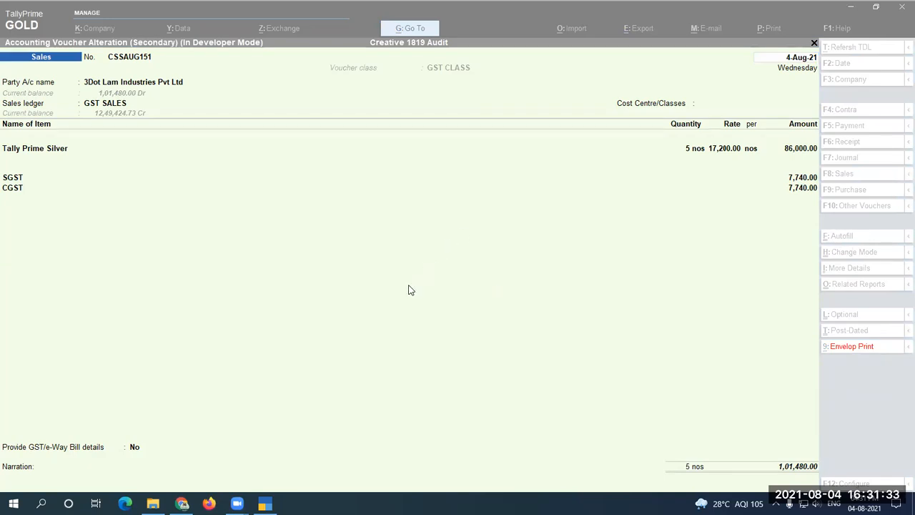
Step: Reopen the voucher's e-Way Bill details and change the distance to 3 km
left_click(161, 169)
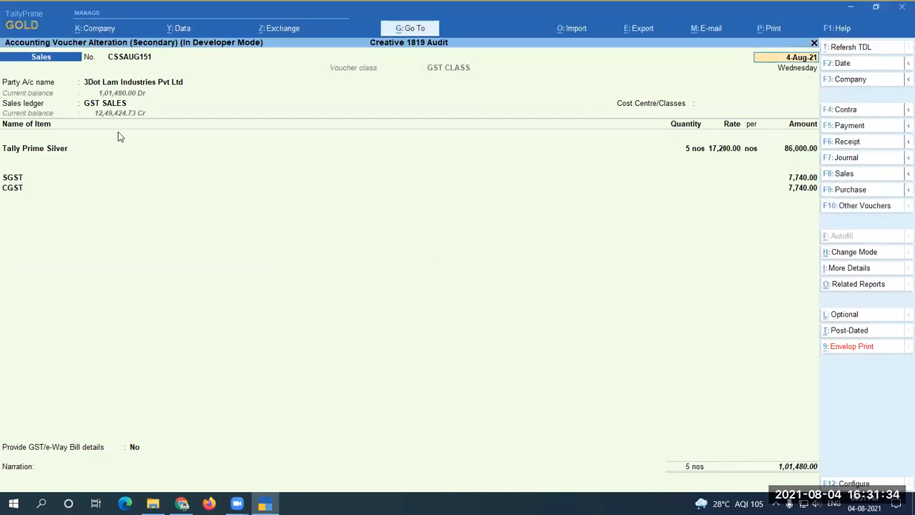
left_click(119, 85)
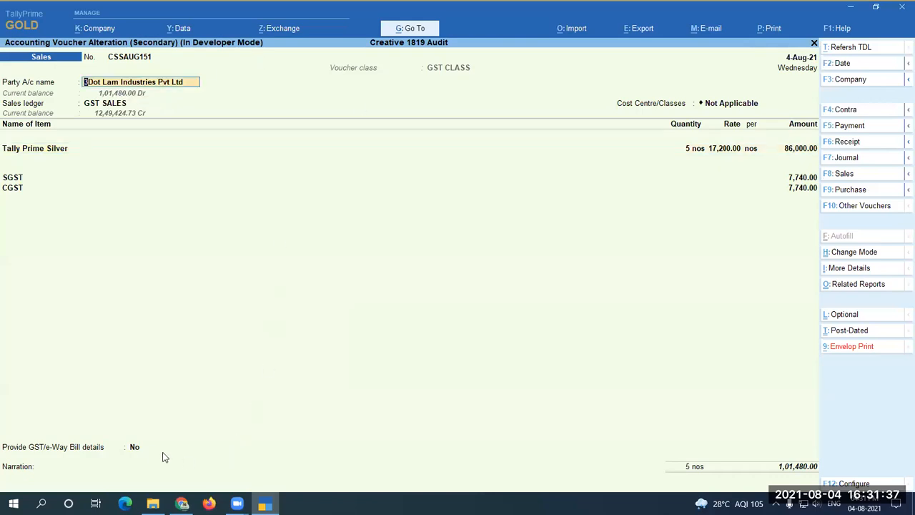
left_click(133, 448)
key("Down")
key("Return")
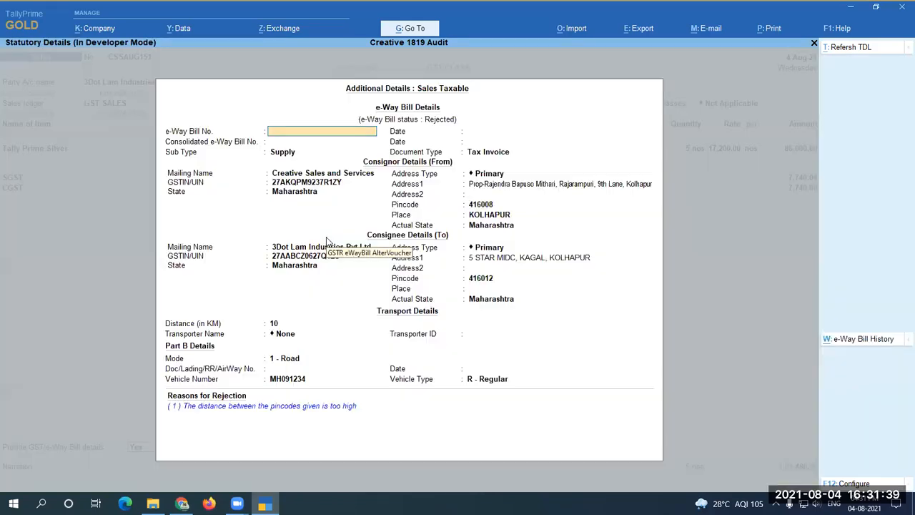
key("Return")
key("Return")
key("Return")
key("Return")
key("Return")
key("Return")
key("Return")
key("Return")
key("Return")
key("Return")
key("Return")
key("Return")
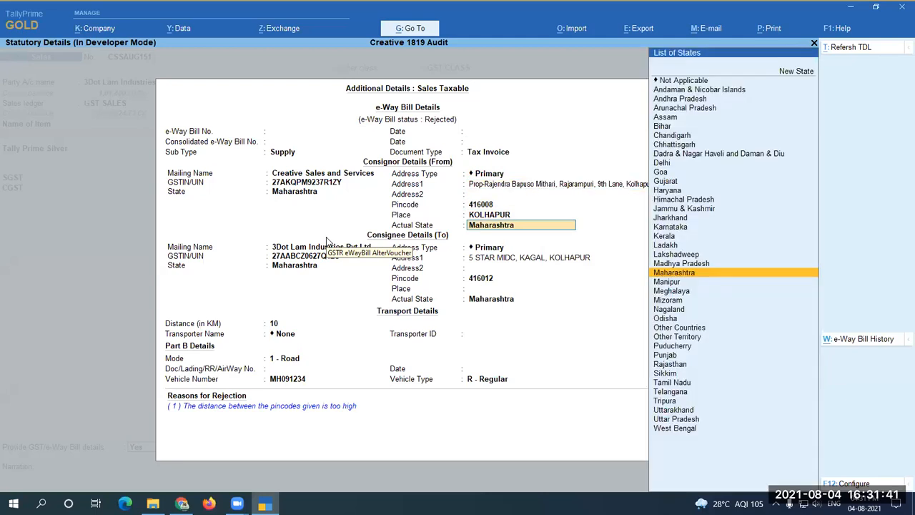
key("Return")
key("Return")
key("Return")
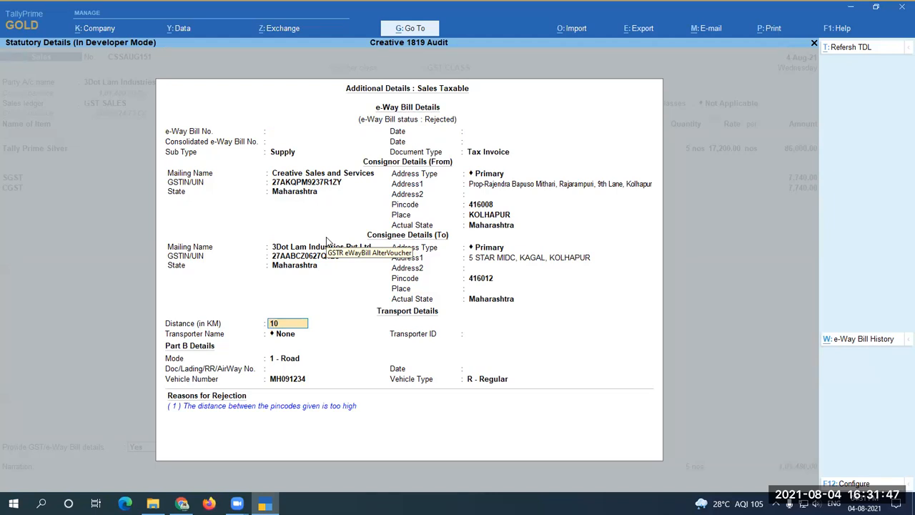
type("3")
key("Return")
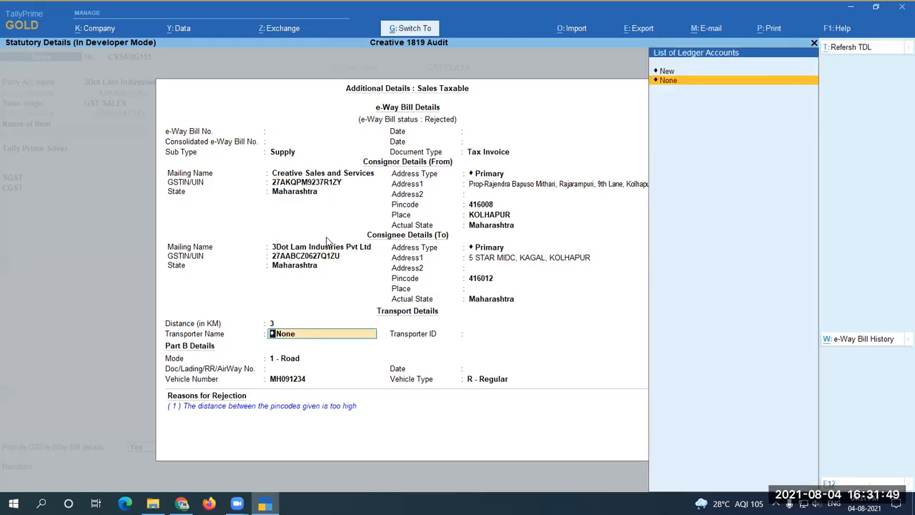
Step: Accept the e-Way Bill and bill-wise details to reach the voucher's save prompt
key("ctrl+a")
key("Return")
key("Return")
key("Return")
key("Return")
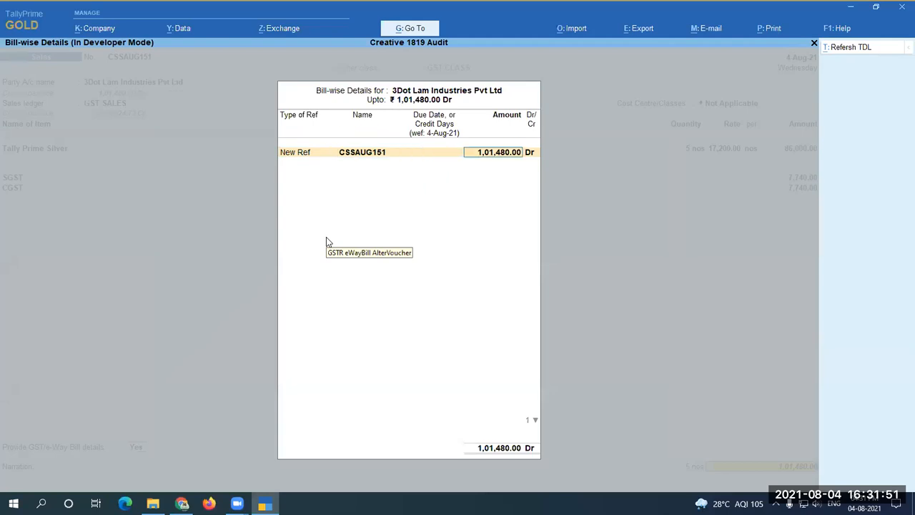
key("Return")
key("Return")
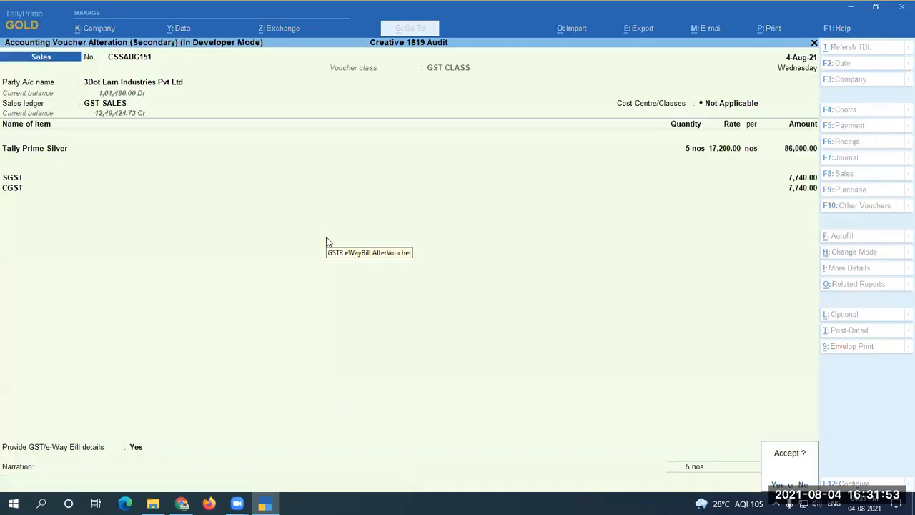
key("Return")
key("Return")
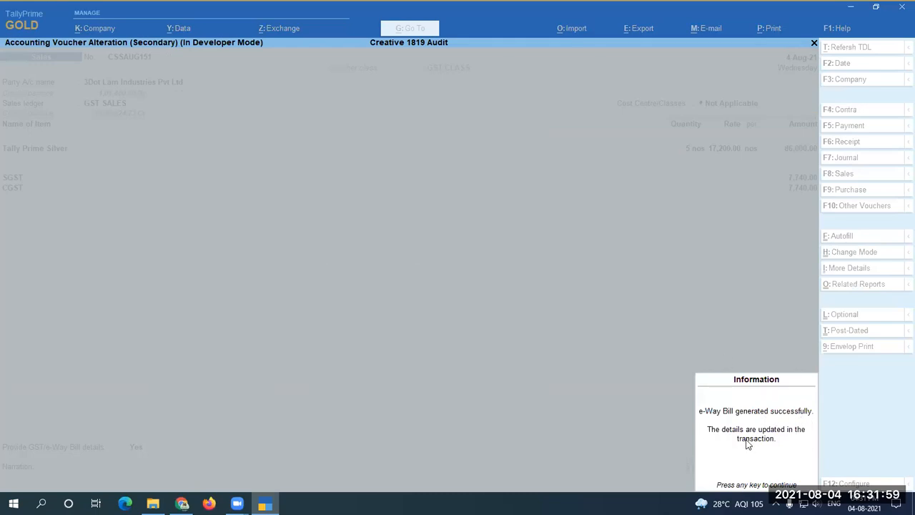
Step: Confirm CSSAUG151 for 1,01,480.00 appears under e-Way Bill Generated With Part B
key("Return")
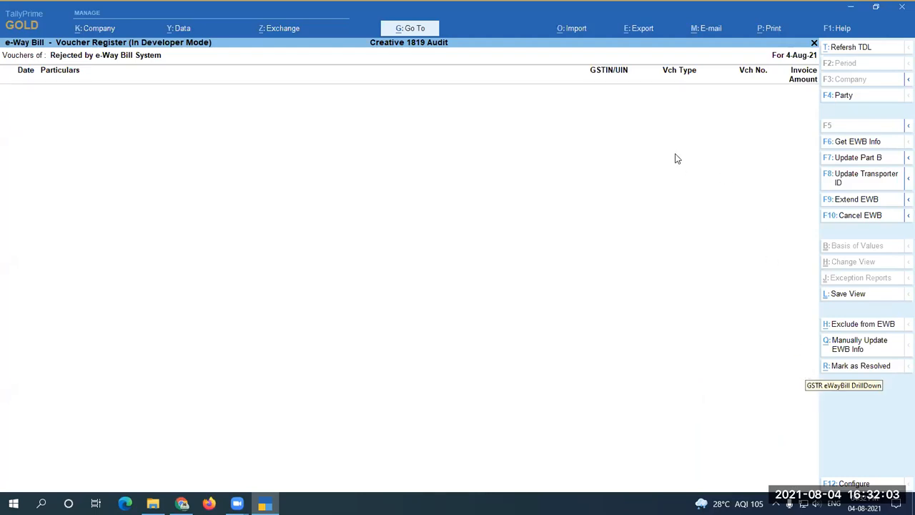
key("Escape")
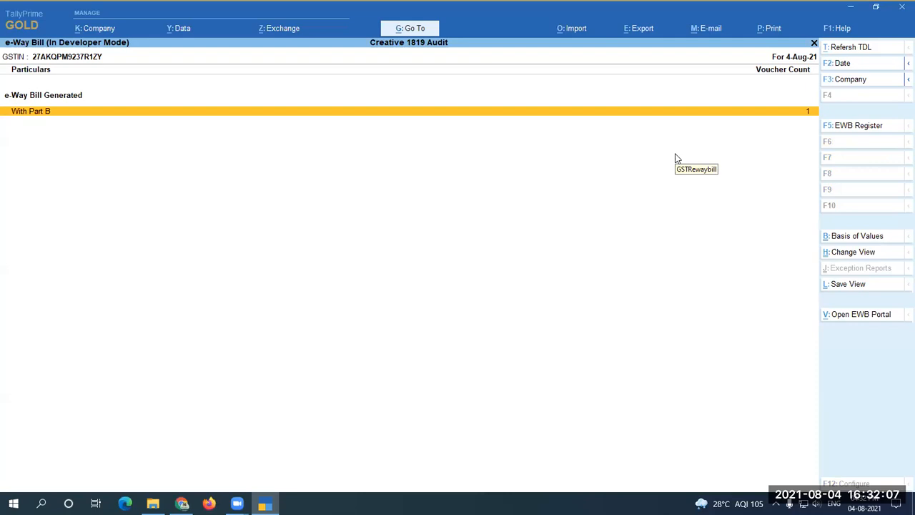
key("Return")
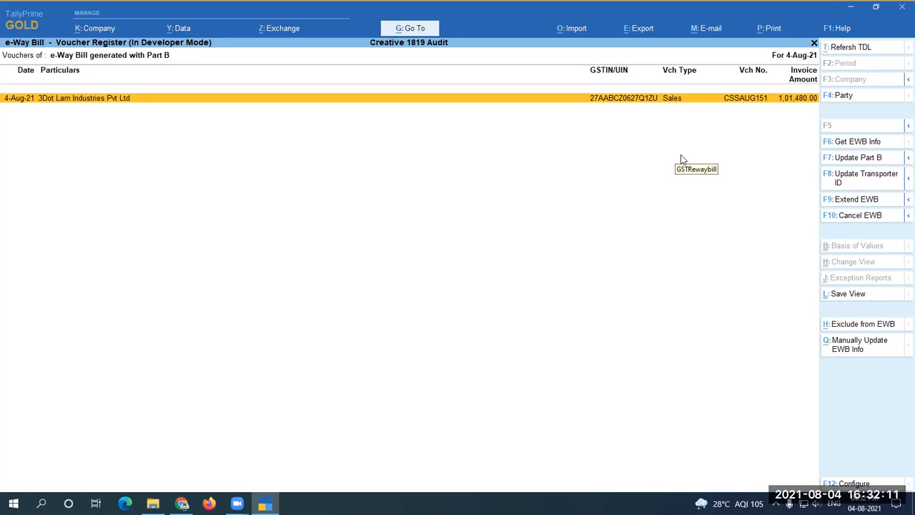
key("Escape")
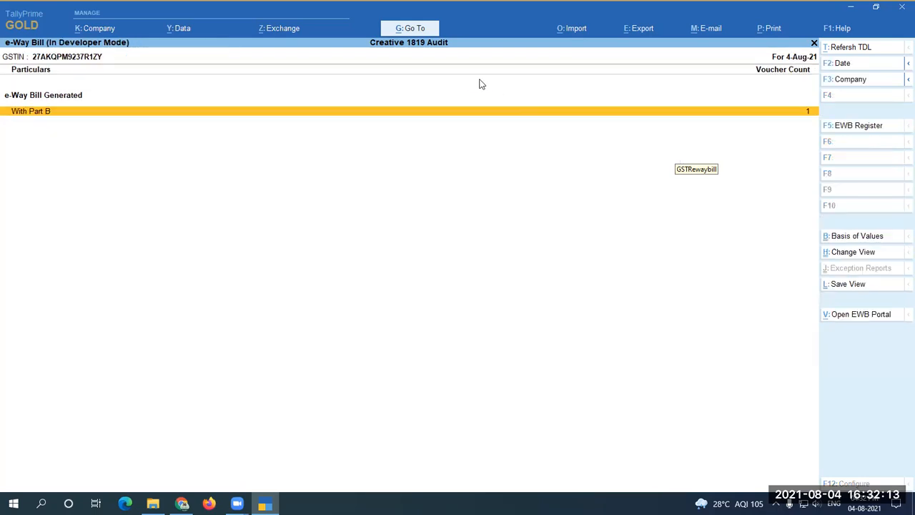
key("Escape")
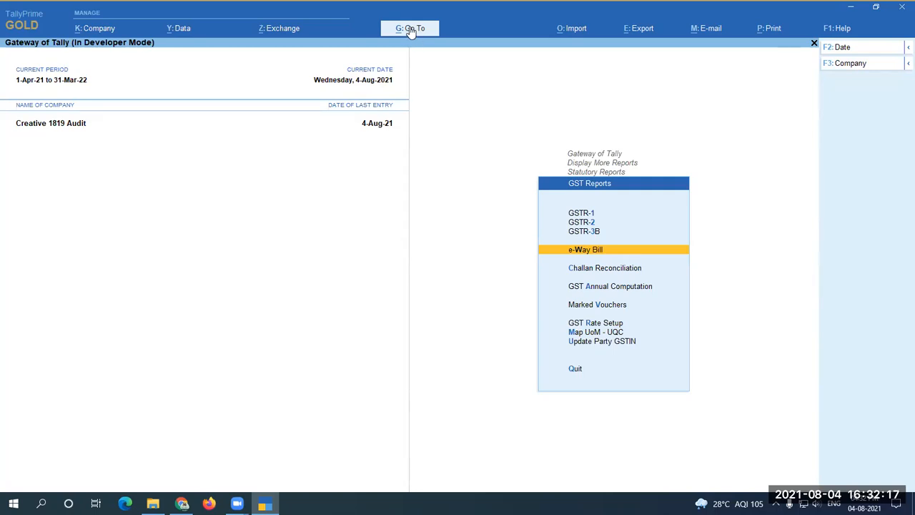
Step: Reopen the e-Way Bill report from the GST Reports menu
left_click(410, 30)
key("Escape")
key("Return")
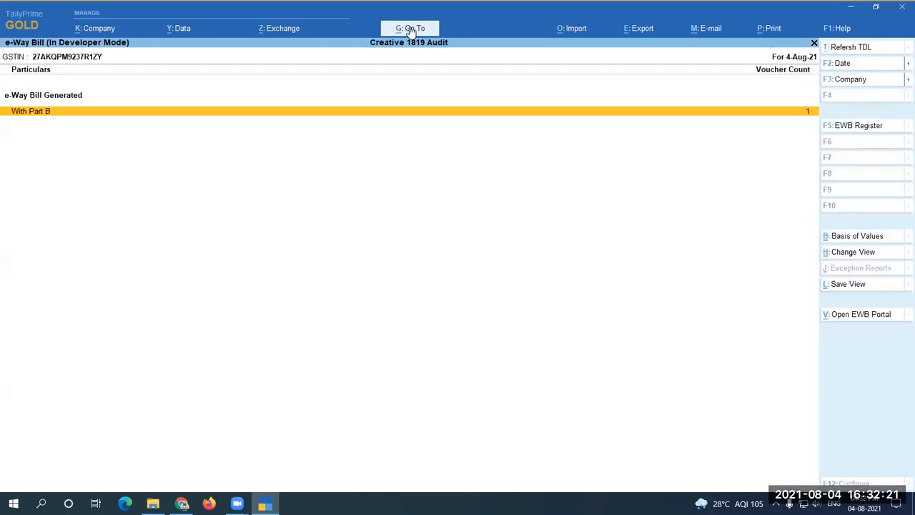
Step: Preview the tax invoice of the 3Dot Lam sales voucher from the With Part B list
key("Return")
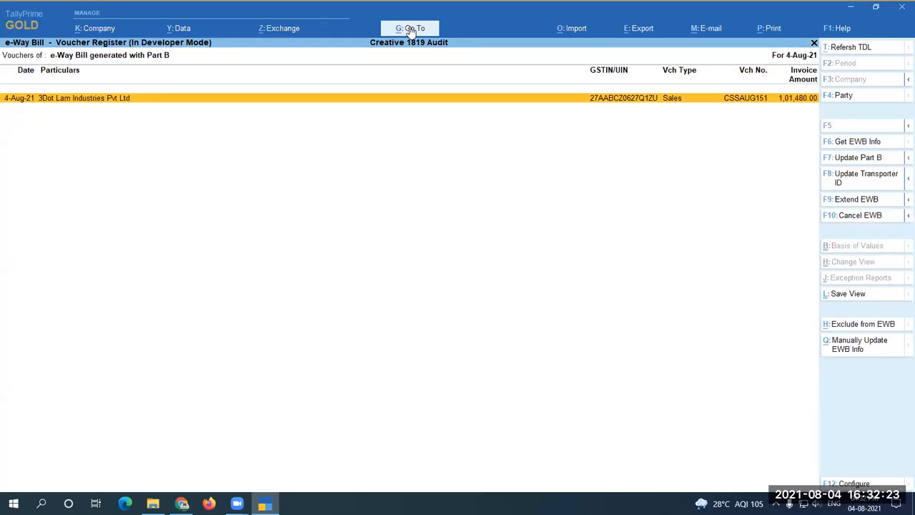
key("Return")
key("alt+p")
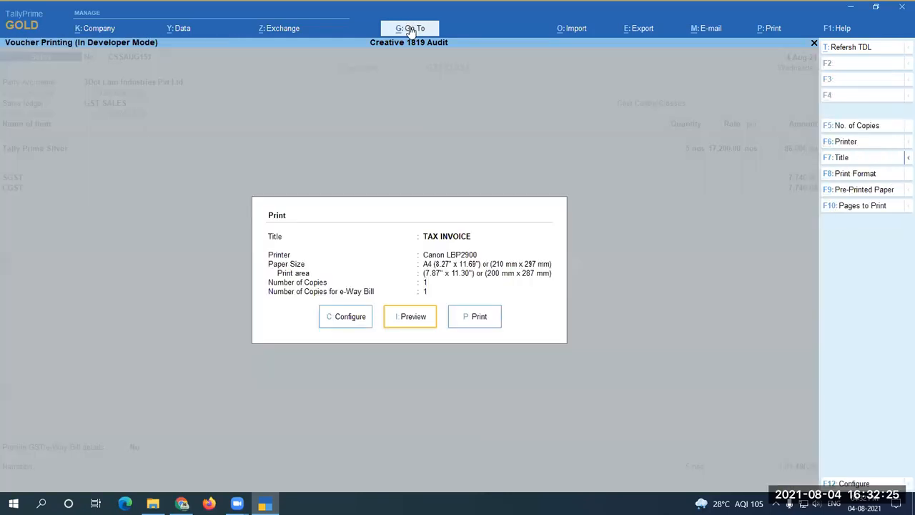
key("Return")
key("Return")
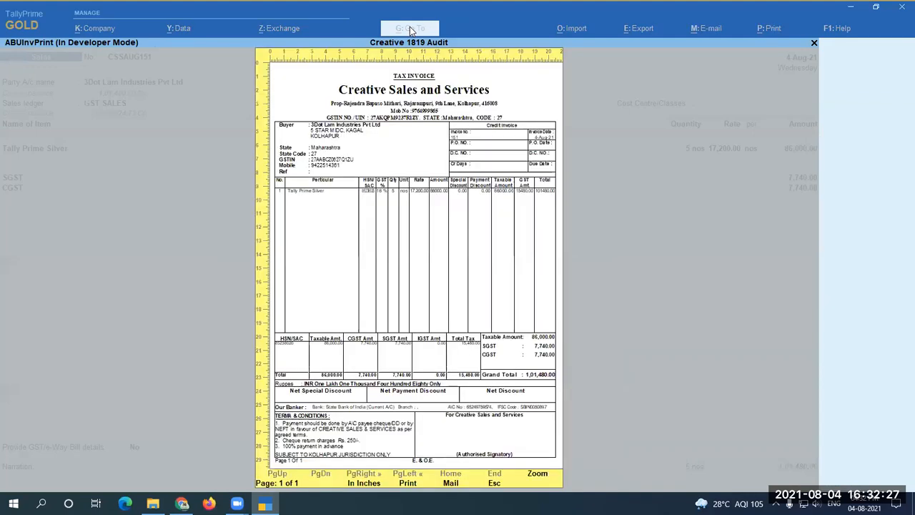
key("Escape")
key("Escape")
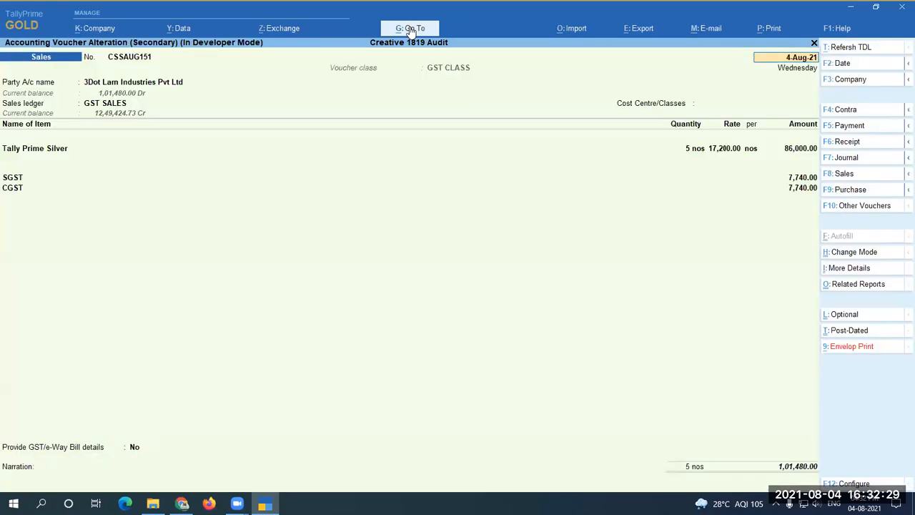
Step: Reload the TDL add-ons through Help > TDLs & AddOns
key("F1")
key("Up")
key("Up")
key("Return")
key("F4")
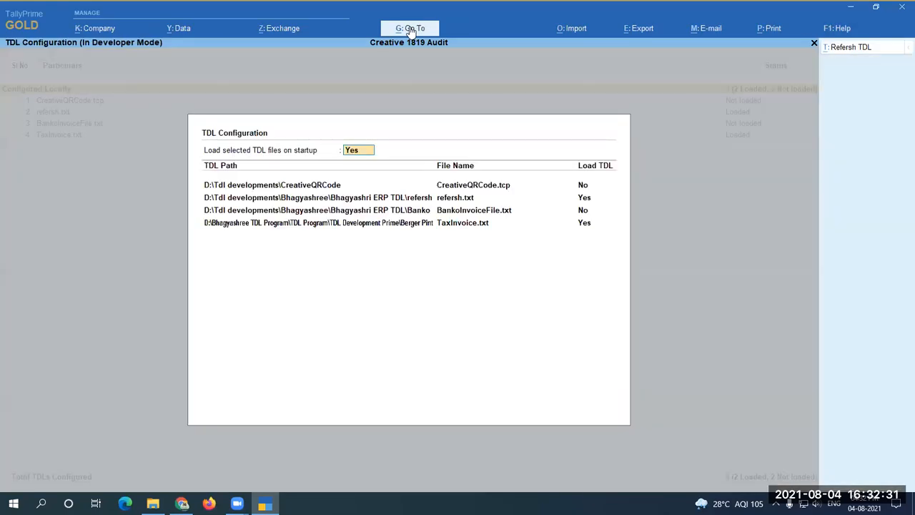
key("Return")
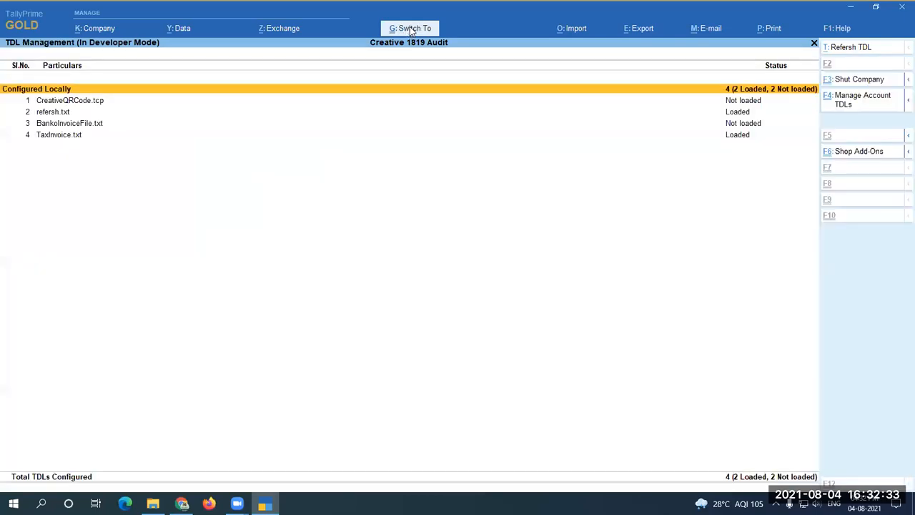
key("Escape")
key("Escape")
key("Escape")
Step: Re-preview the CSSAUG151 invoice, zooming in to read its e-Way Bill number, then quit to the register
key("Return")
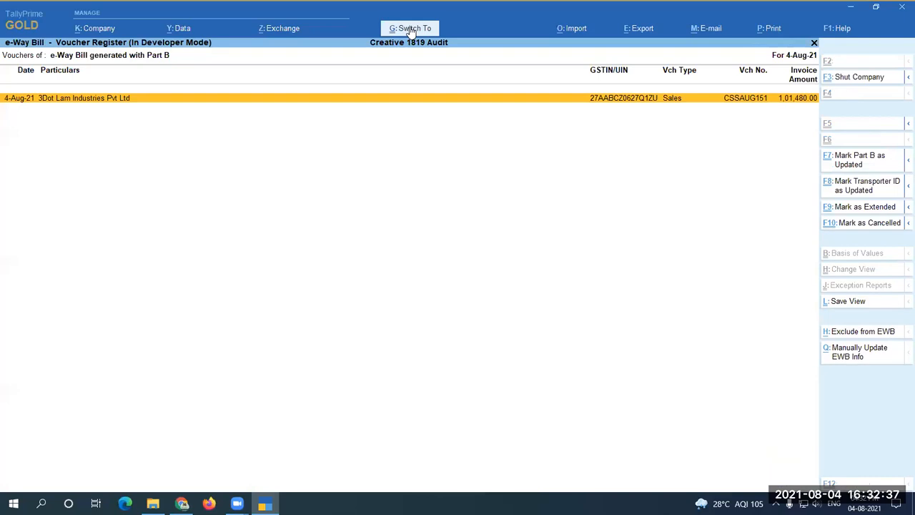
key("Return")
key("Return")
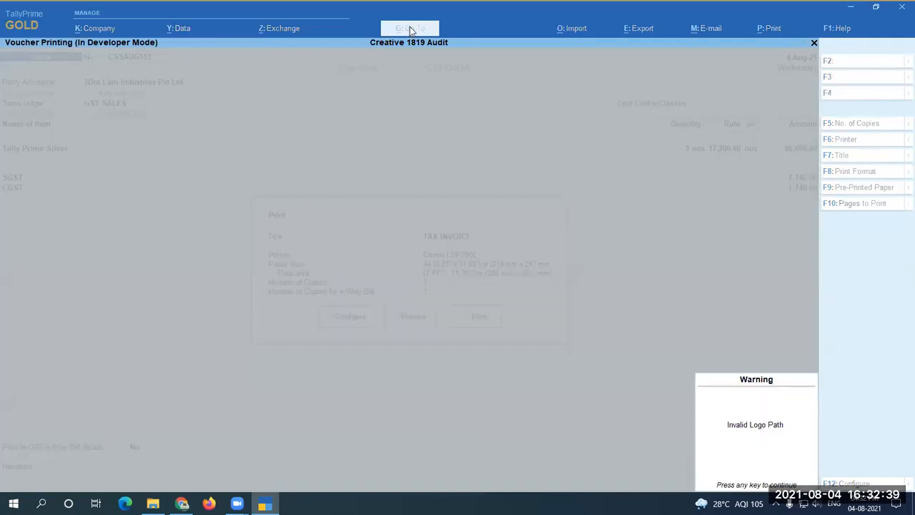
key("alt+z")
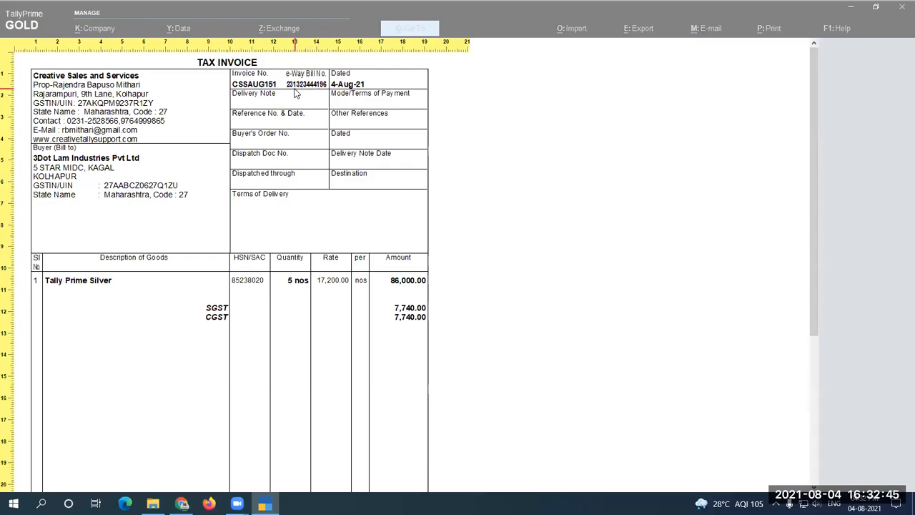
key("alt+z")
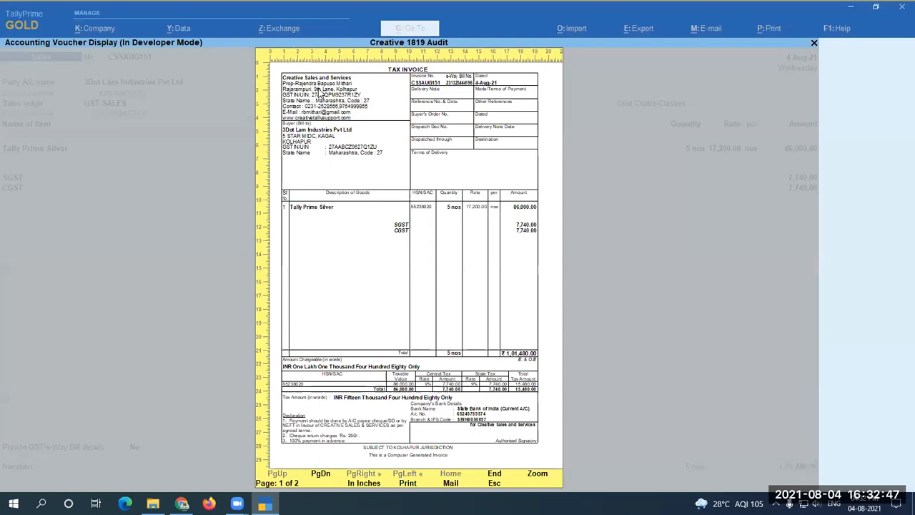
key("Escape")
key("Escape")
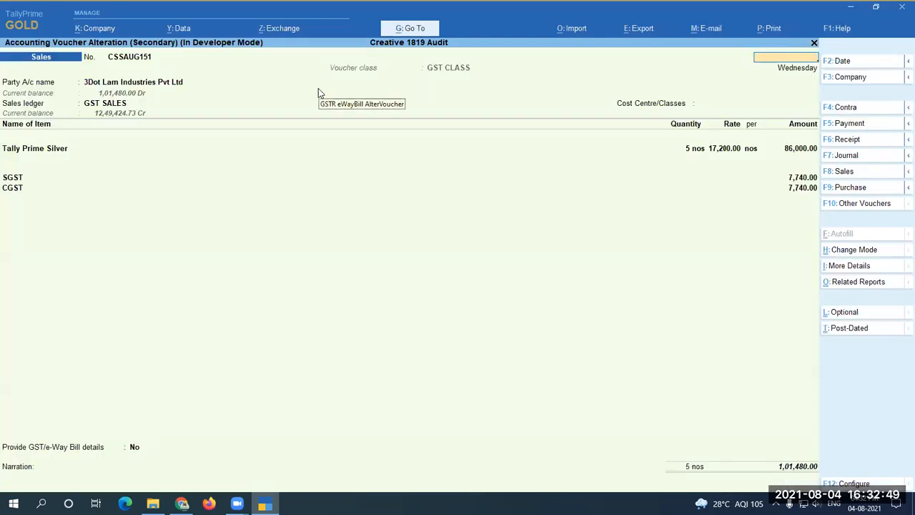
key("Escape")
key("y")
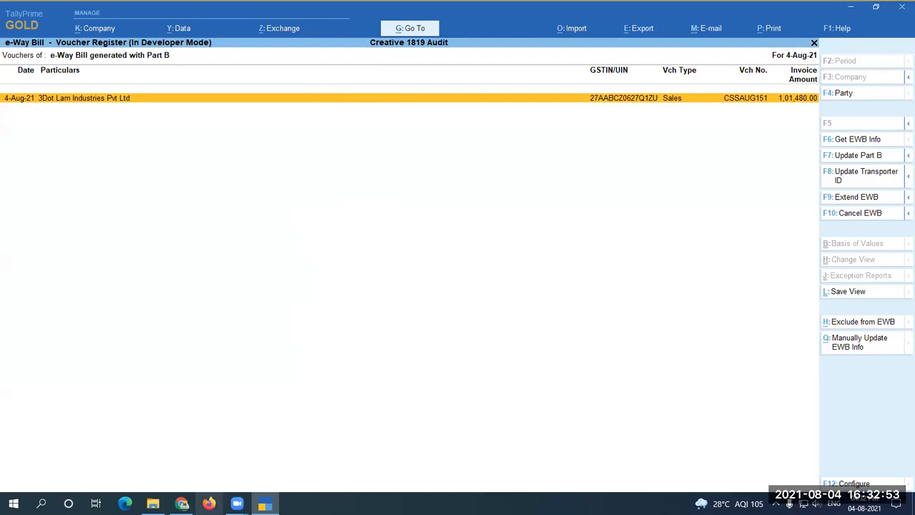
left_click(181, 503)
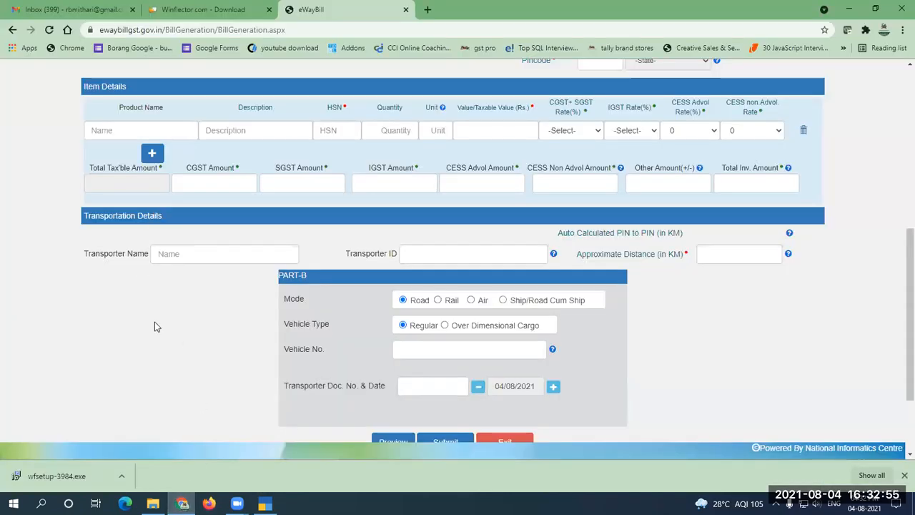
Step: Open the portal's e-Waybill > Generate Bulk page, cancel the file picker, and return to TallyPrime
scroll(157, 326, "up", 10)
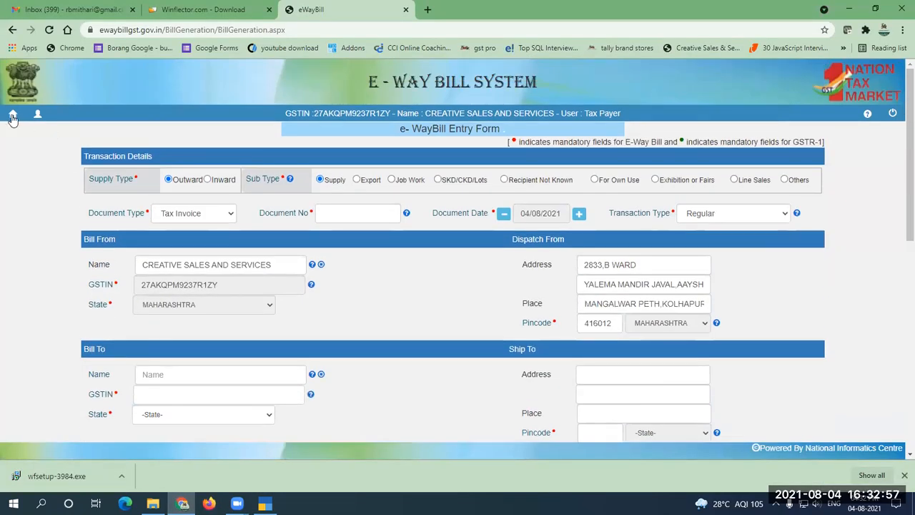
left_click(12, 117)
left_click(41, 133)
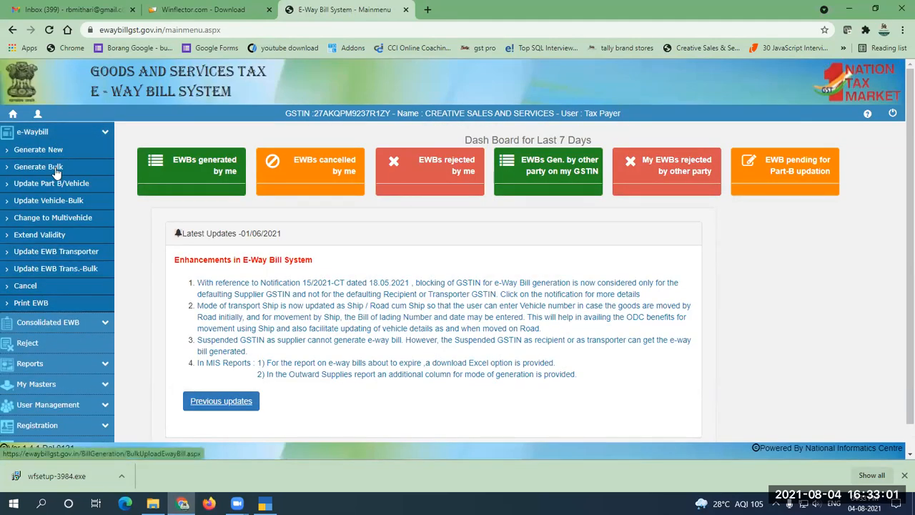
left_click(55, 169)
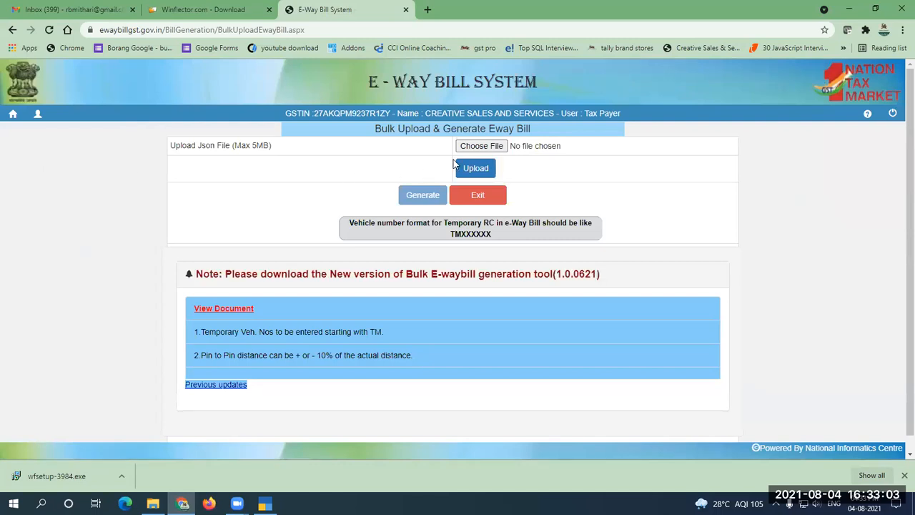
left_click(468, 147)
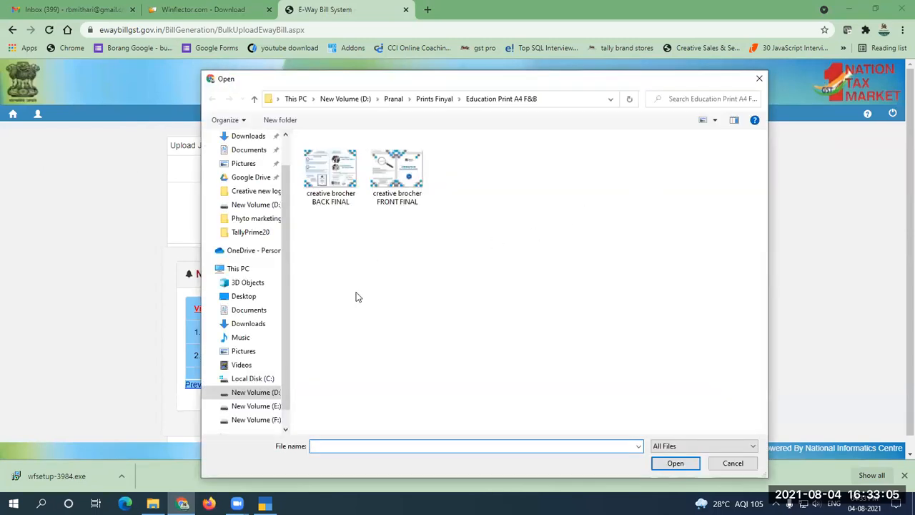
left_click(758, 78)
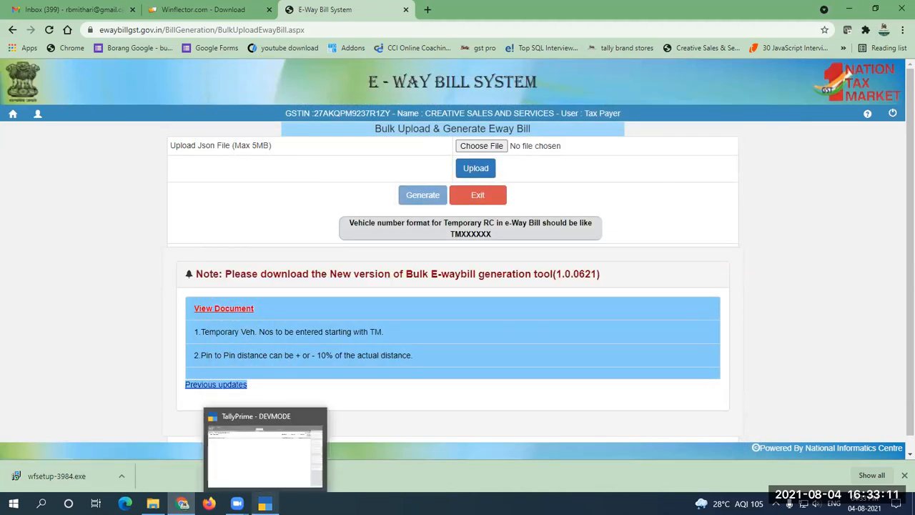
left_click(281, 437)
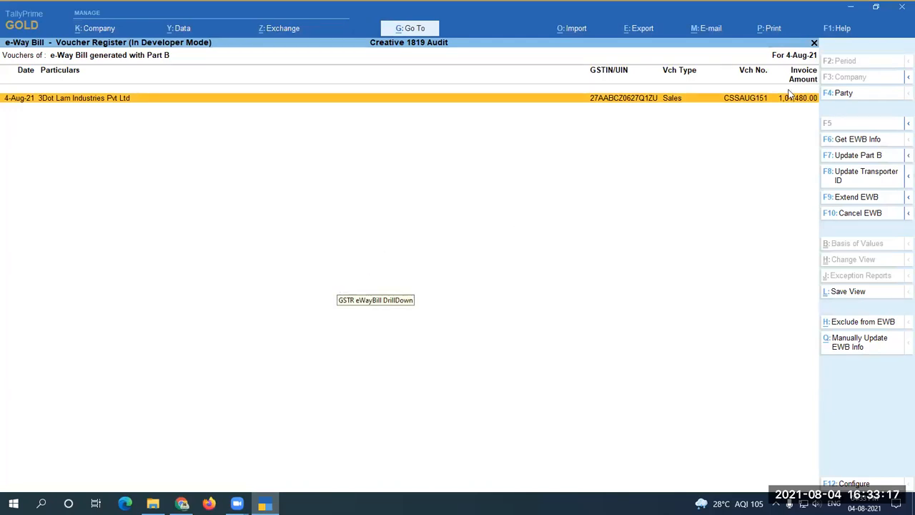
key("Escape")
key("Escape")
key("Escape")
key("Escape")
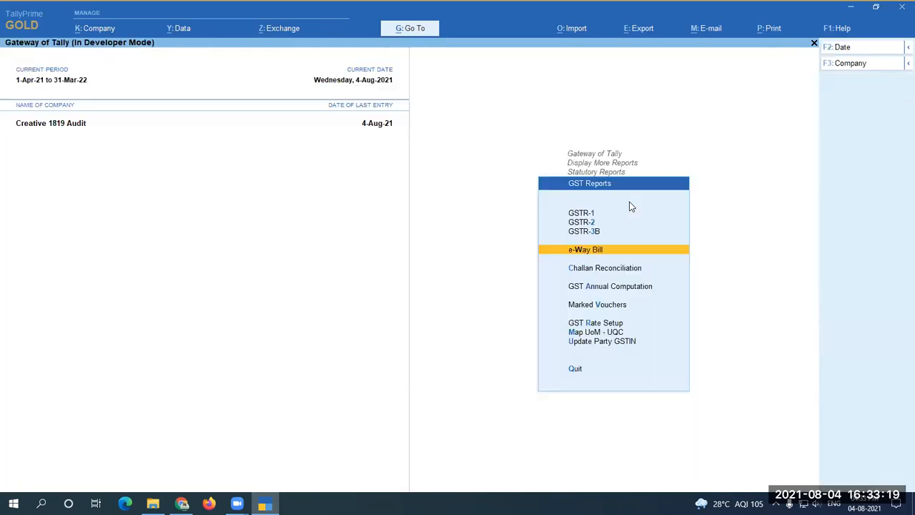
key("Escape")
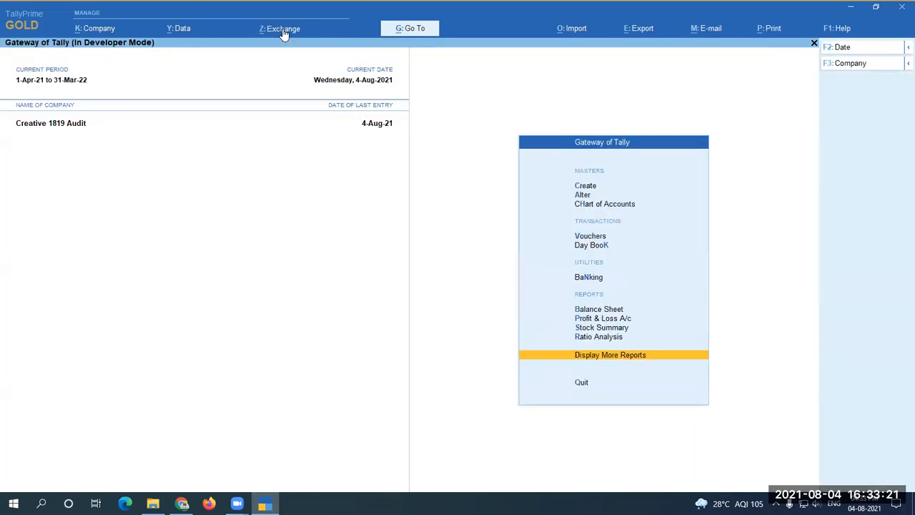
left_click(282, 30)
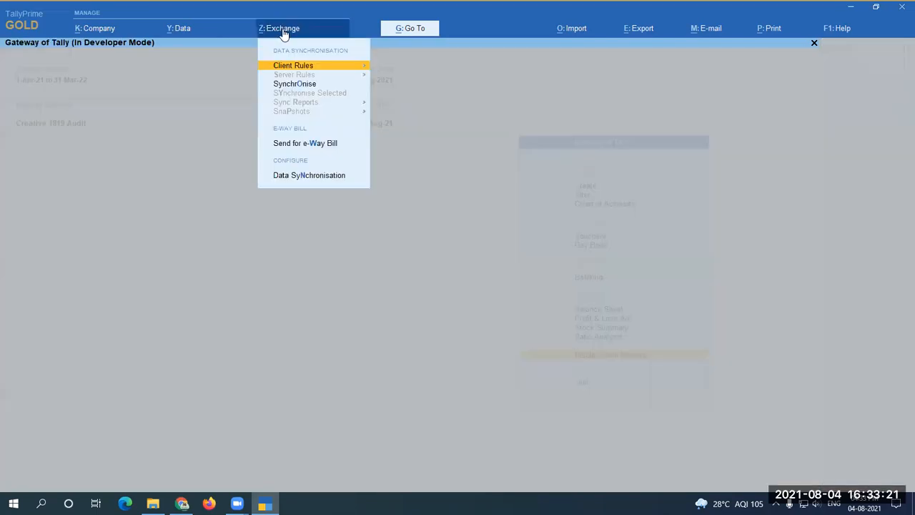
left_click(323, 146)
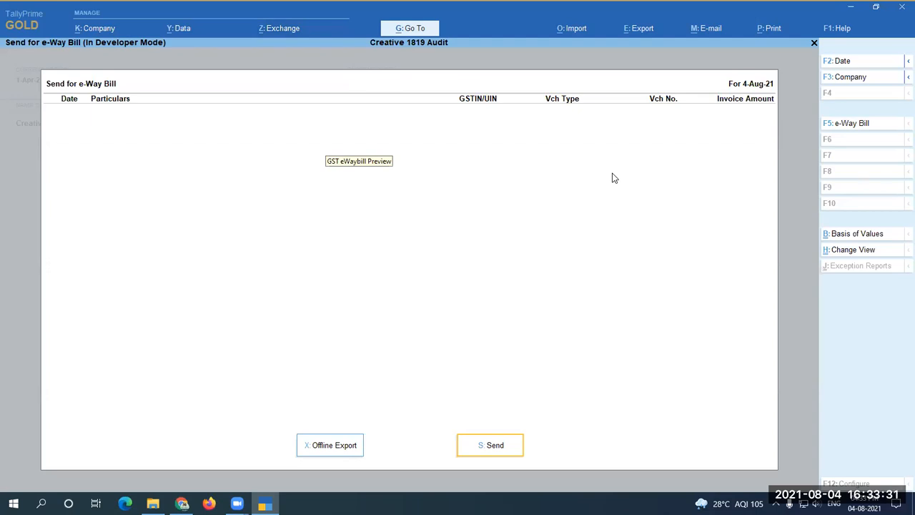
key("F2")
type("1")
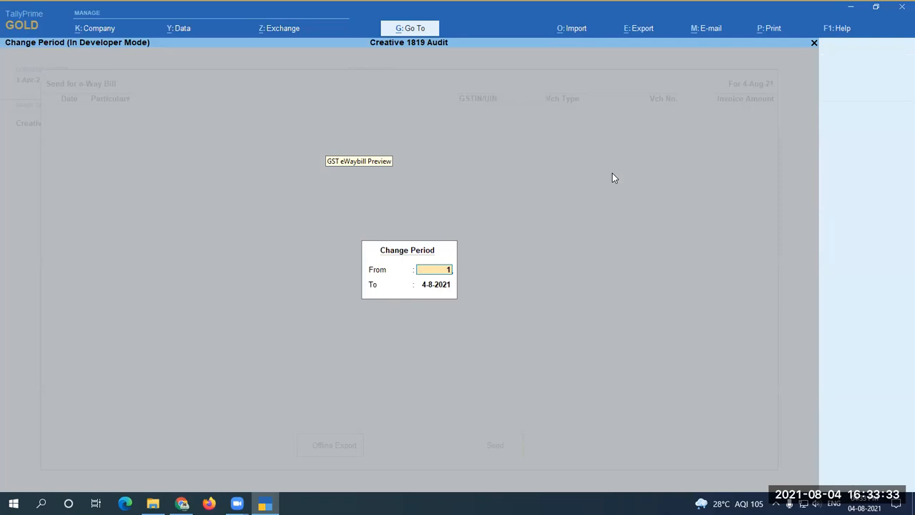
type(".4")
key("Return")
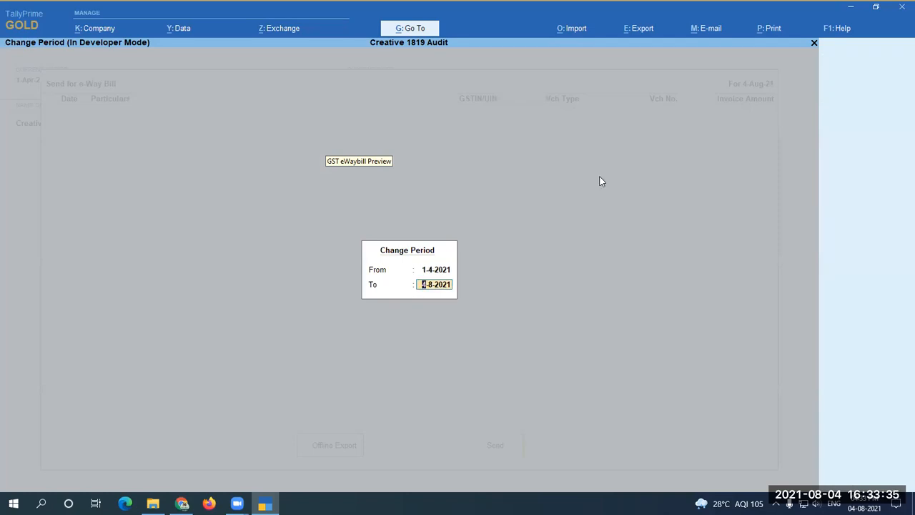
key("Return")
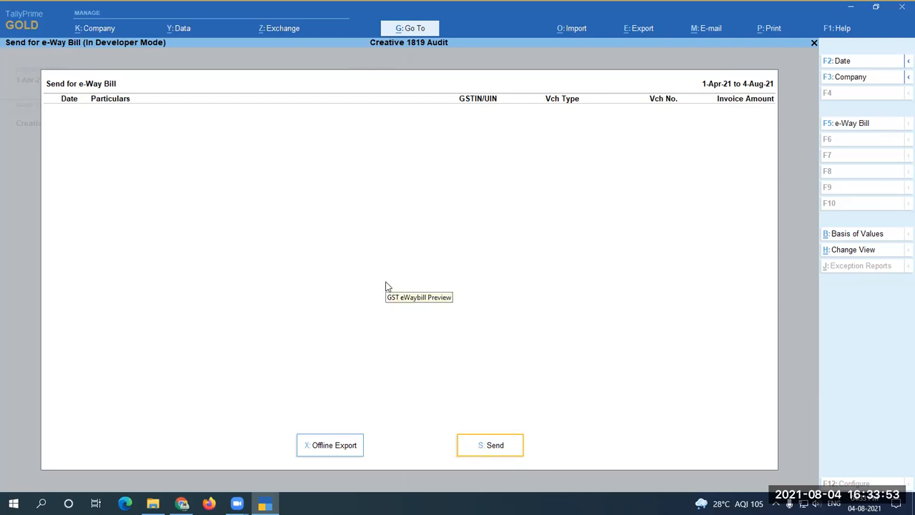
key("Escape")
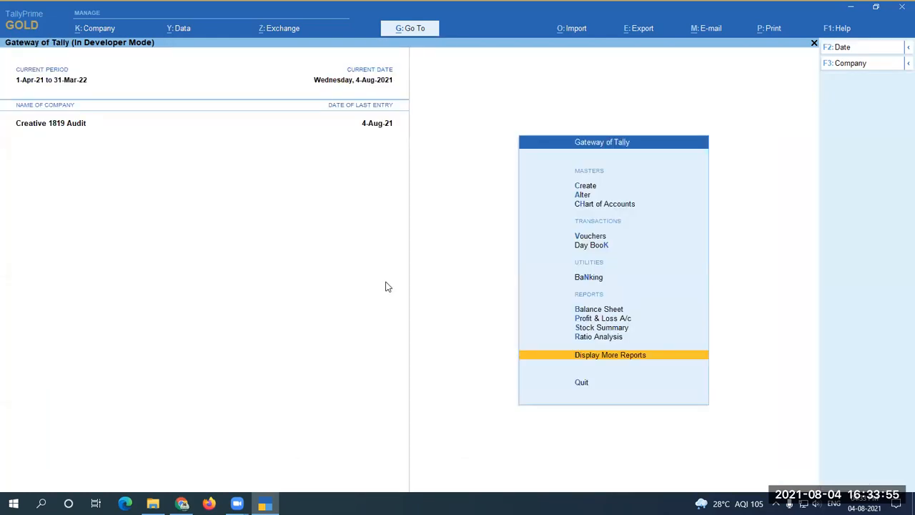
Step: Navigate Statutory Reports > GST Reports > e-Way Bill > With Part B and quit CSSAUG151 unchanged
key("Return")
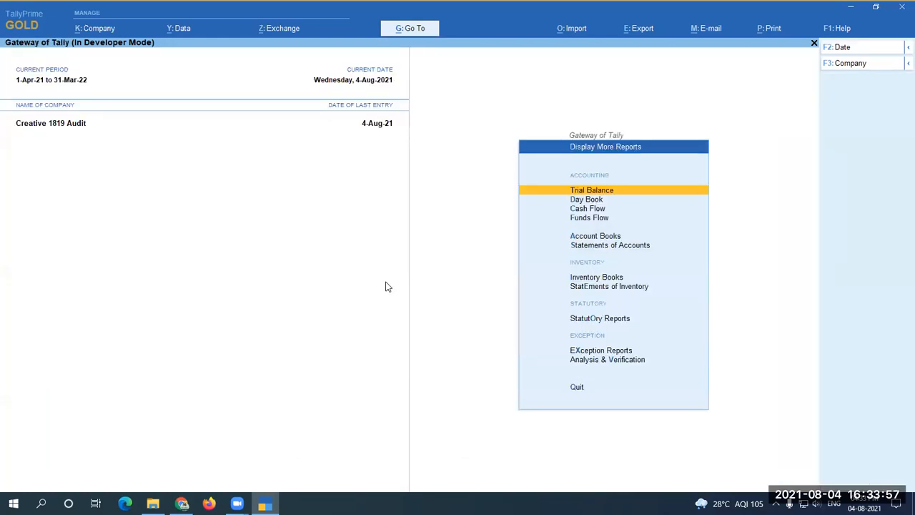
key("Down")
key("Down")
key("Down")
key("o")
key("Return")
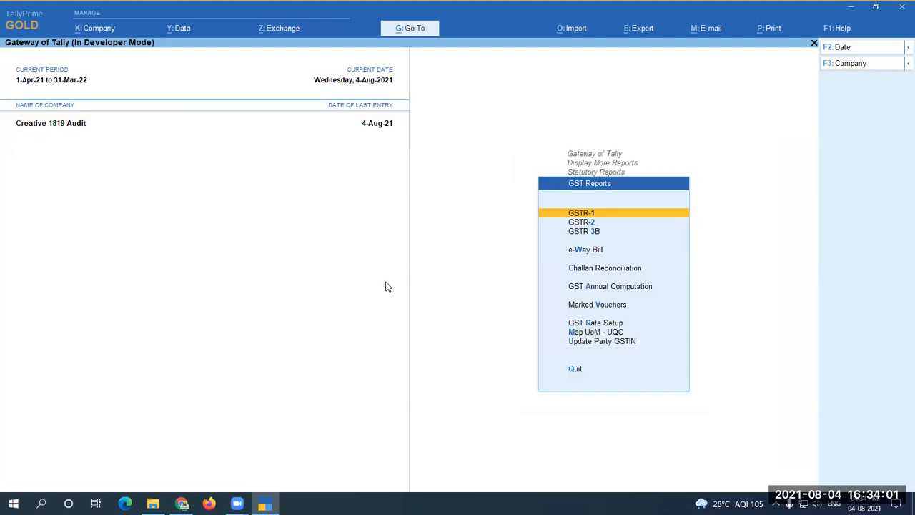
key("Down")
key("Down")
key("Down")
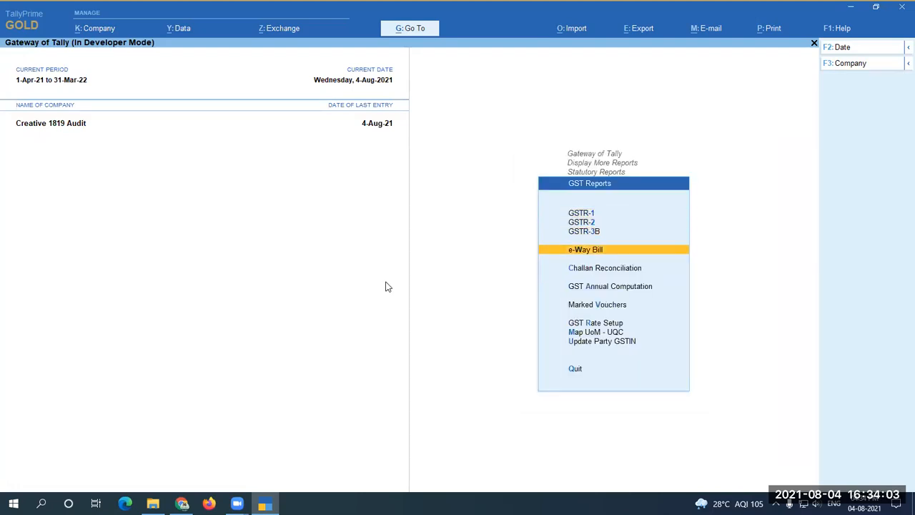
key("Return")
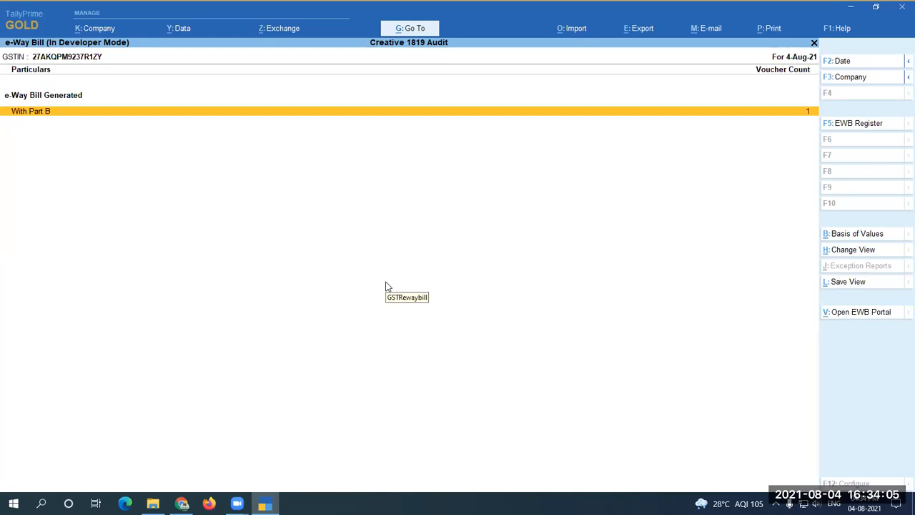
key("Return")
key("Return")
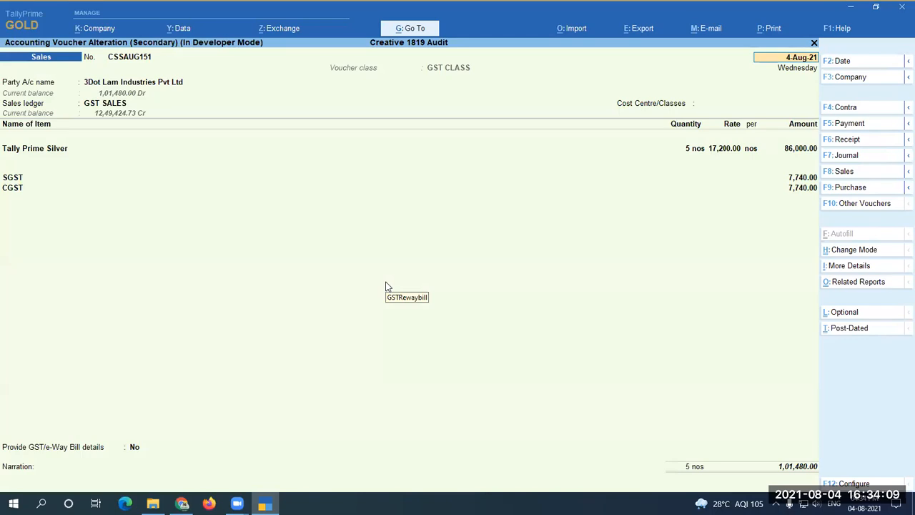
key("Escape")
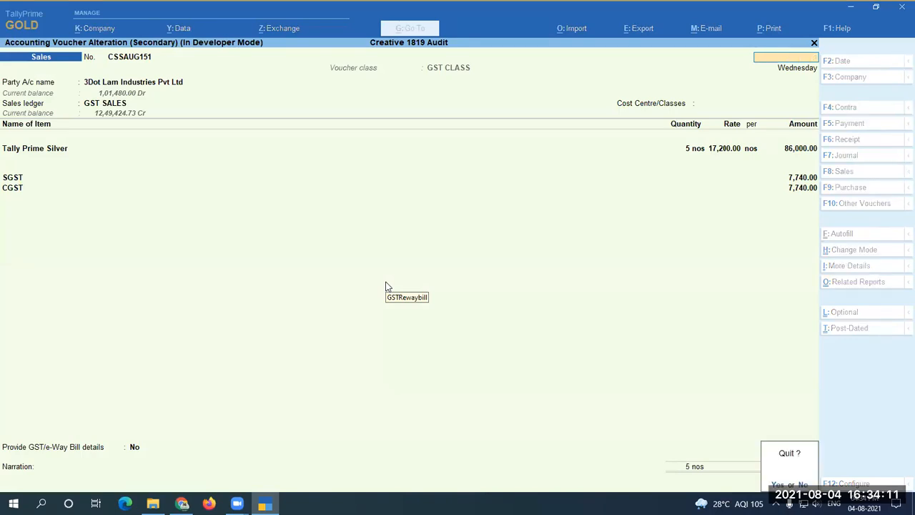
key("Return")
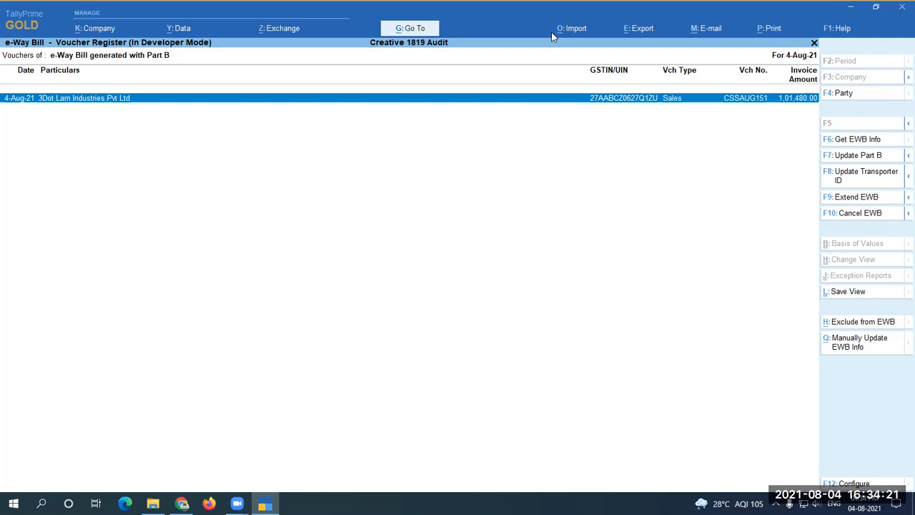
Step: Review the Extend EWB and Update Part B details, leaving both without changes
left_click(857, 200)
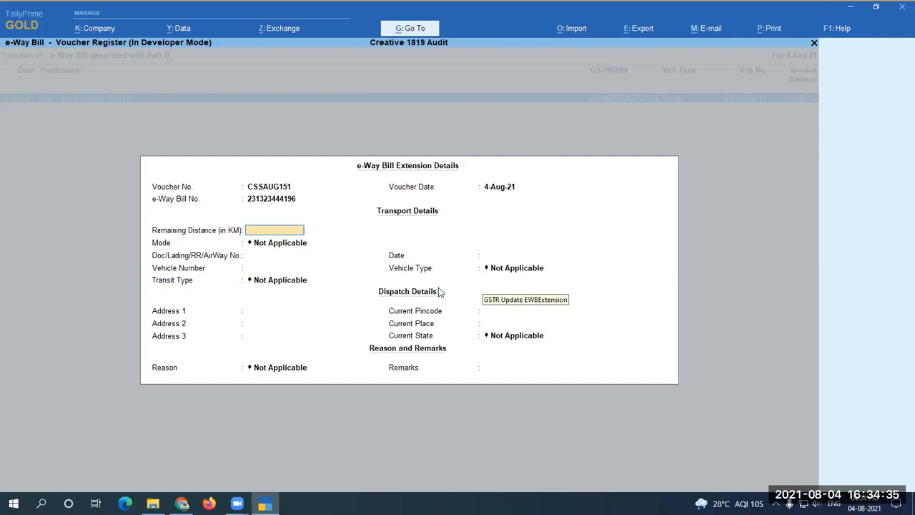
key("Escape")
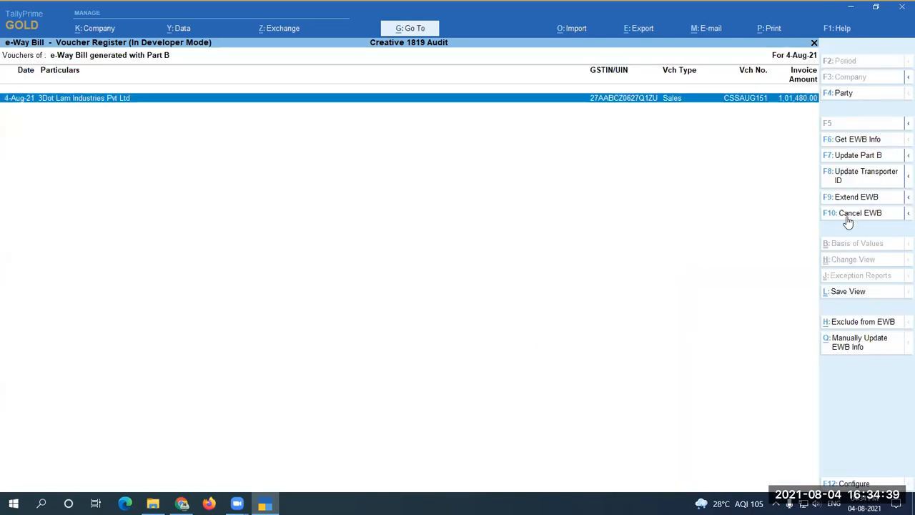
left_click(844, 160)
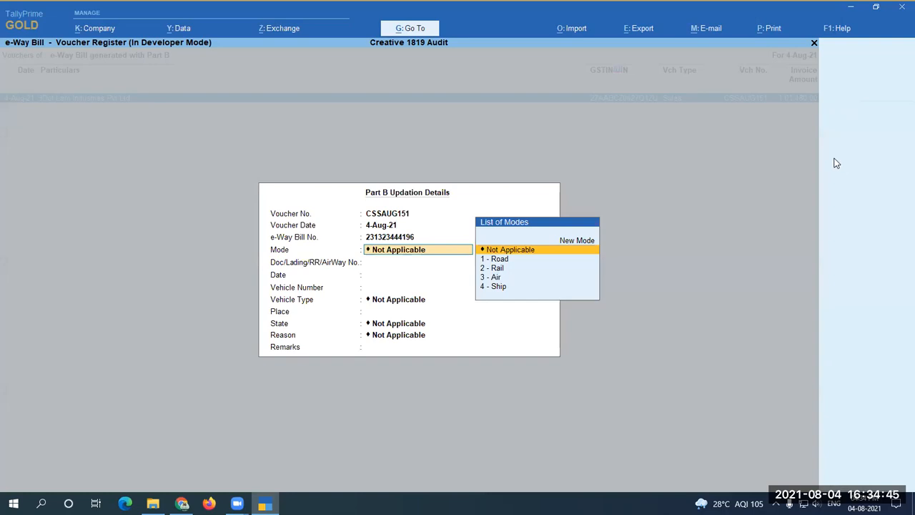
key("BackSpace")
key("Escape")
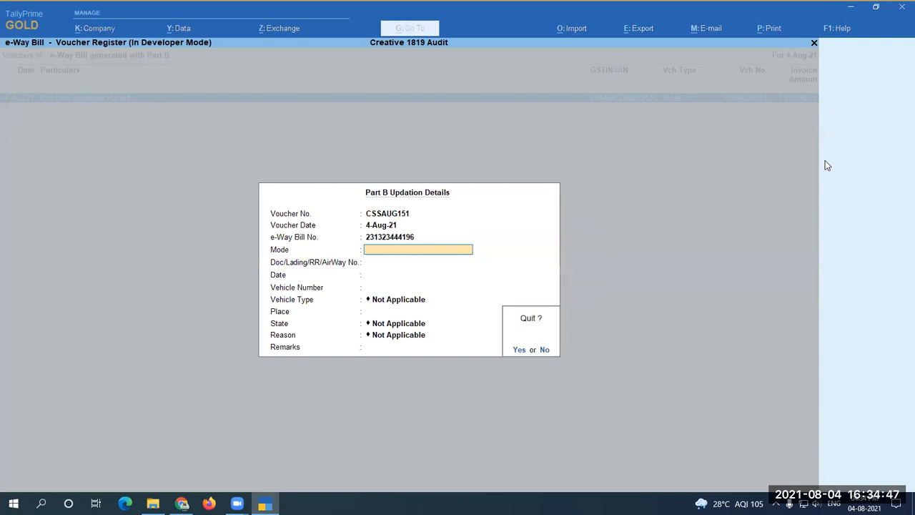
key("y")
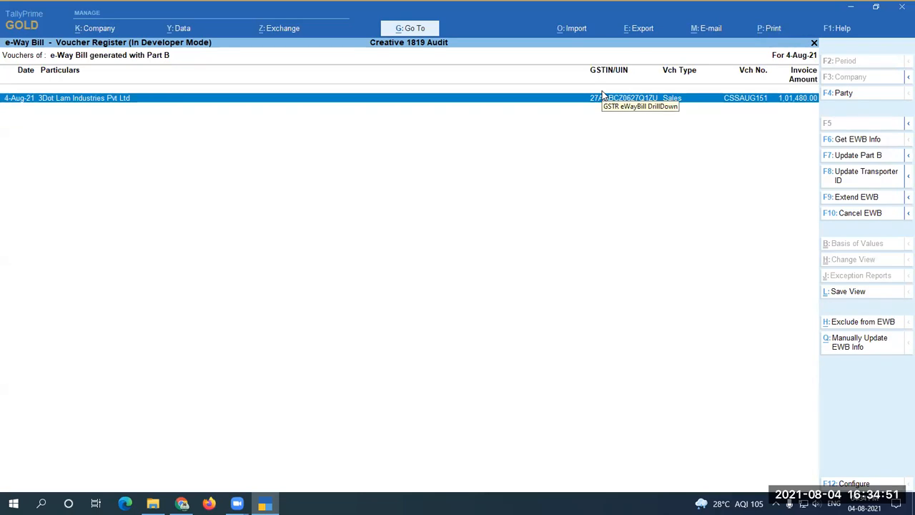
Step: Open sales voucher CSSAUG151 and request a print preview of the Tax Invoice with its e-Way Bill
key("Return")
key("ctrl+p")
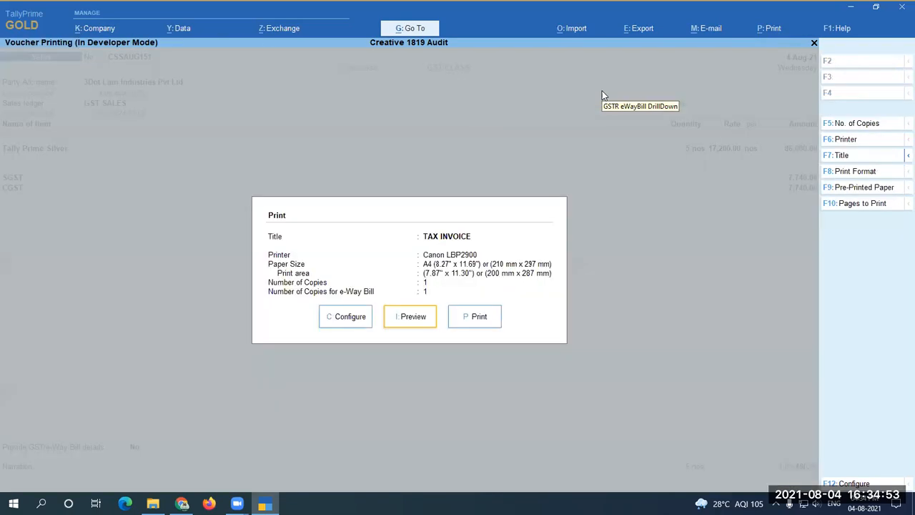
key("Return")
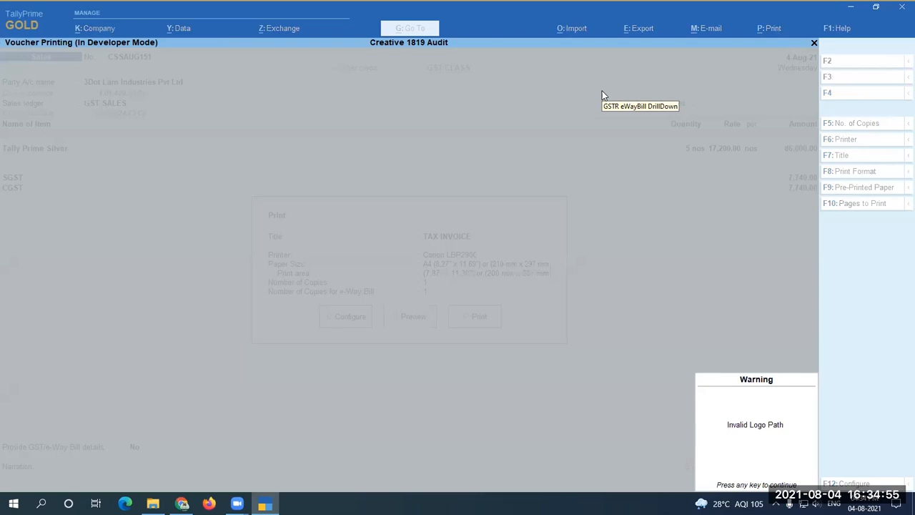
key("Page_Down")
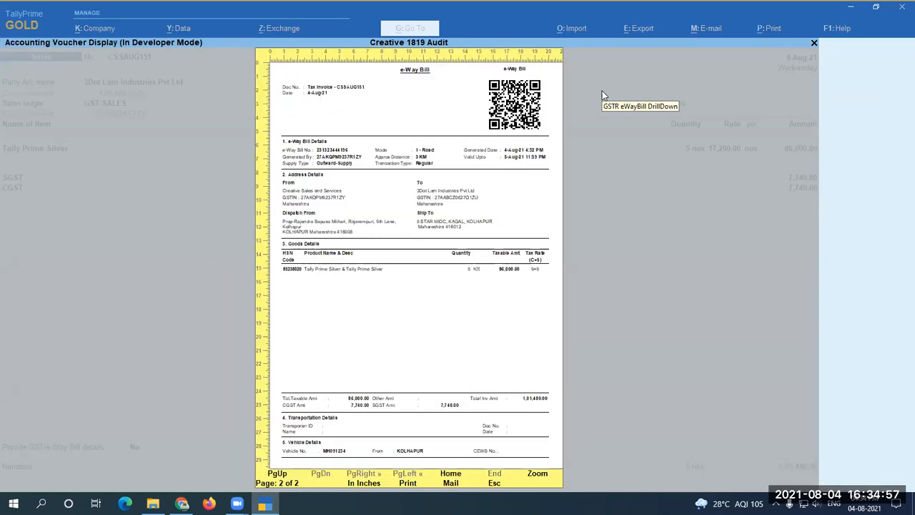
key("alt+z")
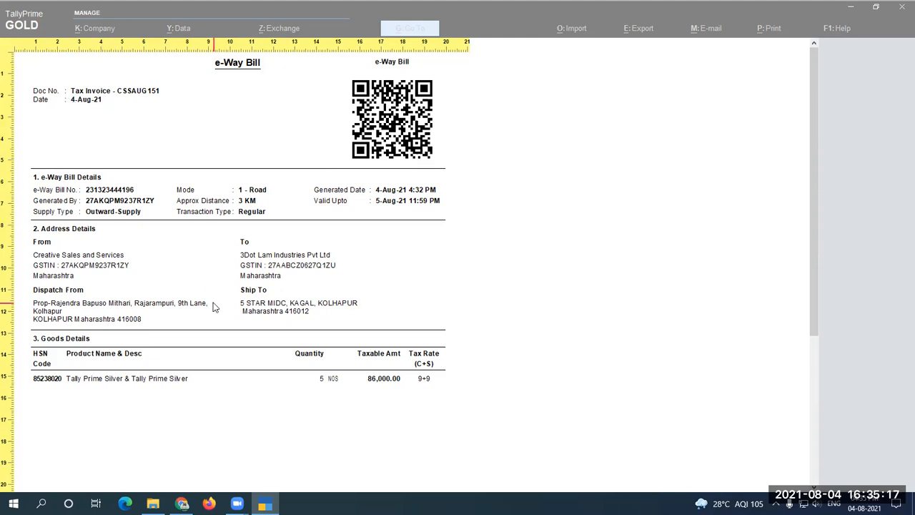
scroll(212, 307, "down", 5)
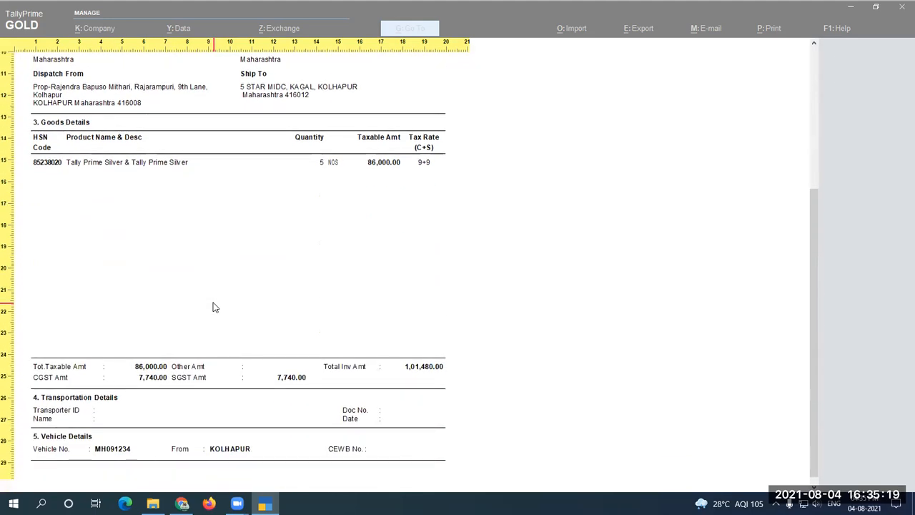
scroll(212, 308, "up", 8)
scroll(212, 307, "up", 5)
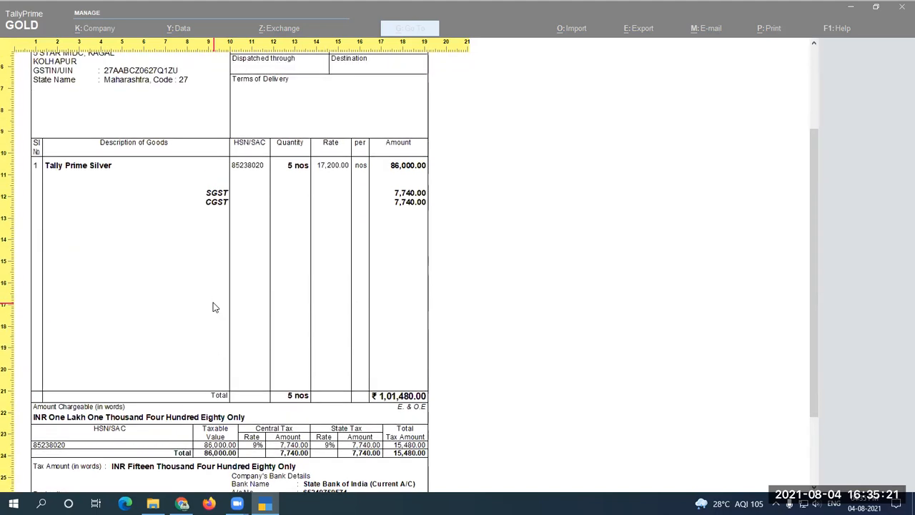
scroll(214, 308, "down", 2)
scroll(212, 307, "down", 7)
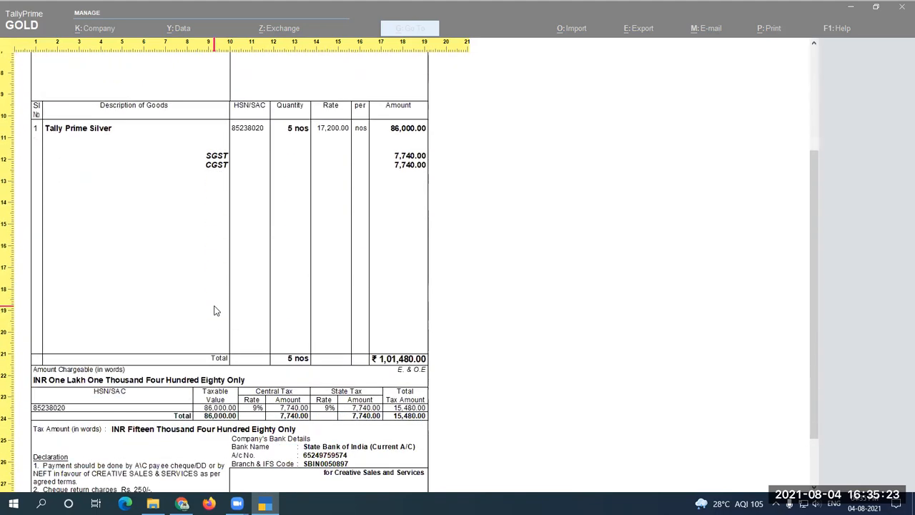
scroll(214, 315, "up", 4)
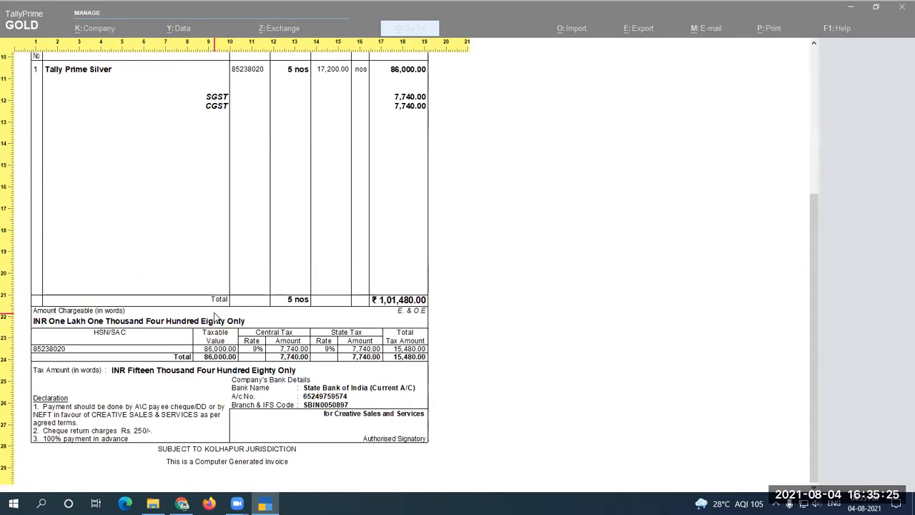
scroll(214, 314, "down", 4)
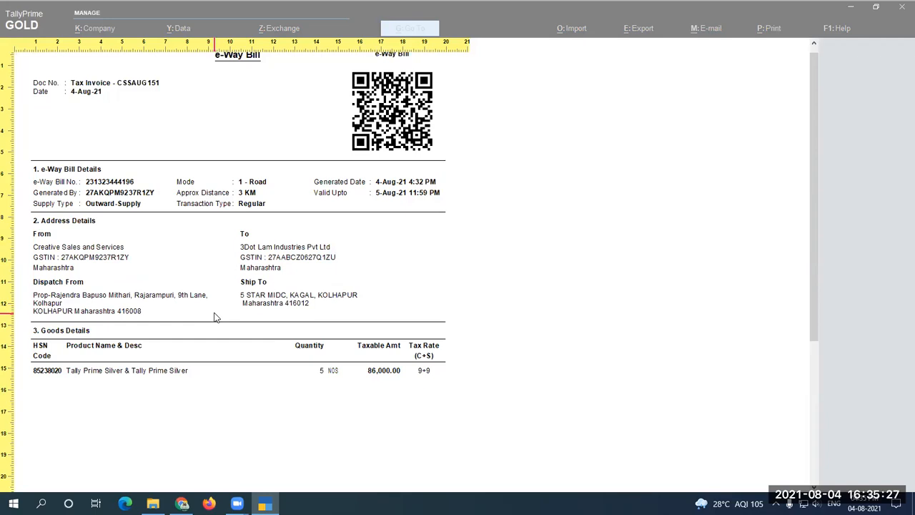
key("Escape")
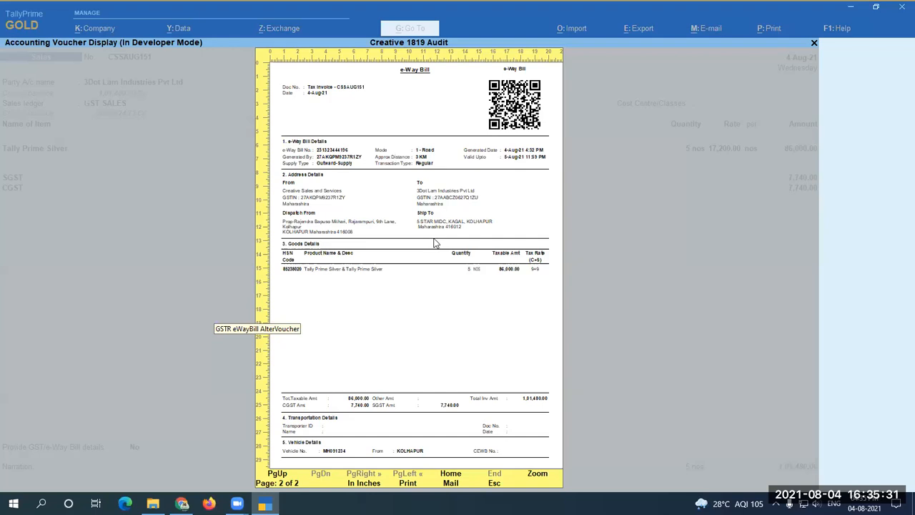
Step: Close the invoice preview and print options, then quit voucher CSSAUG151 without changes
key("Escape")
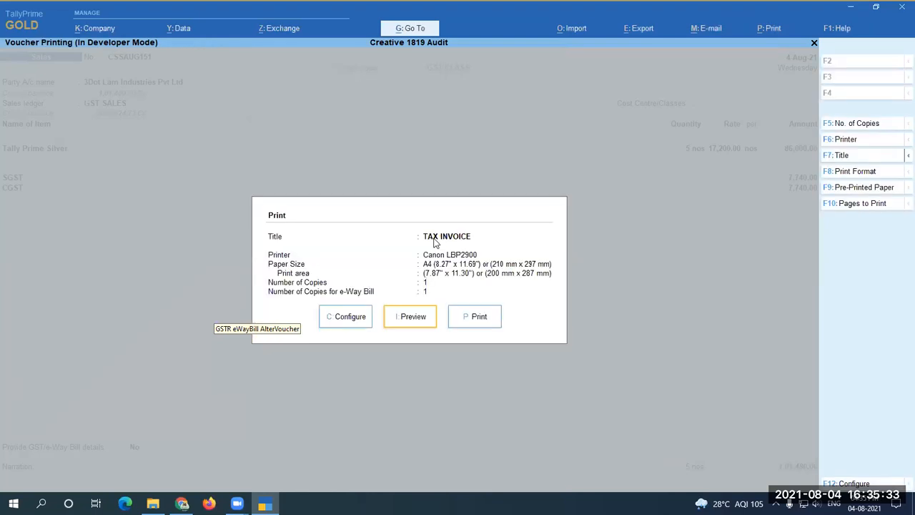
key("Escape")
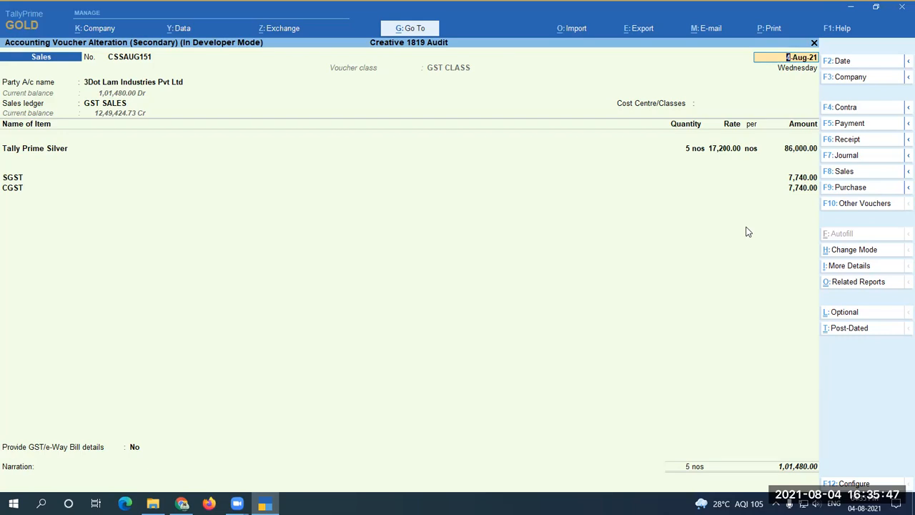
key("Escape")
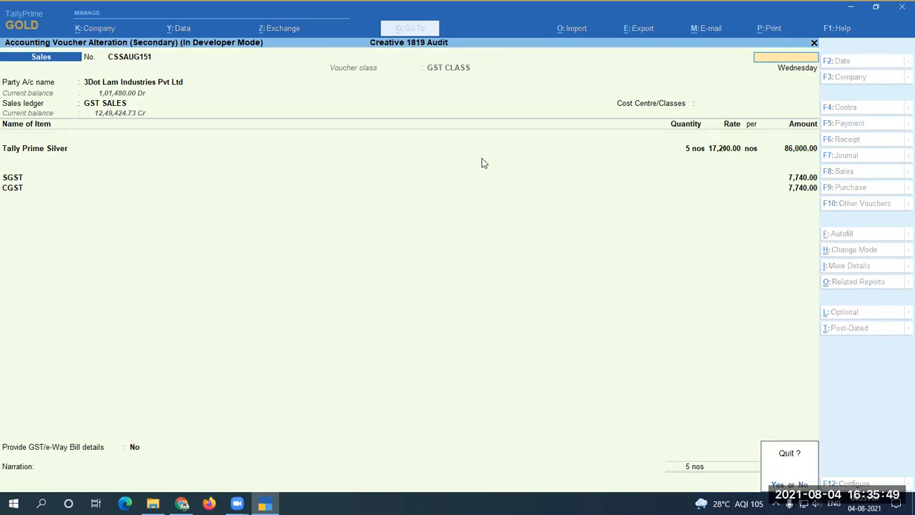
key("Return")
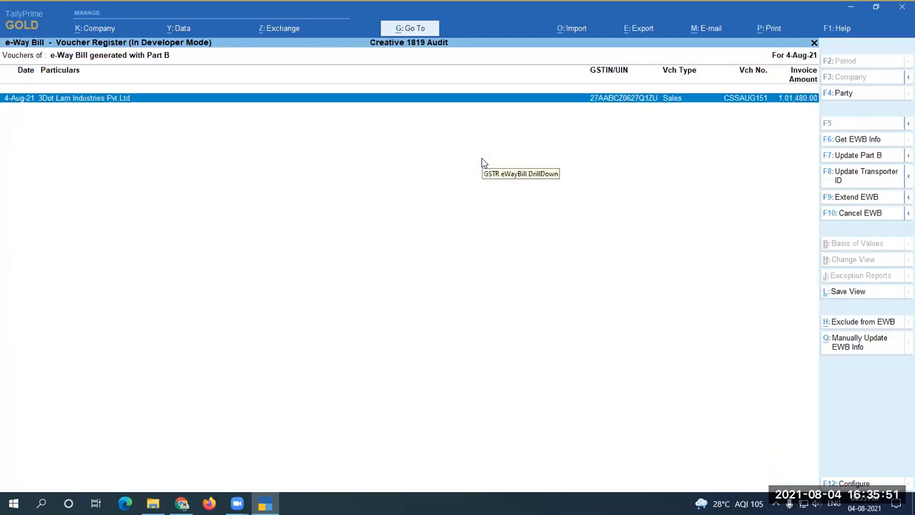
Step: Cancel CSSAUG151's e-Way Bill, reason '3 - Data Entry mistake', remark 'For Trial So Cancelled'
left_click(852, 212)
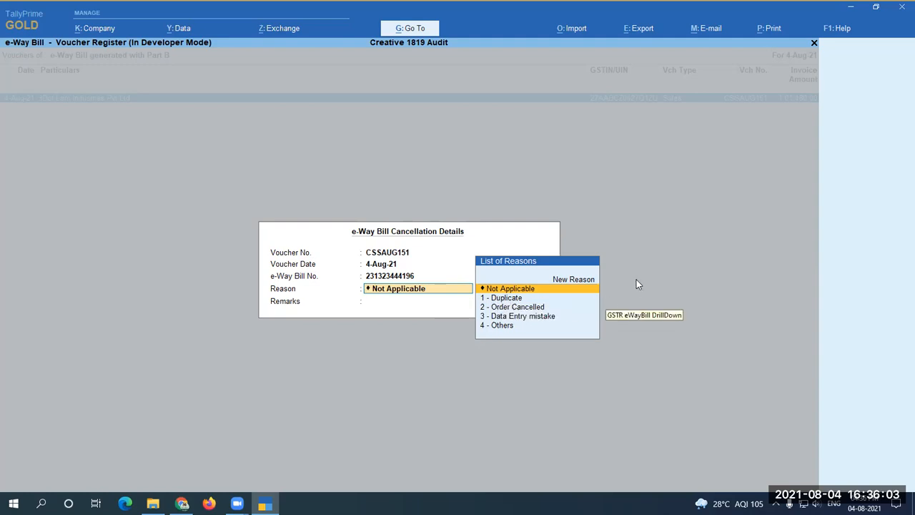
key("Down")
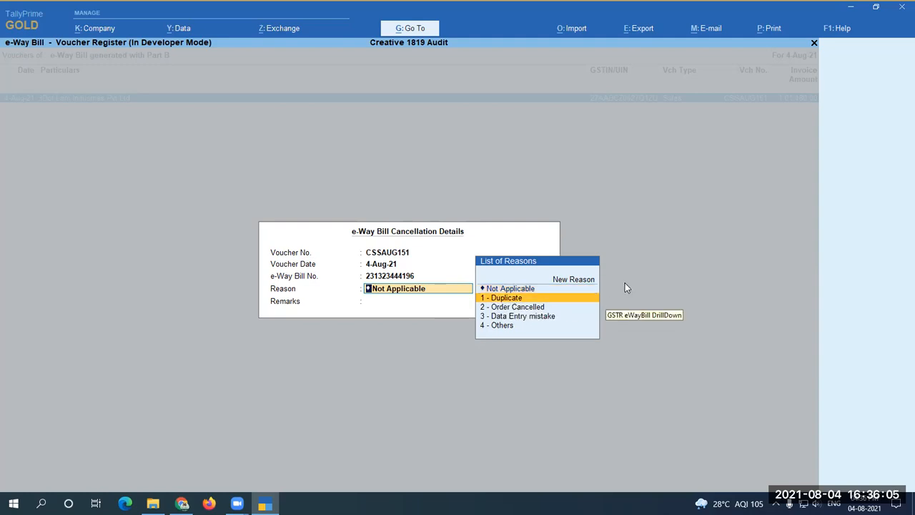
key("Down")
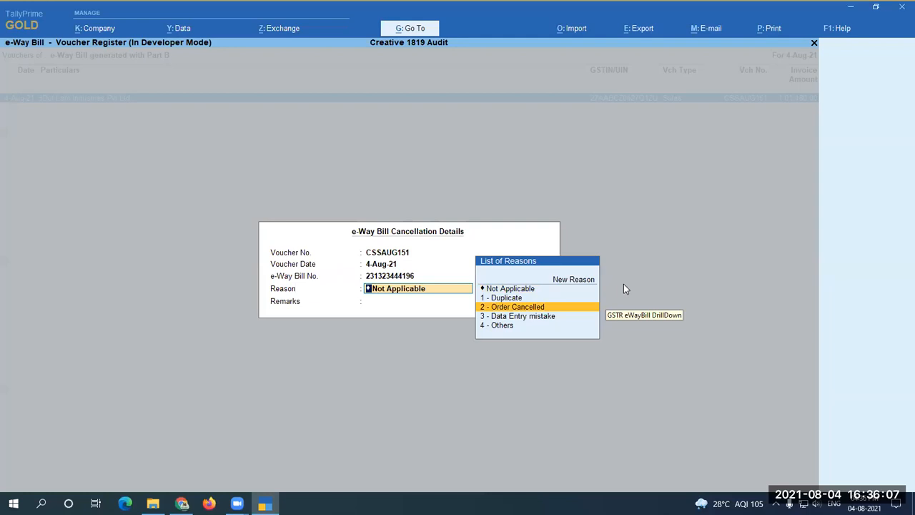
key("Down")
key("Down")
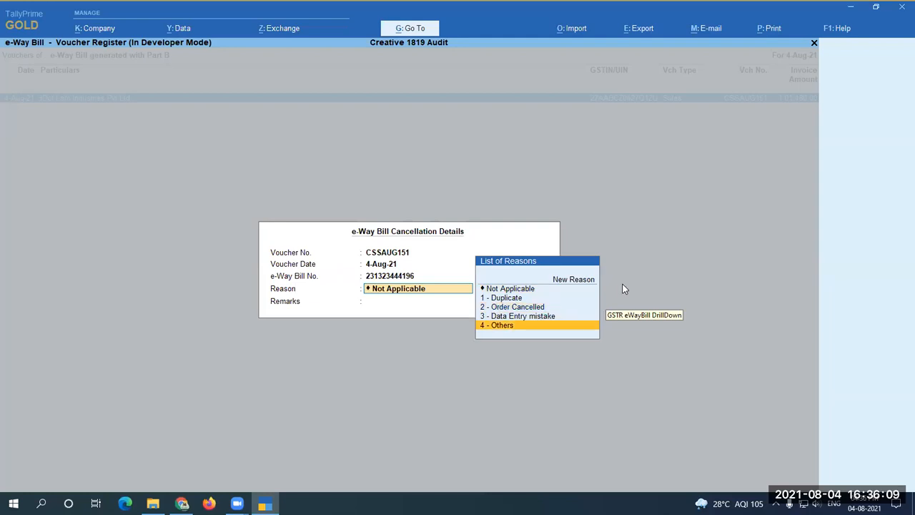
key("Up")
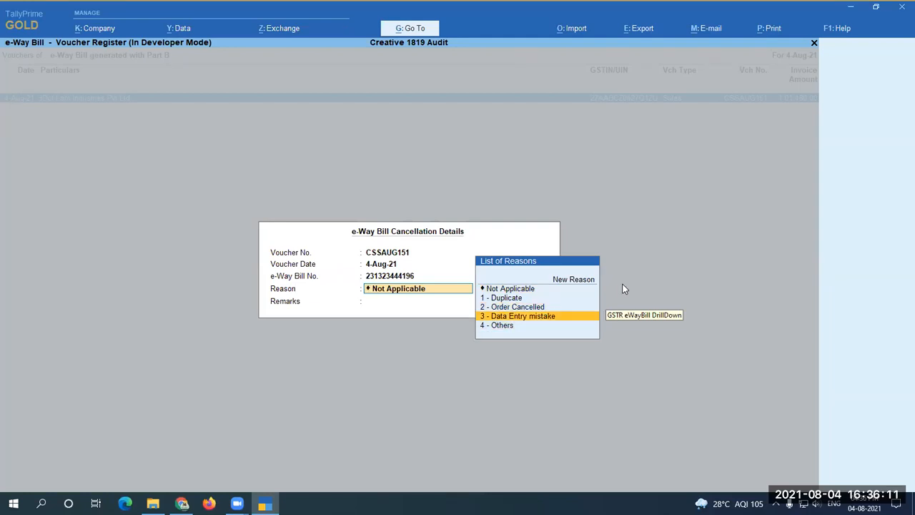
key("Return")
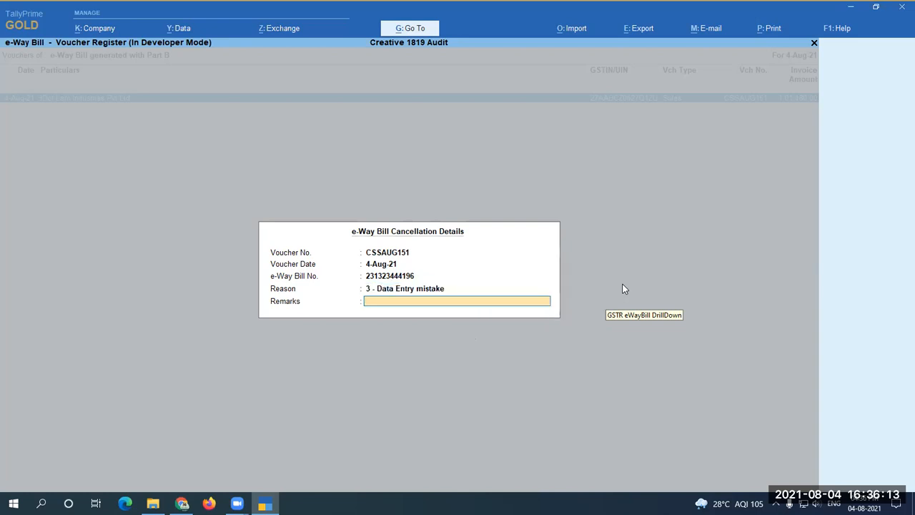
type("For Trial So Cancelled")
key("Return")
key("Return")
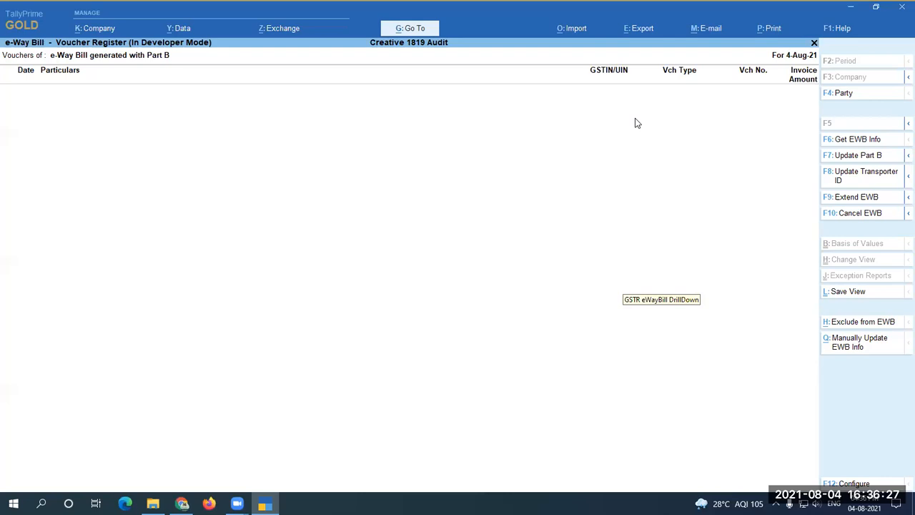
Step: Check that CSSAUG151 (1,01,480.00) is listed as pending e-Way Bill cancellation, then return to Display More Reports
key("Escape")
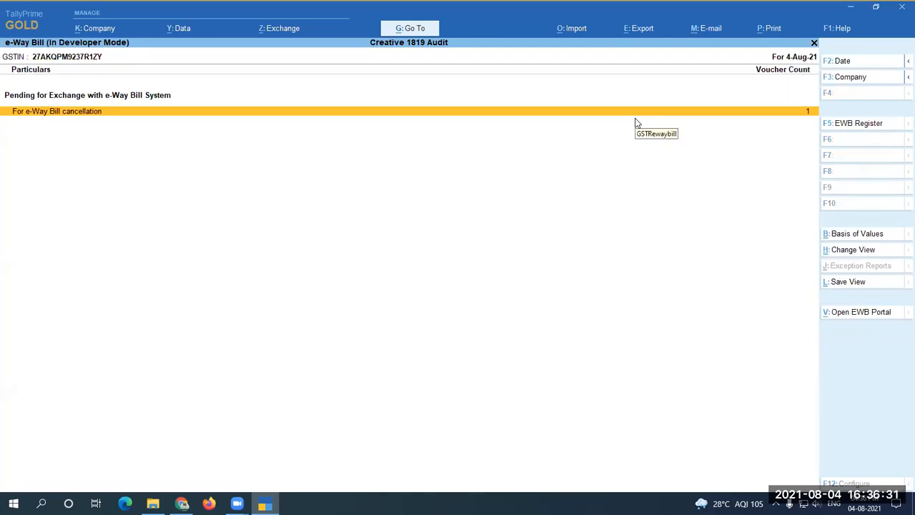
key("Return")
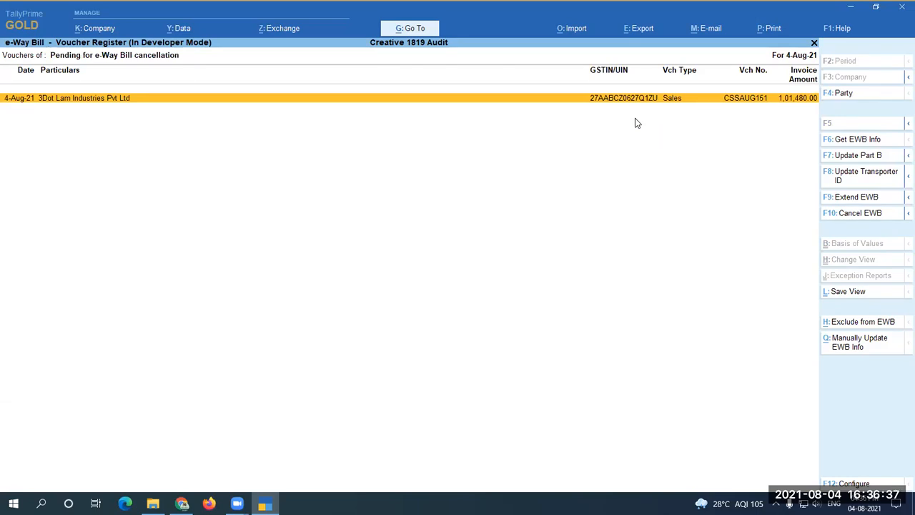
key("Escape")
key("Escape")
key("Escape")
key("Escape")
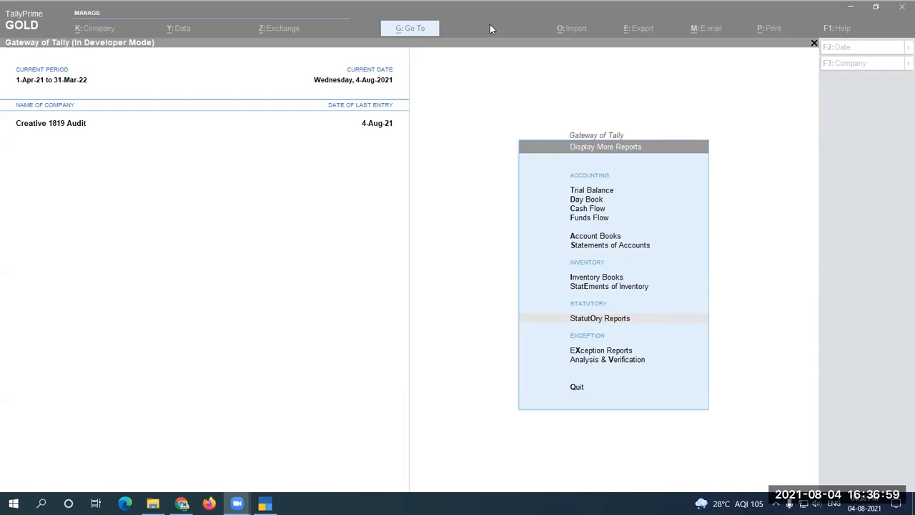
left_click(384, 184)
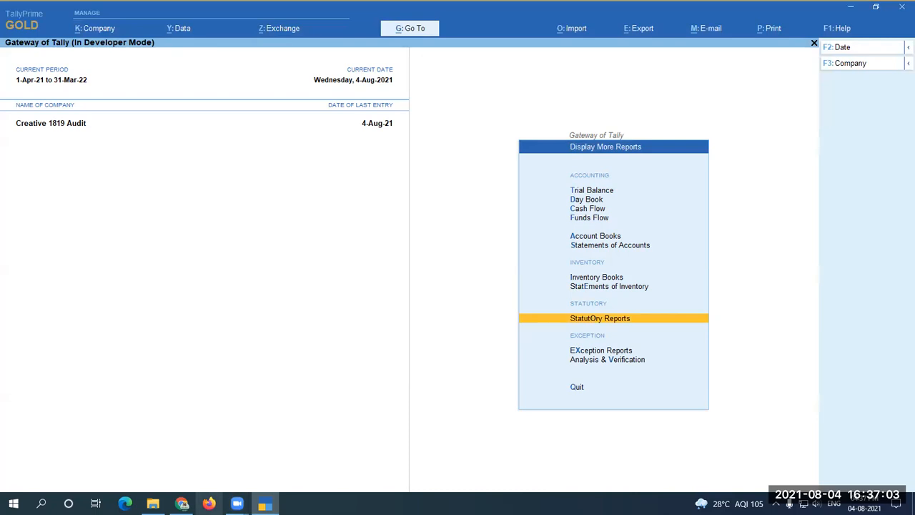
left_click(181, 503)
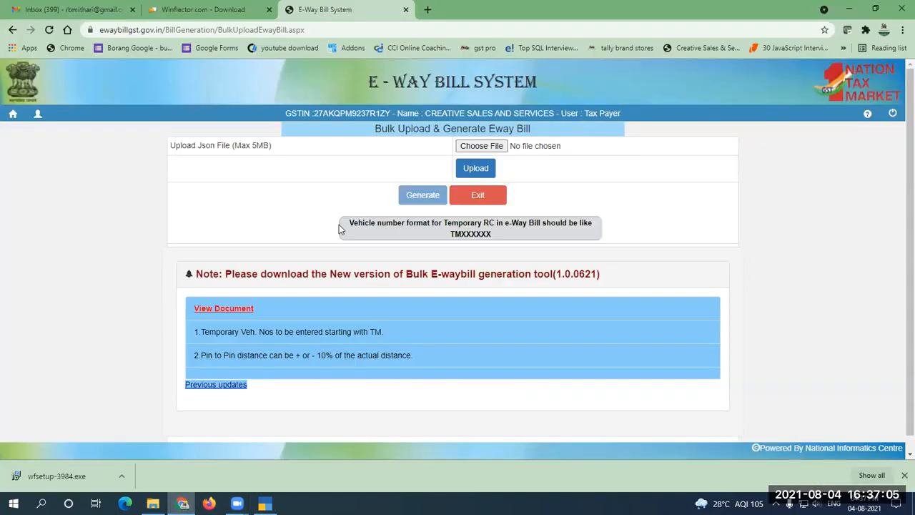
left_click(13, 115)
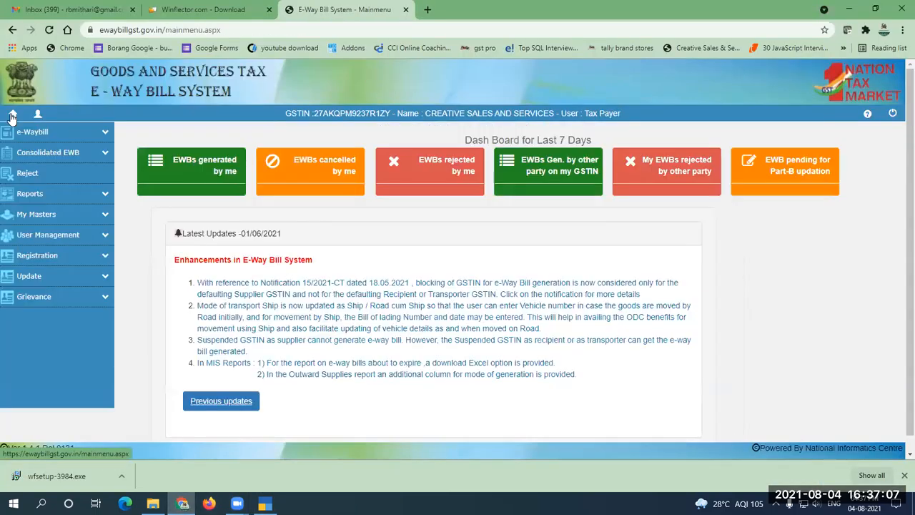
left_click(30, 135)
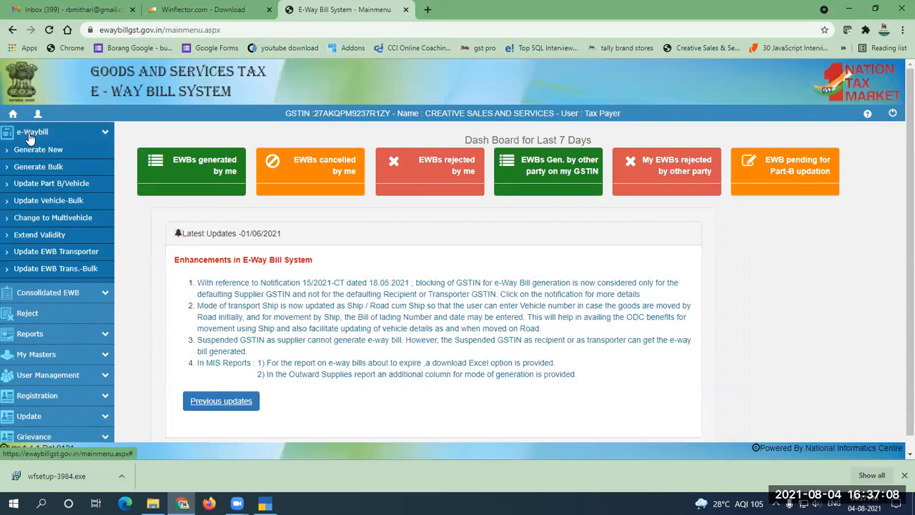
left_click(56, 169)
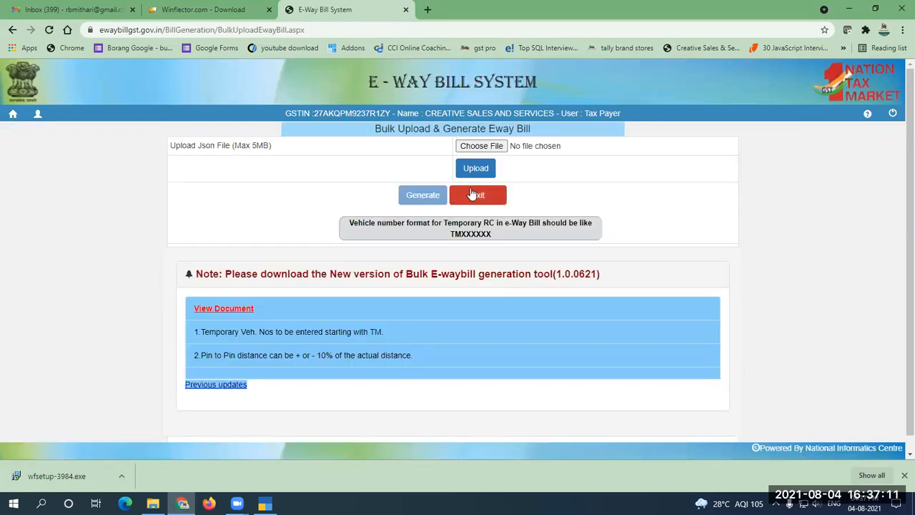
left_click(473, 146)
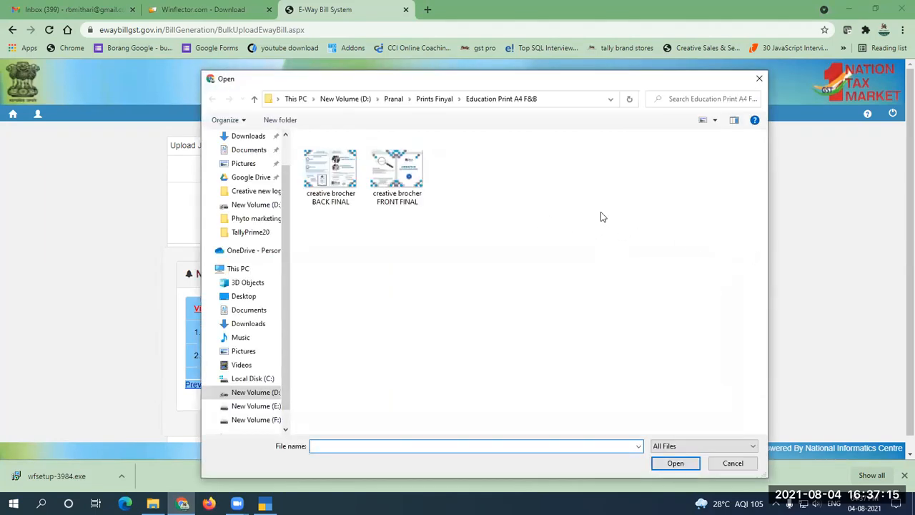
left_click(758, 81)
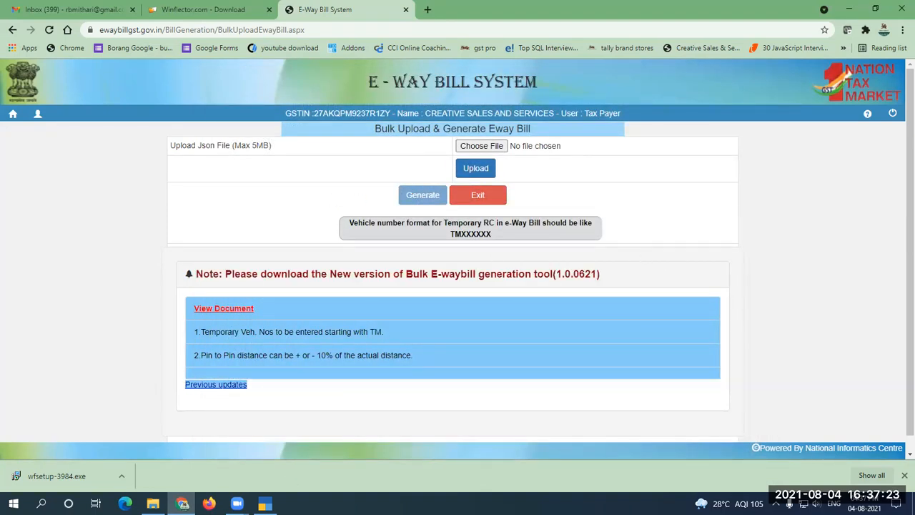
mouse_move(264, 504)
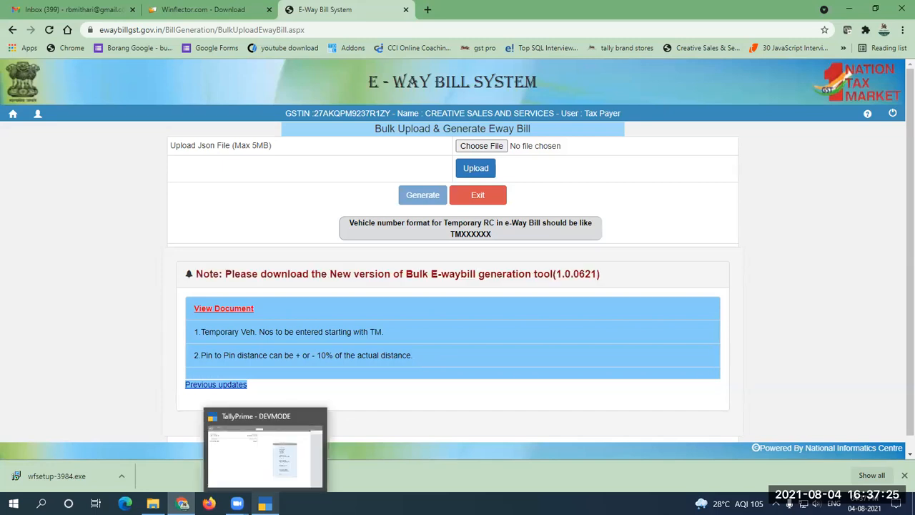
left_click(13, 116)
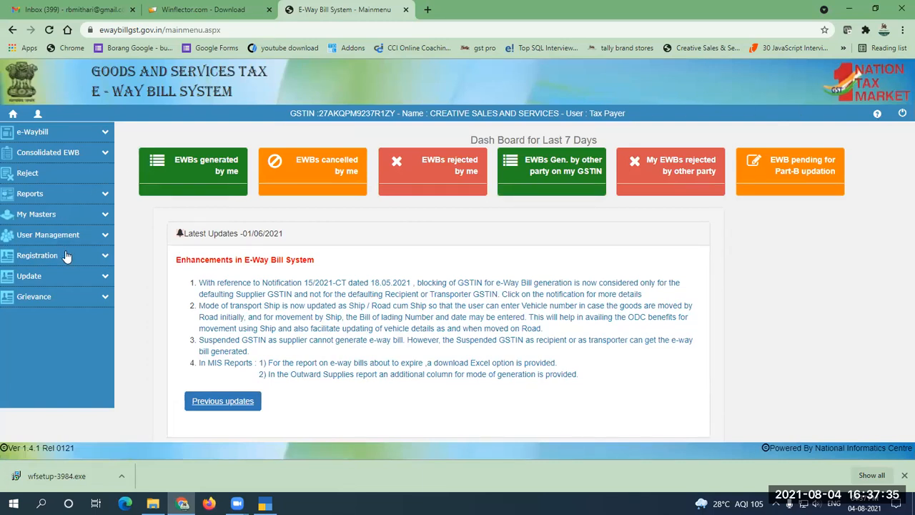
left_click(45, 263)
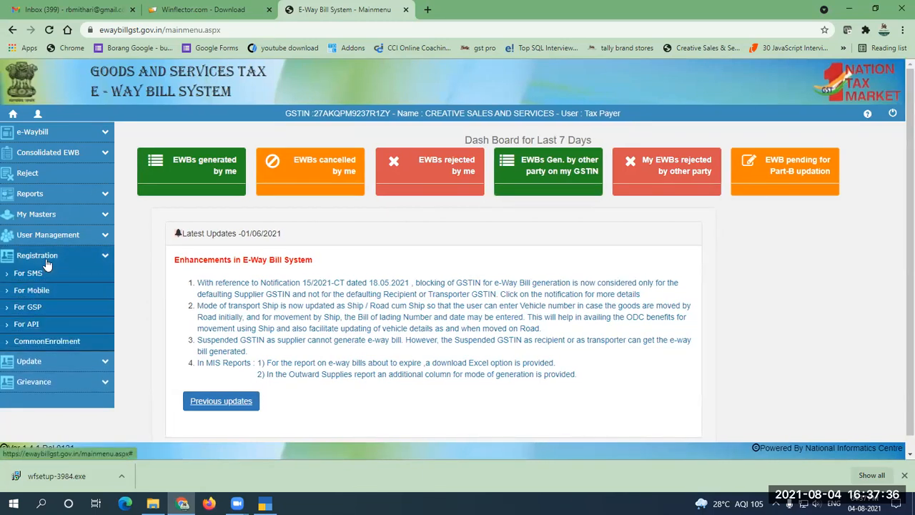
left_click(29, 309)
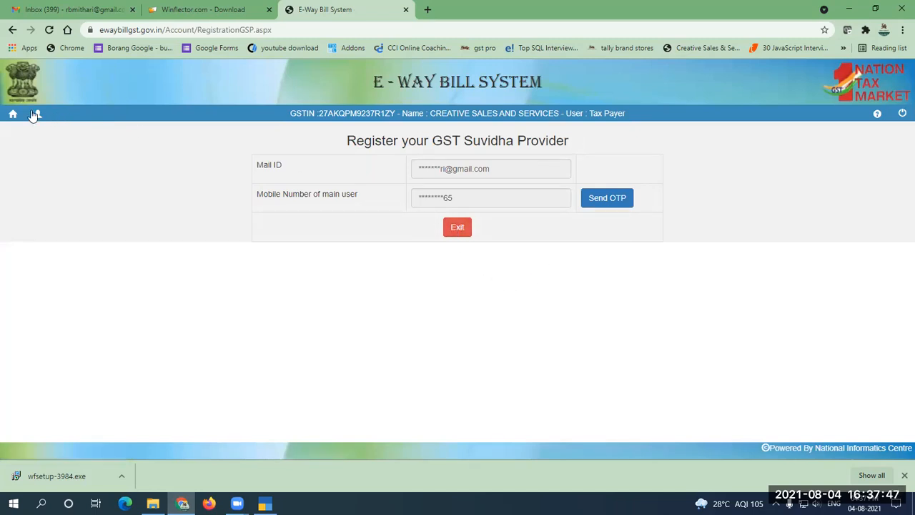
left_click(264, 503)
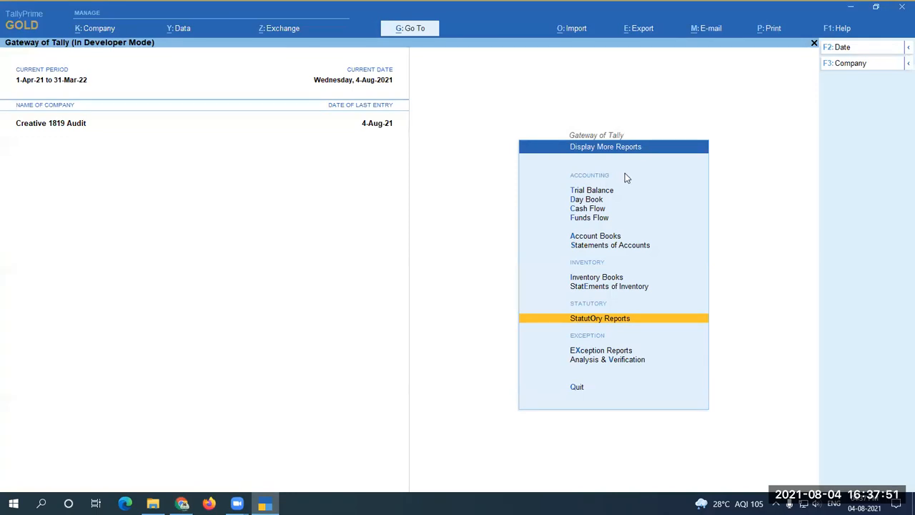
Step: From the Gateway of Tally, show the Help menu's Troubleshooting options, including Reset e-Way Bill Login
key("Escape")
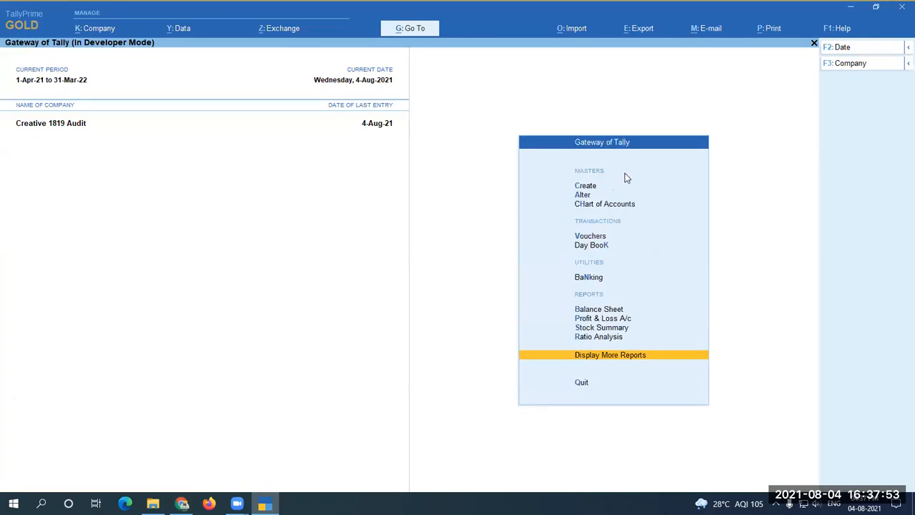
left_click(840, 32)
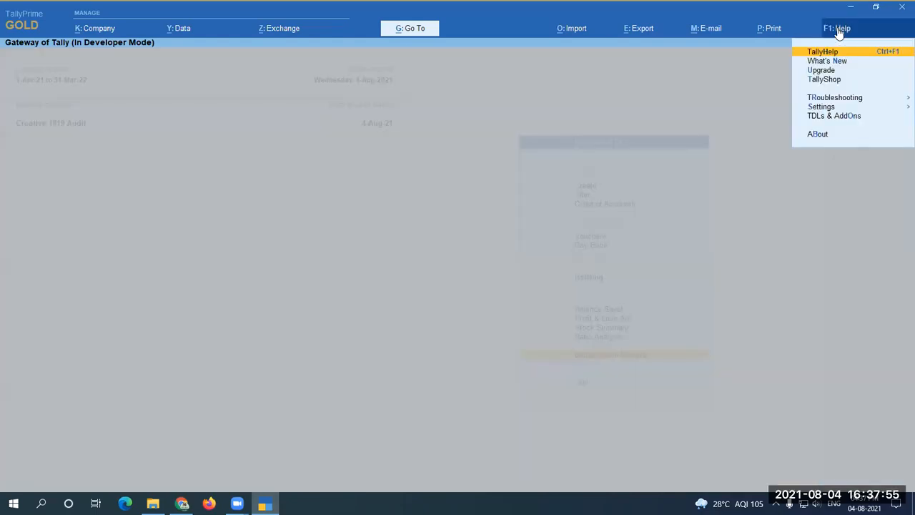
left_click(836, 98)
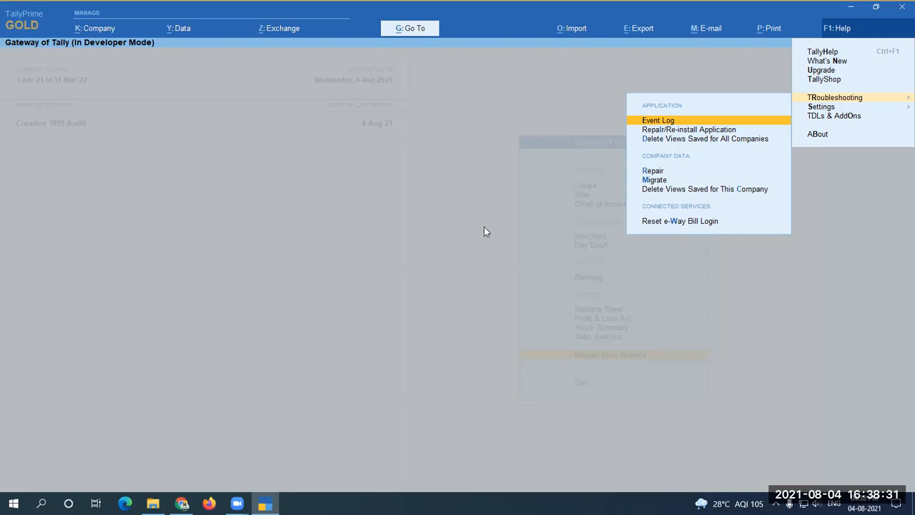
Step: Close the Help > Troubleshooting menu to get back to the Gateway of Tally for Creative 1819 Audit
key("Escape")
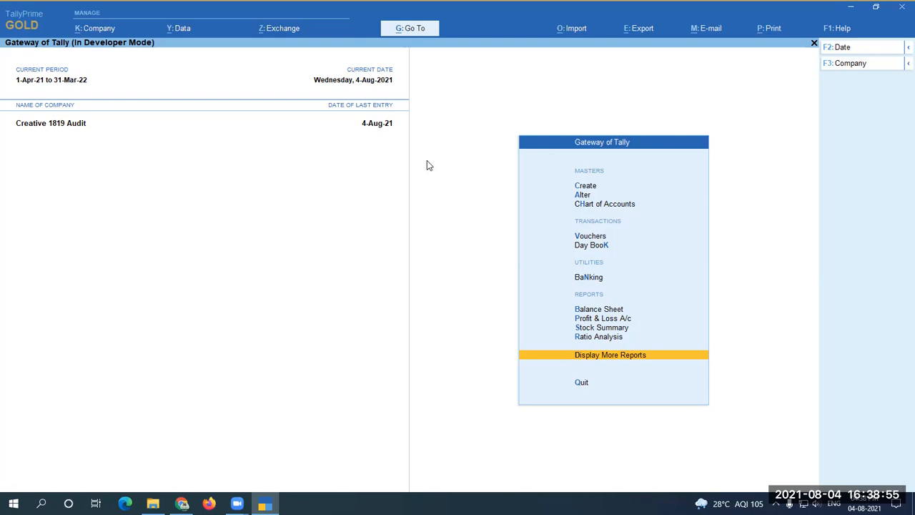
Step: Open the GSTR-1 report under Display More Reports > Statutory Reports > GST Reports
key("Return")
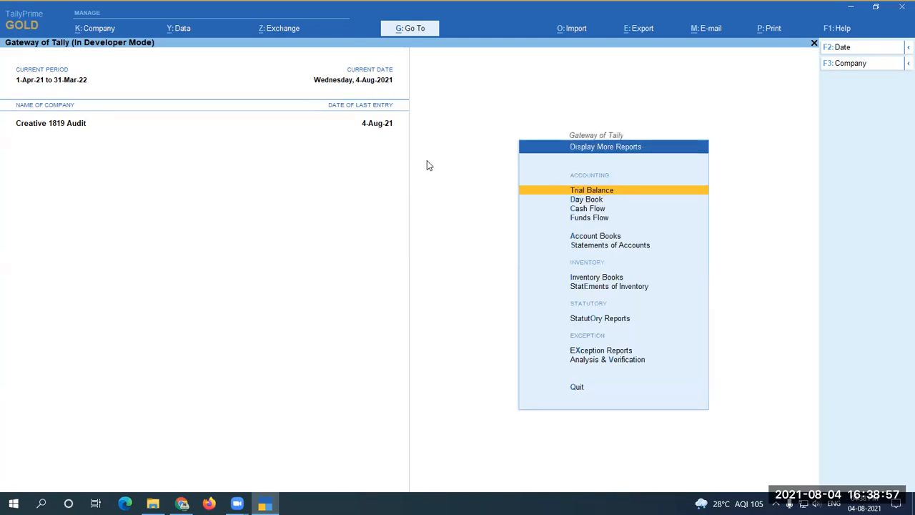
key("o")
key("Return")
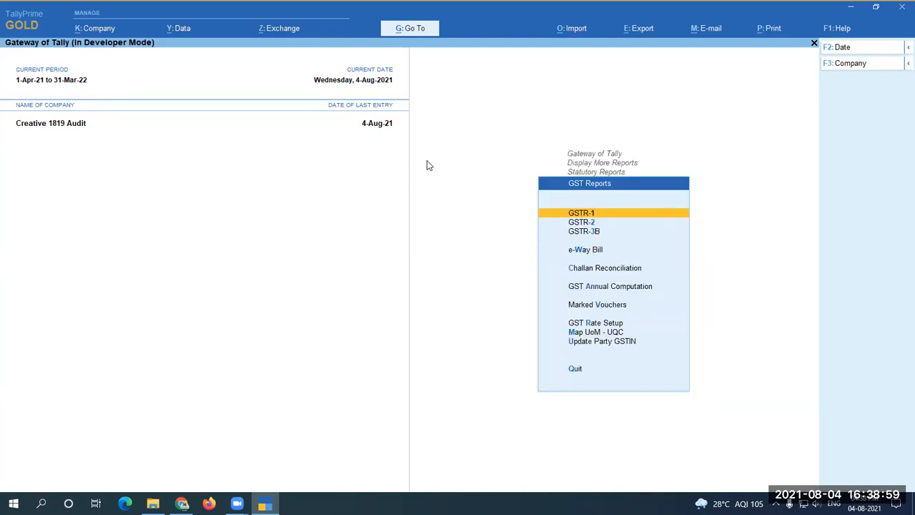
key("Return")
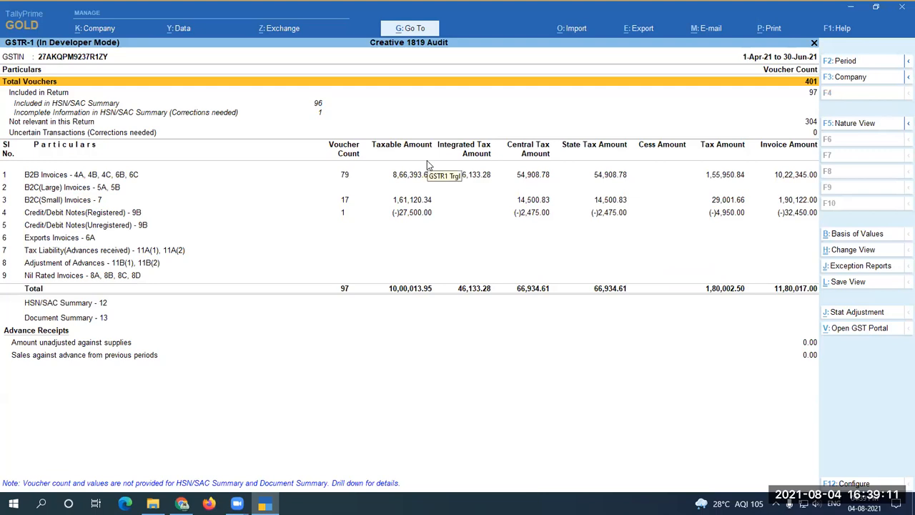
Step: Review the HSN/SAC Summary rows down to 997331, then back out to the GSTR-1 overview
key("Down")
key("Down")
key("Down")
key("Down")
key("Down")
key("Down")
key("Down")
key("Down")
key("Down")
key("Down")
key("Down")
key("Down")
key("Down")
key("Down")
key("Down")
key("Down")
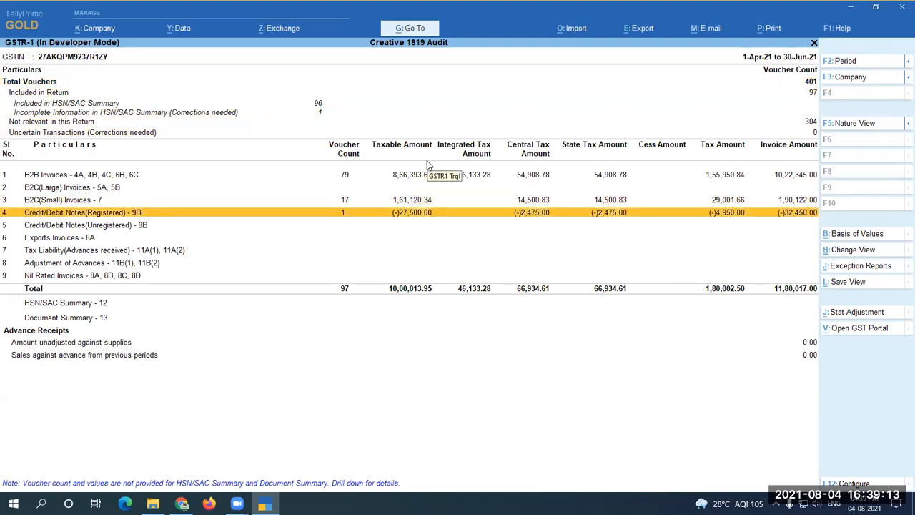
key("Up")
key("Return")
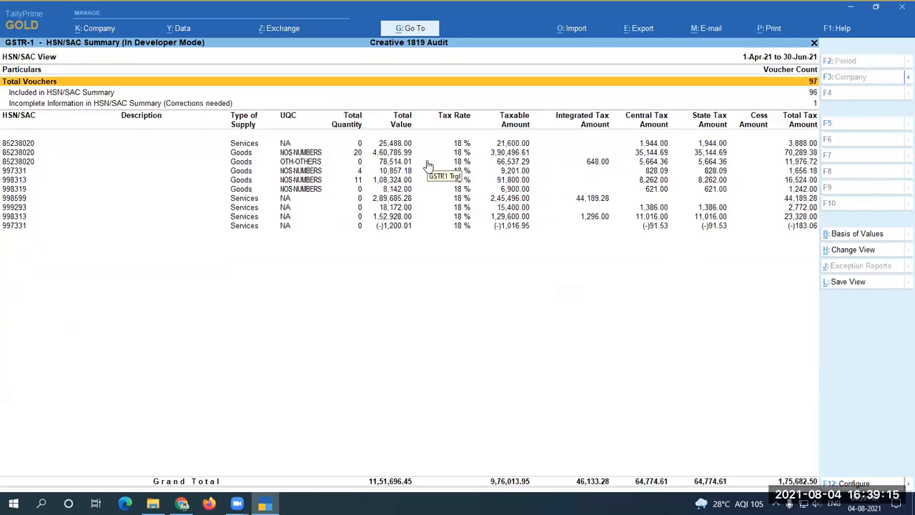
left_click(455, 227)
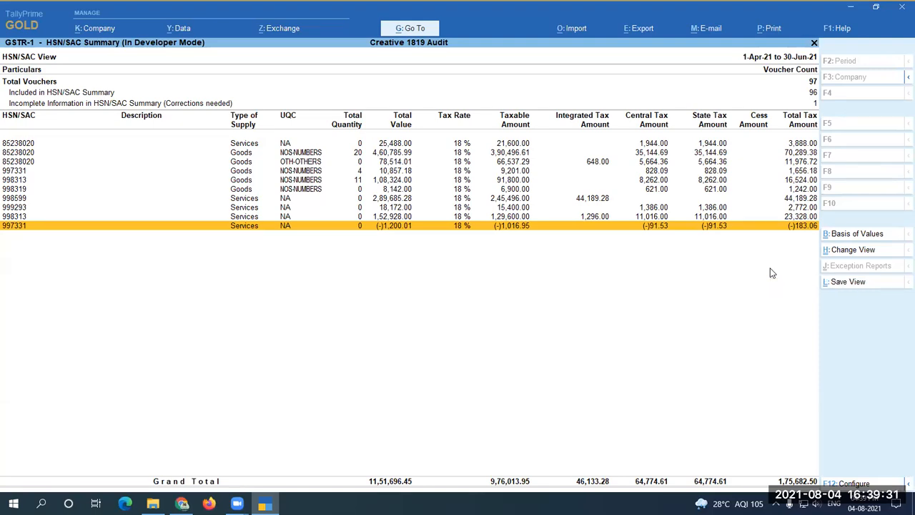
key("Up")
key("Up")
key("Up")
key("Up")
key("Up")
key("Up")
key("Up")
key("Up")
key("Up")
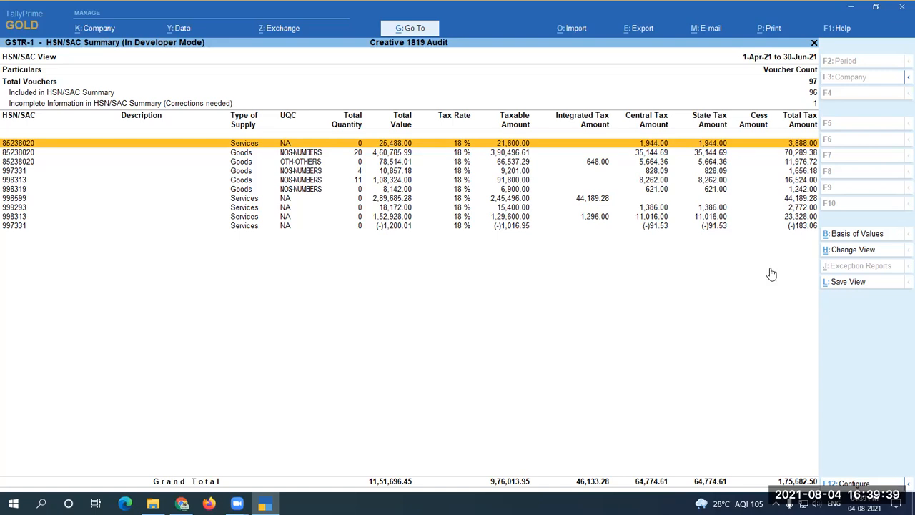
key("Escape")
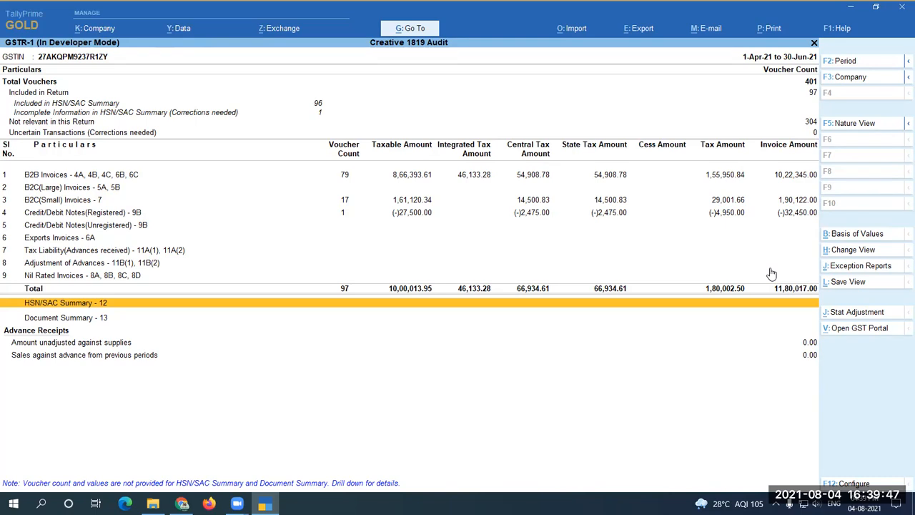
Step: Review the Document Summary's Sales, Biz Sales and Credit Note rows, then close GSTR-1
key("Down")
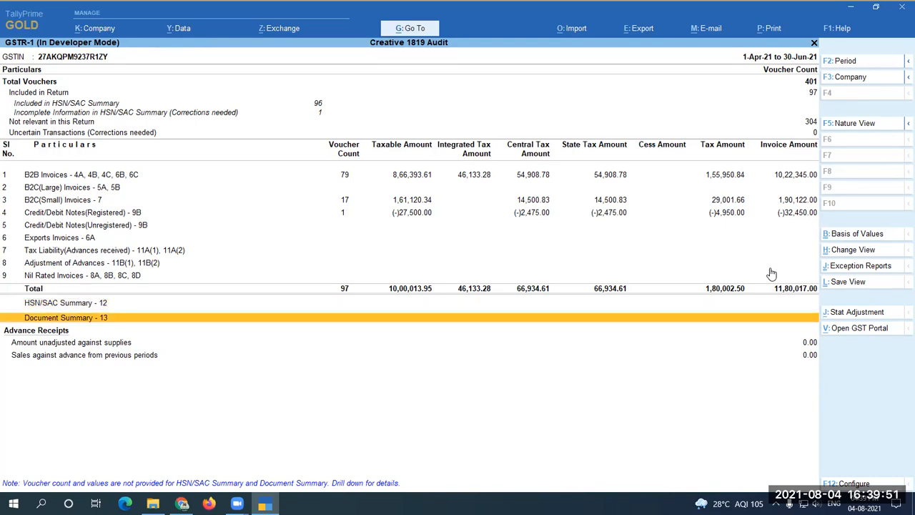
key("Return")
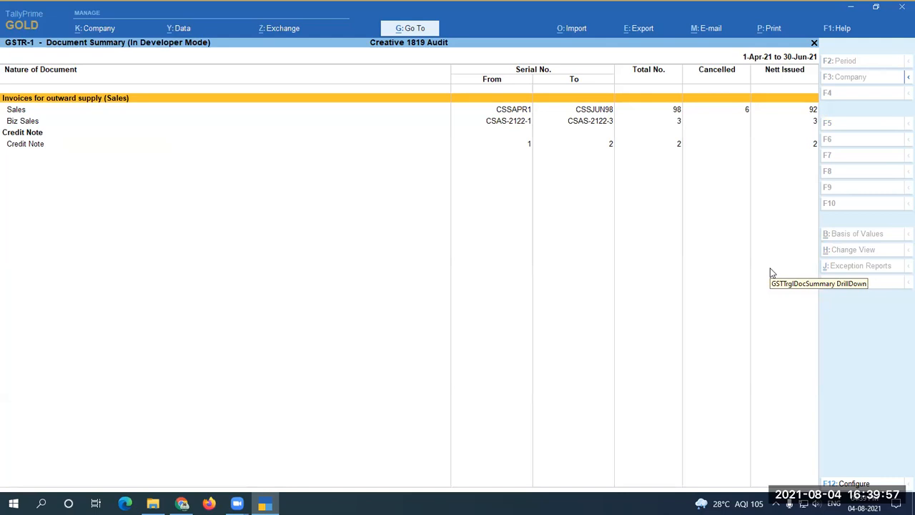
key("Down")
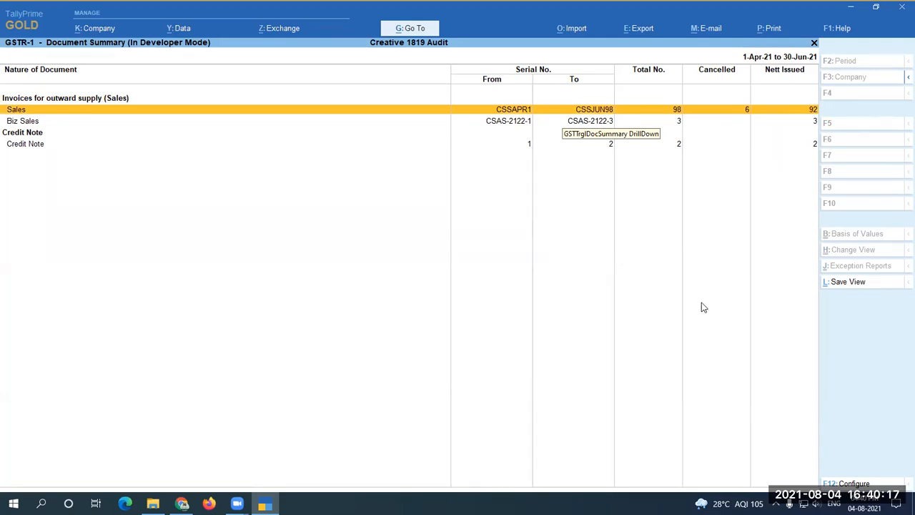
key("Down")
key("Down")
key("Down")
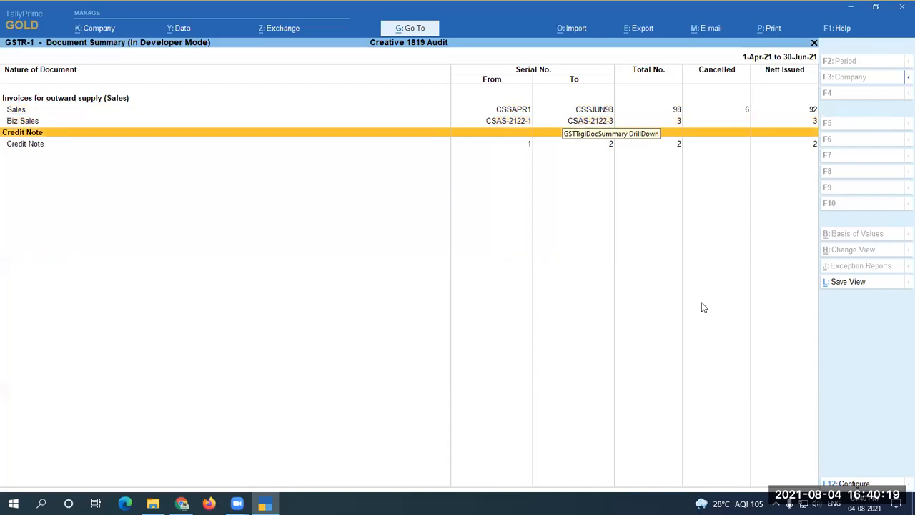
key("Up")
key("Up")
key("Up")
key("Up")
key("Down")
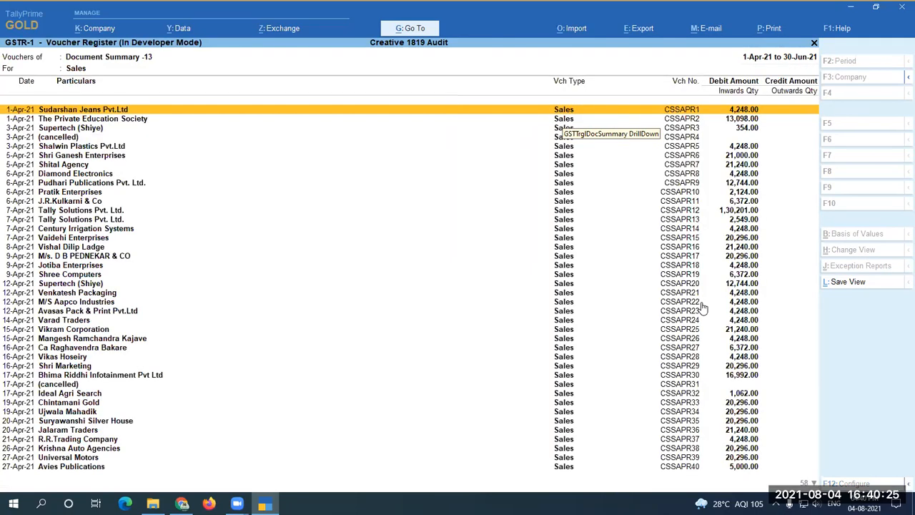
key("Escape")
key("Escape")
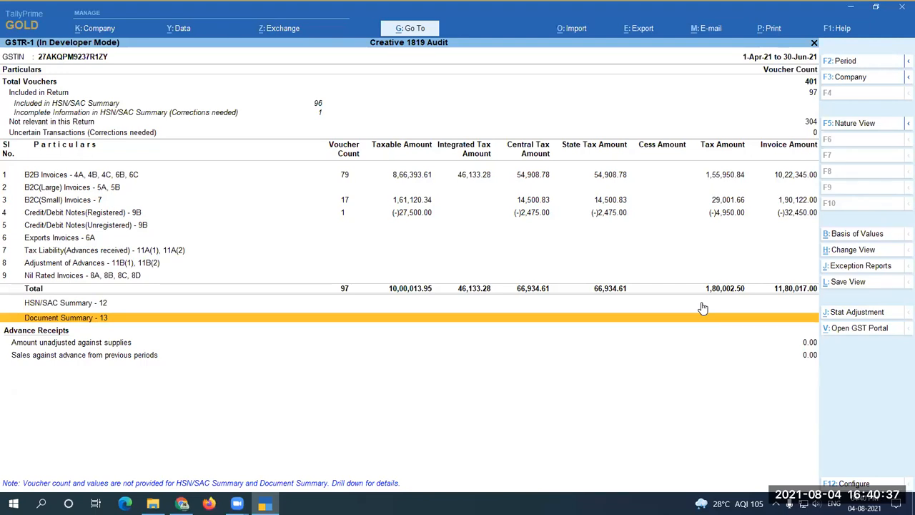
key("Escape")
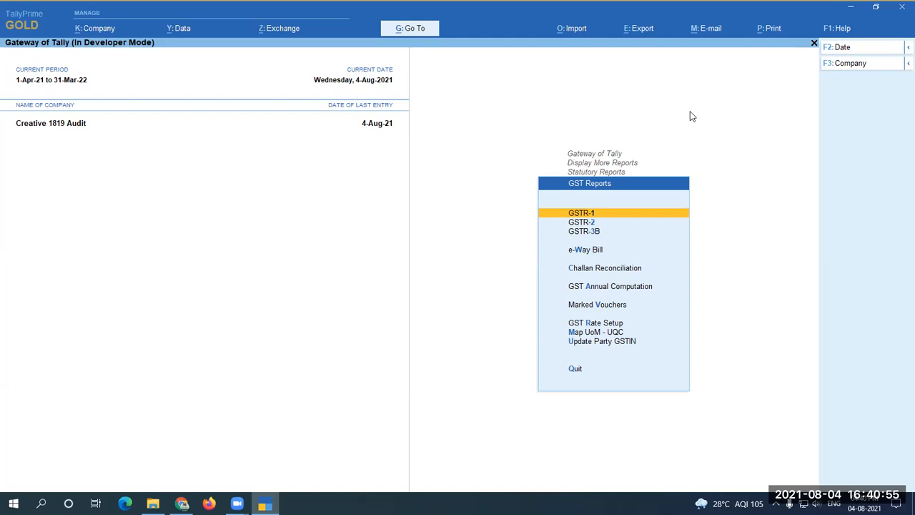
Step: Open the Cash ledger's August vouchers from Account Books > Cash/Bank Book(s)
key("Escape")
key("Escape")
key("Escape")
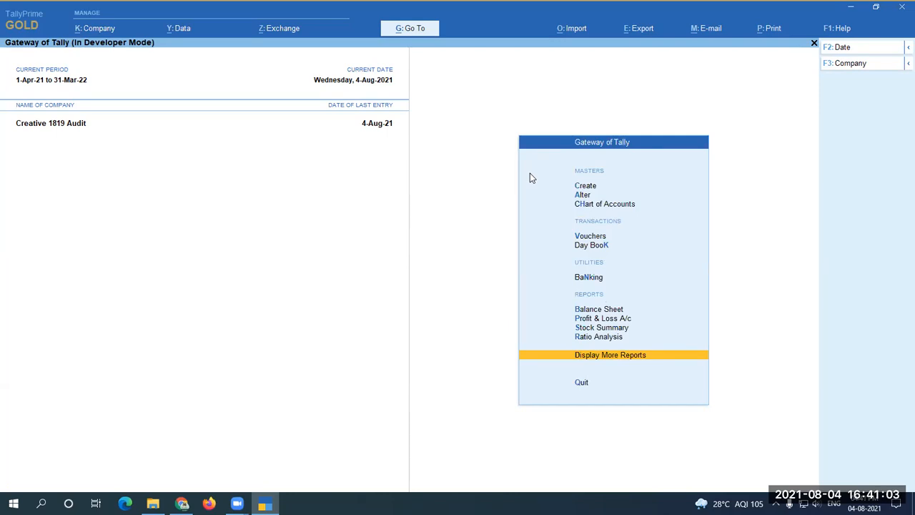
key("Return")
key("a")
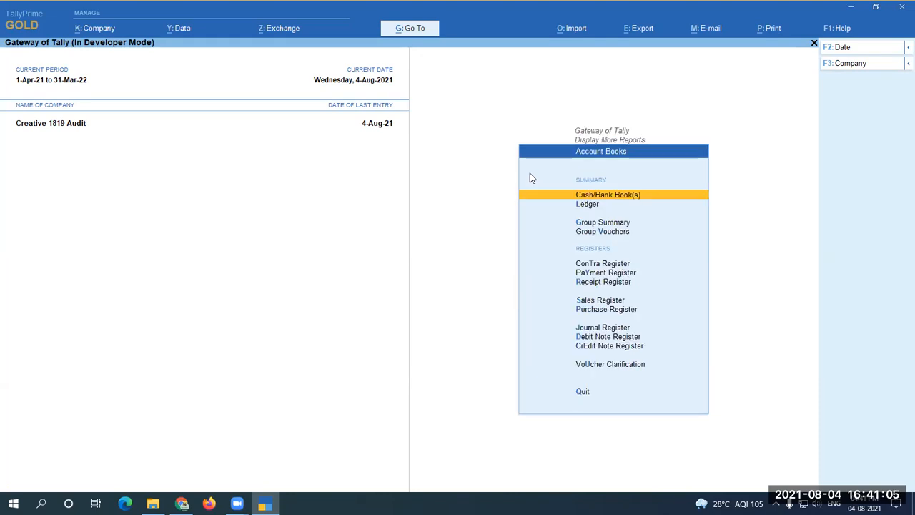
key("Return")
key("Down")
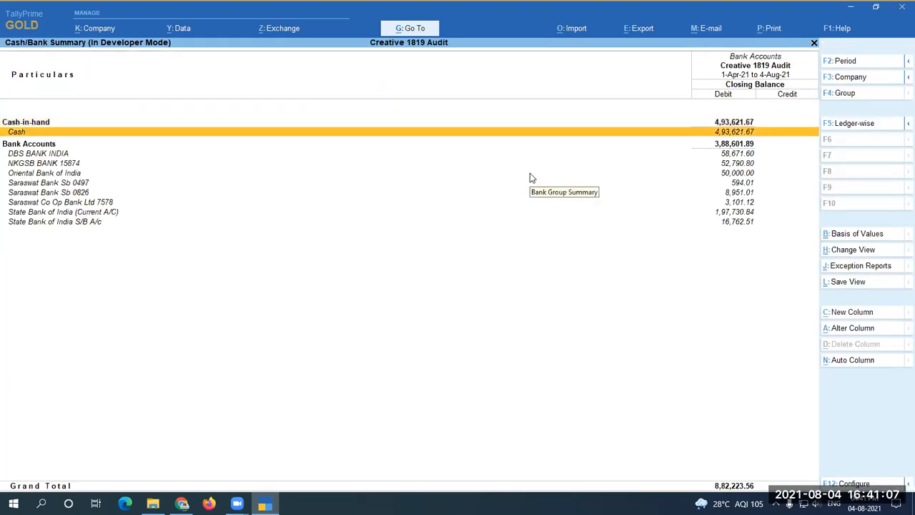
key("Return")
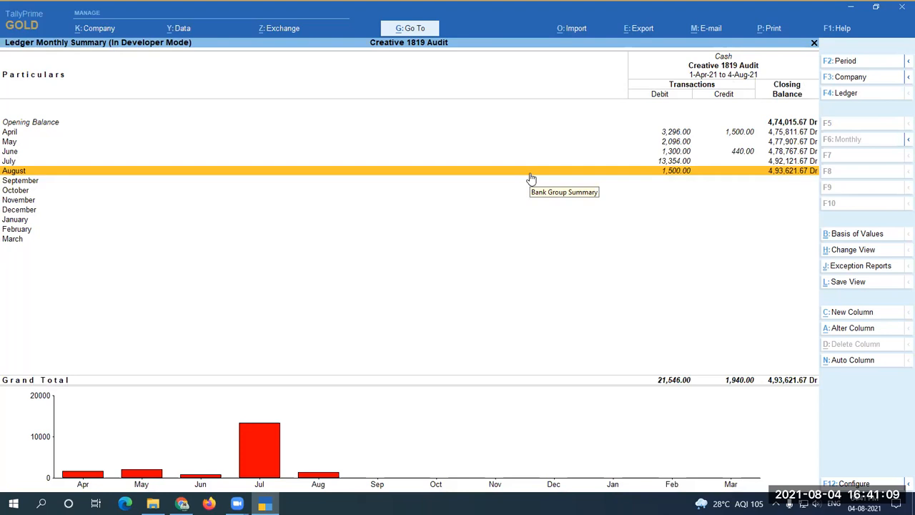
key("Return")
Step: Set the Cash ledger period to 1-Apr-21 to 31-Aug-21 and bring up its configuration
key("F2")
key("Return")
key("Return")
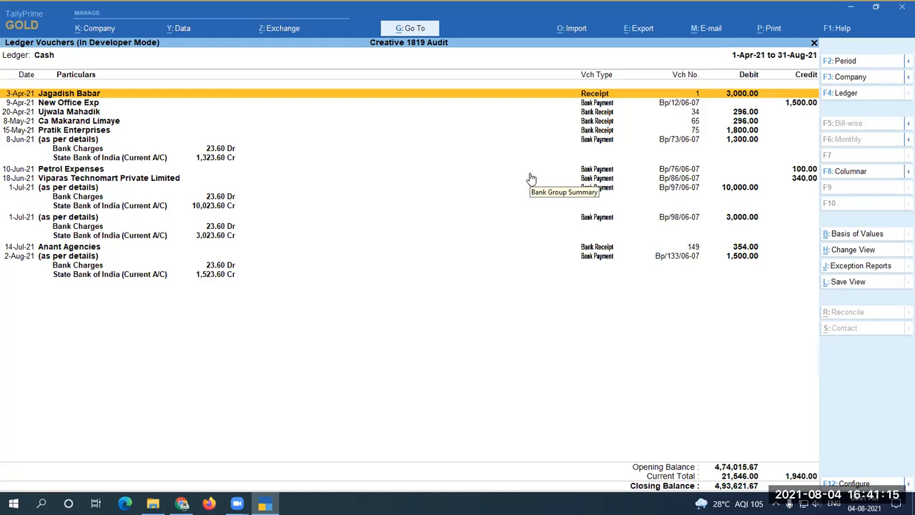
key("F12")
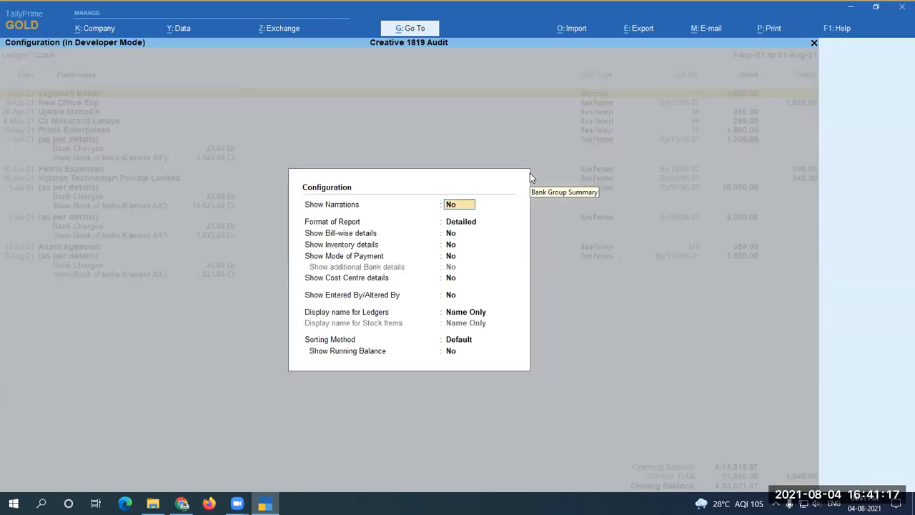
Step: Turn on narrations, bill-wise details and running balance in Detailed format, then select the 2-Aug-21 voucher
type("y")
key("Return")
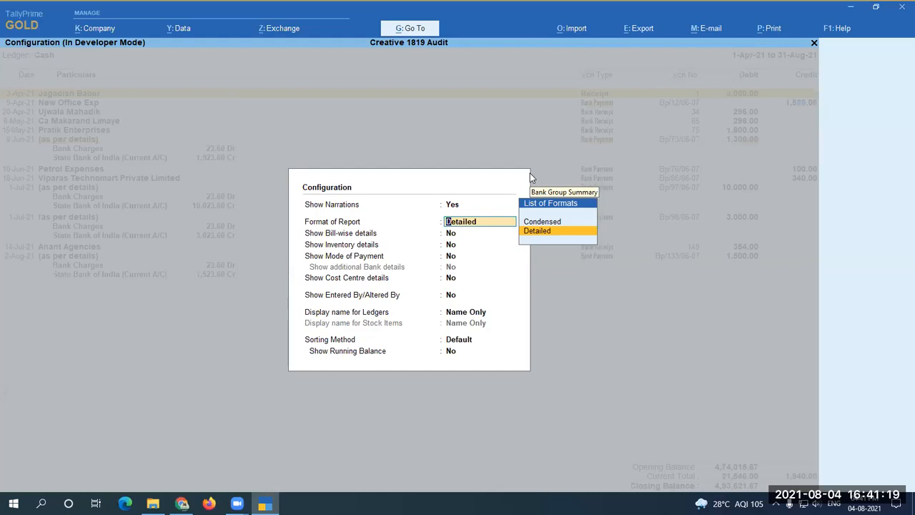
key("Return")
type("y")
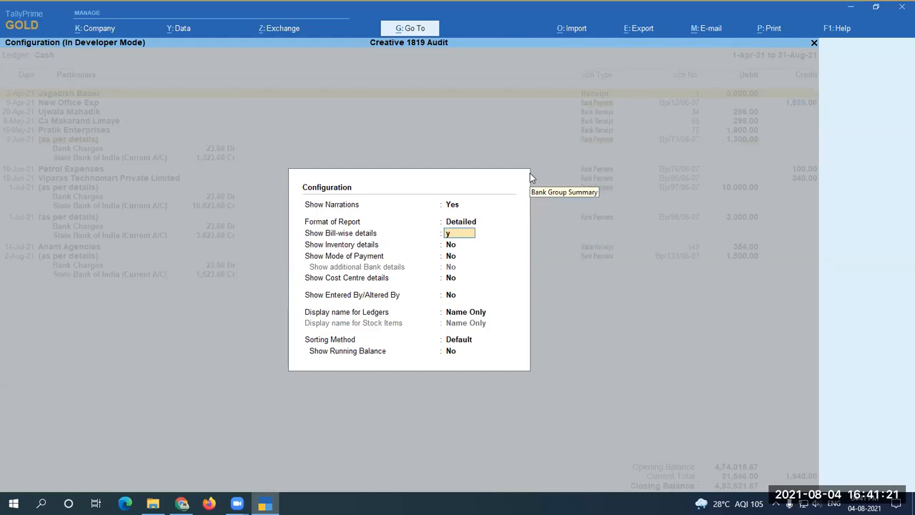
key("Return")
key("Return")
key("Return")
key("Return")
key("Return")
key("Return")
key("Return")
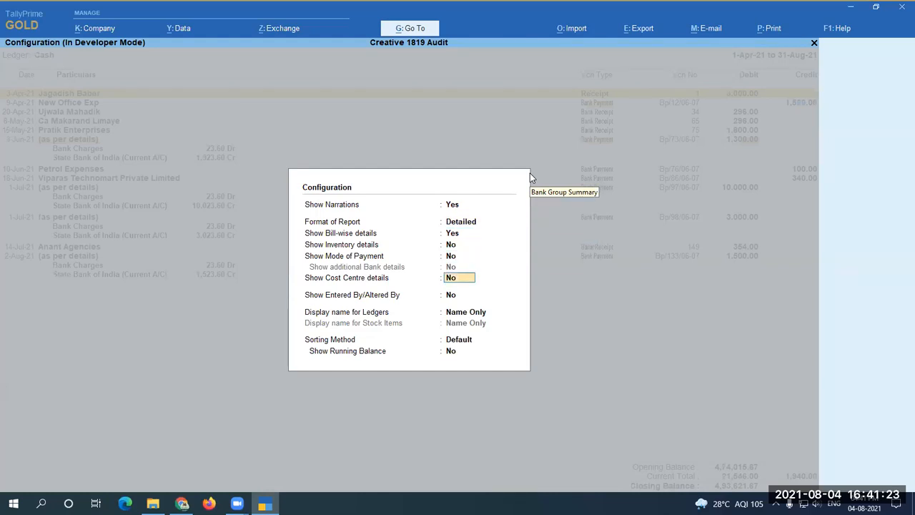
type("y")
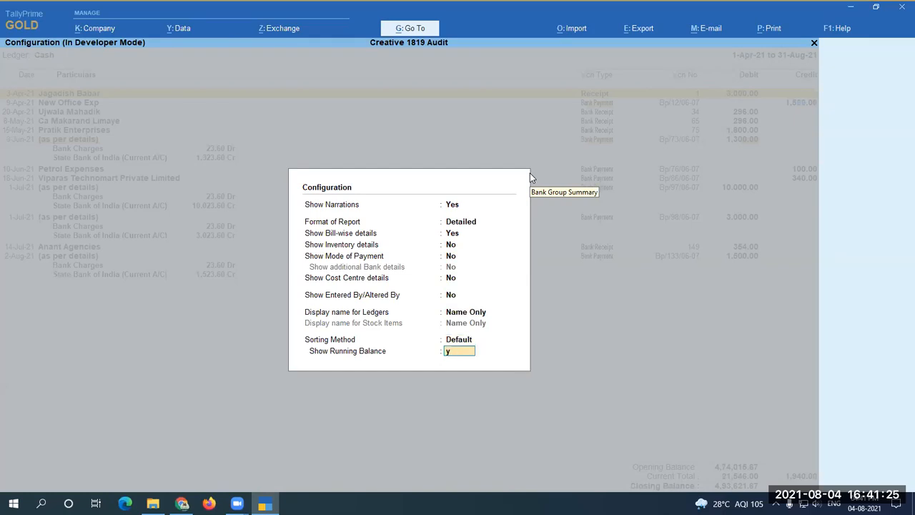
key("Return")
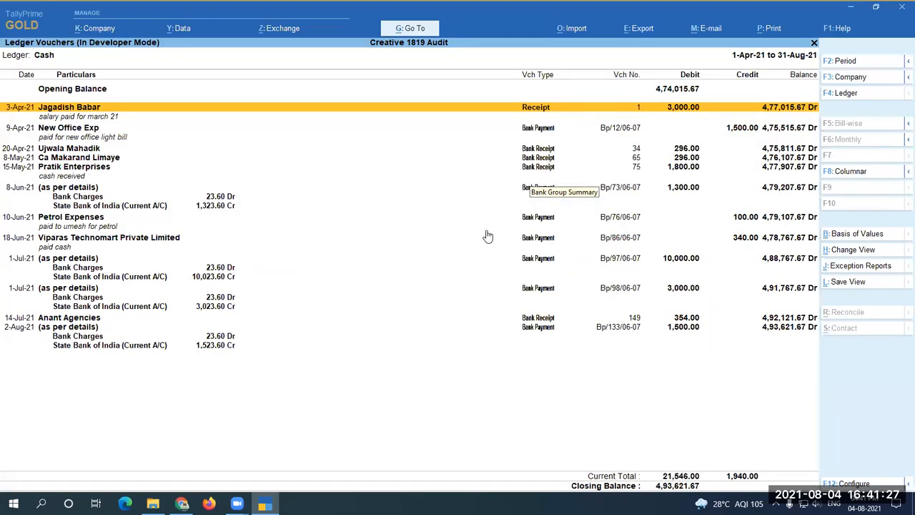
left_click(696, 328)
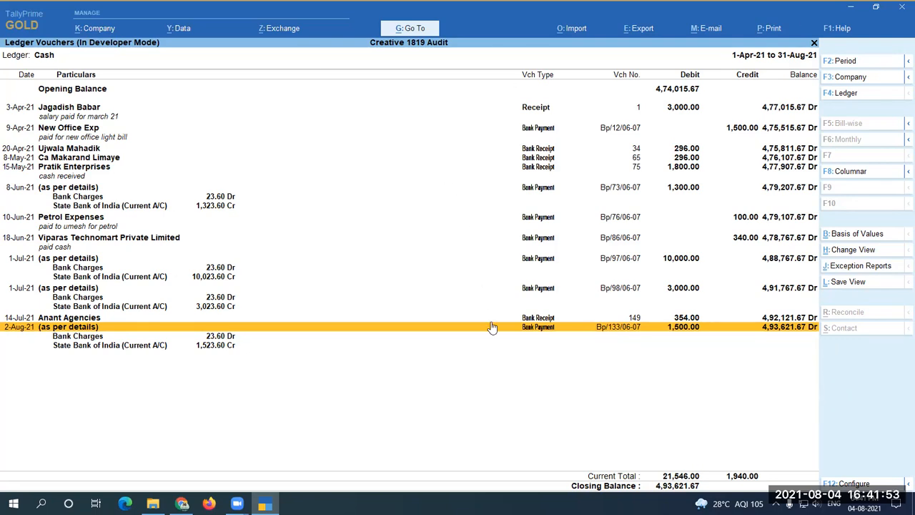
Step: Name the saved view 'Mycash Book', not default, available to all companies
left_click(853, 284)
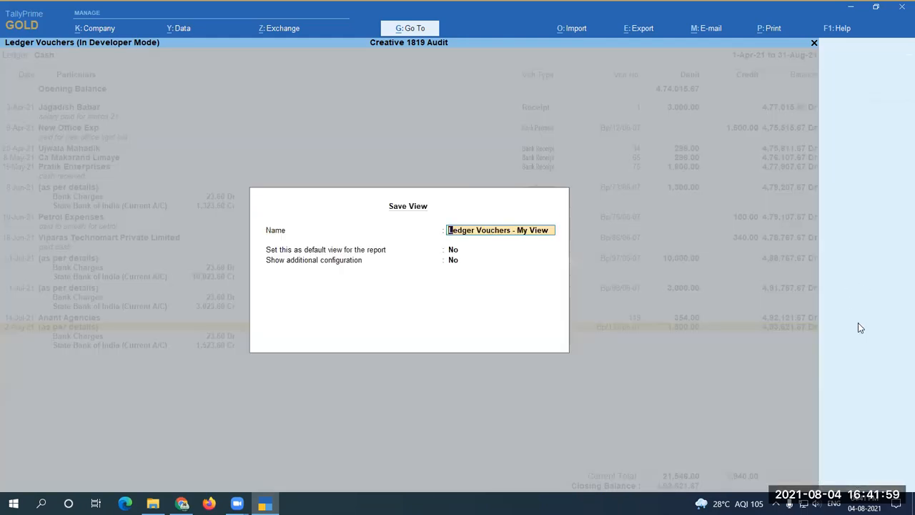
type("My")
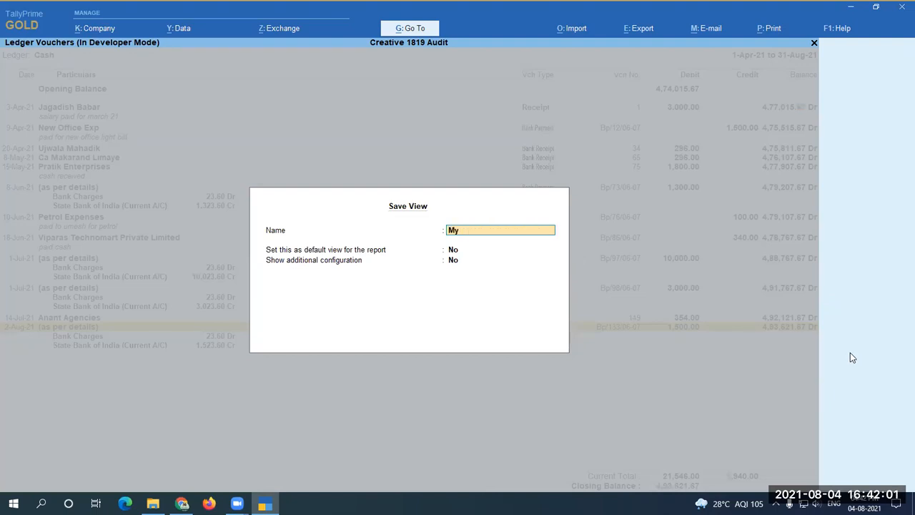
type("cash Book")
key("Return")
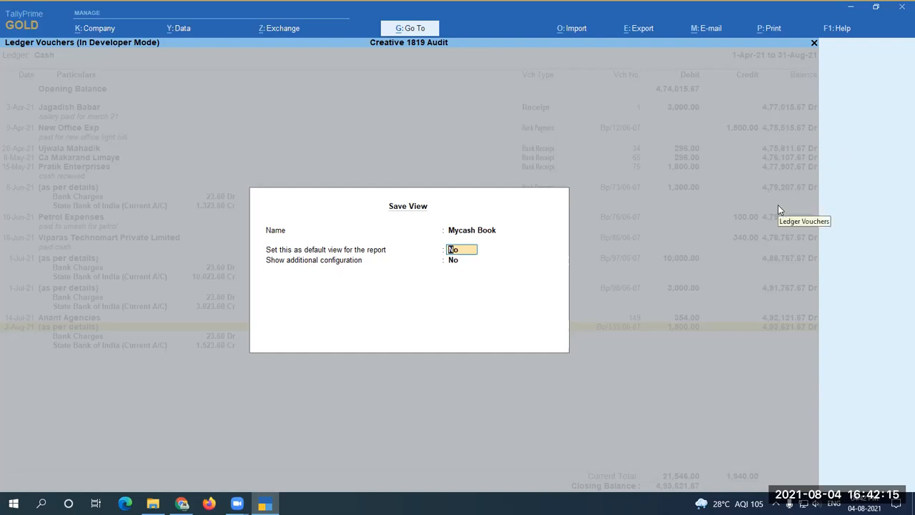
key("Return")
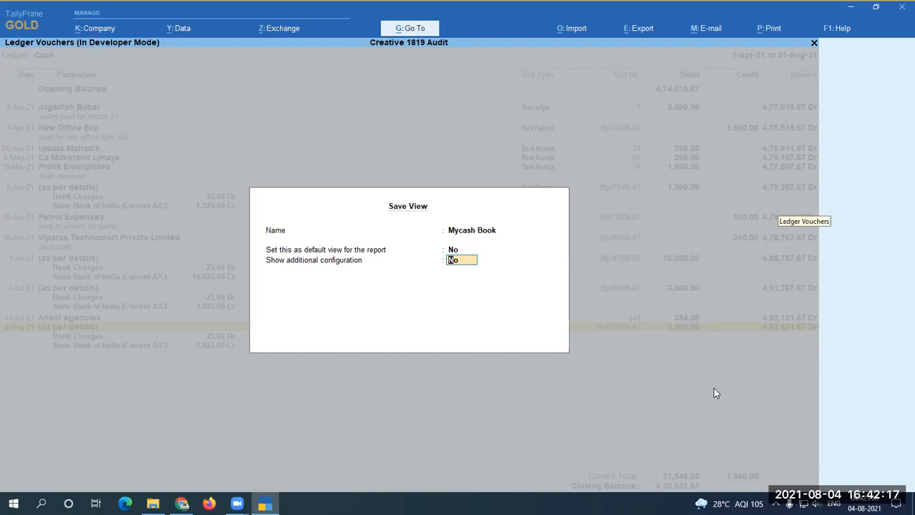
key("y")
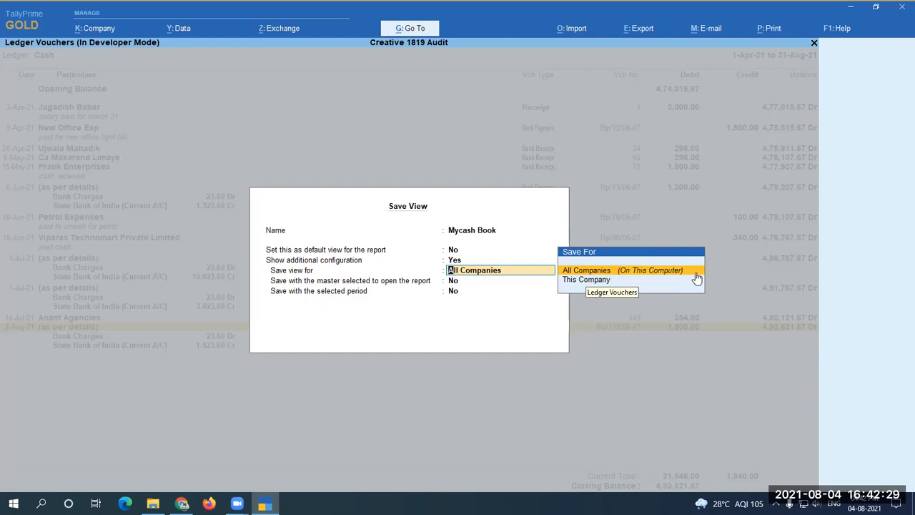
key("Down")
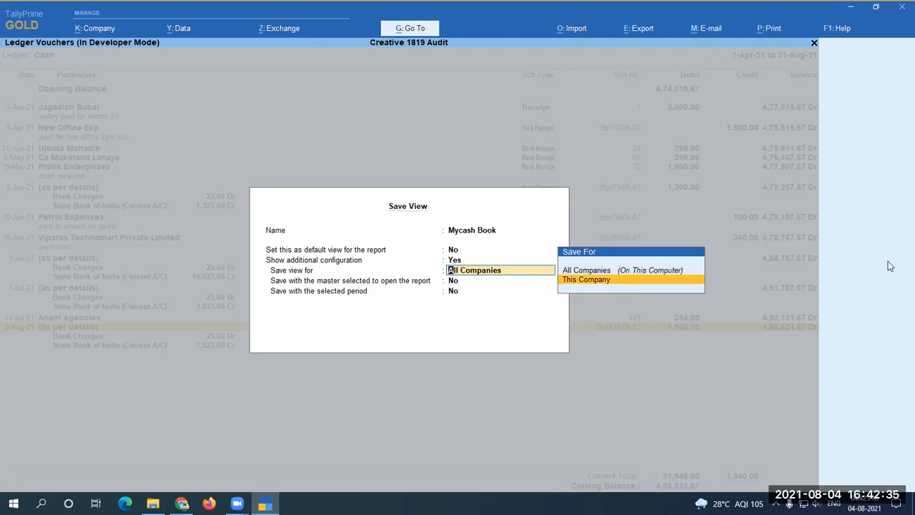
key("Up")
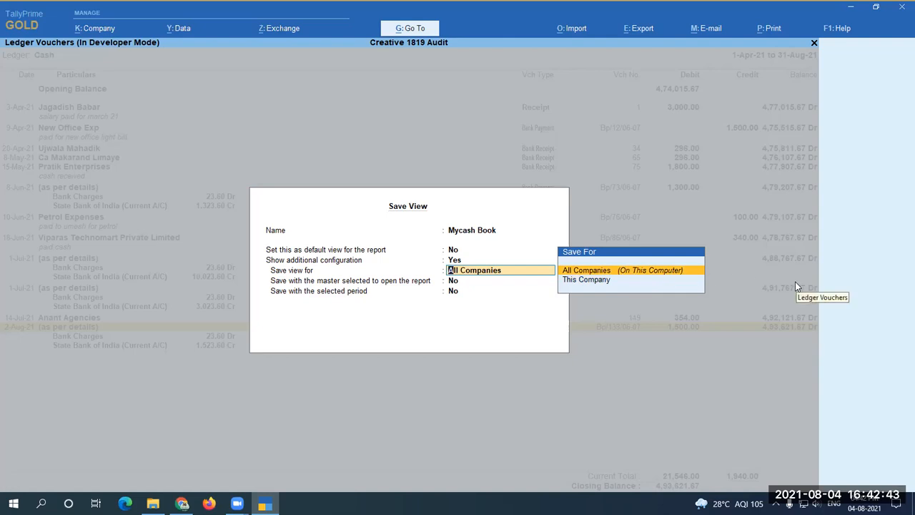
key("Return")
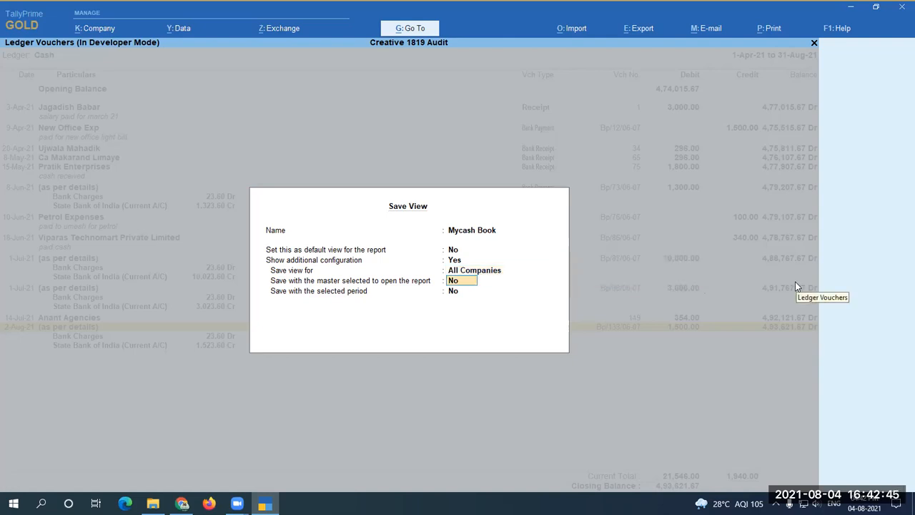
Step: Save the view without a fixed period and return to the Gateway of Tally
left_click(452, 291)
left_click(450, 283)
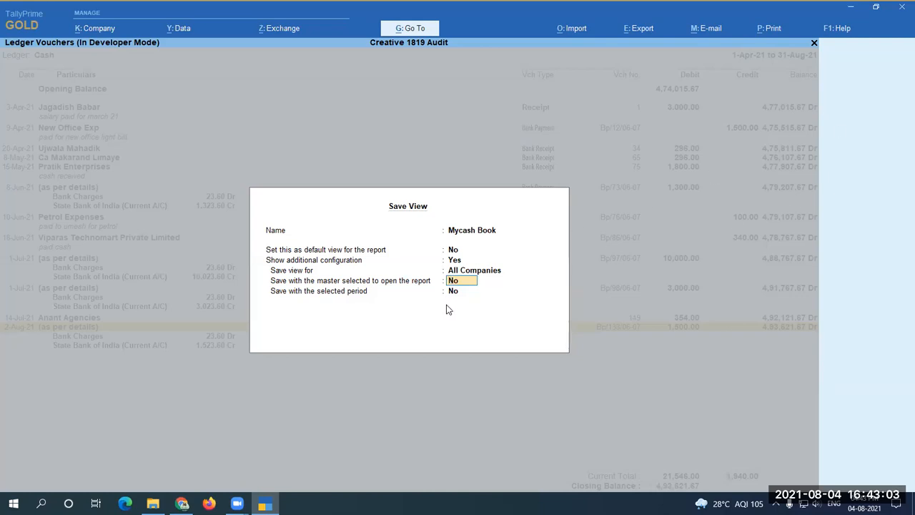
key("Return")
key("Return")
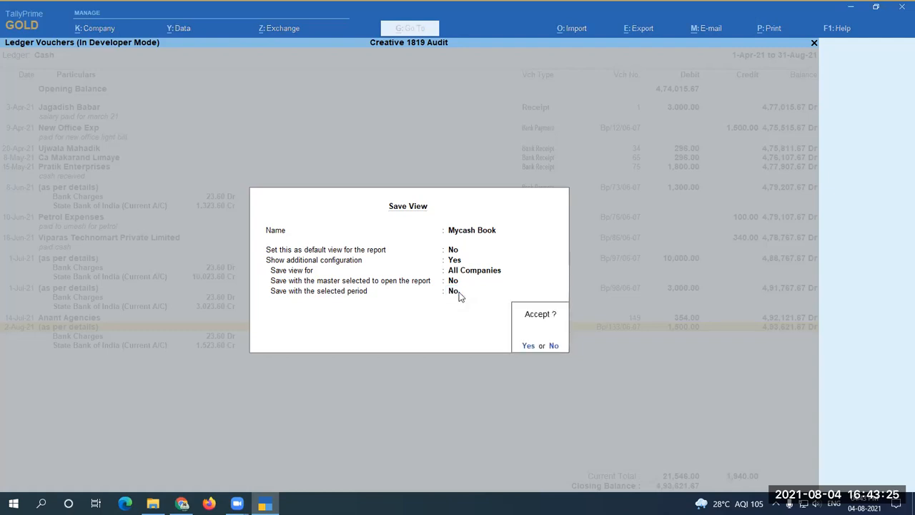
key("Return")
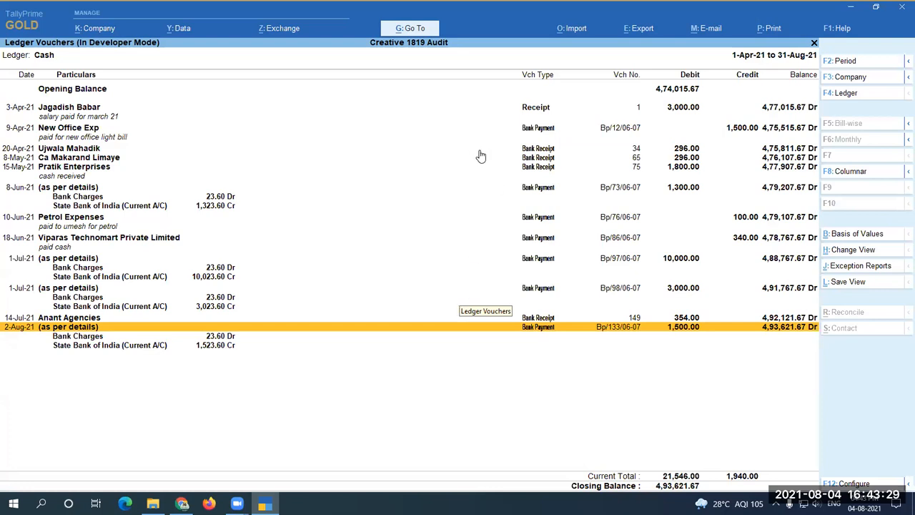
key("Escape")
key("Escape")
key("Escape")
key("Escape")
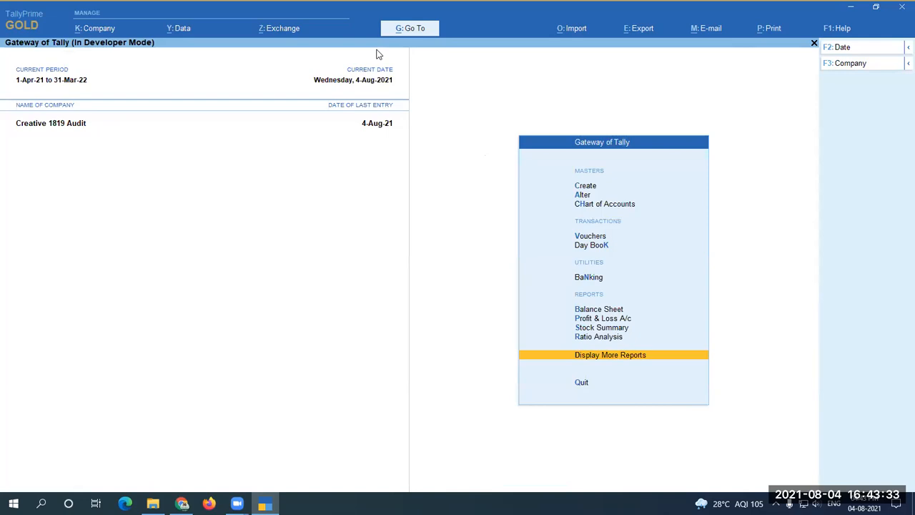
Step: Reopen the Cash ledger under the Mycash Book saved view via Go To (Alt+G)
key("alt+g")
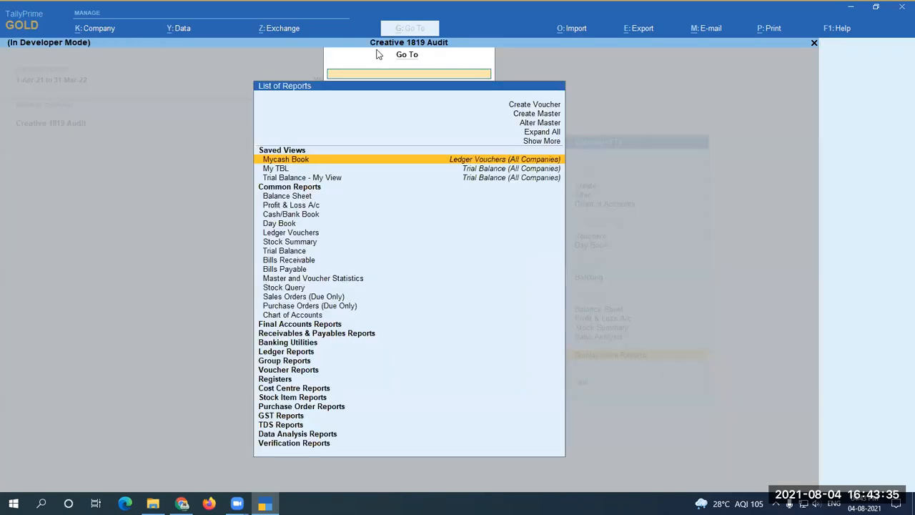
key("Return")
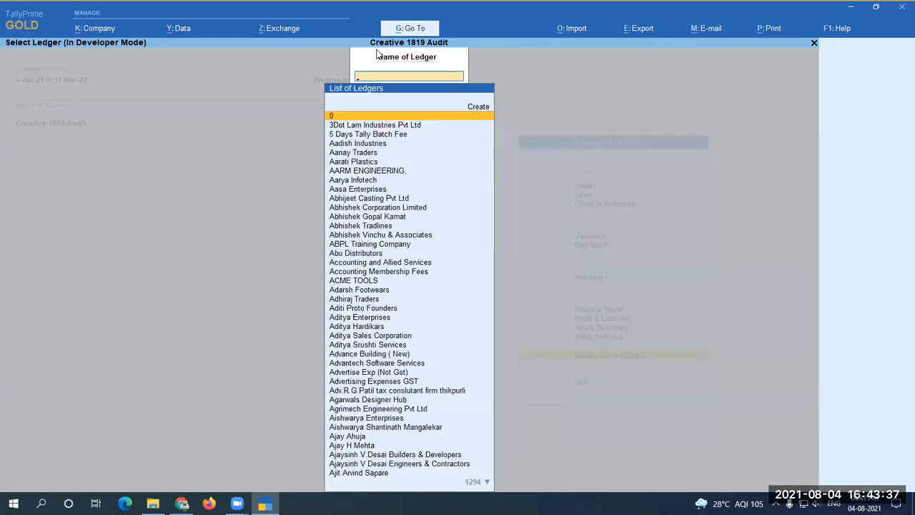
type("Cash")
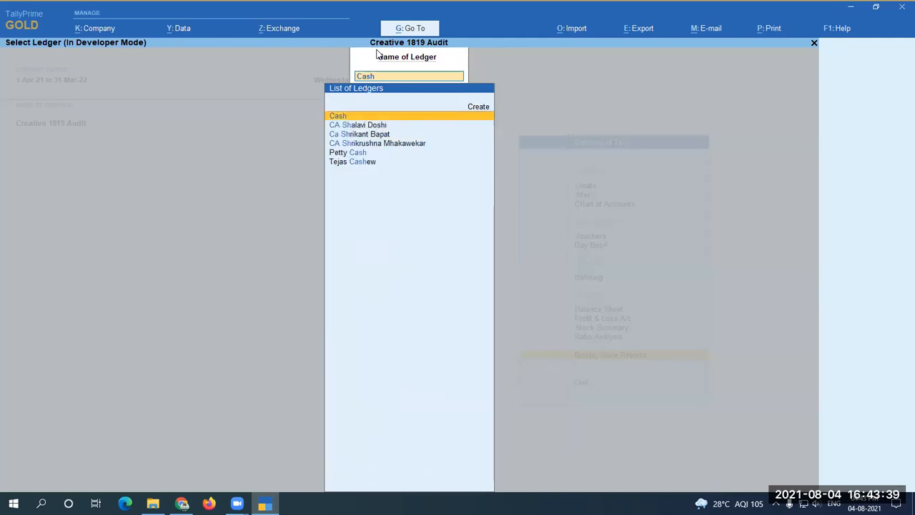
key("Return")
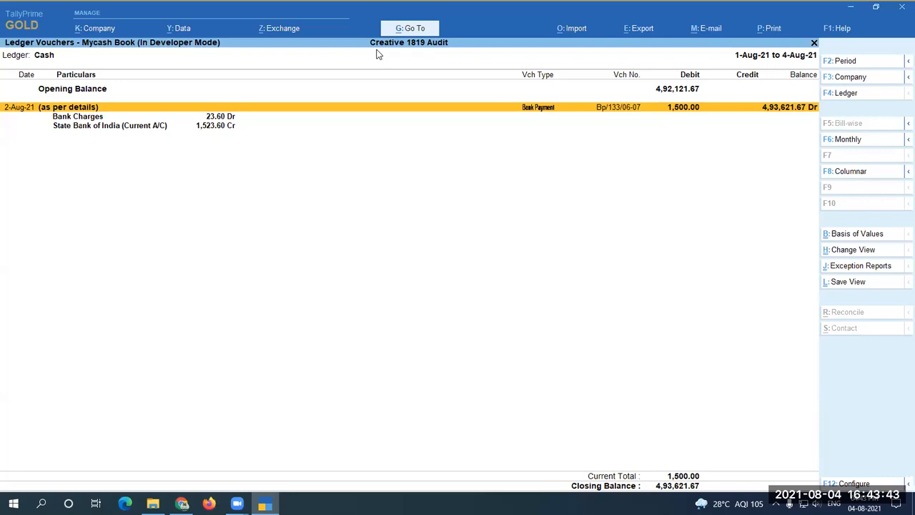
key("alt")
Step: Change the Cash ledger's period to start from 1-4-2021 through 4-Aug-21
key("alt+F2")
type("1-4")
key("Return")
key("Return")
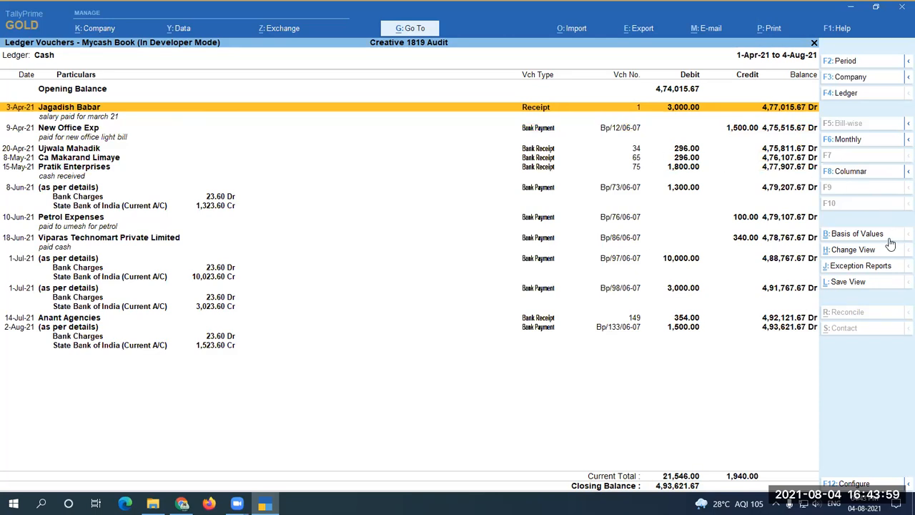
Step: Save the view as 'New Cash Book' for all companies, keeping the selected period
key("ctrl+l")
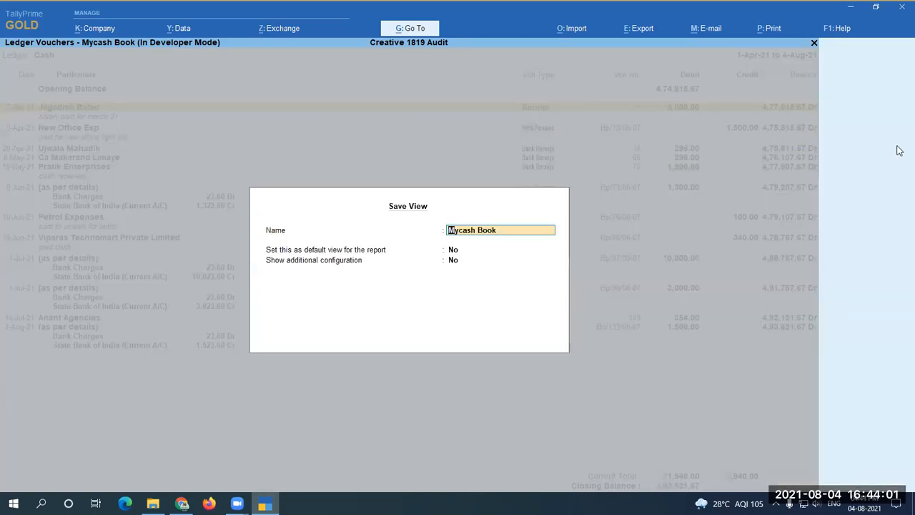
type("New Cash boo")
key("Return")
key("Return")
type("y")
key("Return")
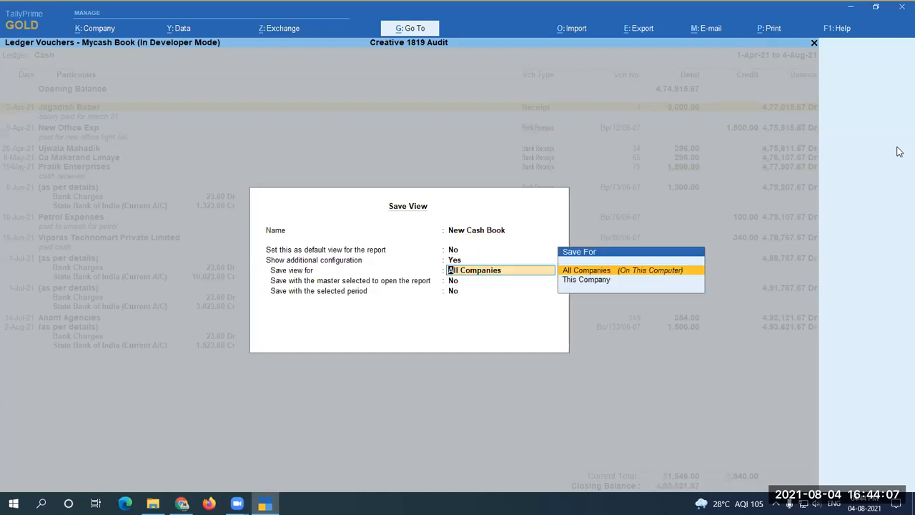
key("Return")
key("Return")
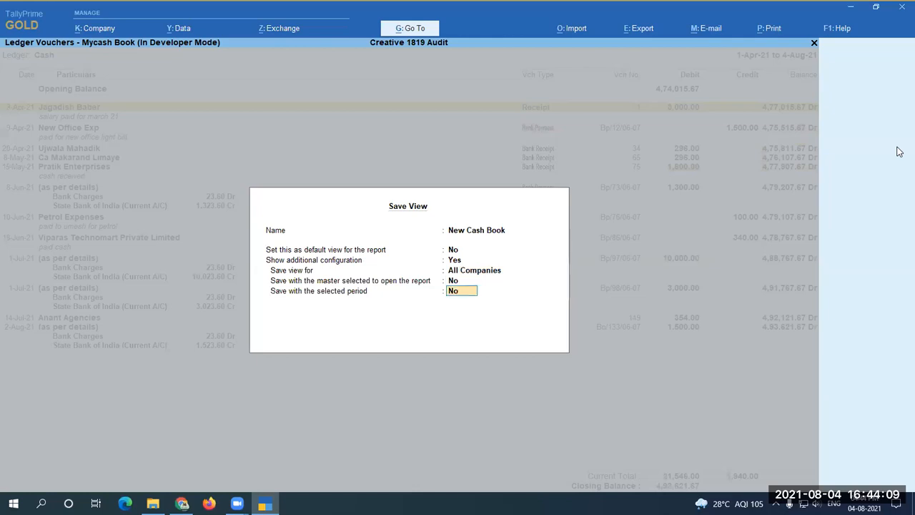
type("y")
key("Return")
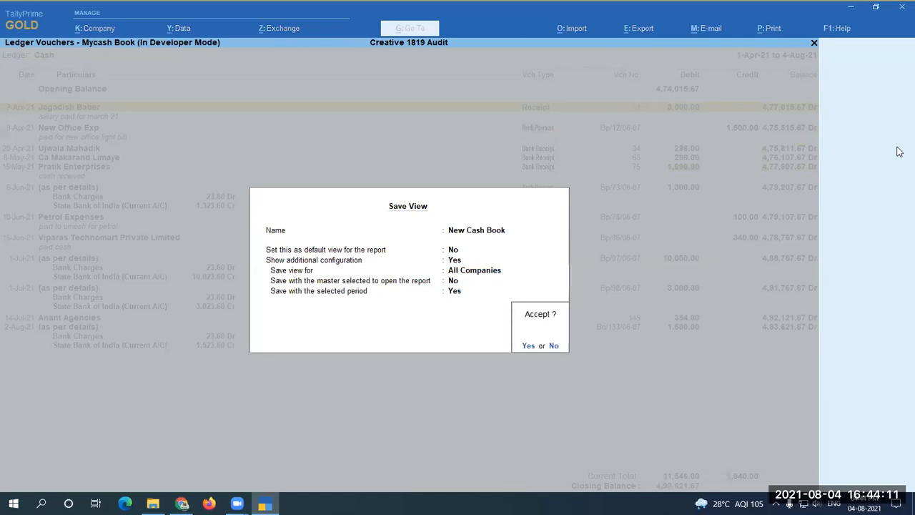
key("Return")
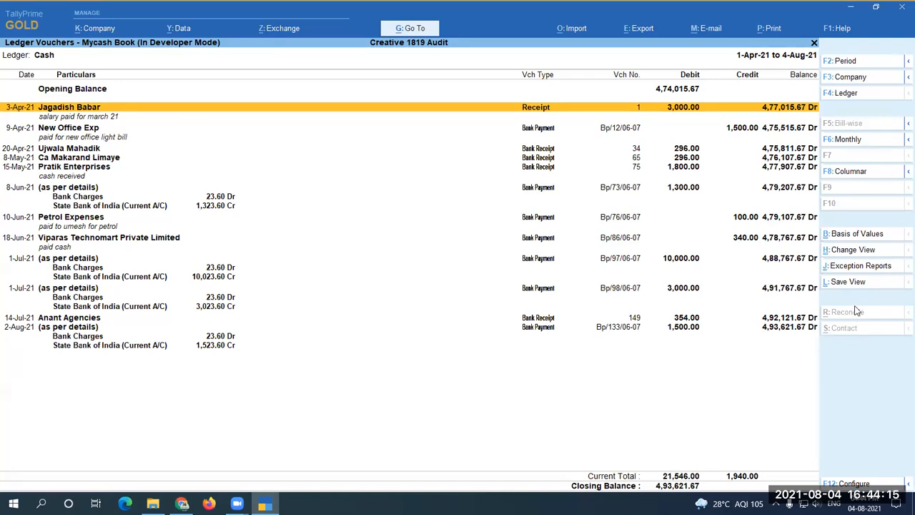
Step: Open the Cash ledger under the New Cash Book saved view via Go To (Alt+G)
key("Escape")
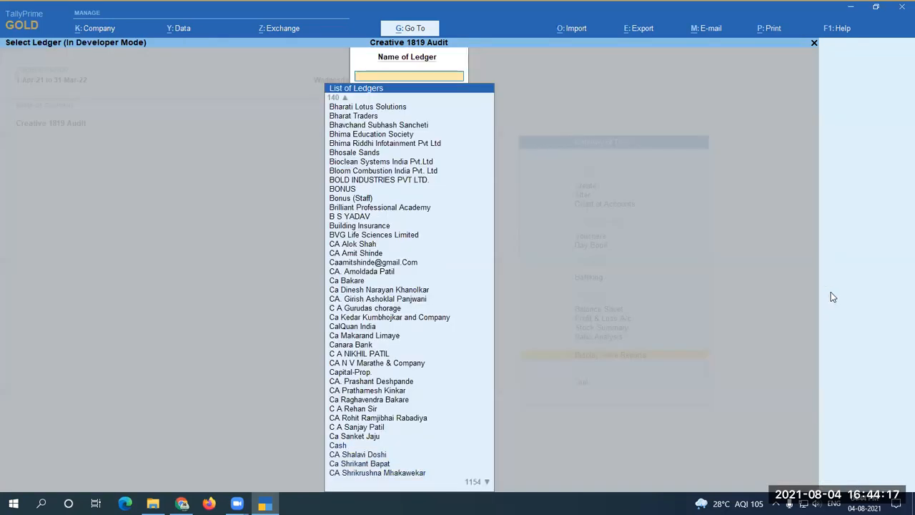
key("Escape")
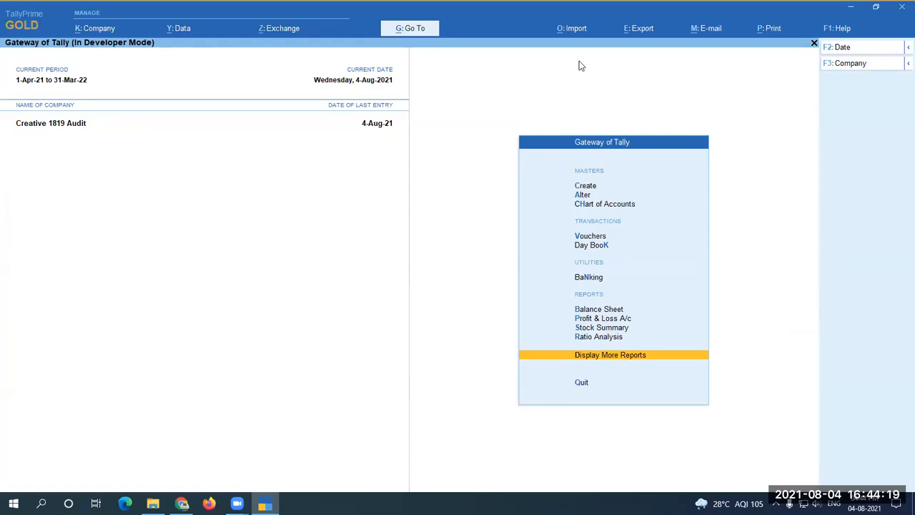
key("alt+g")
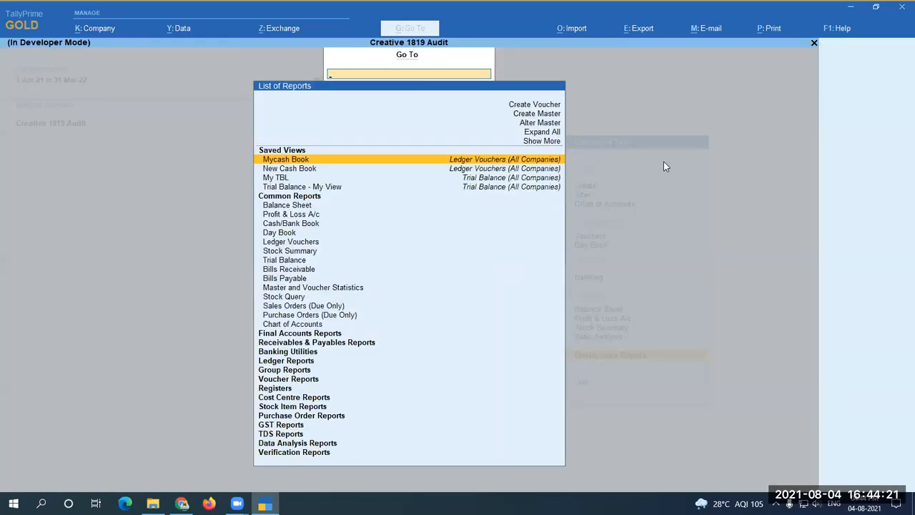
key("Down")
key("Up")
key("Down")
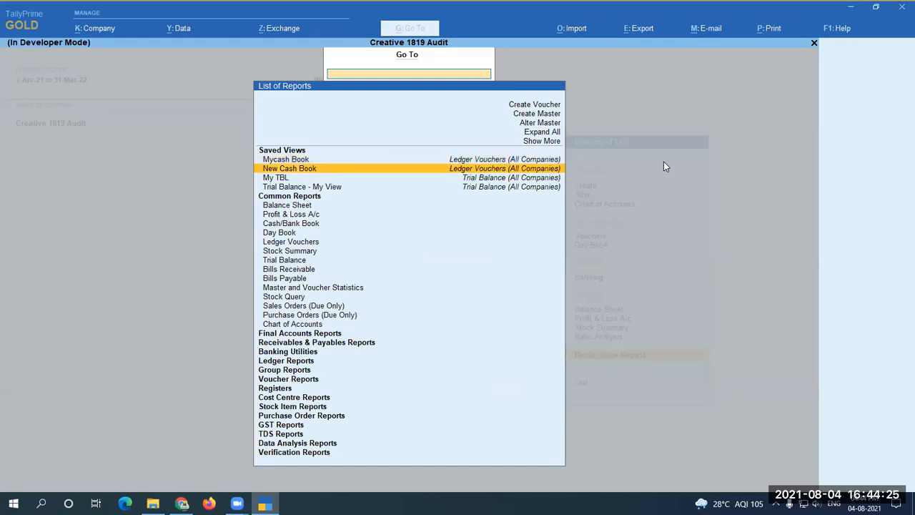
key("Return")
type("cas")
key("Down")
key("Down")
key("Down")
key("Return")
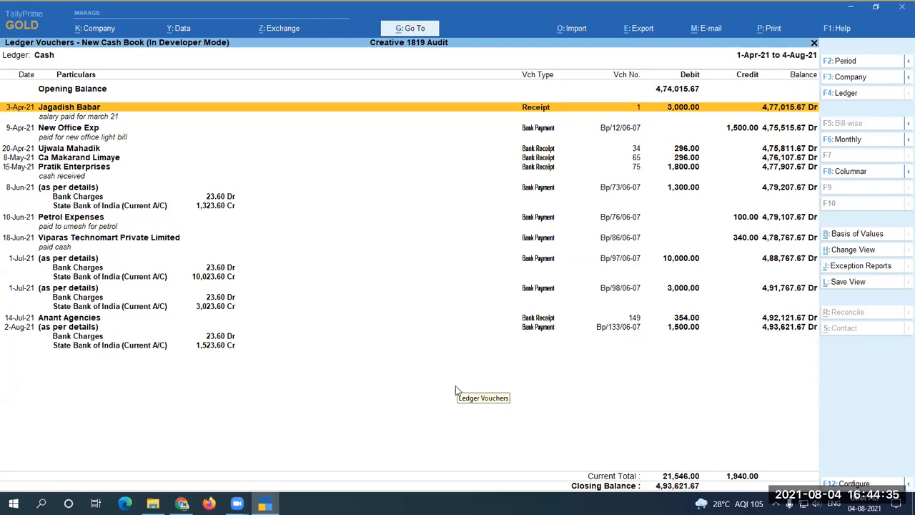
left_click(491, 60)
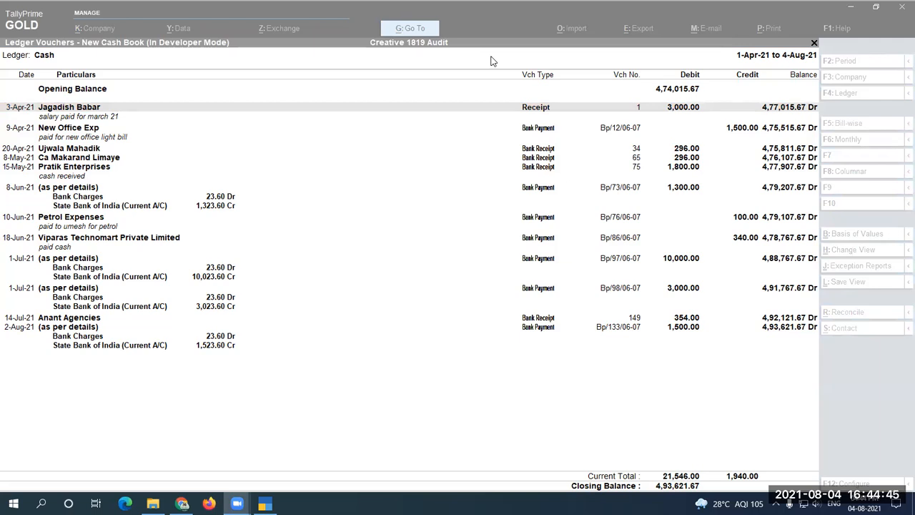
Step: Open the GST SALES ledger vouchers from Account Books > Ledger, filtering by 'sales'
left_click(411, 355)
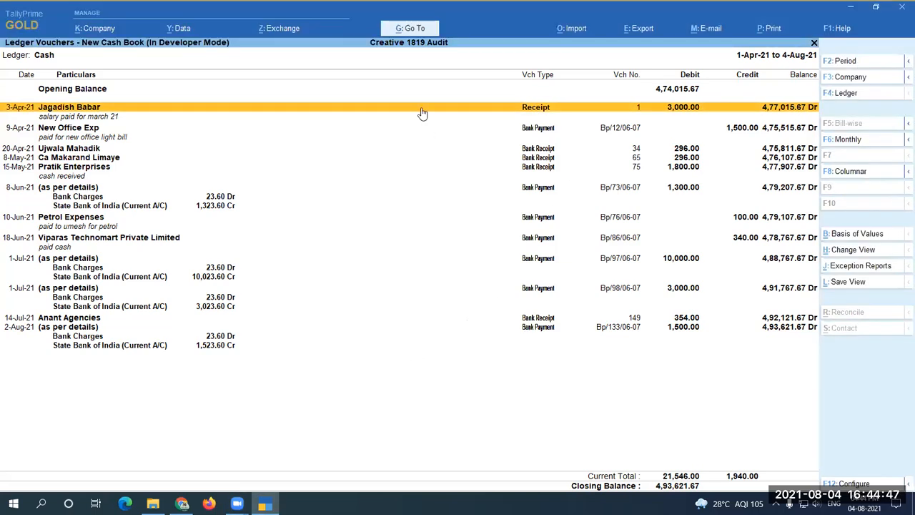
key("Escape")
key("Escape")
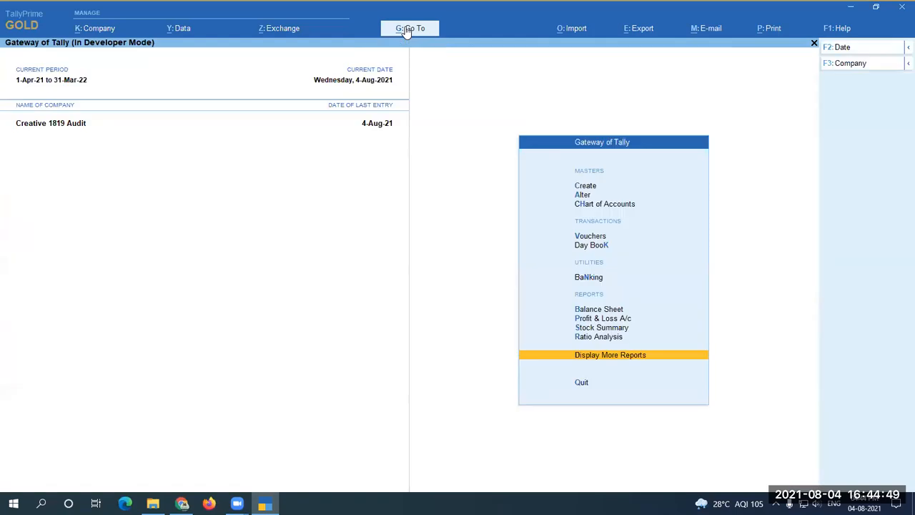
key("Return")
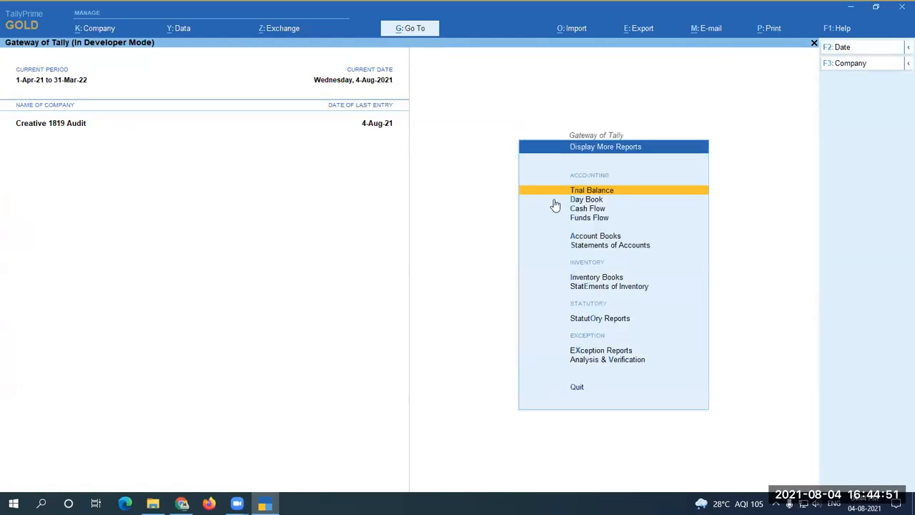
key("a")
left_click(551, 203)
type("s")
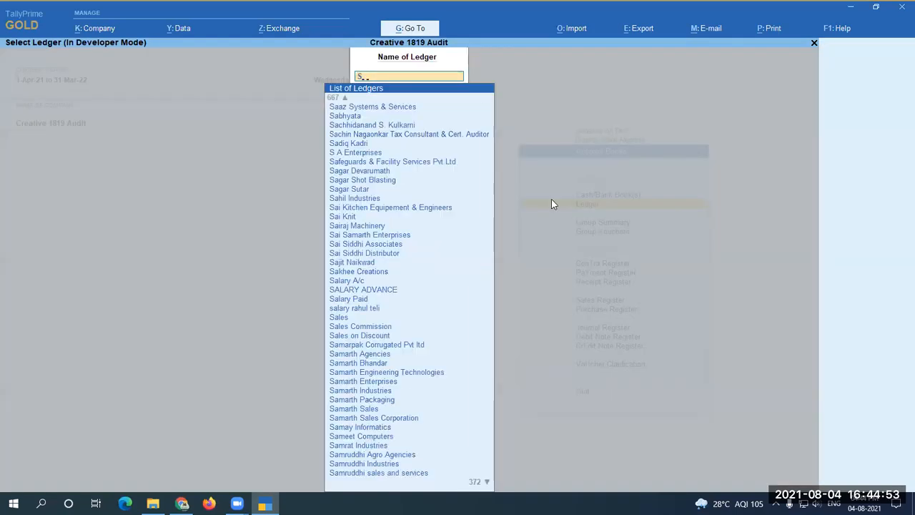
type("ales")
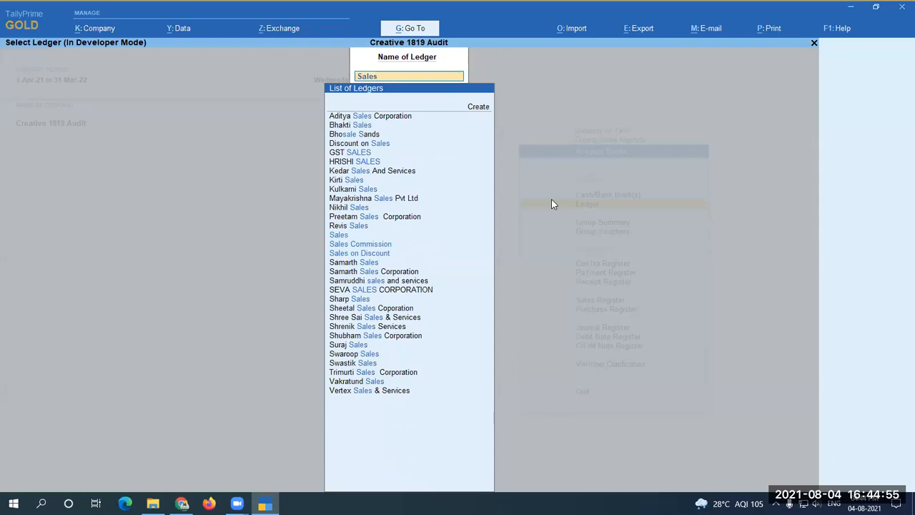
key("Down")
key("Down")
key("Down")
key("Down")
key("Up")
key("Up")
key("Up")
key("Up")
key("Up")
key("Up")
key("Up")
key("Up")
key("Up")
key("Up")
key("Up")
key("Up")
key("Up")
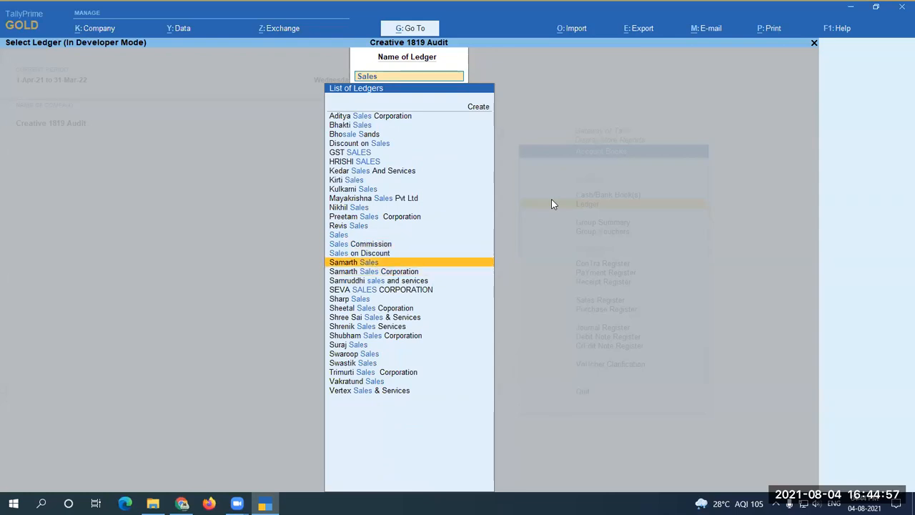
key("Return")
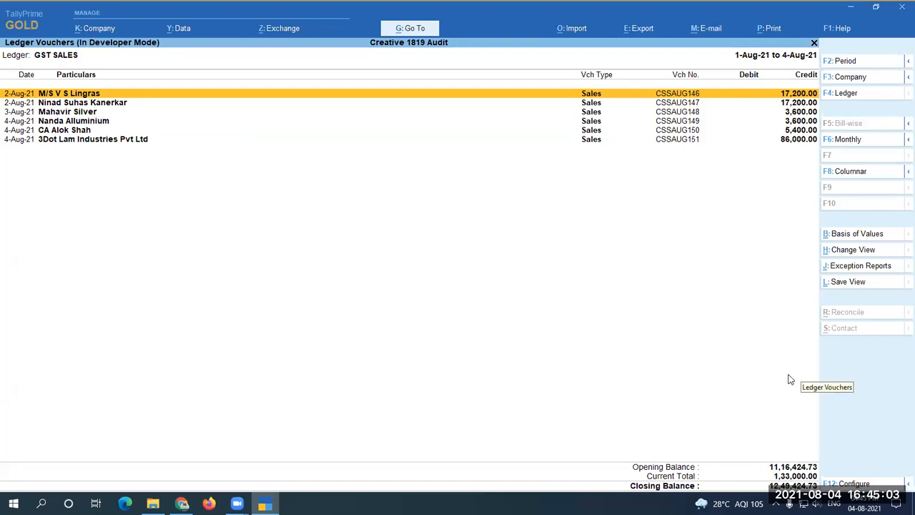
Step: Save the GST SALES report as view 'Abcd' for all companies, keeping ledger and period, then return home
left_click(847, 284)
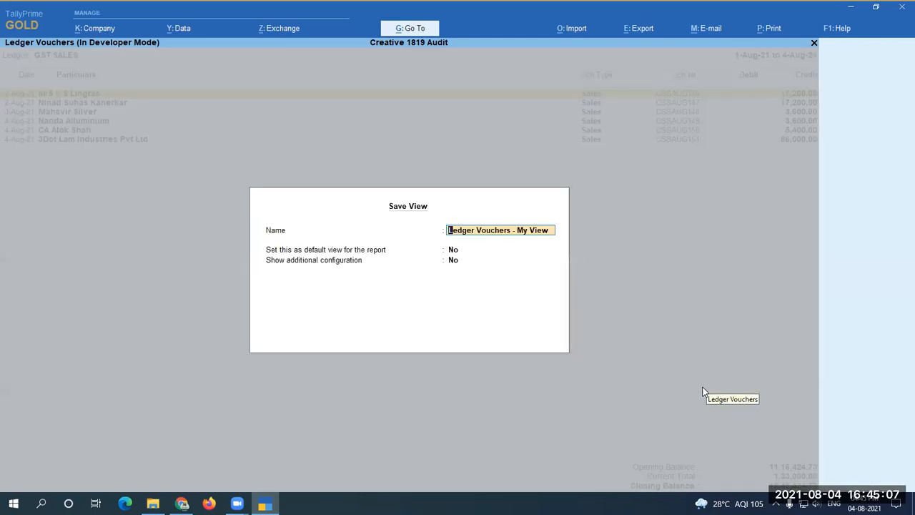
type("Abcd")
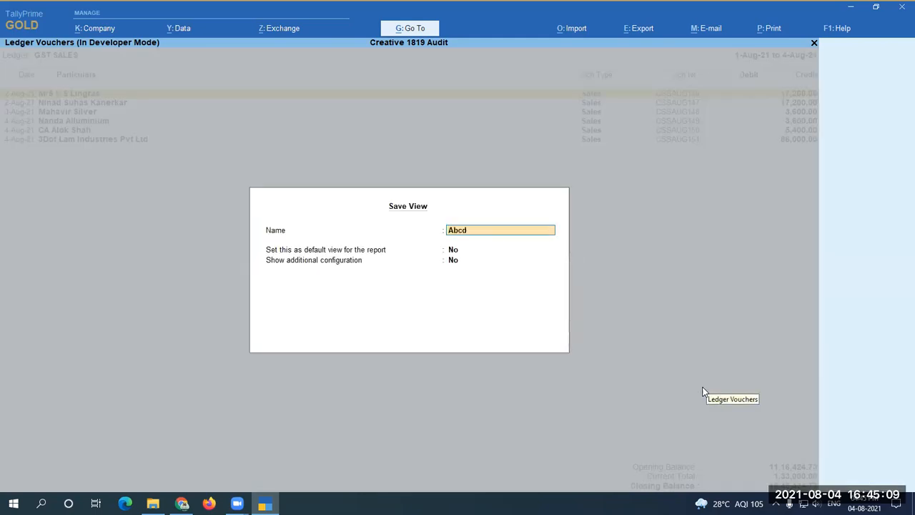
key("Return")
key("Return")
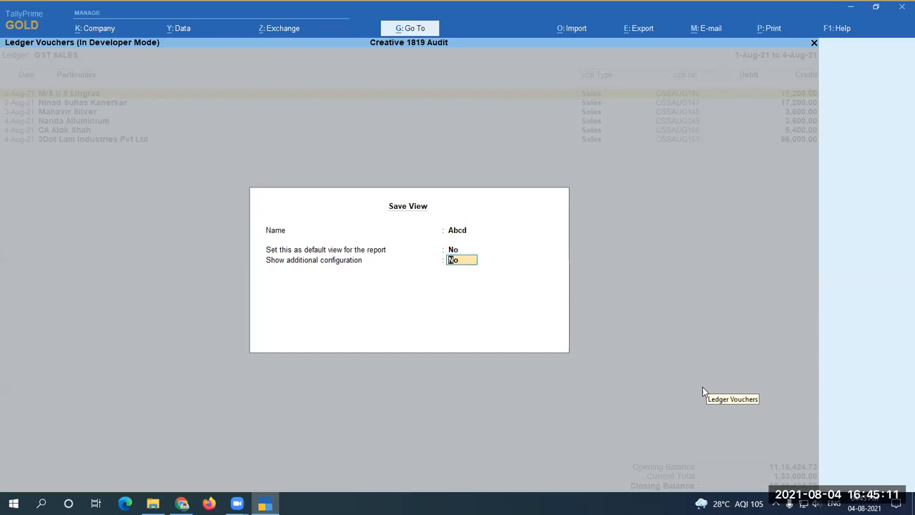
key("y")
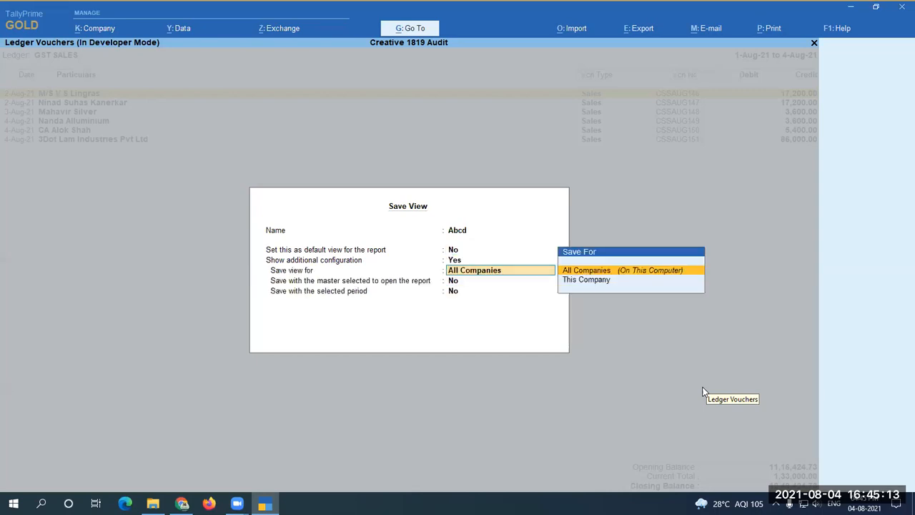
key("Return")
type("y")
key("Return")
type("y")
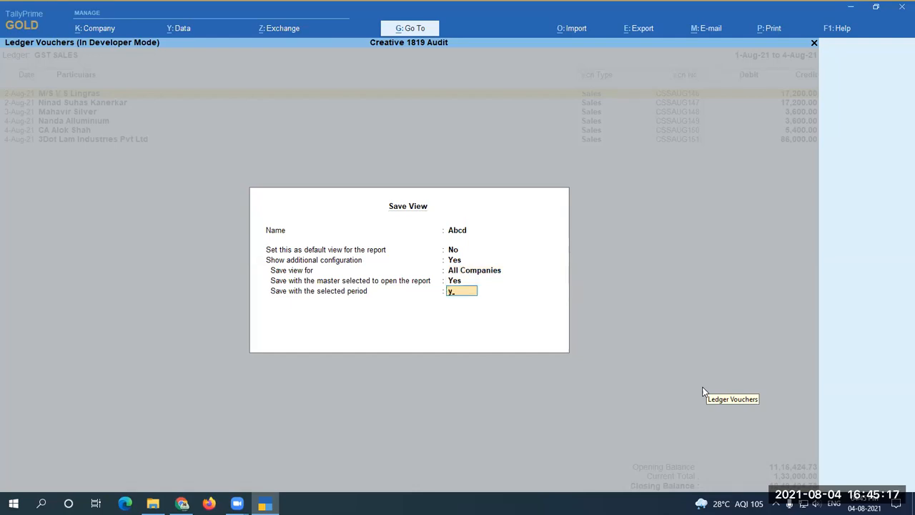
key("Return")
key("y")
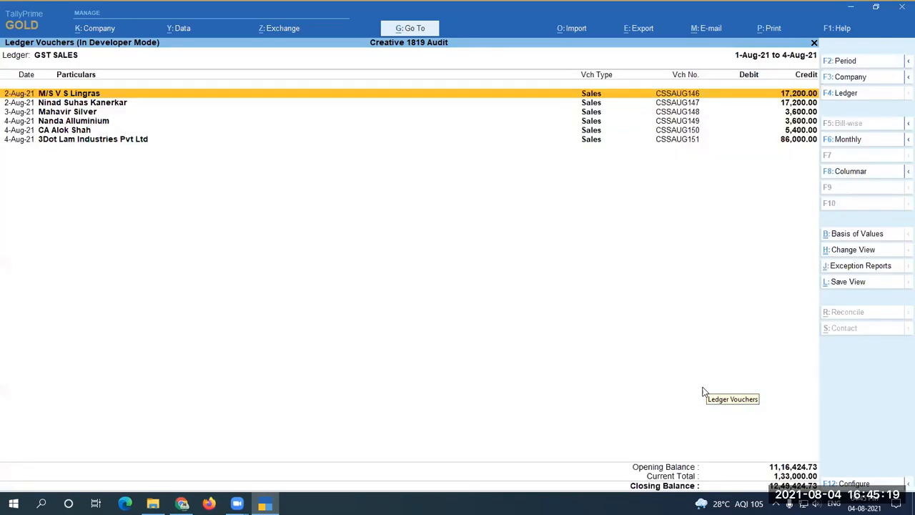
key("Escape")
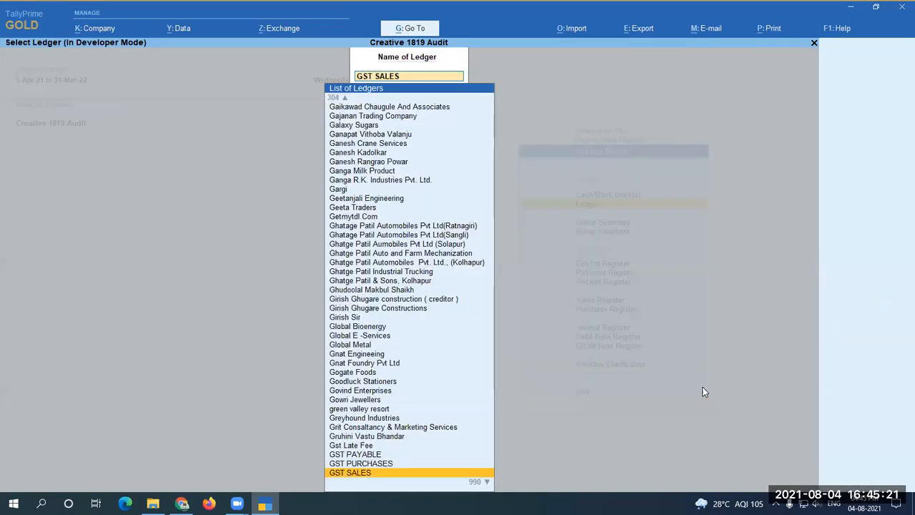
key("Escape")
key("Escape")
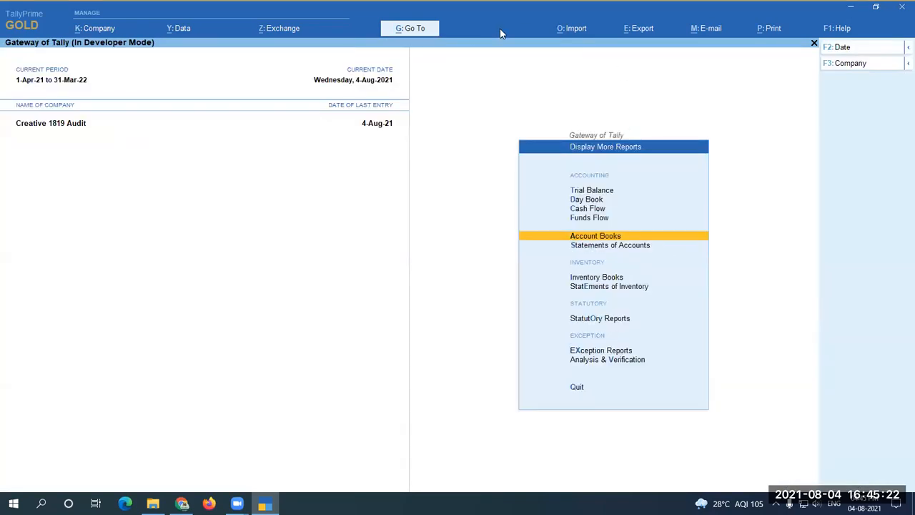
left_click(420, 32)
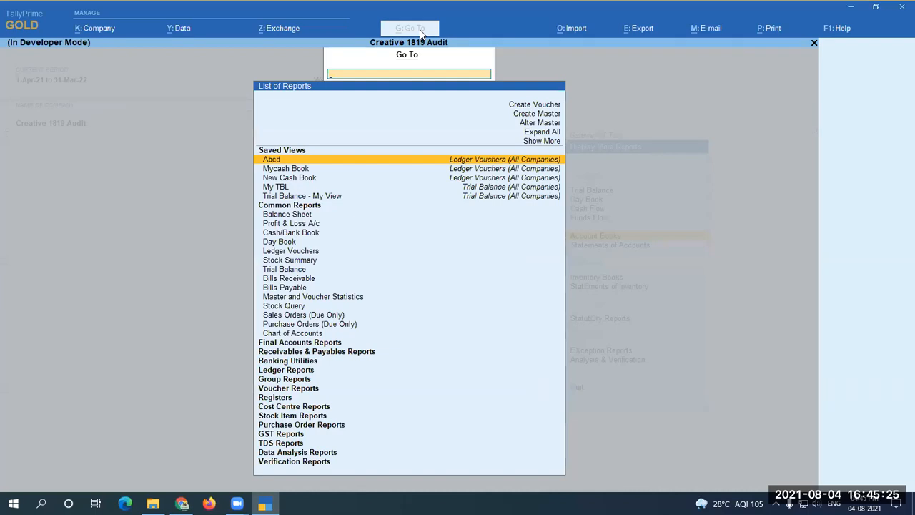
left_click(274, 161)
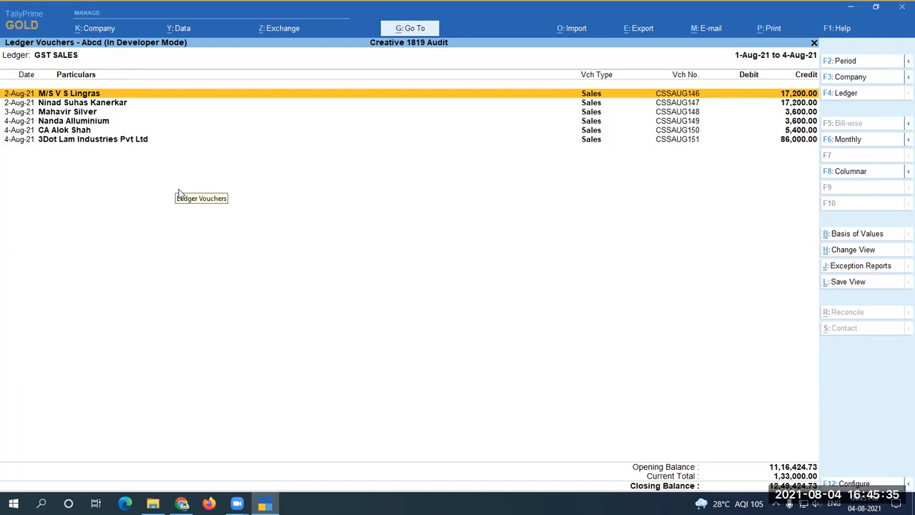
key("Escape")
key("Escape")
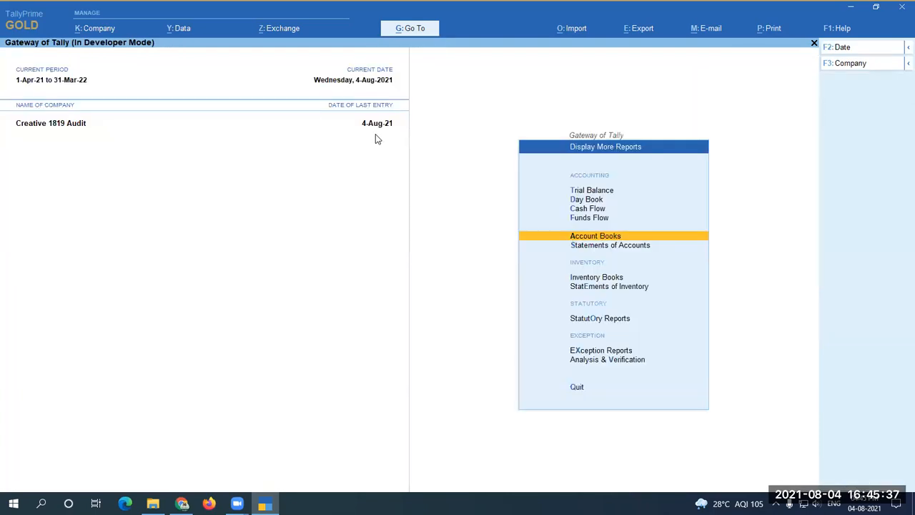
left_click(411, 28)
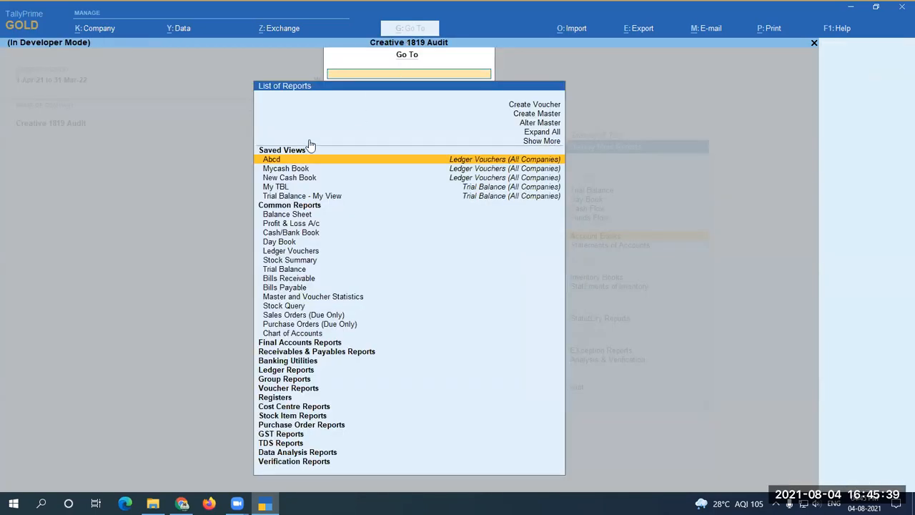
left_click(284, 170)
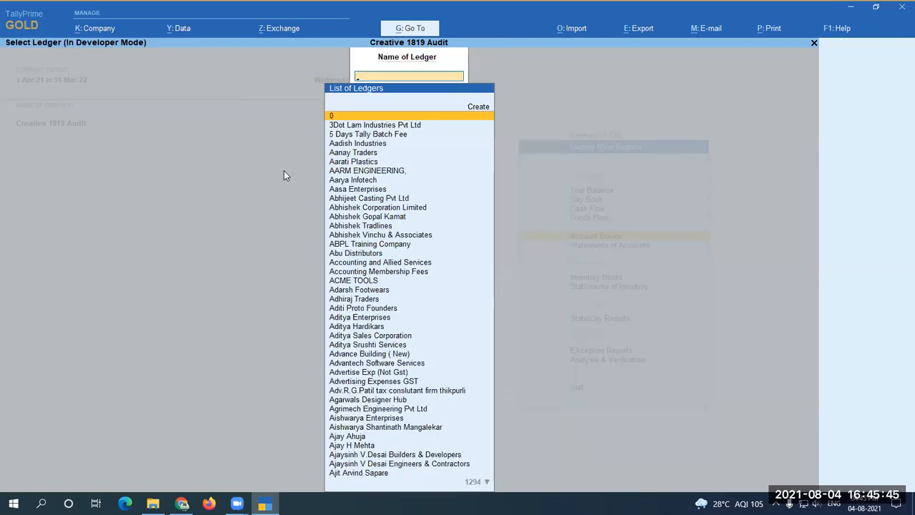
key("Down")
key("Return")
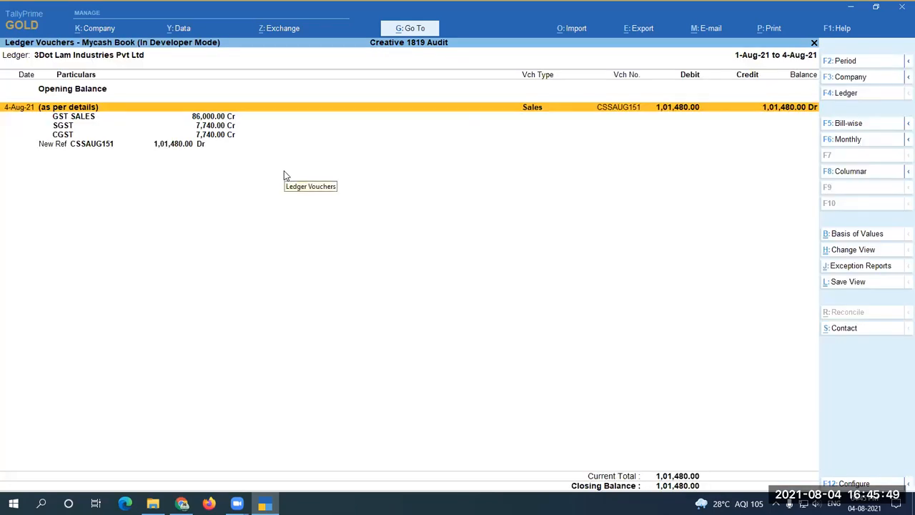
key("Escape")
key("Escape")
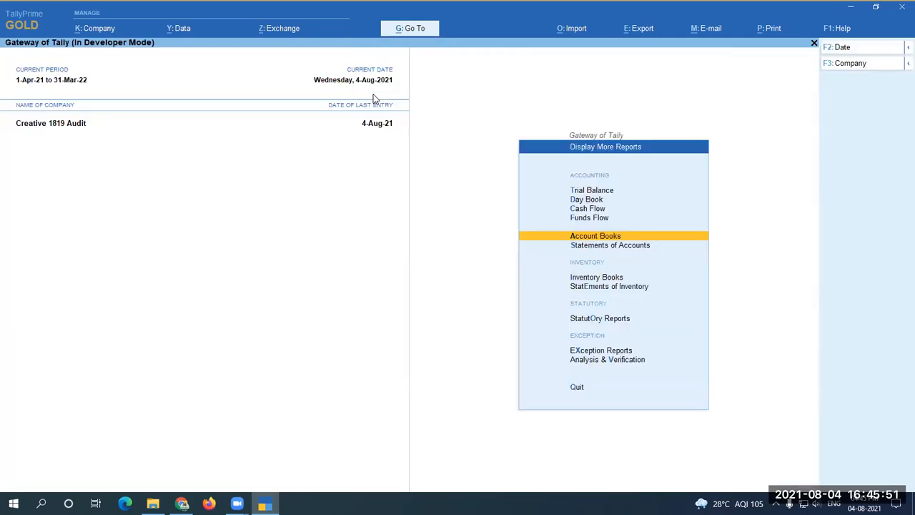
left_click(408, 31)
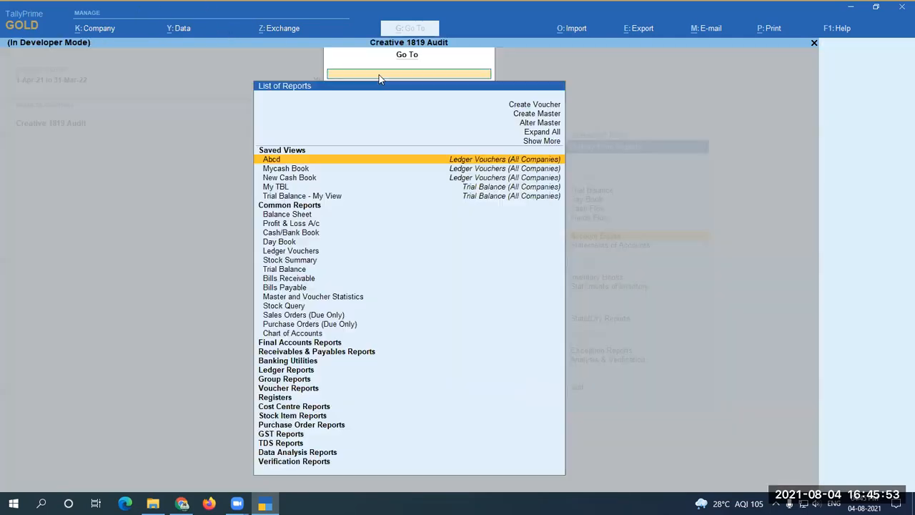
left_click(340, 159)
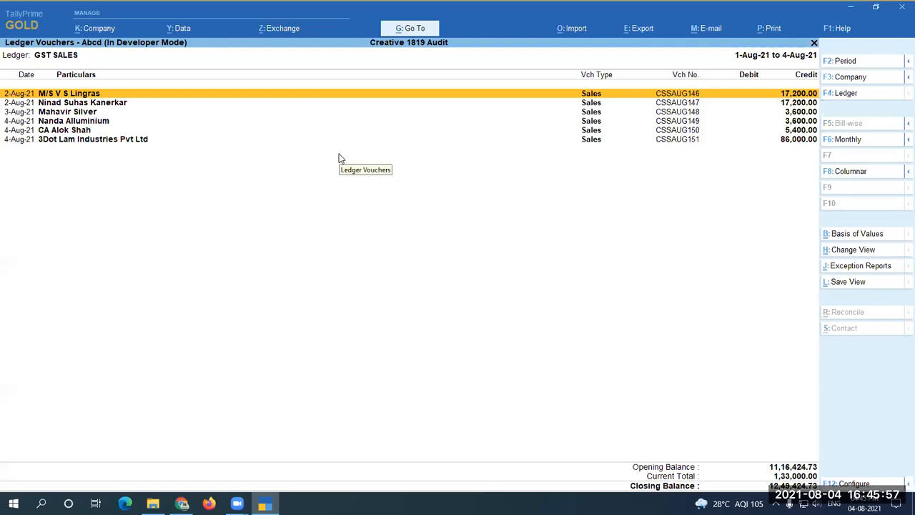
left_click(411, 28)
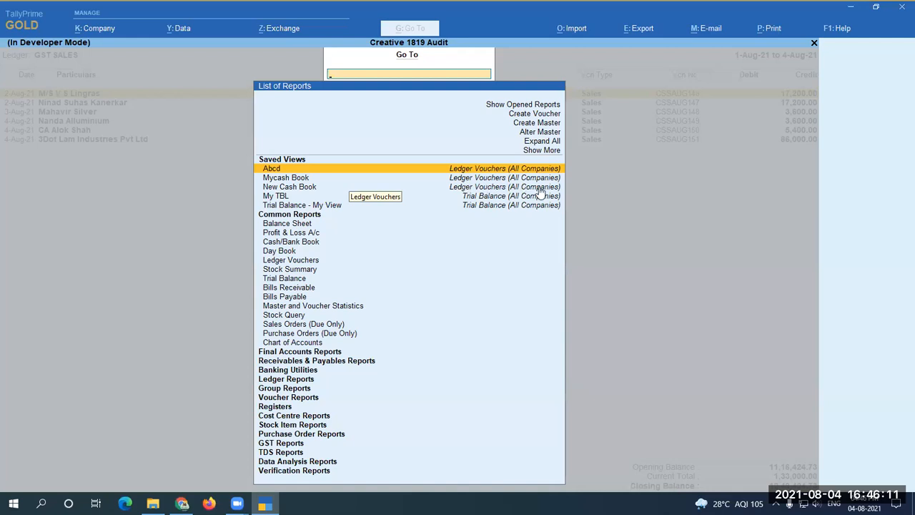
key("Return")
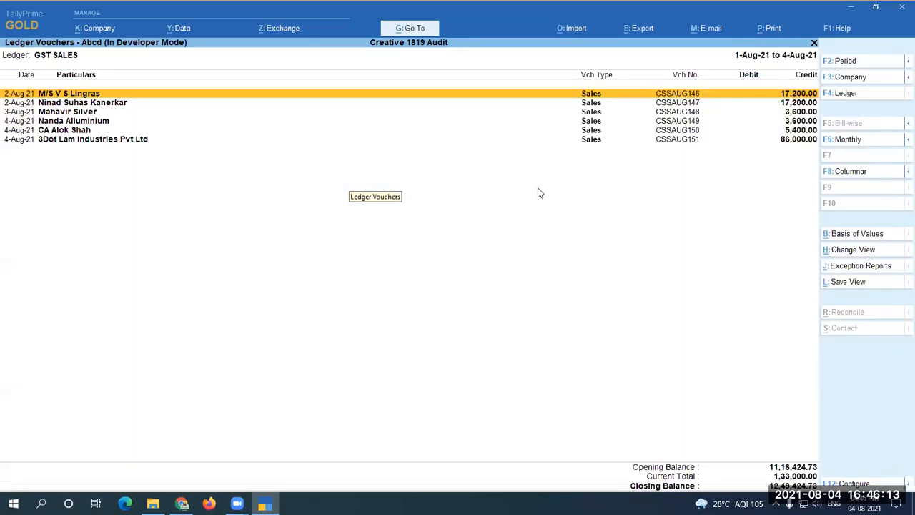
key("Escape")
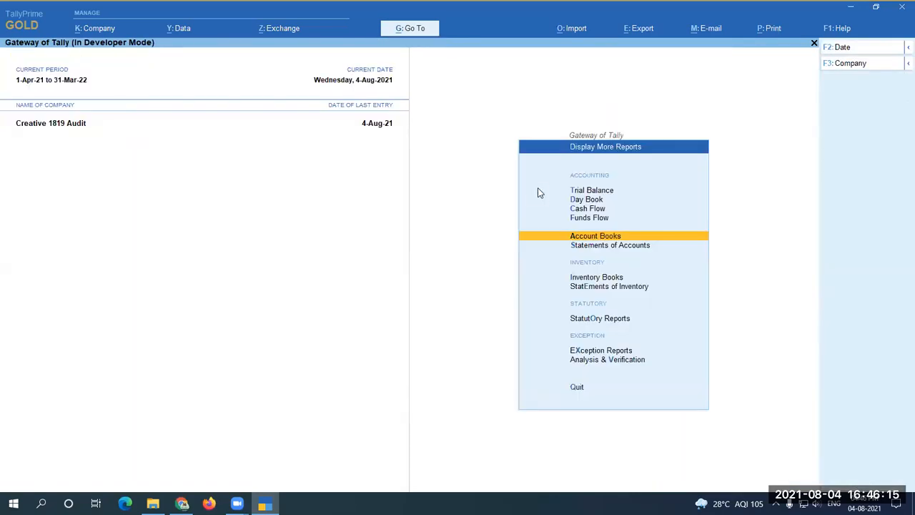
Step: Open the Sales Register's vouchers for the period 1-Apr-21 to 31-Aug-21
key("Escape")
key("d")
key("a")
key("s")
key("Return")
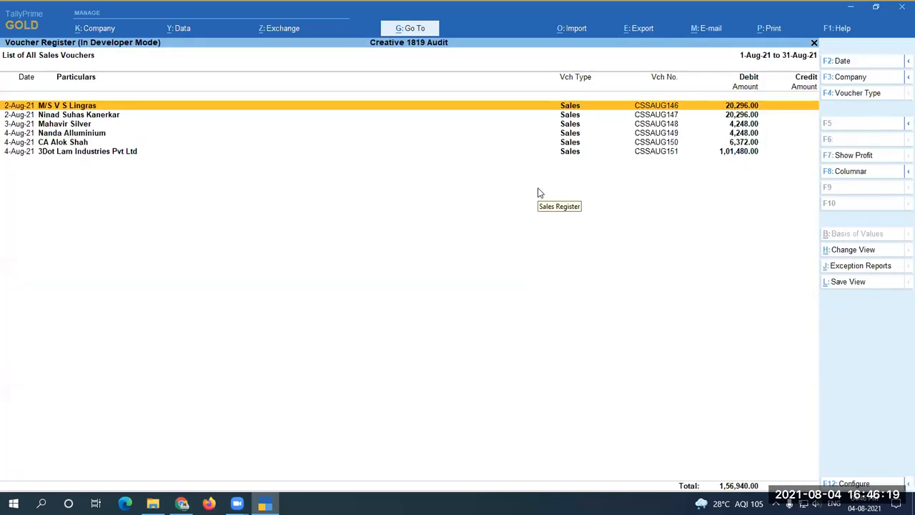
key("alt+F8")
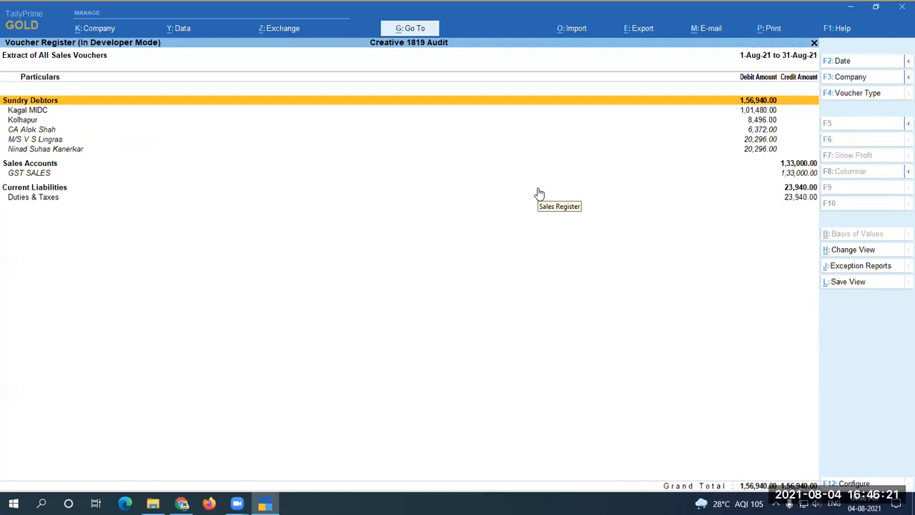
key("Escape")
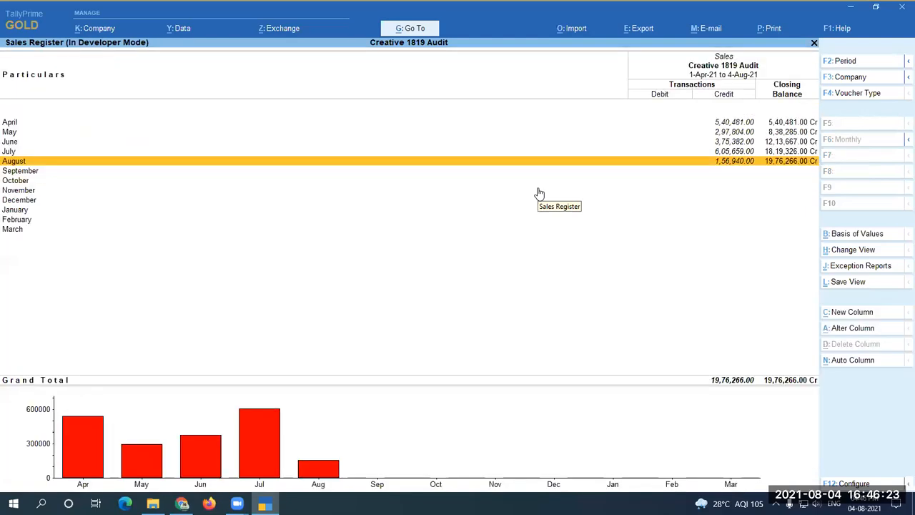
key("Return")
key("alt+F2")
key("Return")
key("Return")
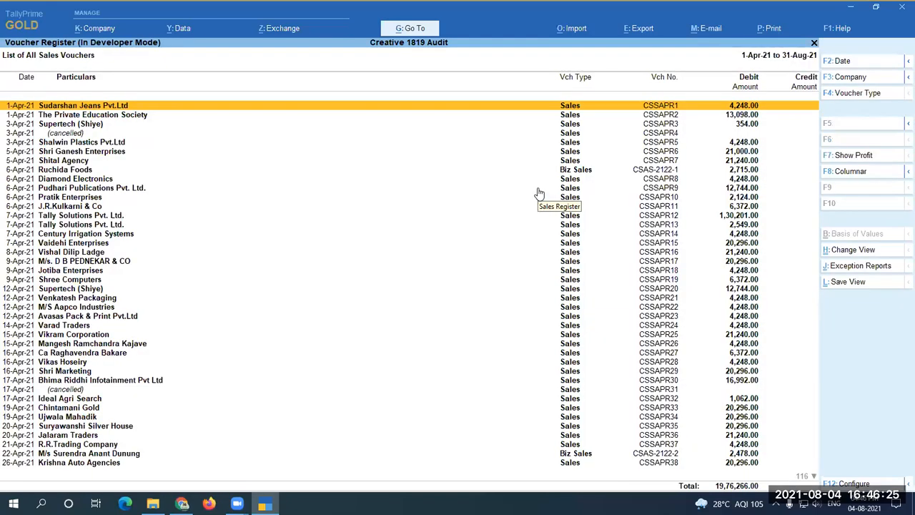
Step: Switch the register to columnar layout with party details and GST columns, and open the range filter
left_click(852, 175)
key("Down")
key("Down")
key("Down")
key("Down")
key("Down")
key("Down")
key("Down")
key("Down")
key("Down")
key("Down")
key("Down")
key("Down")
key("Down")
key("Down")
key("Down")
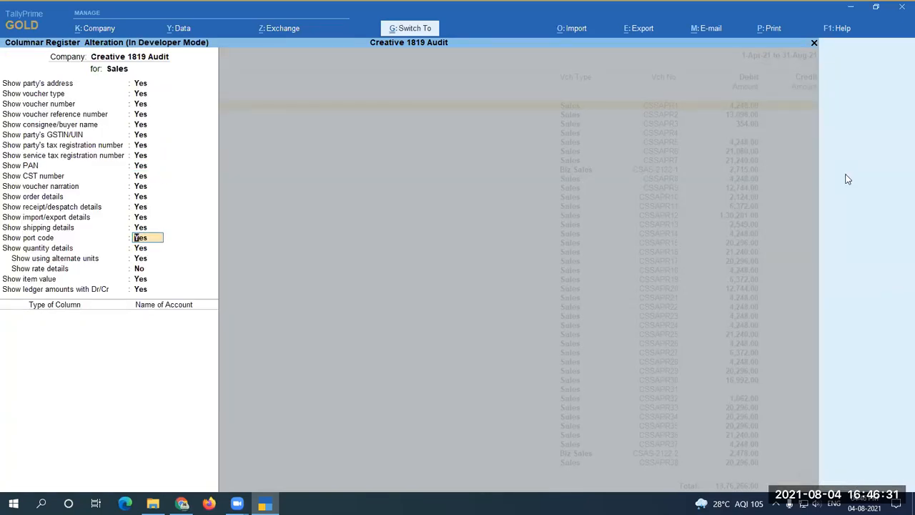
key("ctrl+a")
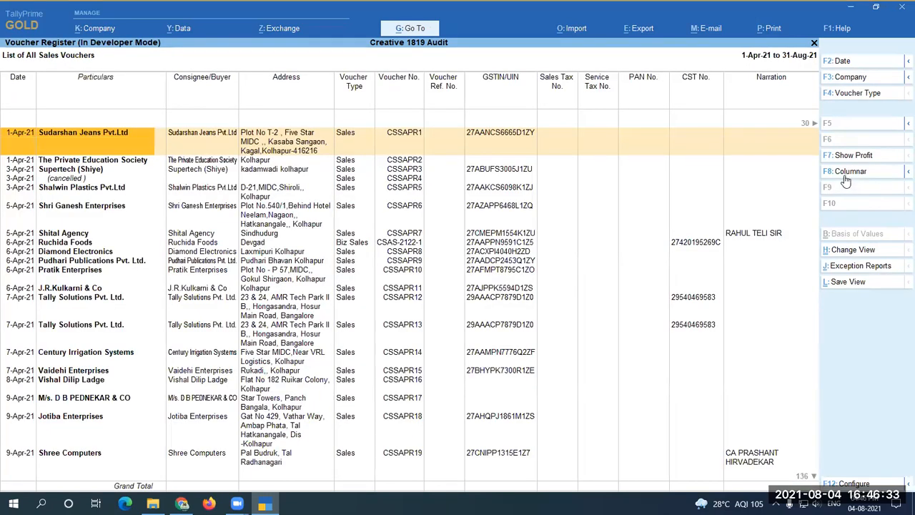
key("Right")
key("Right")
key("Right")
key("Right")
key("Right")
key("Right")
key("Right")
key("Right")
key("Right")
key("Right")
key("Right")
key("Right")
key("Right")
key("Right")
key("Right")
key("Right")
key("Right")
key("Right")
key("Right")
key("Right")
key("Right")
key("Right")
key("Right")
key("Right")
key("Right")
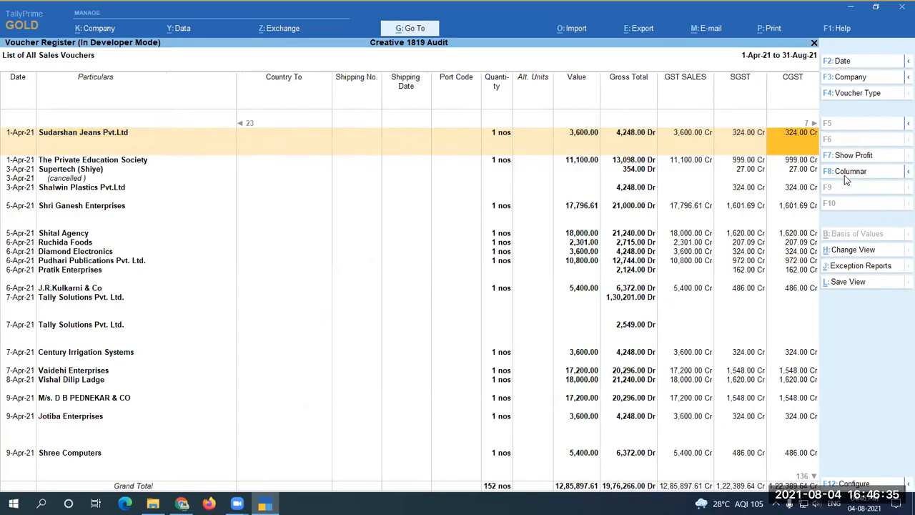
key("Right")
key("Right")
key("Right")
key("Right")
key("Right")
key("Right")
key("Right")
key("Right")
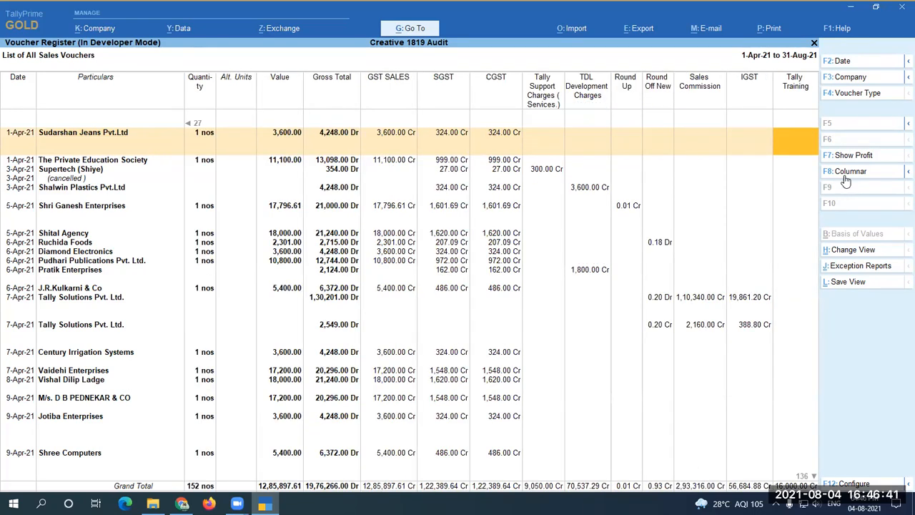
key("alt+F12")
Step: Filter the register to vouchers whose Party Name contains 'tall'
key("Return")
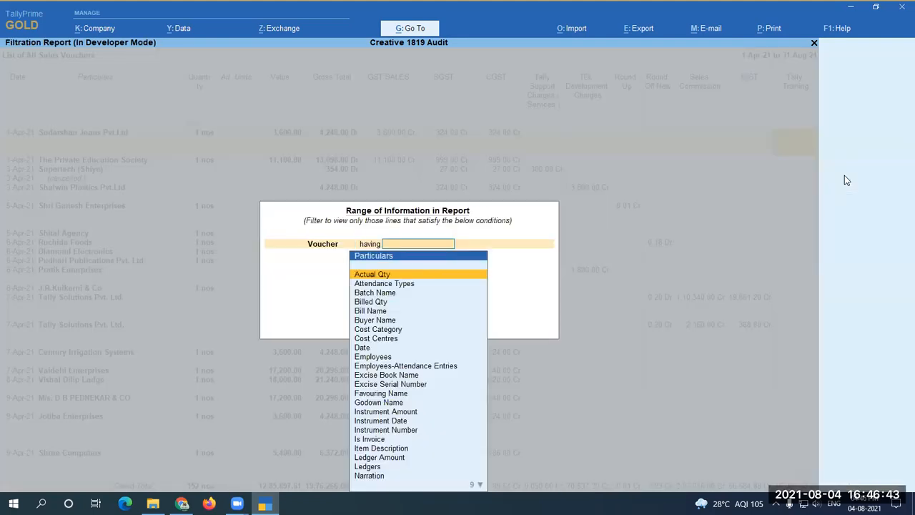
type("party")
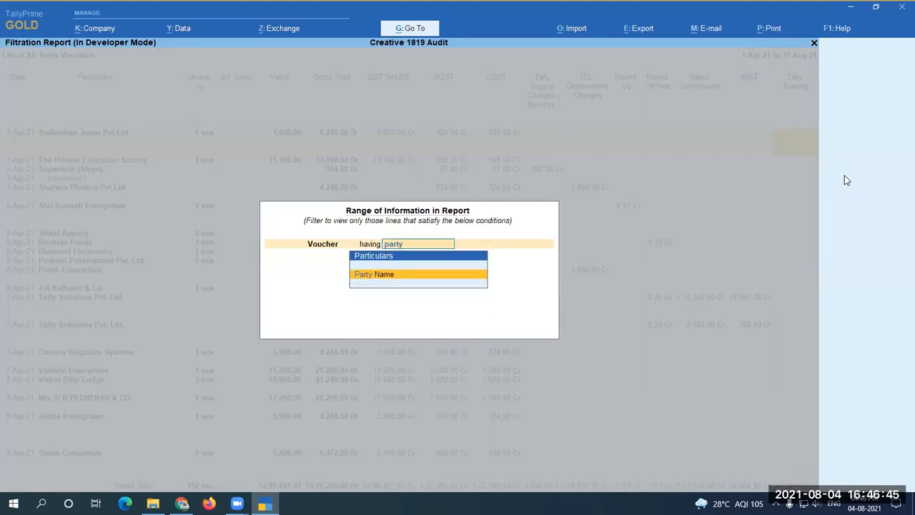
key("Return")
key("Down")
key("Down")
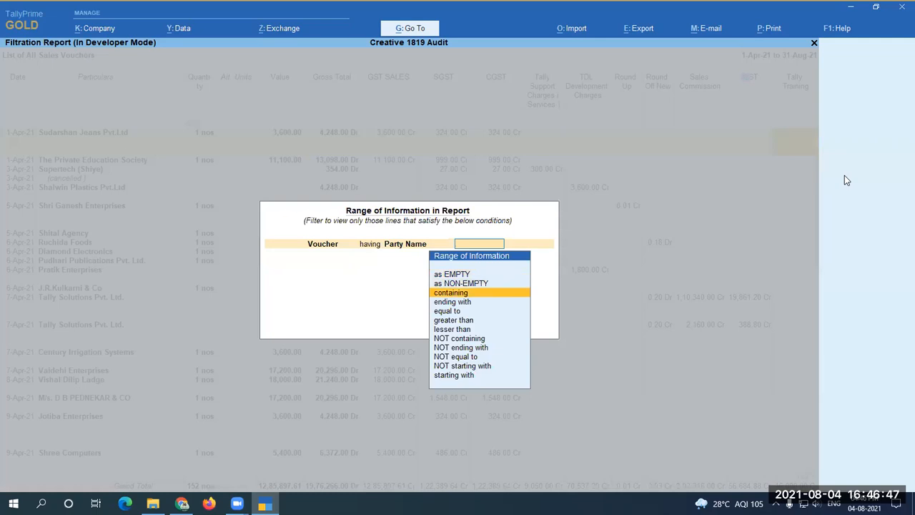
key("Return")
type("tally")
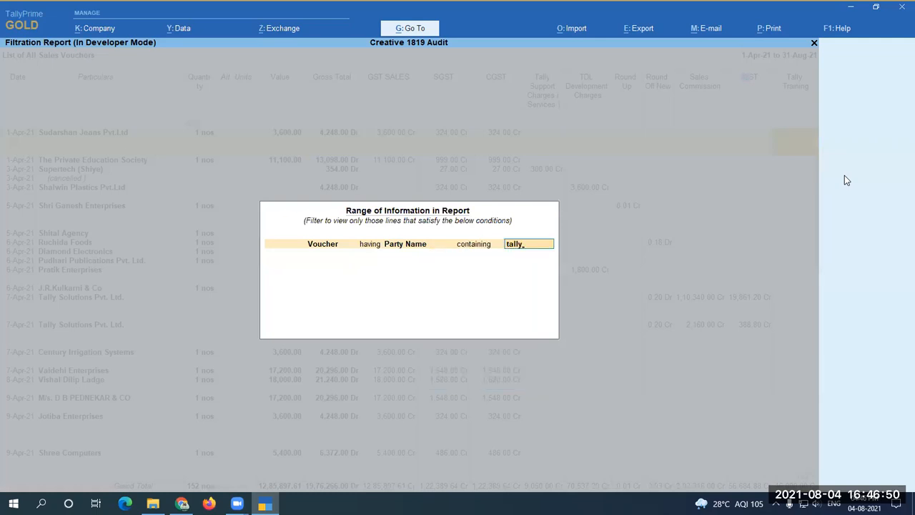
key("Return")
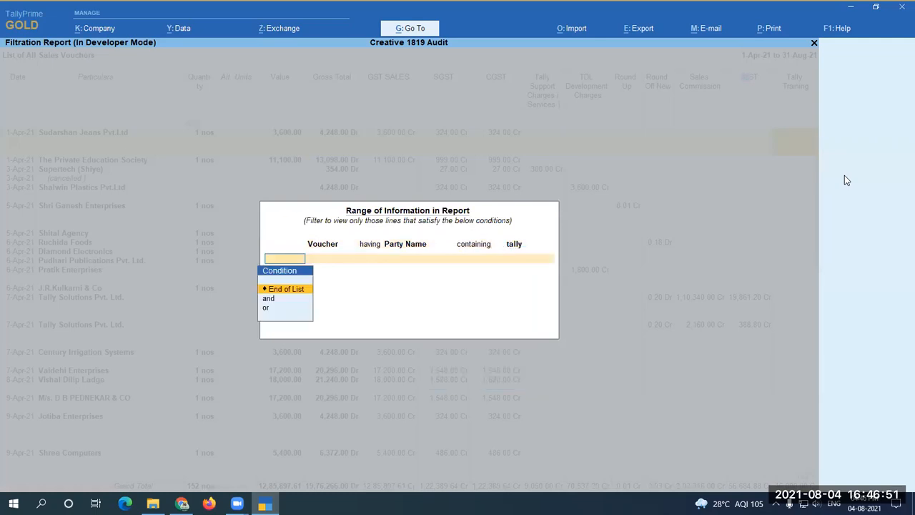
key("Return")
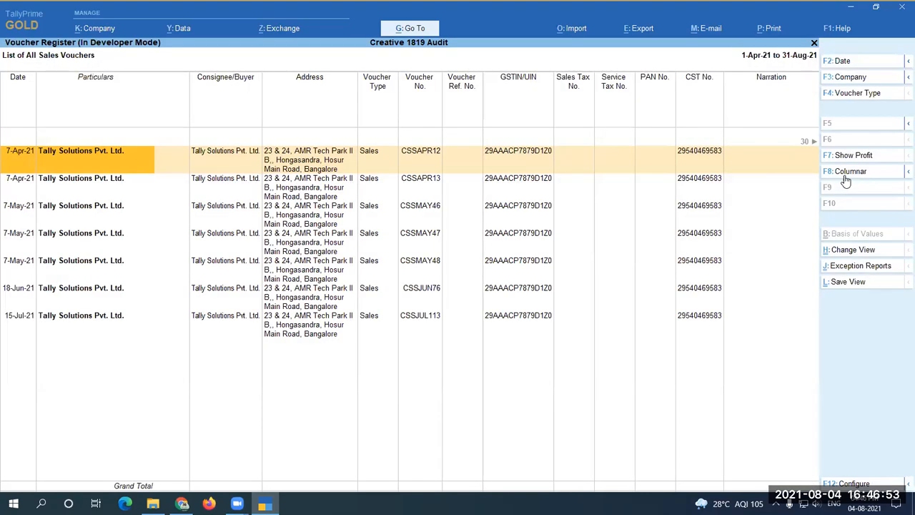
Step: Scroll through the filtered Tally vouchers and their tax columns
key("Down")
key("Down")
key("Down")
key("Down")
key("Down")
key("Up")
key("Up")
key("Up")
key("Up")
key("Up")
key("Right")
key("Right")
key("Right")
key("Right")
key("Right")
key("Right")
key("Right")
key("Right")
key("Right")
key("Right")
key("Right")
key("Right")
key("Right")
key("Right")
key("Right")
key("Right")
key("Right")
key("Right")
key("Right")
key("Right")
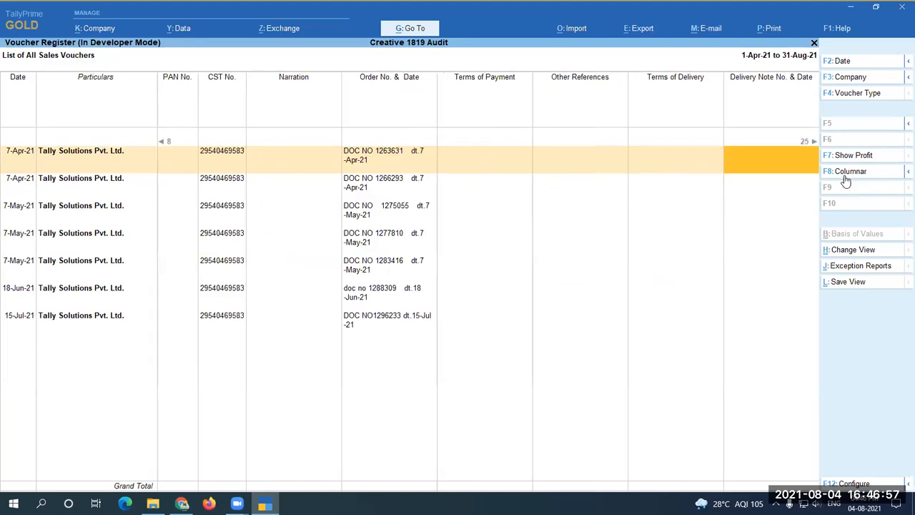
key("Right")
key("Right")
key("Right")
key("Right")
key("Right")
key("Right")
key("Right")
key("Left")
key("Left")
key("Left")
key("Left")
key("Left")
key("Left")
key("Left")
key("Left")
key("Left")
key("Left")
key("Left")
key("Left")
key("Left")
key("Left")
key("Left")
key("Left")
key("Left")
key("Left")
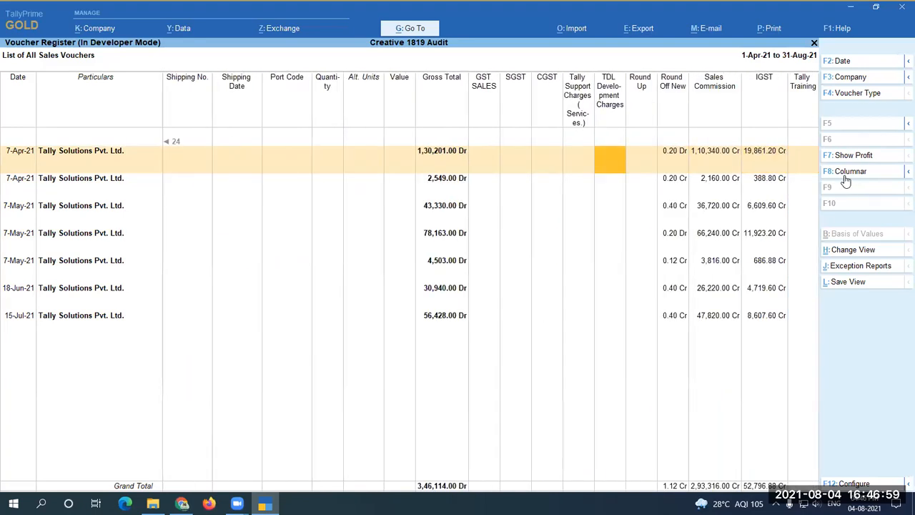
key("Left")
key("Left")
key("Left")
key("Left")
key("Left")
key("Left")
key("Left")
key("Left")
key("Left")
key("Left")
key("Left")
key("Left")
key("Left")
key("Left")
key("Left")
key("Left")
key("Left")
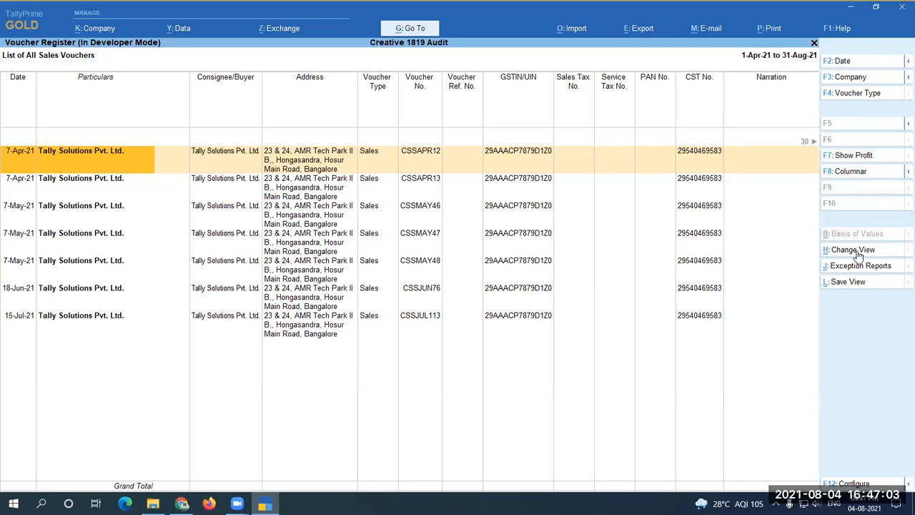
Step: Save the filtered register as view 'Sales to Tally' for all companies, keeping the selected period
left_click(856, 286)
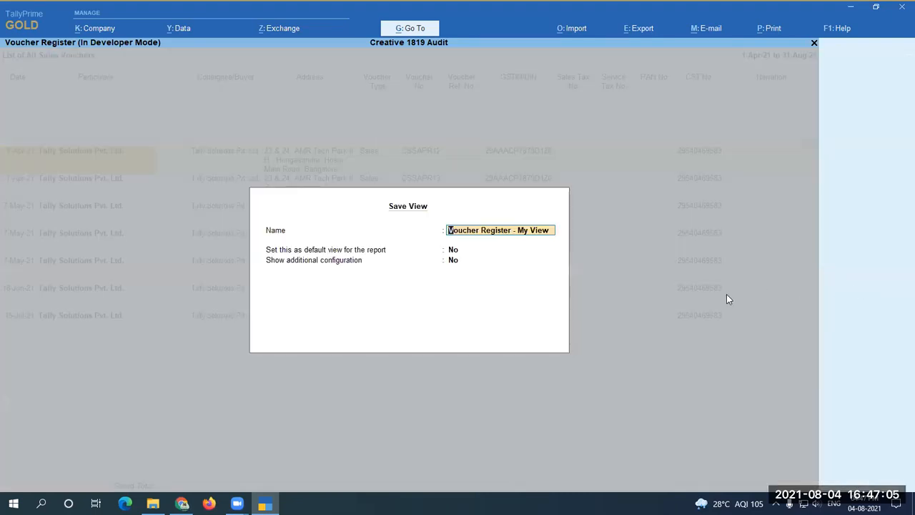
type("S")
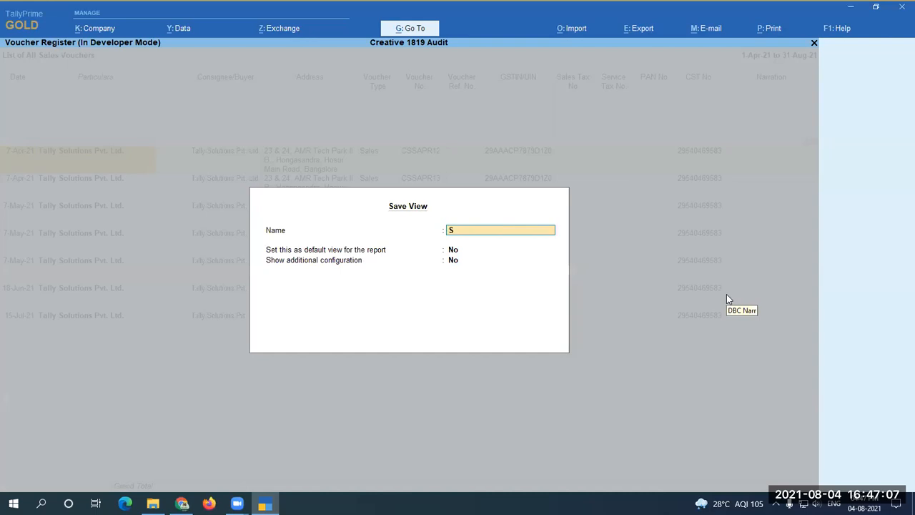
type("ales to tally")
key("Return")
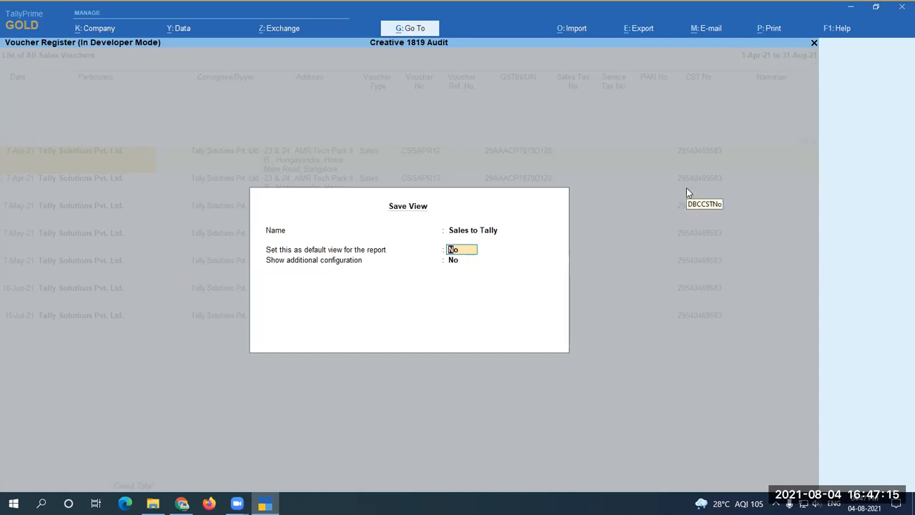
key("Return")
type("y")
key("Return")
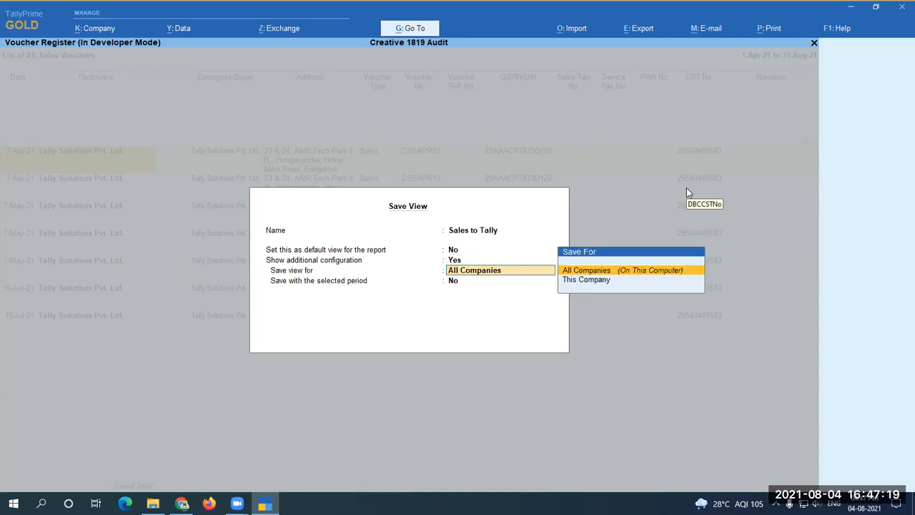
key("Return")
type("y")
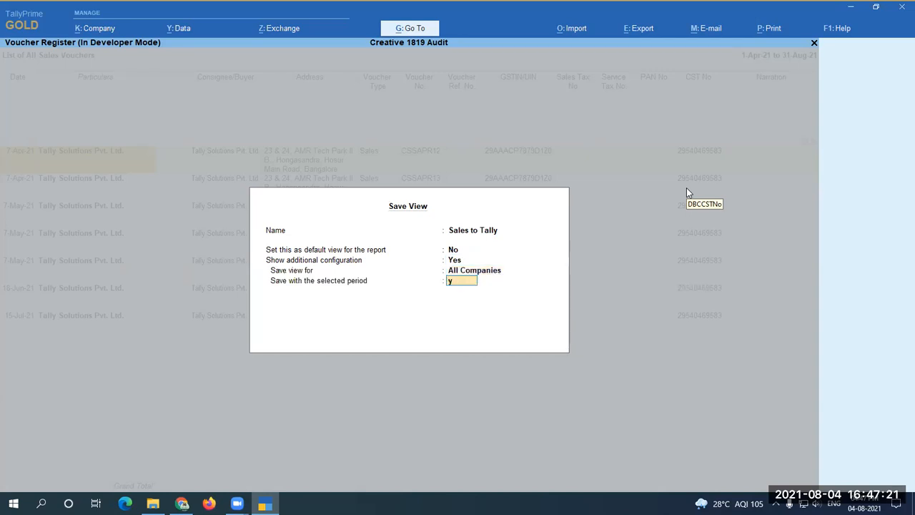
key("Return")
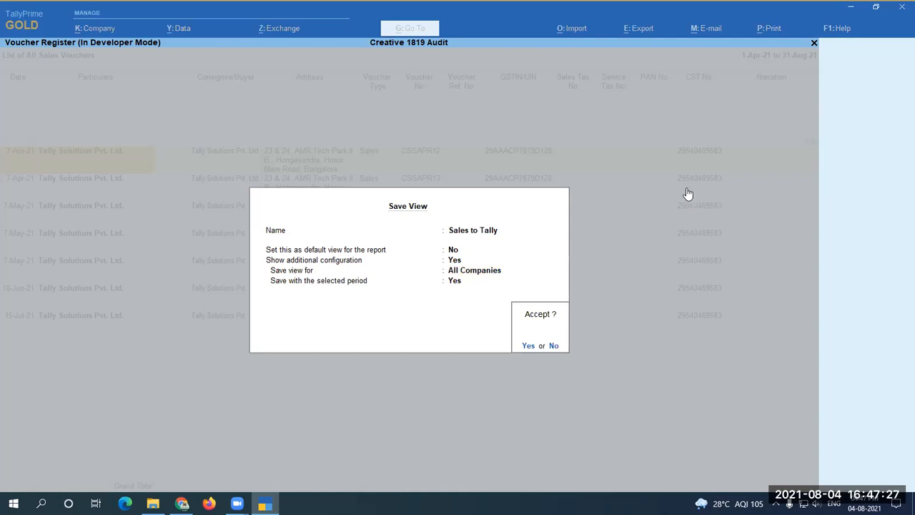
key("Return")
left_click(463, 63)
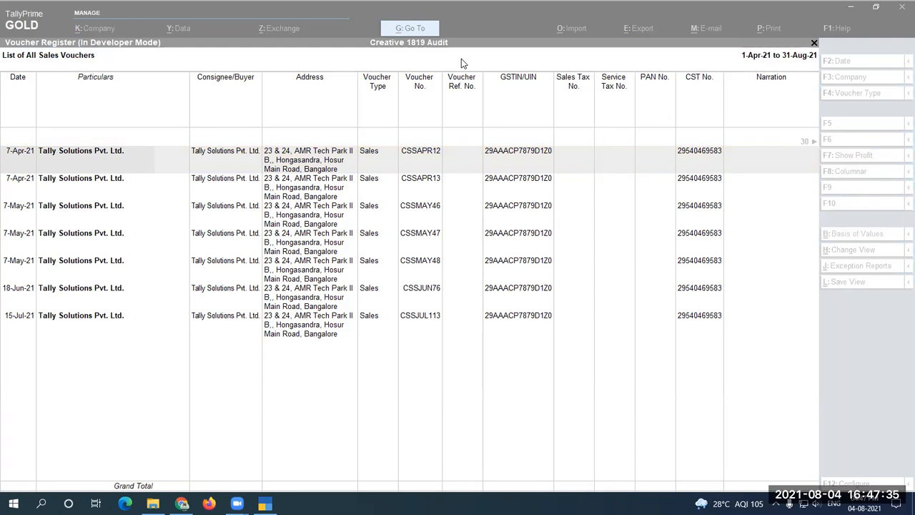
Step: Reopen the 'Sales to Tally' saved view from Go To and scan its columns
left_click(249, 234)
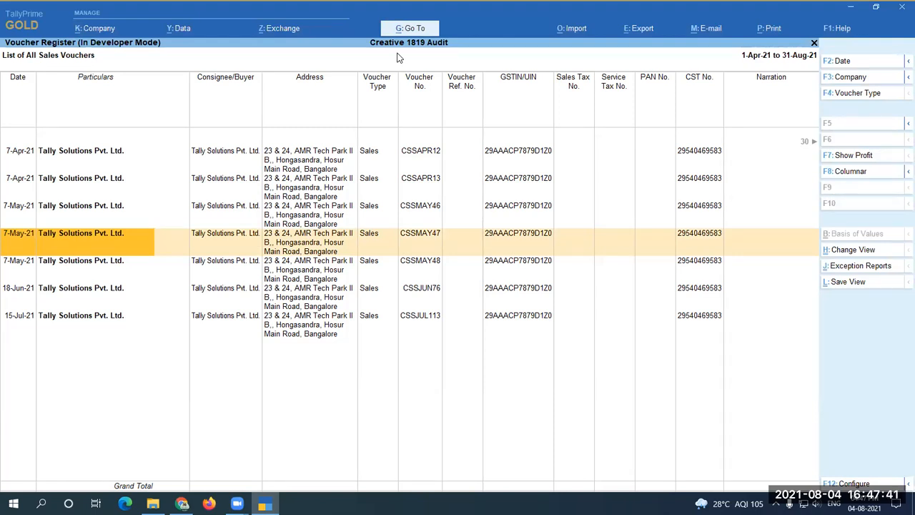
key("Escape")
key("Escape")
key("Escape")
key("Escape")
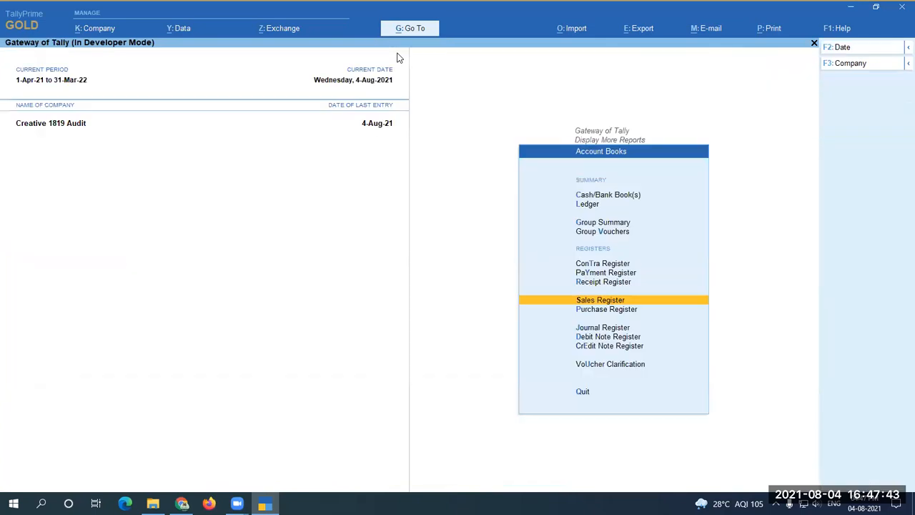
key("alt+g")
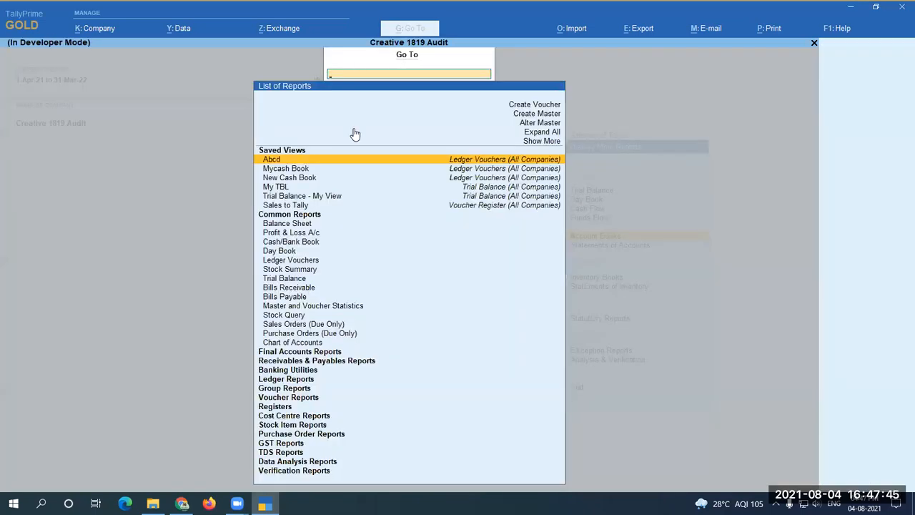
key("Down")
key("Down")
key("Down")
key("Down")
key("Down")
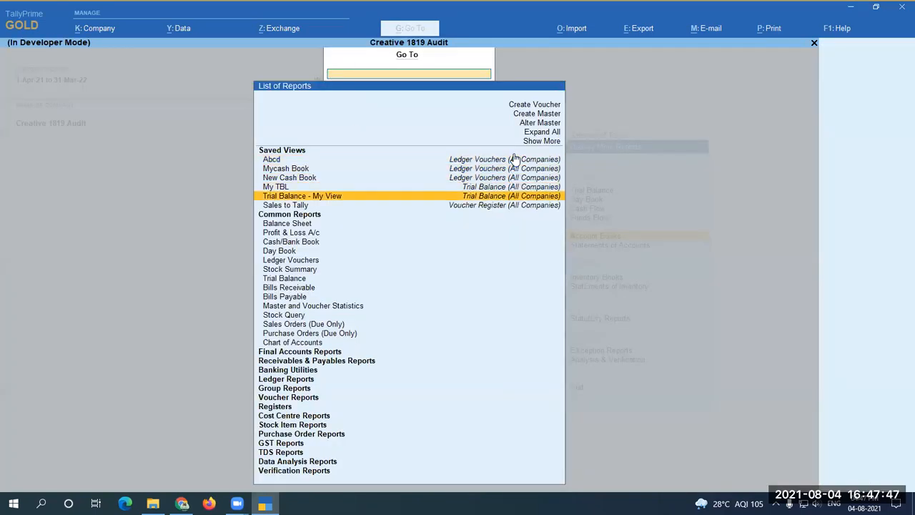
key("Return")
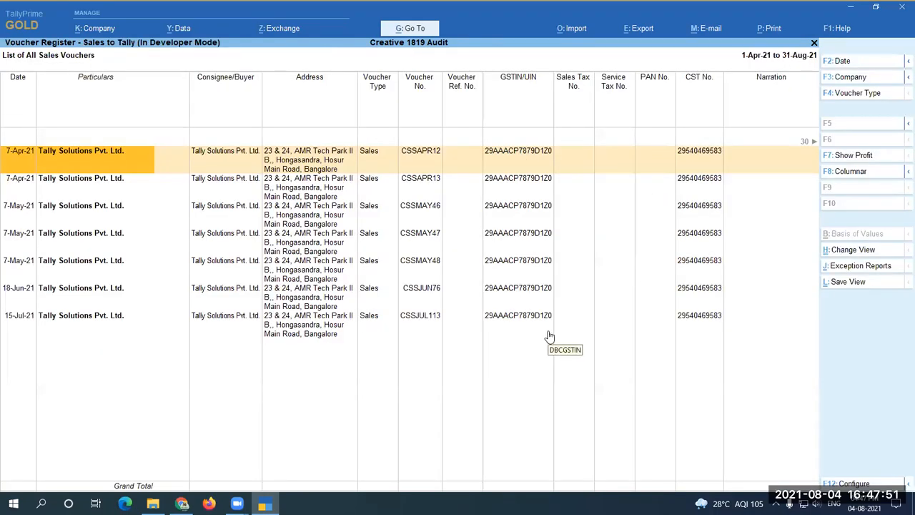
key("Right")
key("Right")
key("Right")
key("Right")
key("Right")
key("Right")
key("Right")
key("Right")
key("Right")
key("Right")
key("Right")
key("Right")
key("Right")
key("Right")
key("Right")
key("Right")
key("Right")
key("Right")
key("Right")
key("Right")
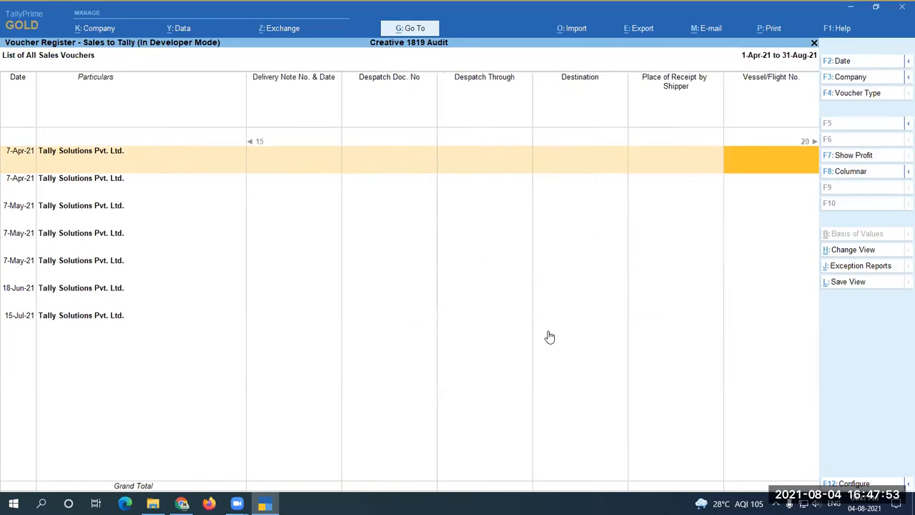
key("Right")
key("Right")
key("Right")
key("Right")
Step: Check the view's Party Name contains 'tally' filter, then close the voucher register
key("ctrl+F12")
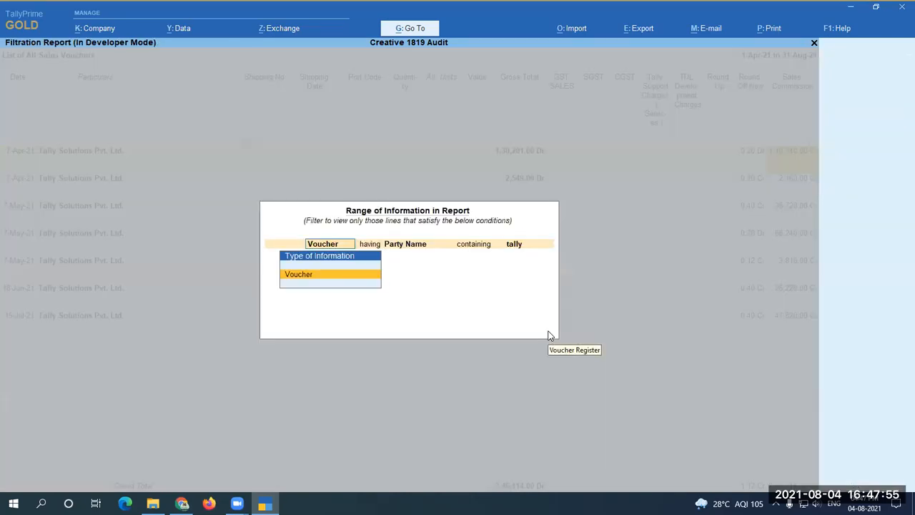
key("Return")
key("Return")
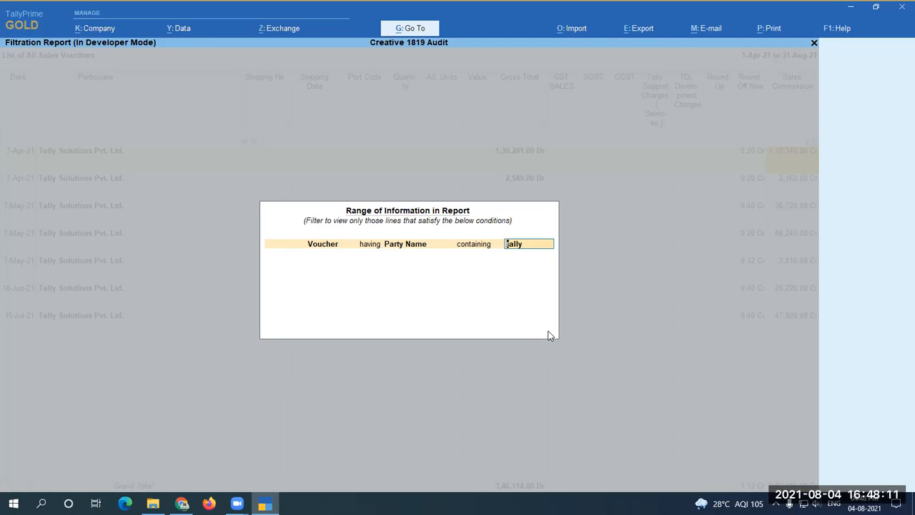
key("Return")
key("Left")
key("Left")
key("Left")
key("Left")
key("Left")
key("Left")
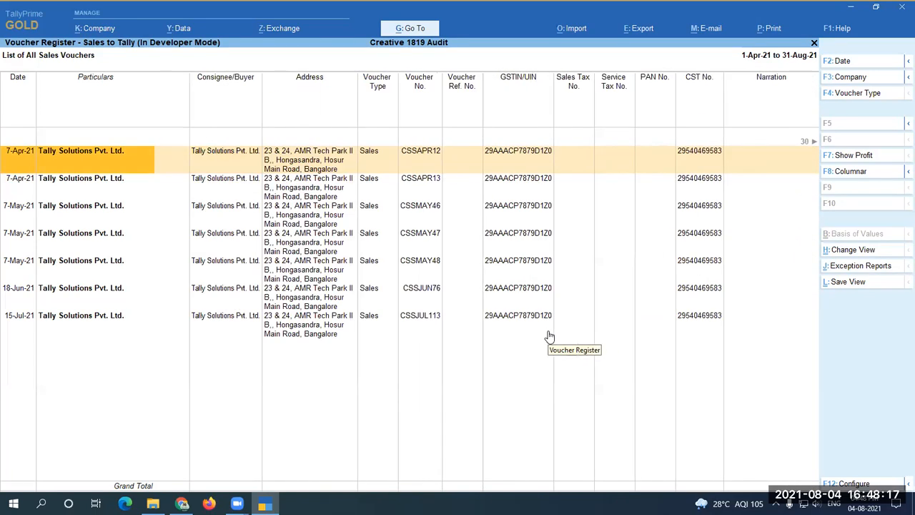
key("Escape")
key("Escape")
key("Escape")
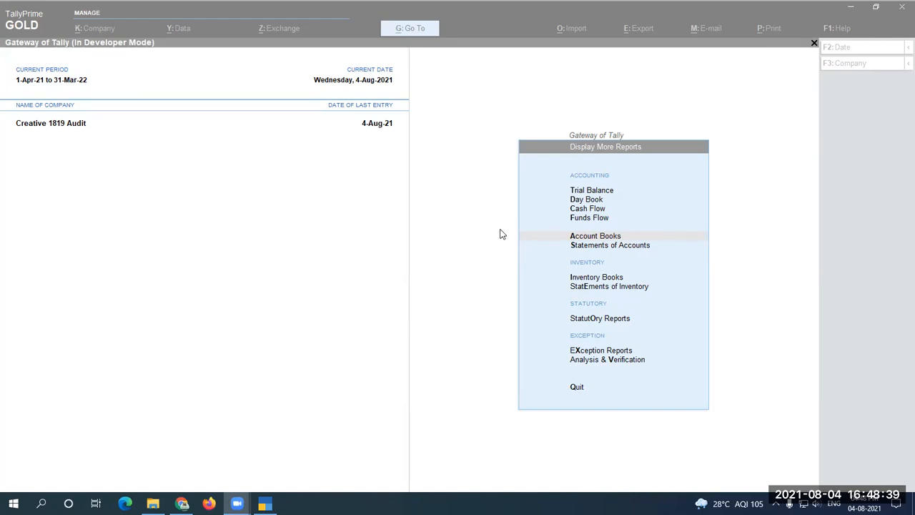
Step: Open the Security Levels list for Creative 1819 Audit under Company > User Roles
left_click(476, 245)
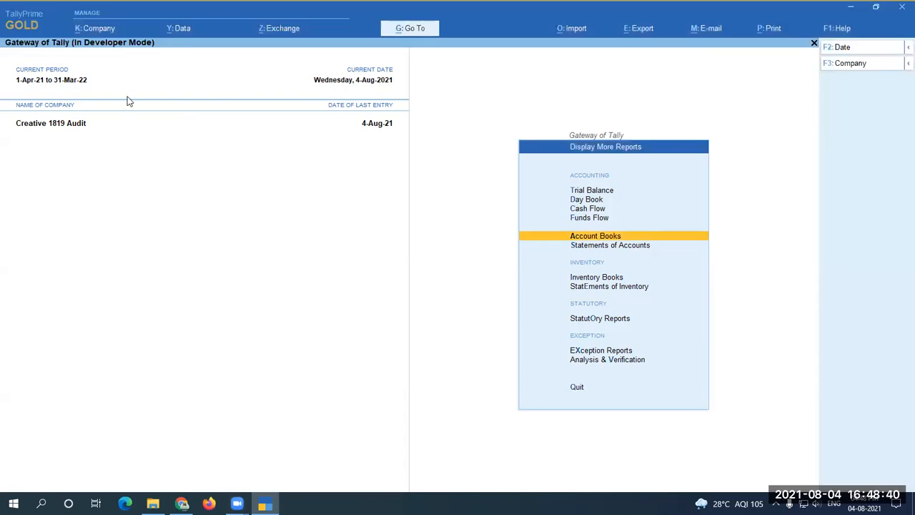
left_click(100, 31)
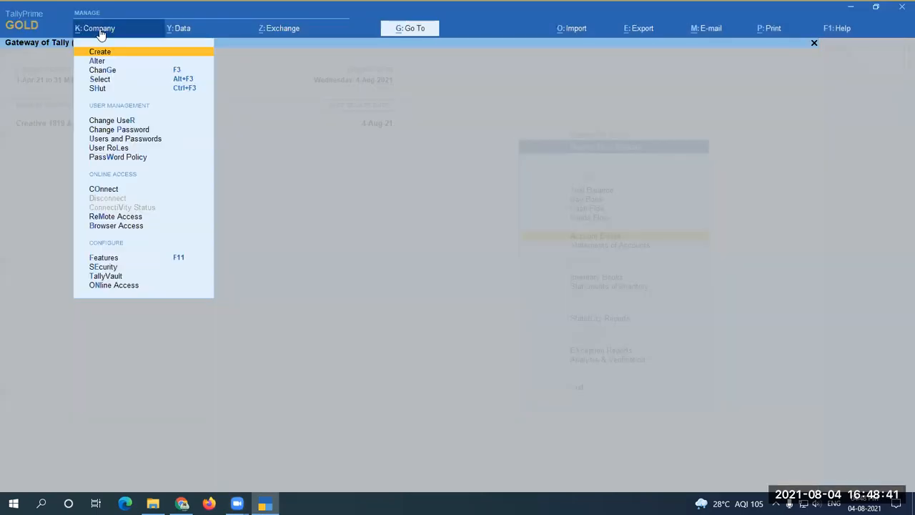
left_click(121, 149)
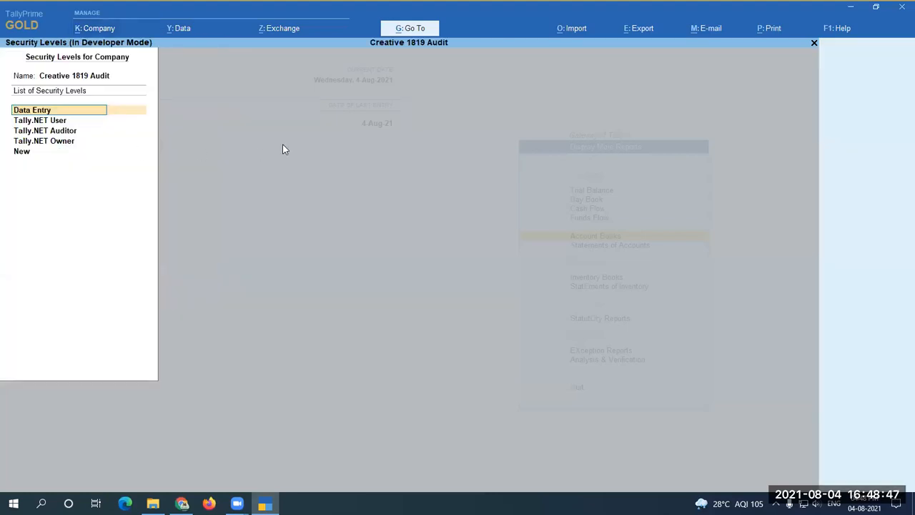
Step: Allow the Data Entry level to save report views and delete saved views, and accept
key("Return")
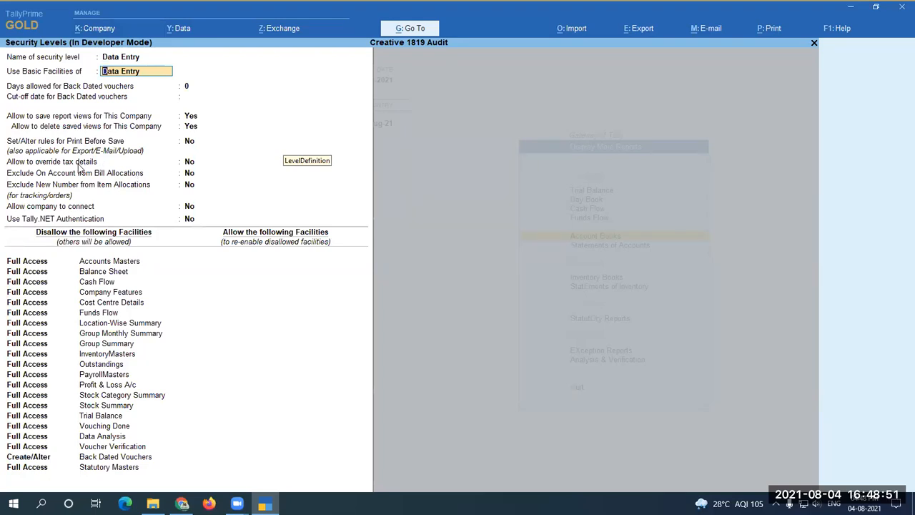
left_click(194, 119)
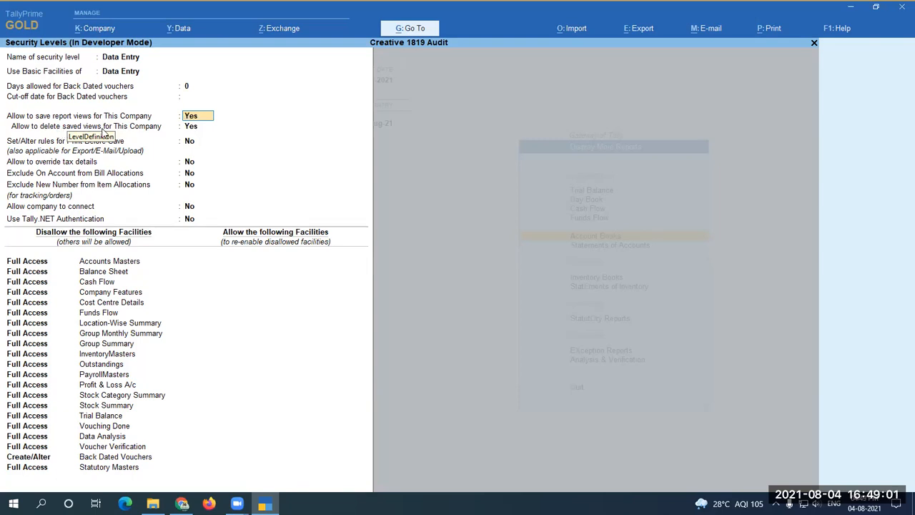
left_click(191, 126)
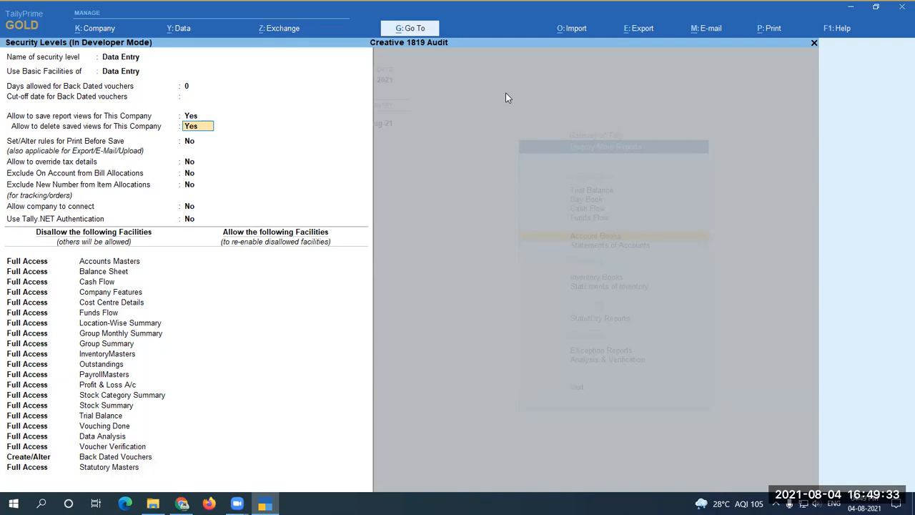
key("ctrl+a")
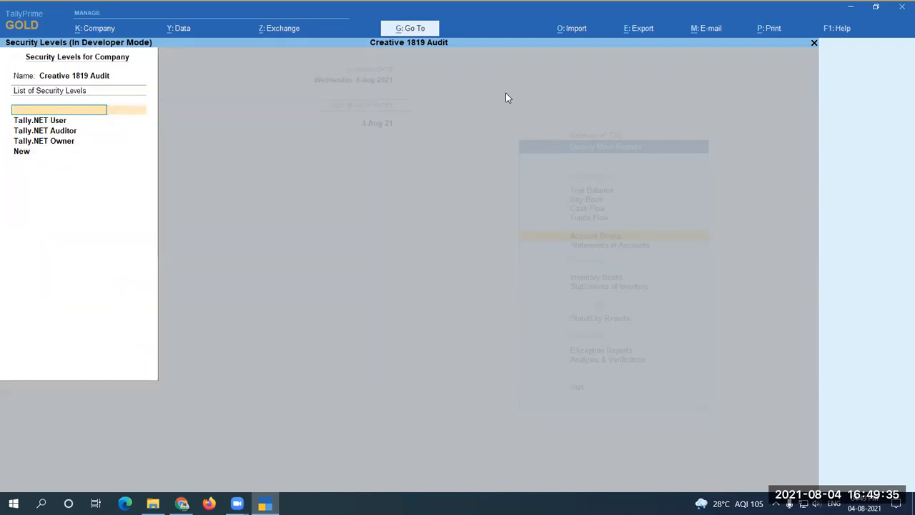
key("Escape")
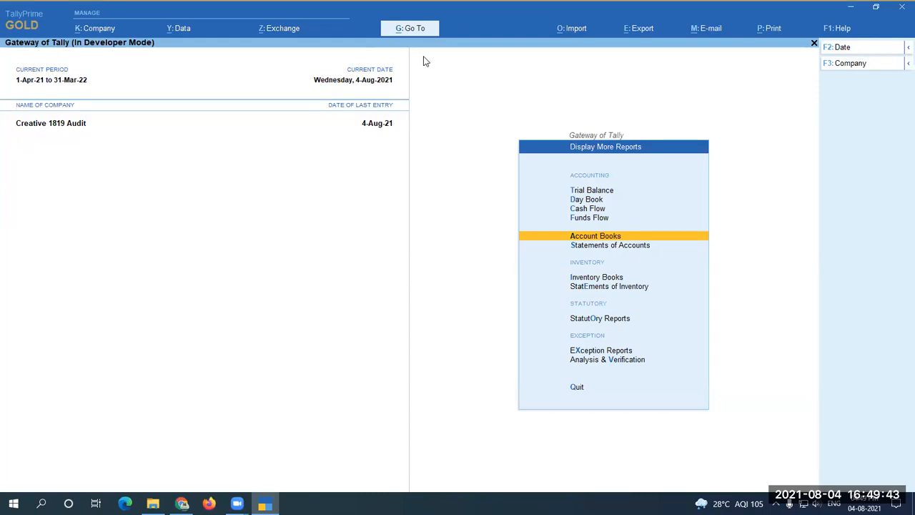
left_click(834, 30)
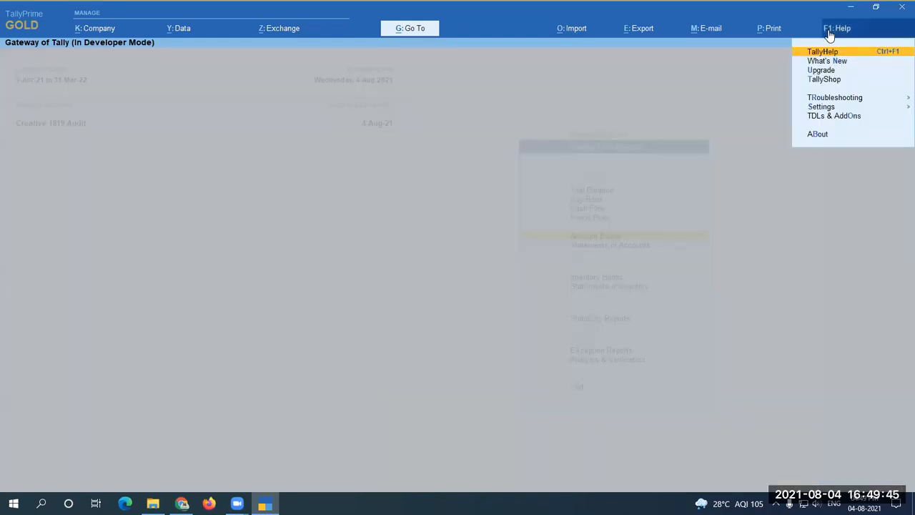
left_click(847, 102)
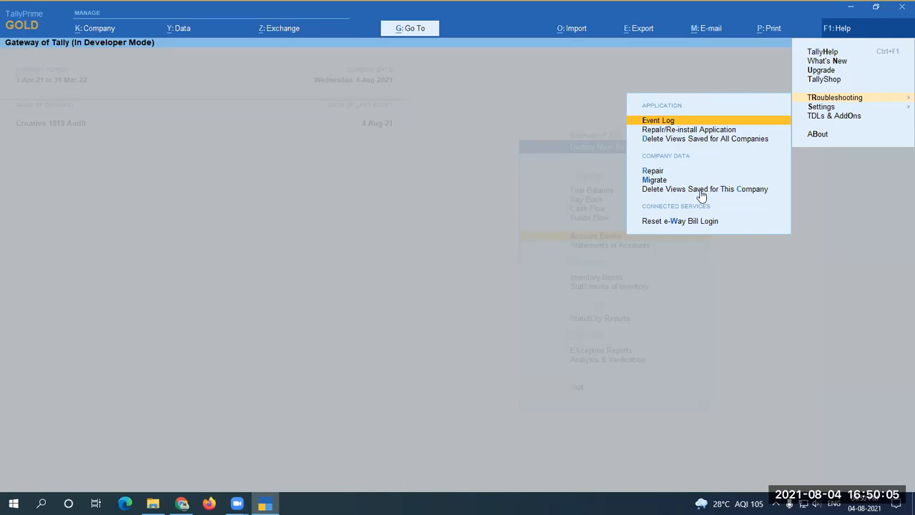
left_click(416, 86)
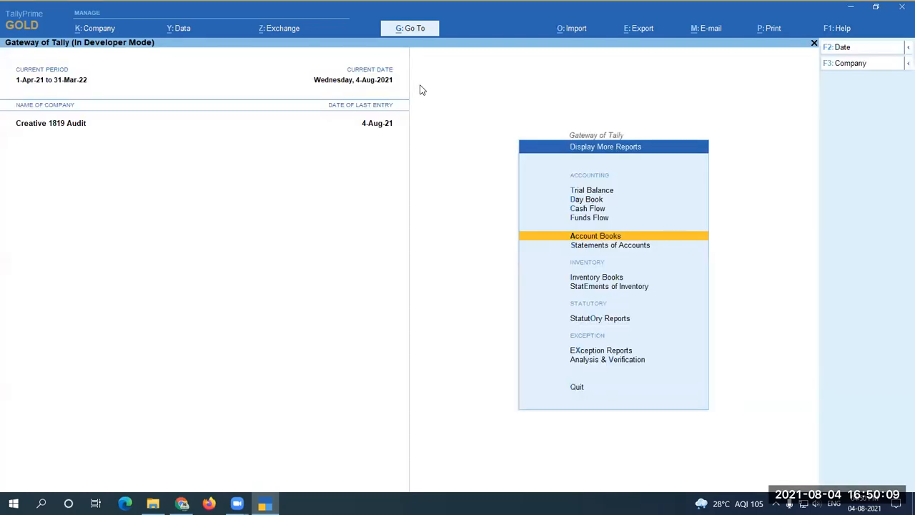
Step: Return to the Gateway, briefly view the detailed Balance Sheet, and close it
key("Escape")
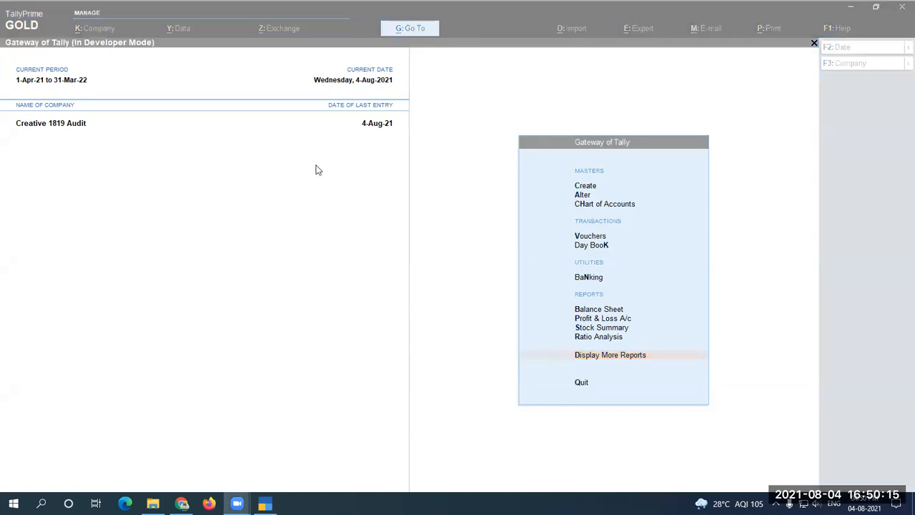
left_click(427, 204)
left_click(723, 223)
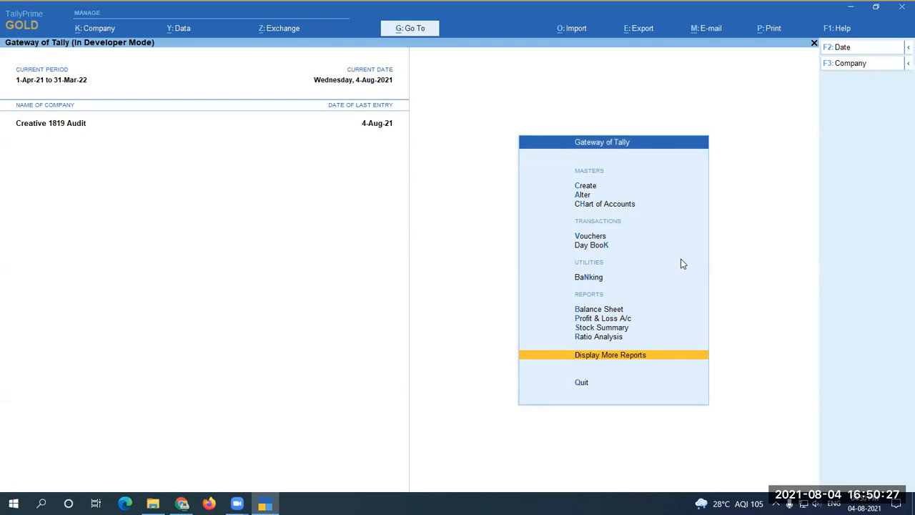
key("b")
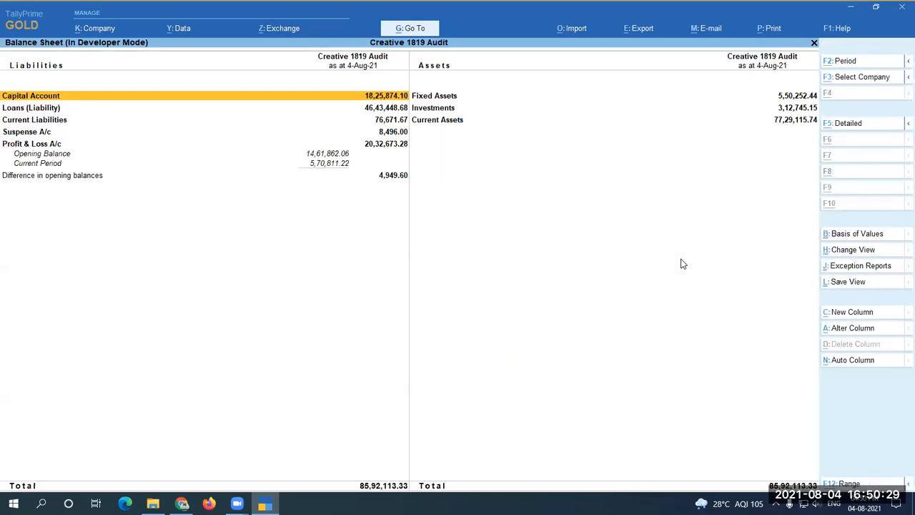
key("alt+F5")
key("Escape")
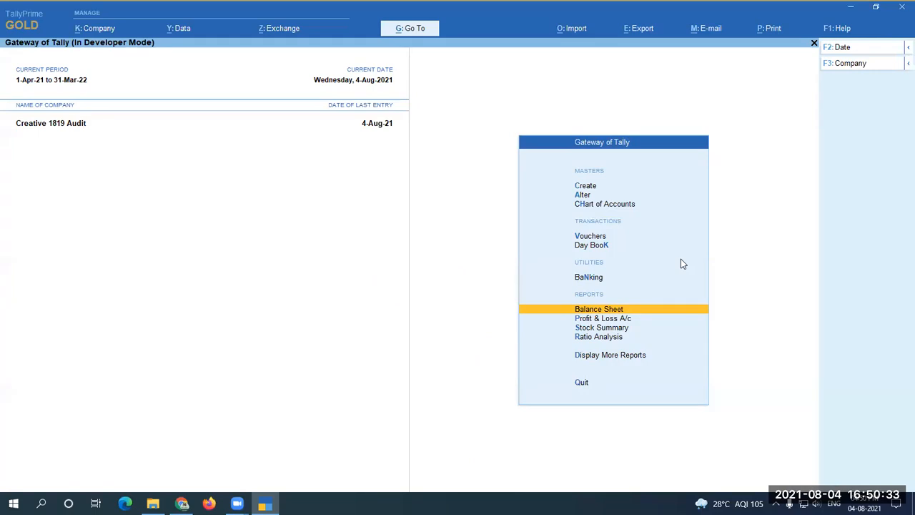
Step: Show the Stock Summary in detailed view with opening, inwards and outwards columns
key("s")
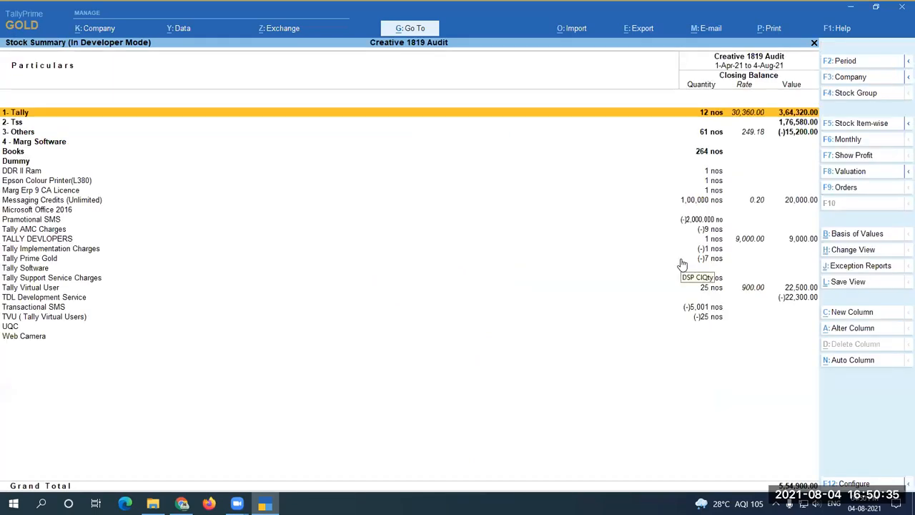
key("F12")
key("Down")
key("Down")
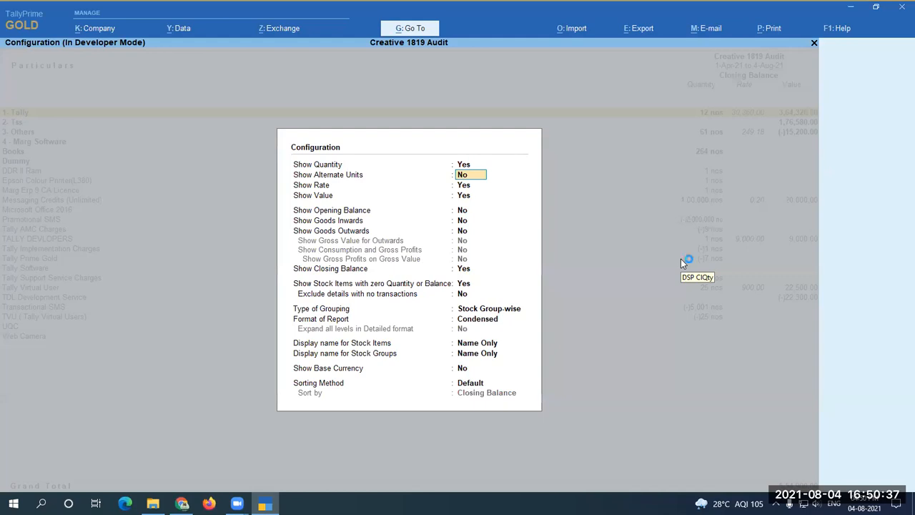
key("Up")
key("Down")
key("Down")
key("Down")
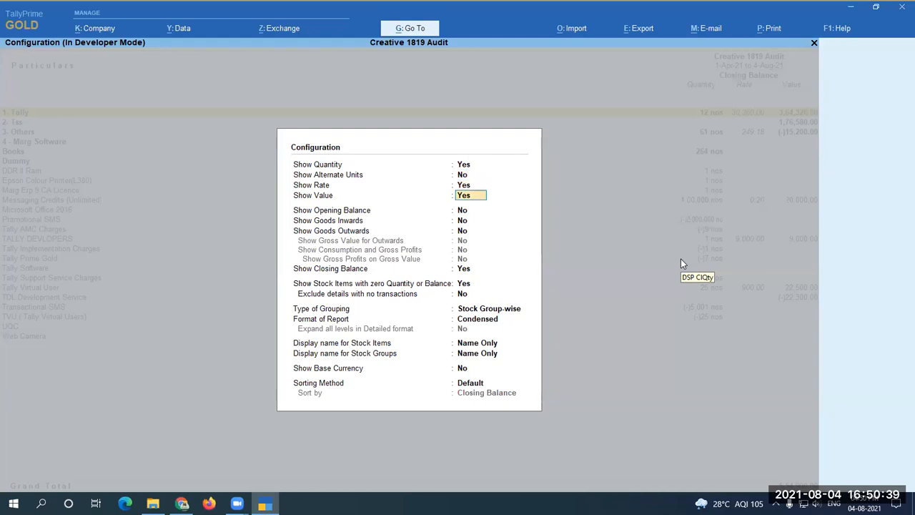
key("y")
key("y")
key("y")
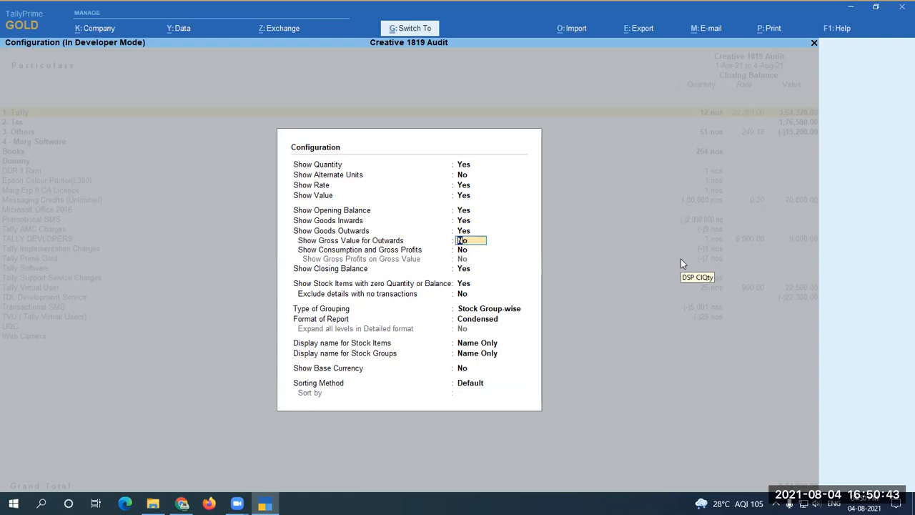
key("ctrl+a")
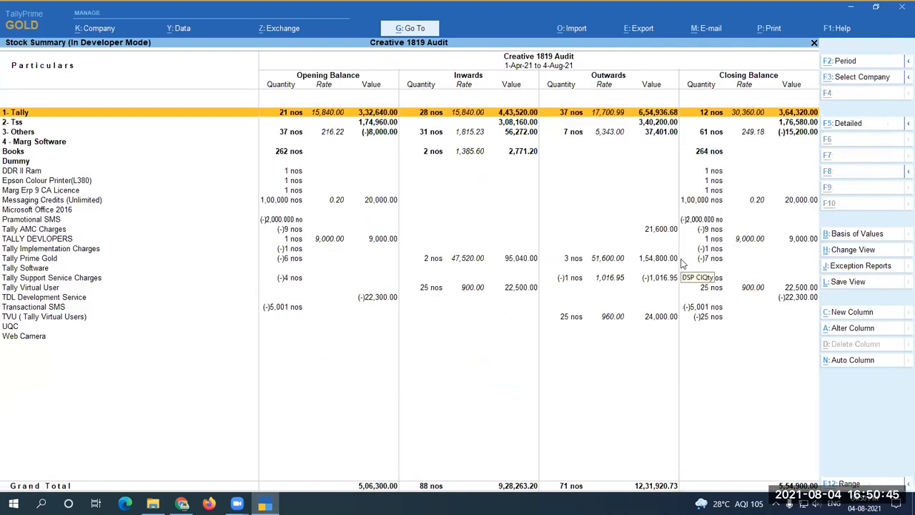
key("alt+F5")
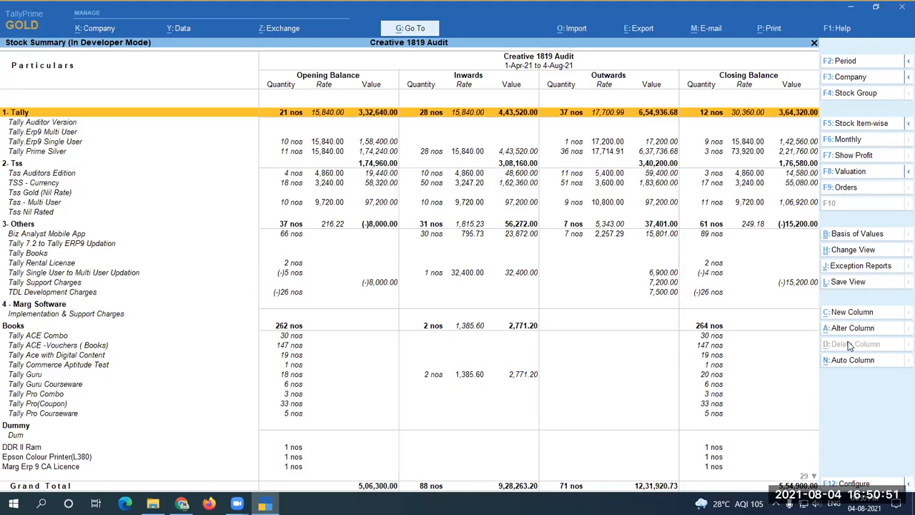
Step: Save the detailed Stock Summary as view 'My Stock'
left_click(850, 286)
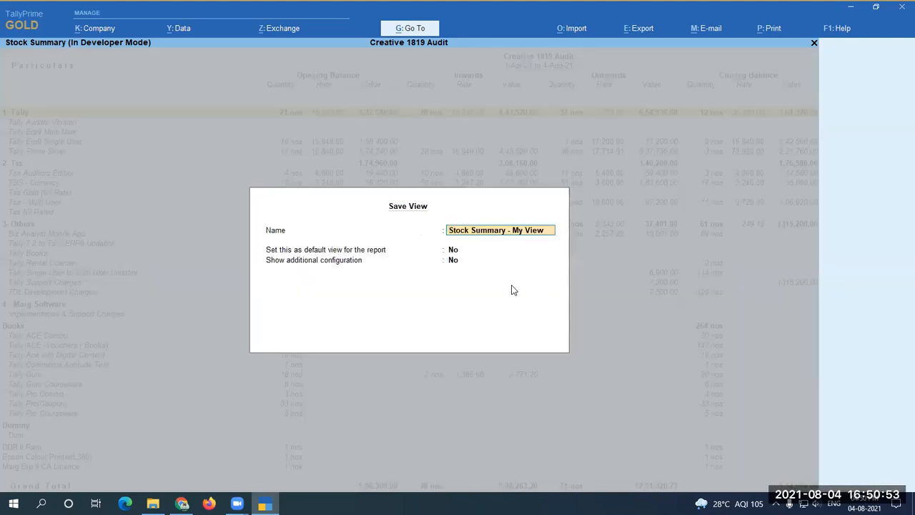
type("My S")
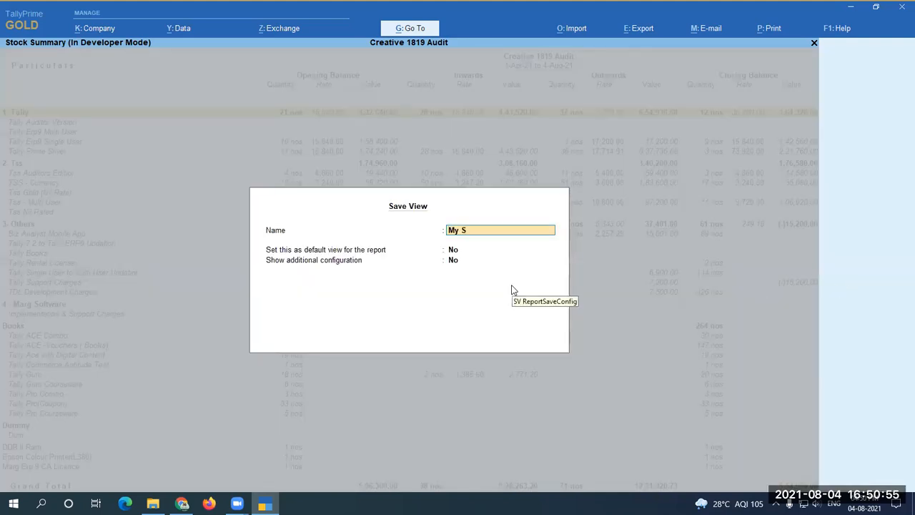
type("tock")
key("Return")
key("Return")
key("Return")
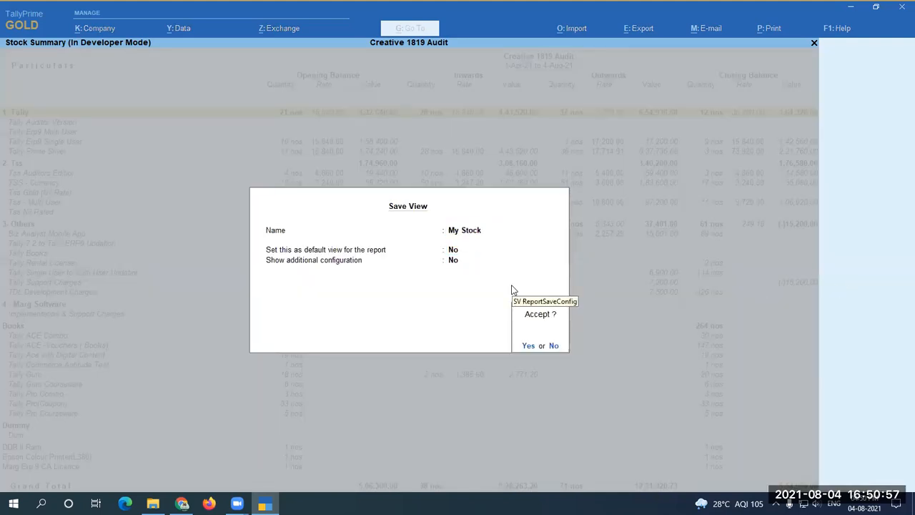
key("Return")
key("Escape")
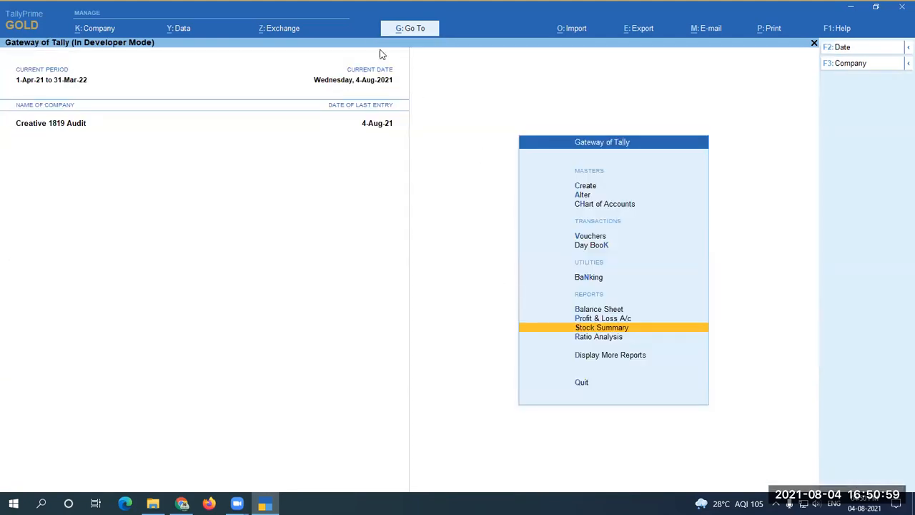
Step: Reopen the 'My Stock' view from Go To saved views, then leave it
key("alt+g")
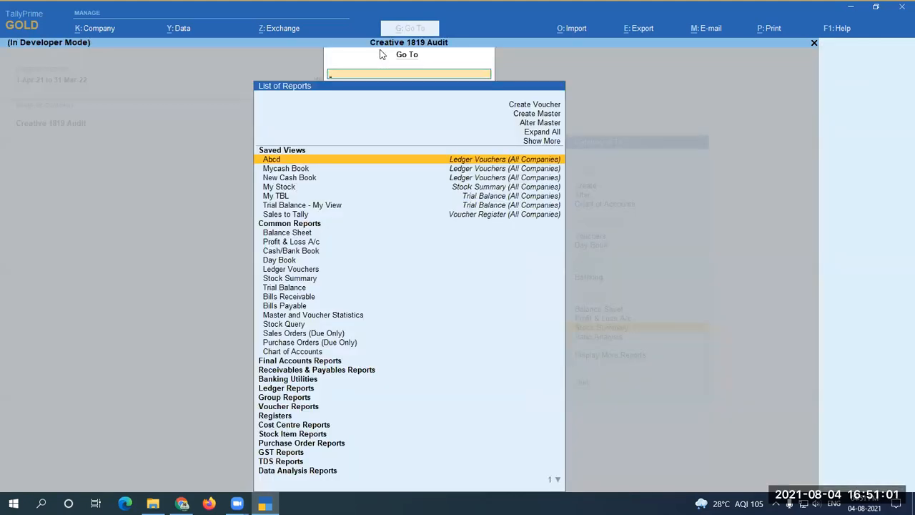
key("Down")
key("Down")
key("Down")
key("Return")
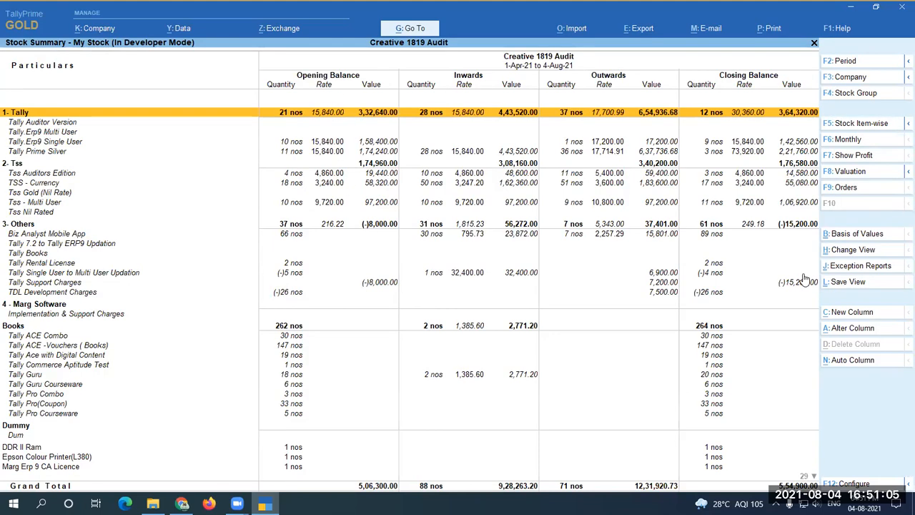
key("Escape")
Step: Decline the Quit prompt and bring Creative 1819 Audit's Gateway of Tally back into focus
key("Escape")
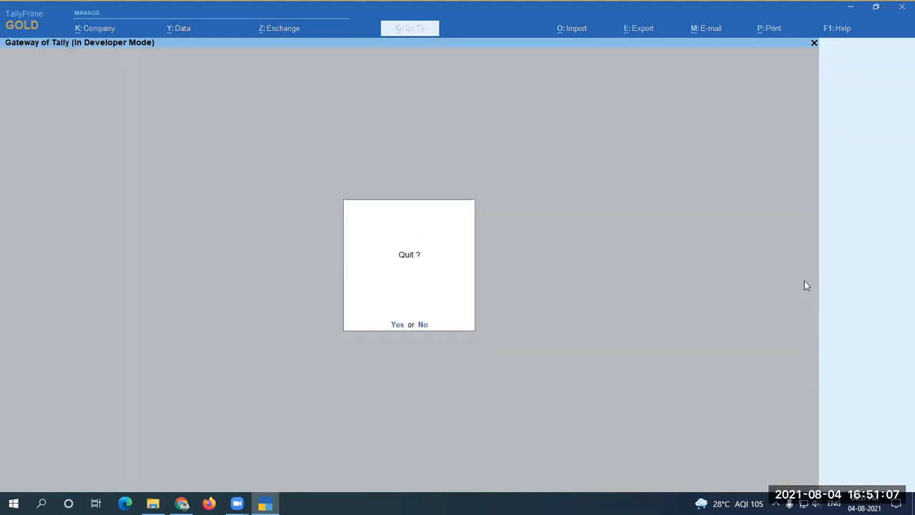
key("Escape")
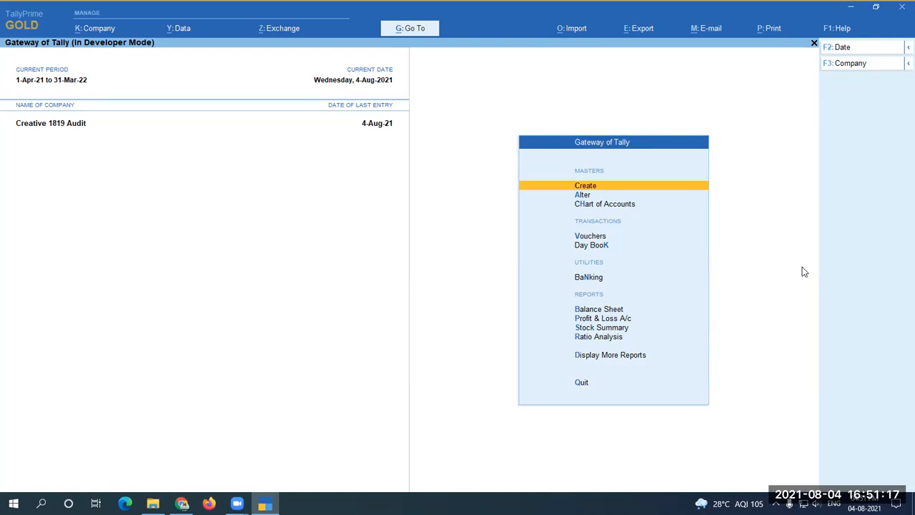
left_click(505, 59)
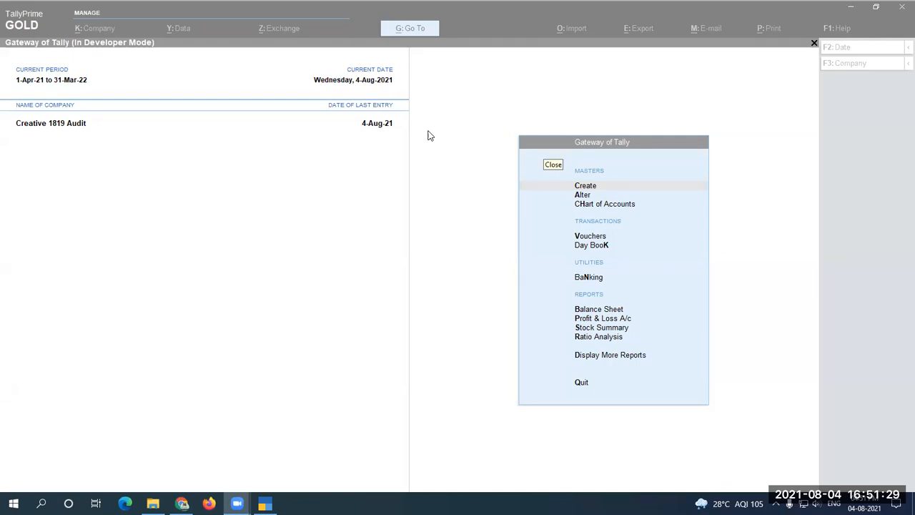
left_click(741, 291)
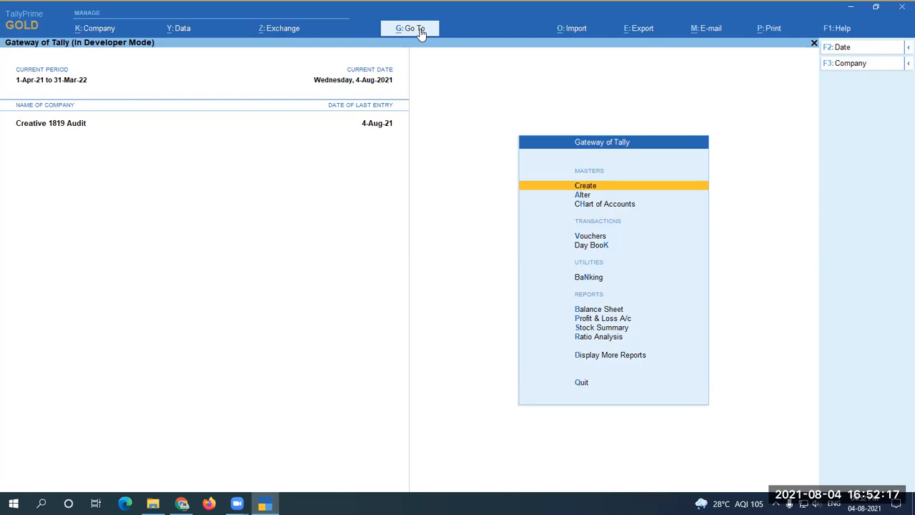
Step: Connect Creative 1819 Audit for online access via Company > Connect, then minimize TallyPrime
left_click(101, 30)
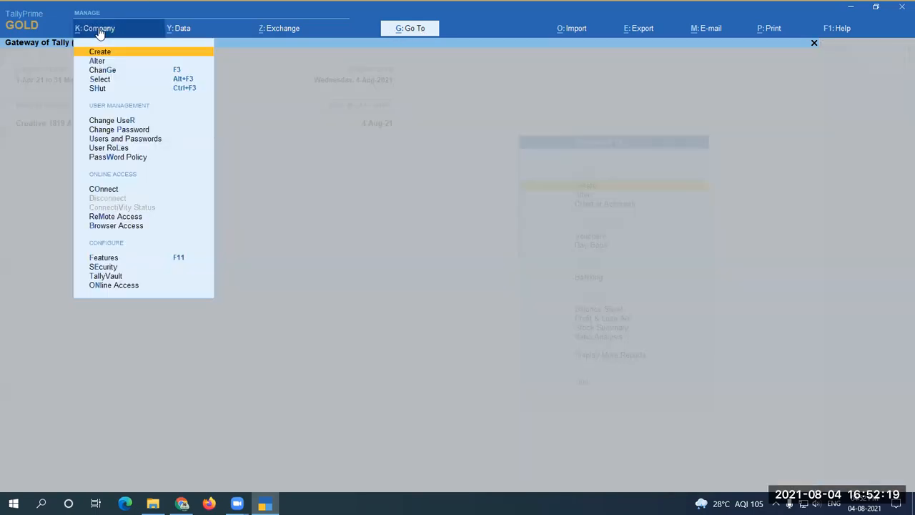
left_click(107, 190)
key("Return")
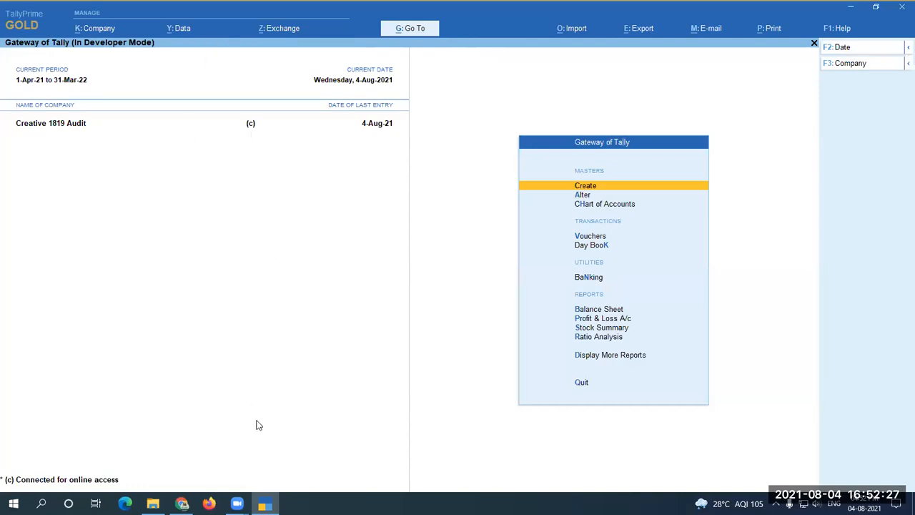
mouse_move(264, 503)
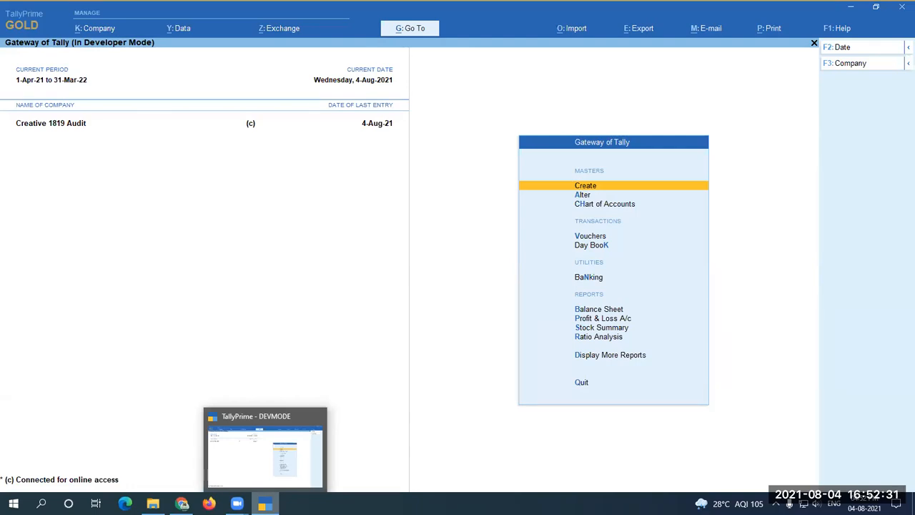
left_click(264, 503)
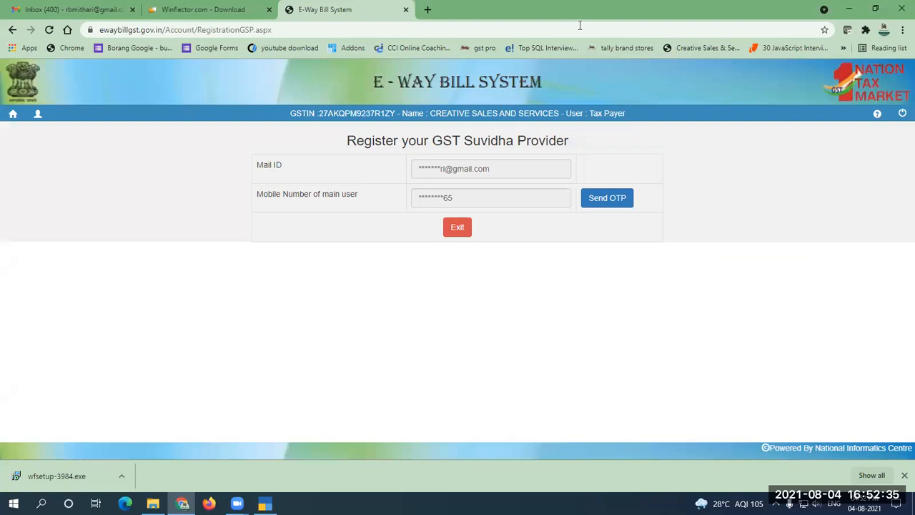
Step: Go to tallysolutions.com in a new maximized Chrome tab
left_click(874, 8)
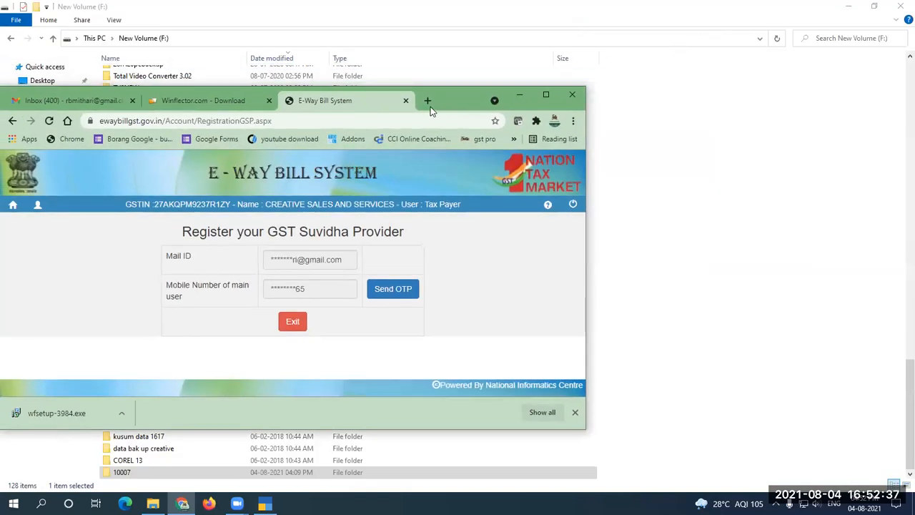
left_click(427, 101)
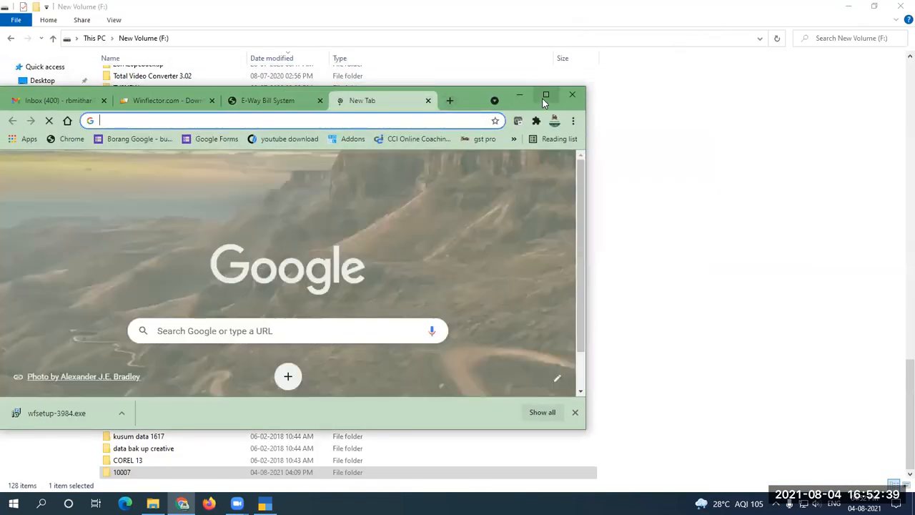
left_click(547, 95)
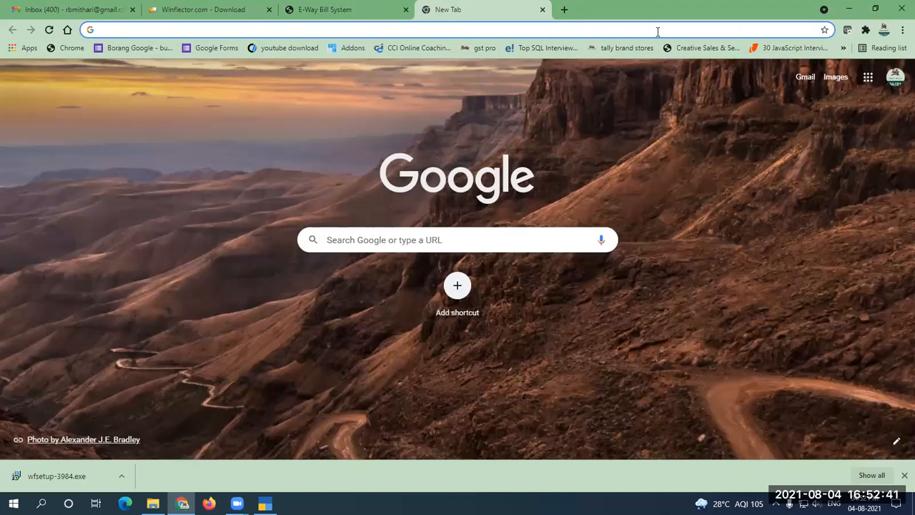
left_click(654, 32)
type("tallysol")
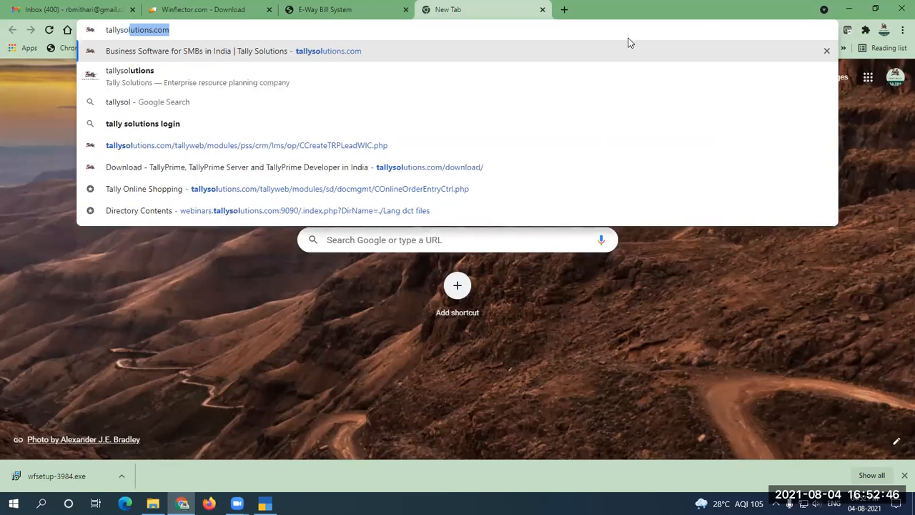
key("Return")
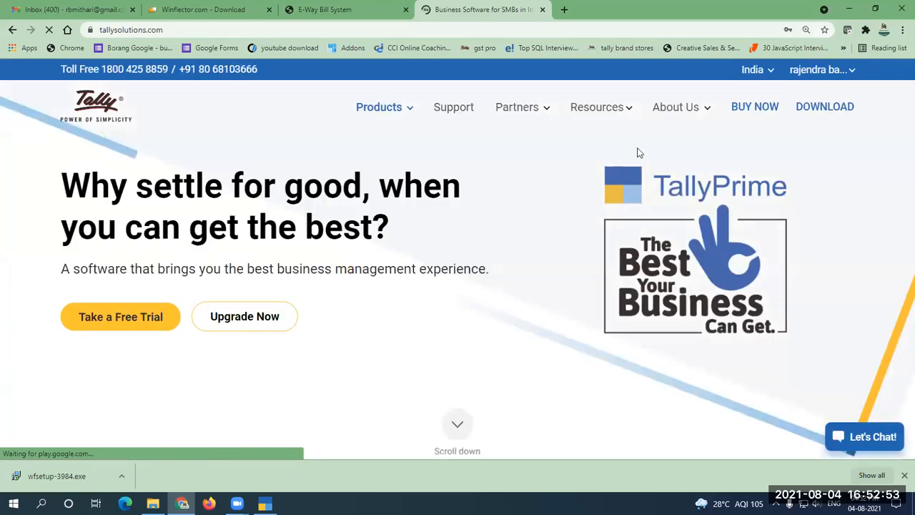
Step: Log out of the current account and log back in with the saved Tally.NET ID
left_click(852, 71)
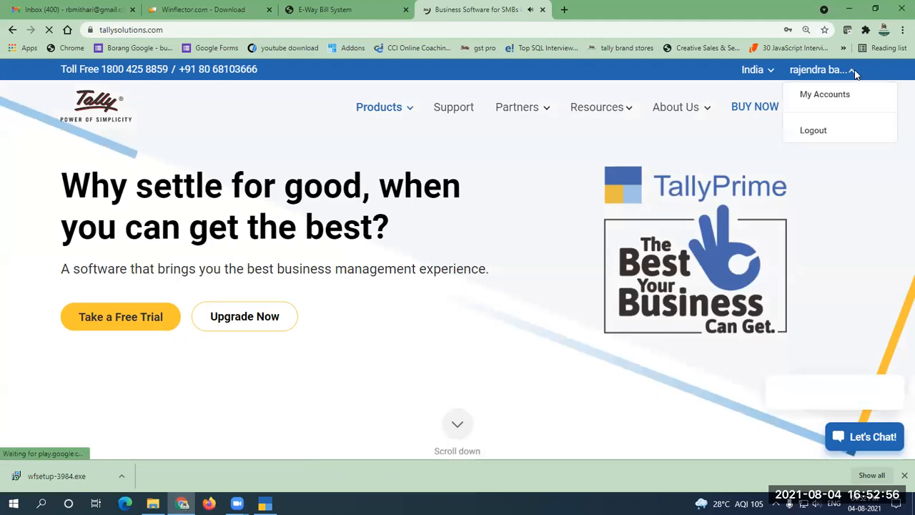
left_click(831, 135)
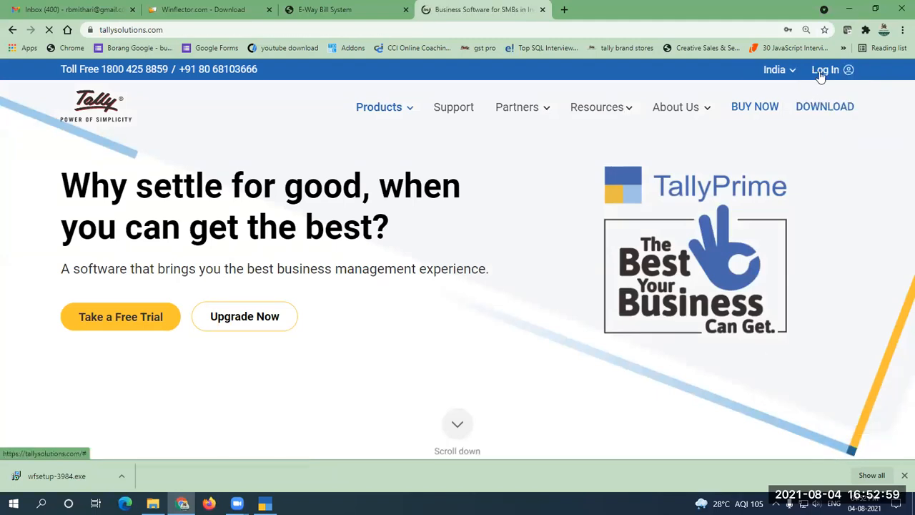
left_click(823, 71)
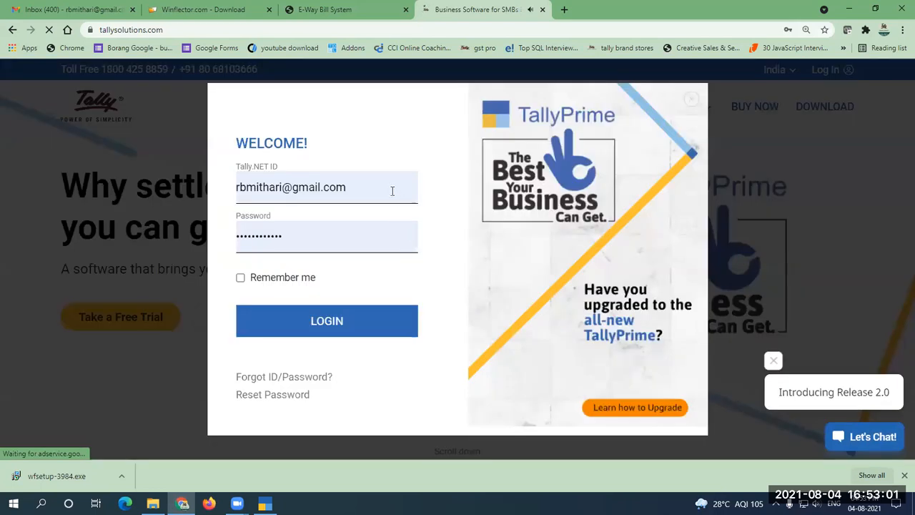
left_click(400, 181)
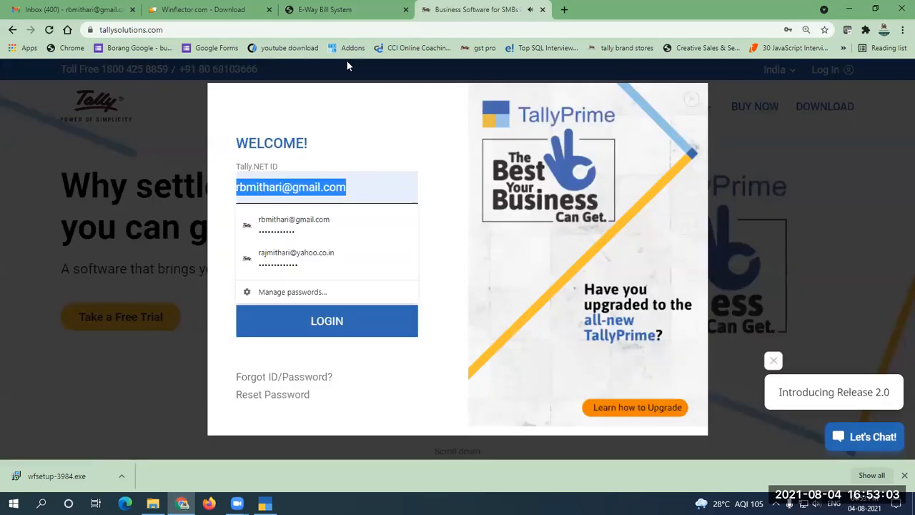
left_click(293, 224)
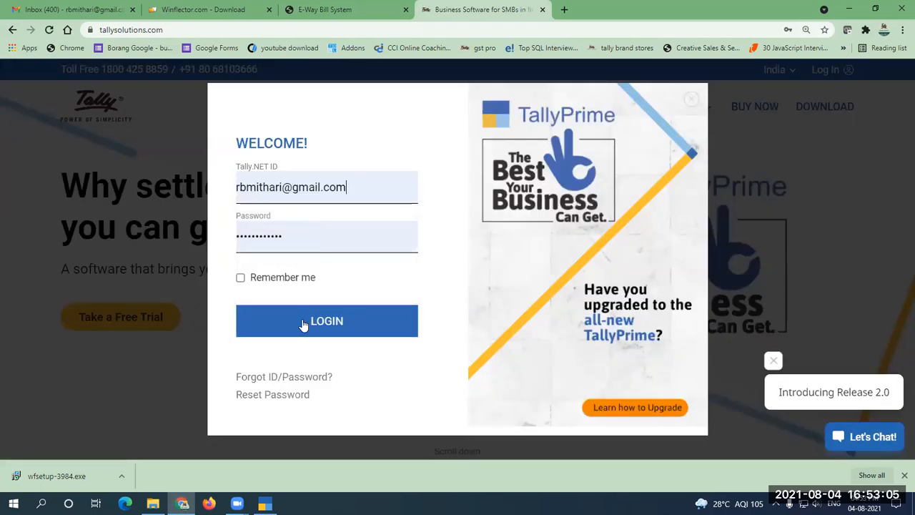
left_click(326, 323)
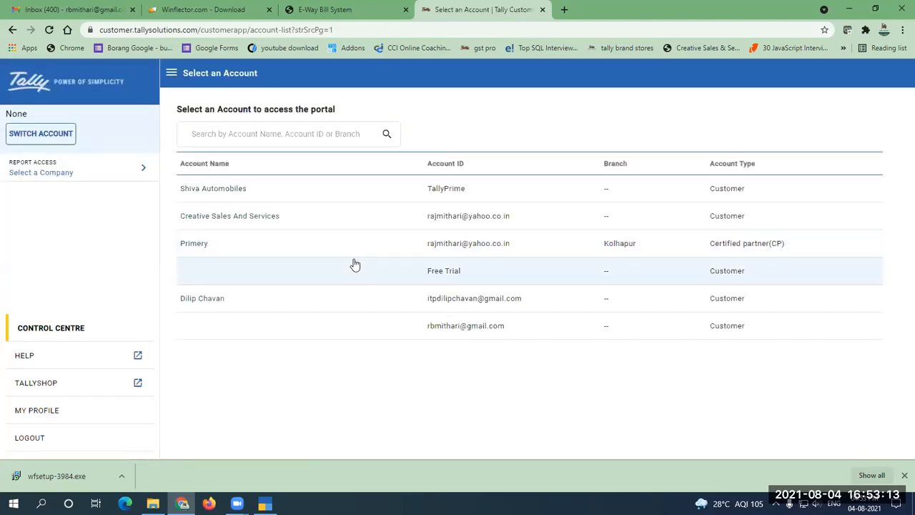
Step: Skip the failing Primery account and open Creative Sales And Services to reach Creative 1819 Audit's reports
left_click(67, 172)
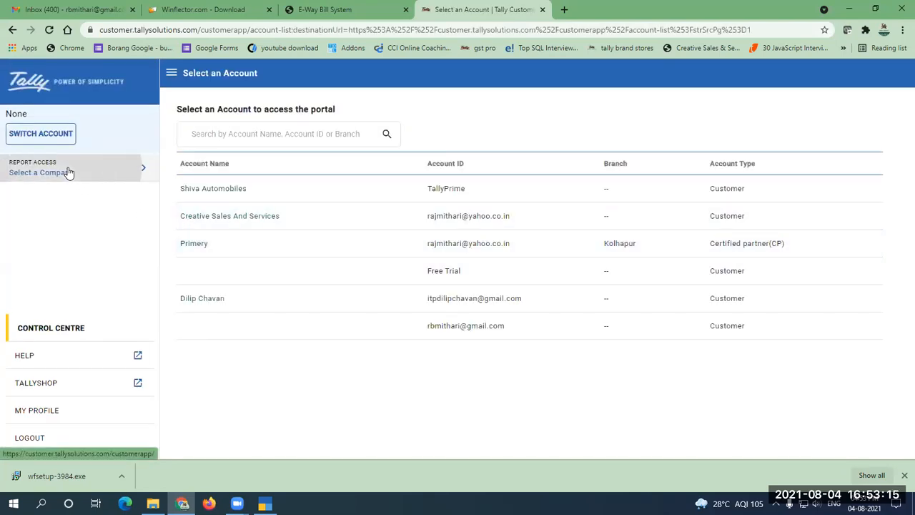
left_click(619, 246)
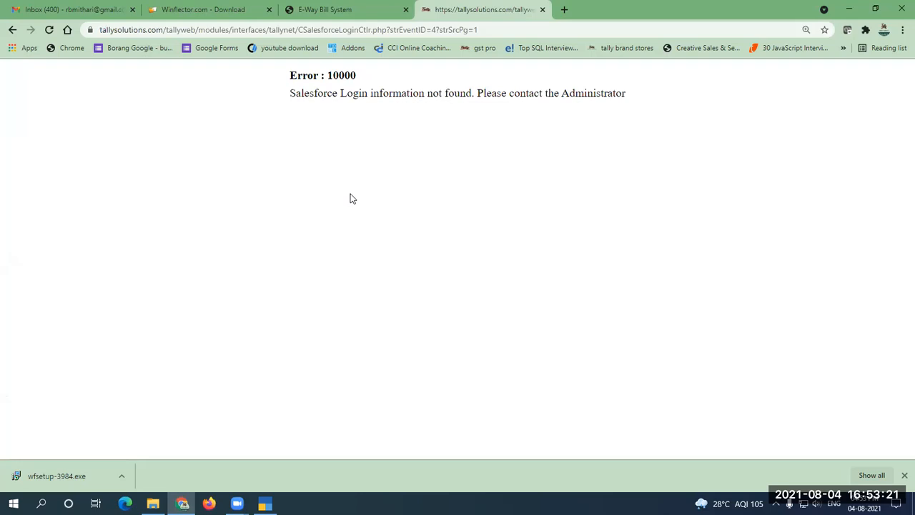
left_click(12, 29)
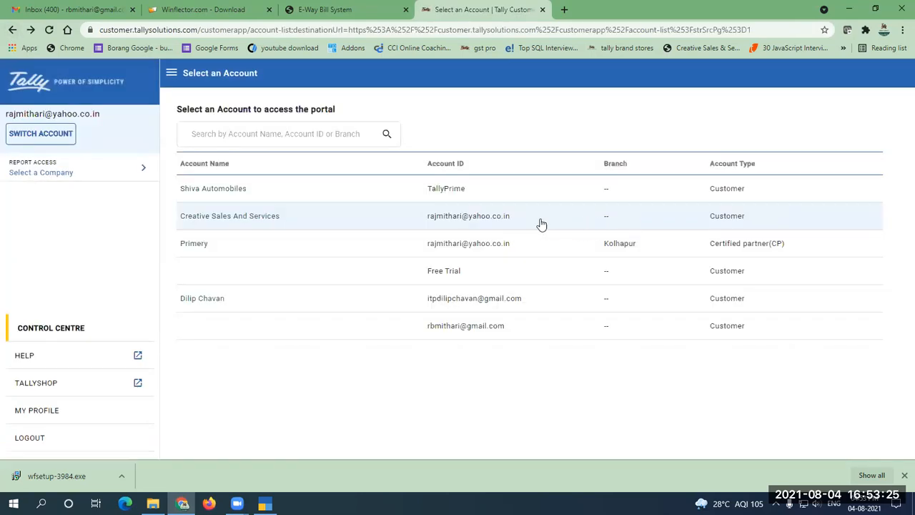
left_click(231, 222)
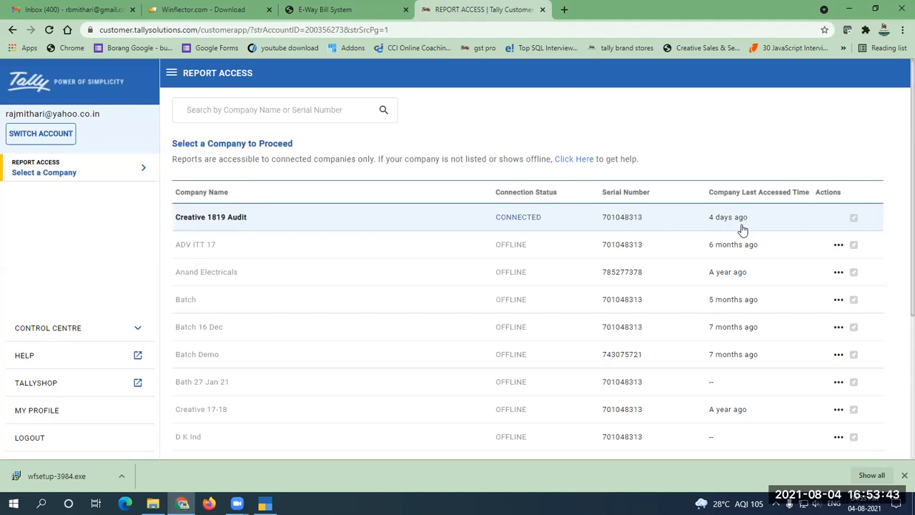
left_click(232, 222)
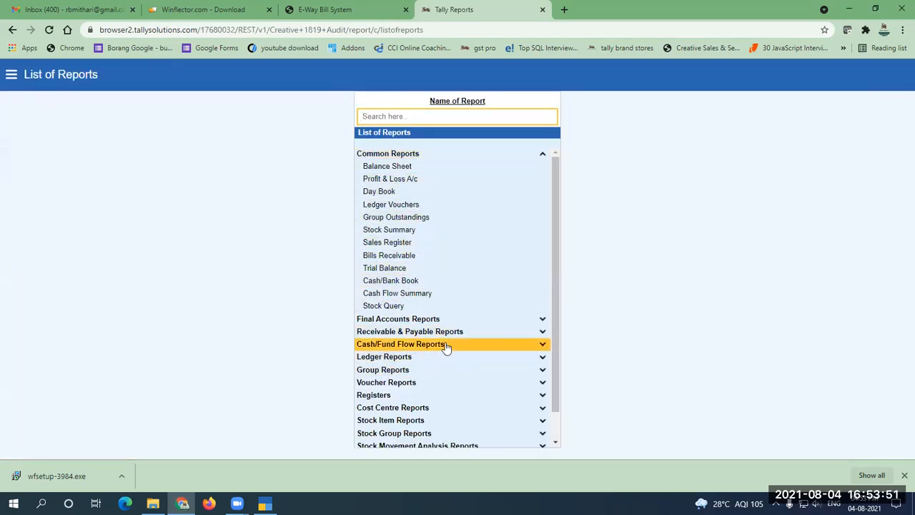
Step: View Bills Receivable for all items, then go back twice to the List of Reports
scroll(447, 332, "down", 1)
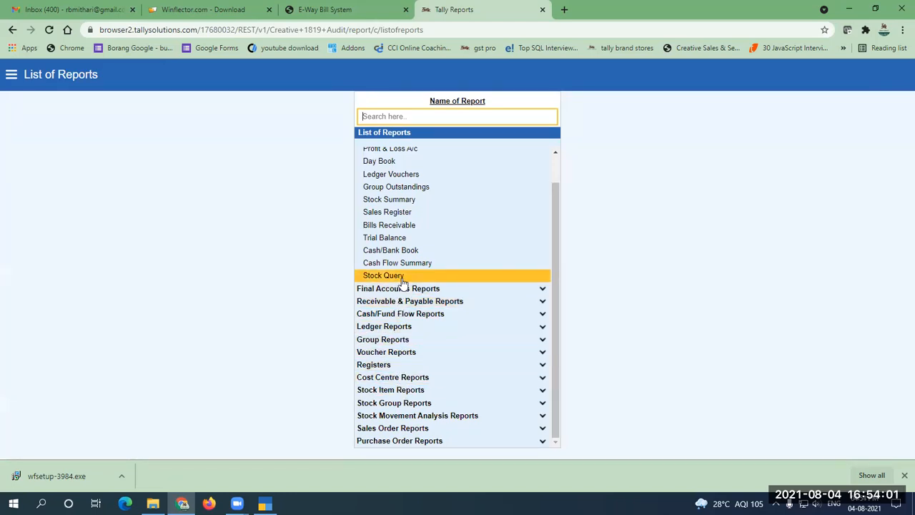
left_click(399, 228)
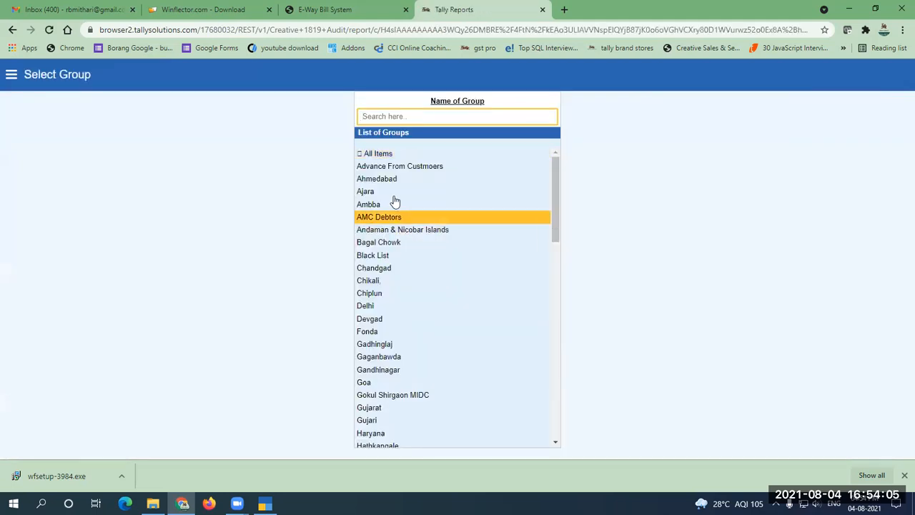
left_click(389, 154)
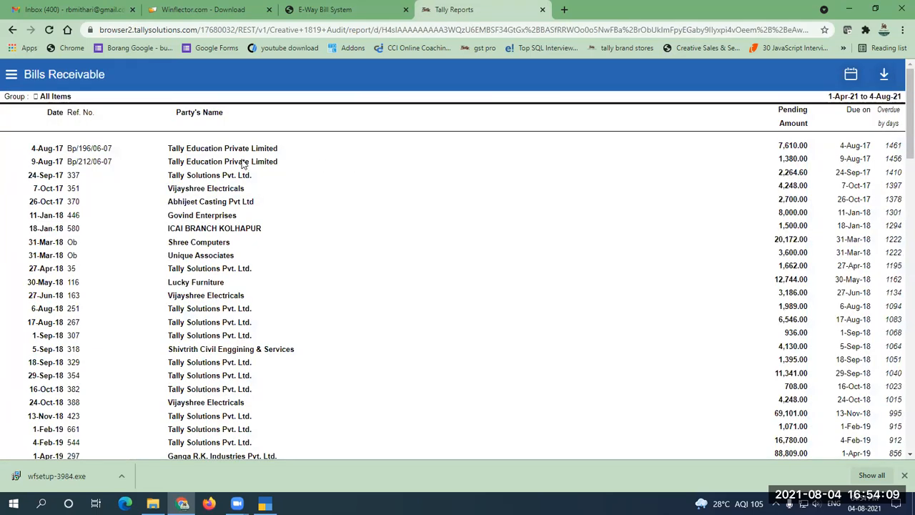
scroll(229, 350, "down", 8)
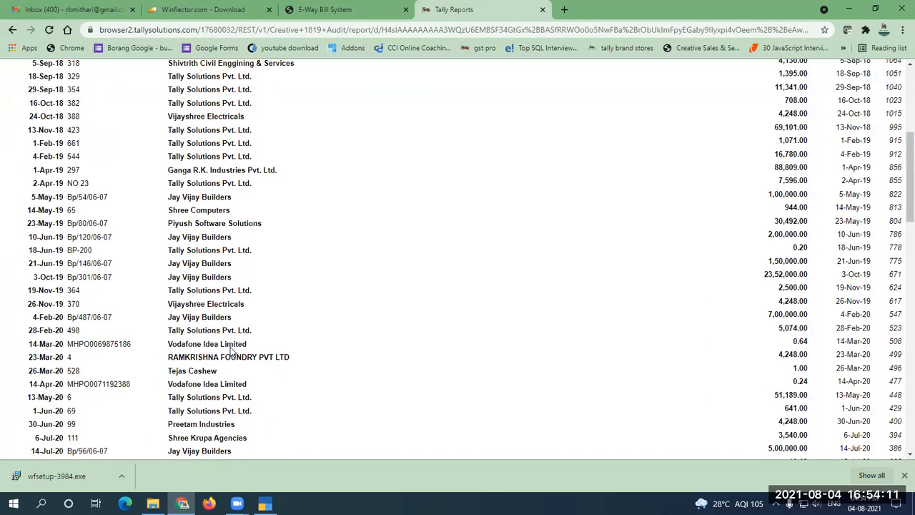
scroll(230, 350, "up", 10)
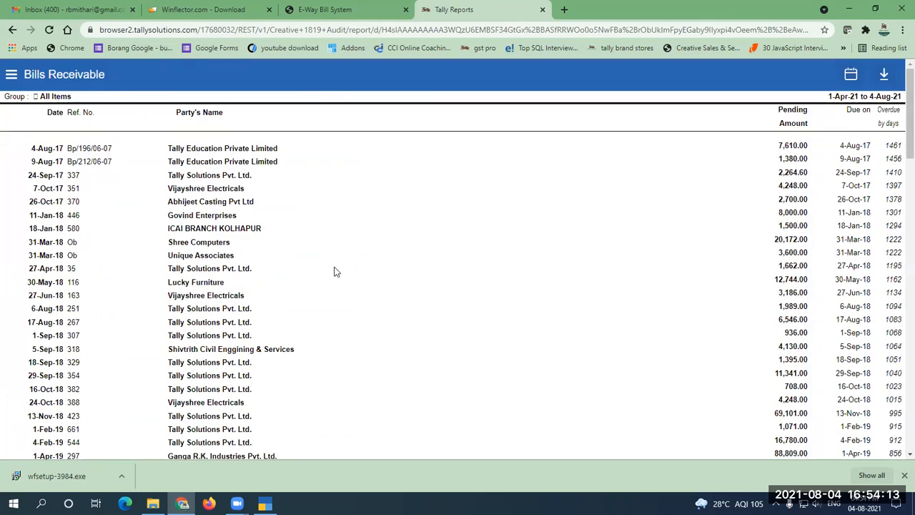
left_click(13, 30)
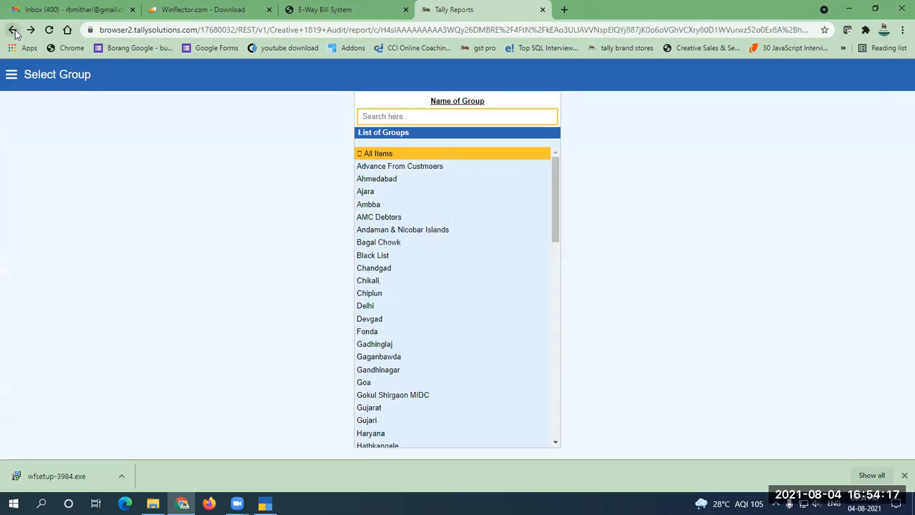
left_click(13, 30)
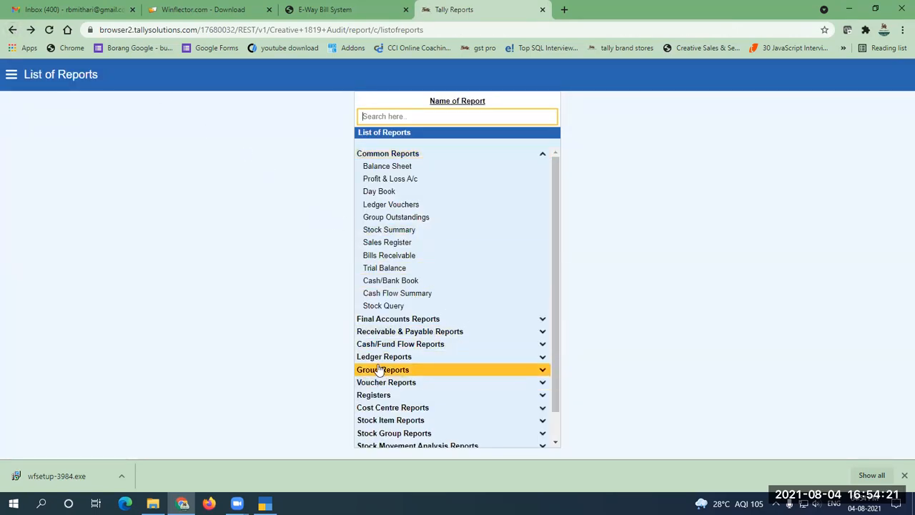
Step: Search 'sales', open the Sales Register, drill into July, and open voucher CSSJUL102
scroll(382, 363, "down", 1)
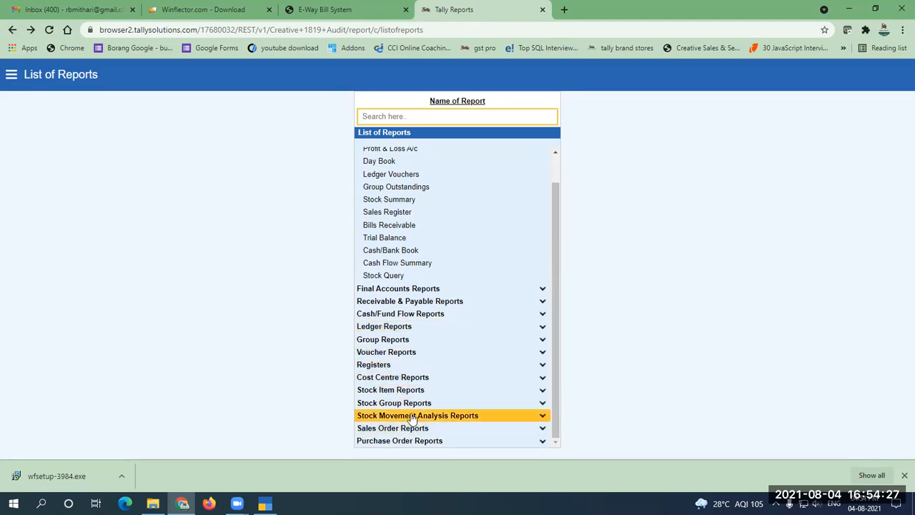
type("sales")
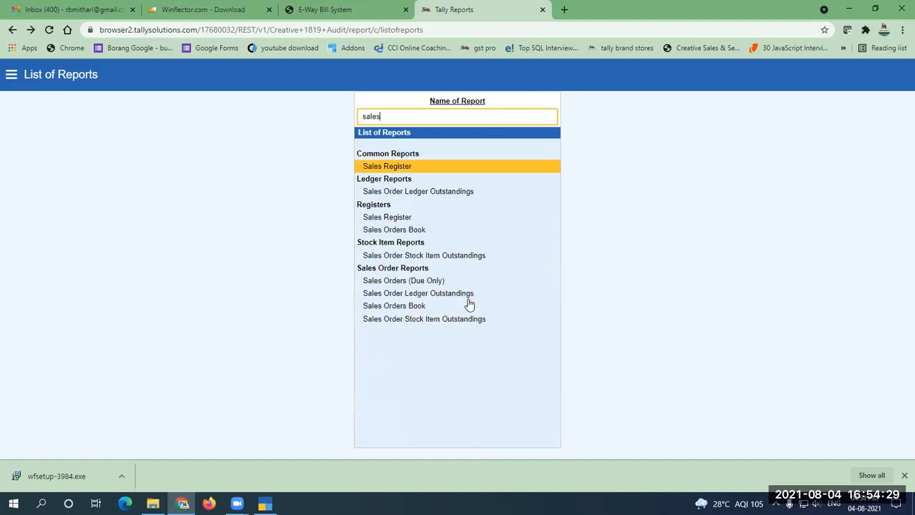
left_click(458, 169)
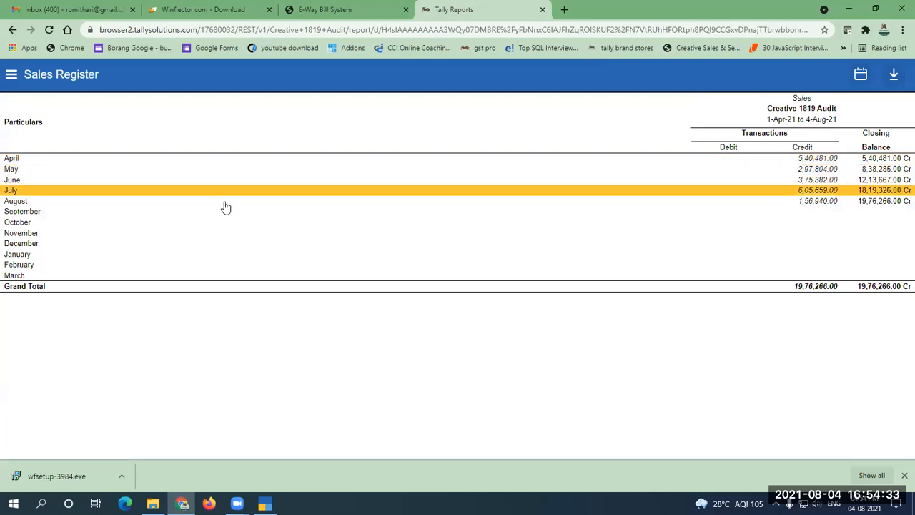
left_click(389, 190)
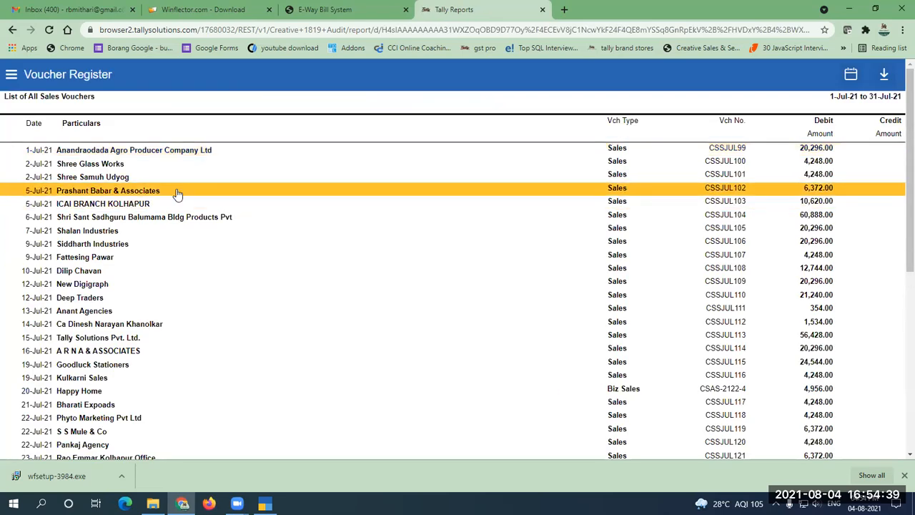
left_click(177, 192)
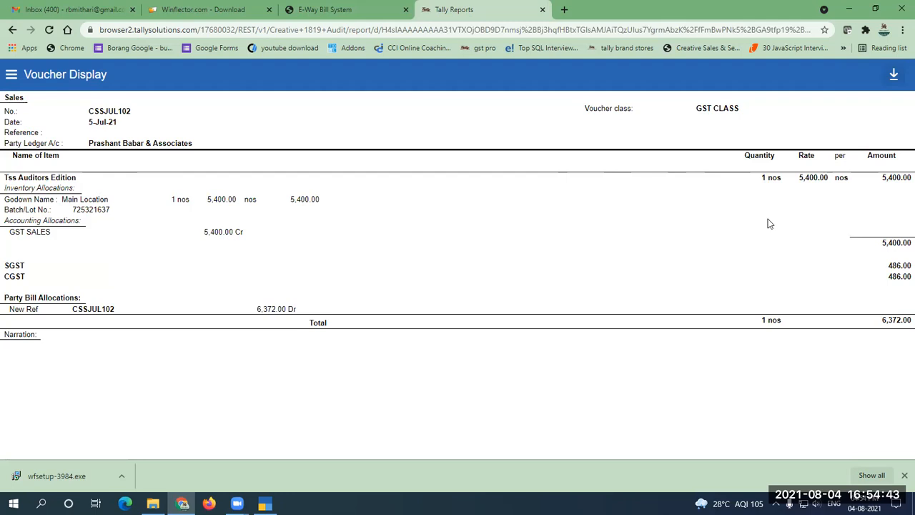
Step: Download voucher CSSJUL102 as PDF Voucher Display_04082021_165449.pdf in Documents and open it
left_click(893, 77)
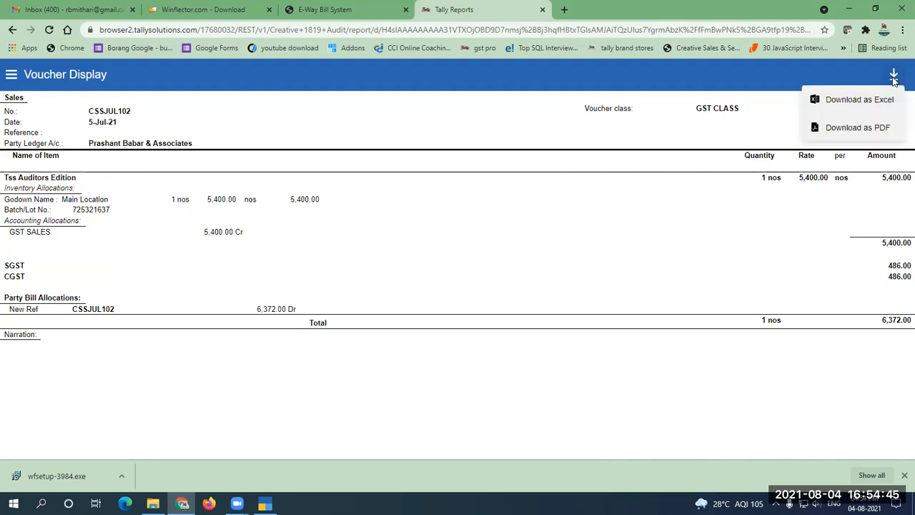
left_click(835, 127)
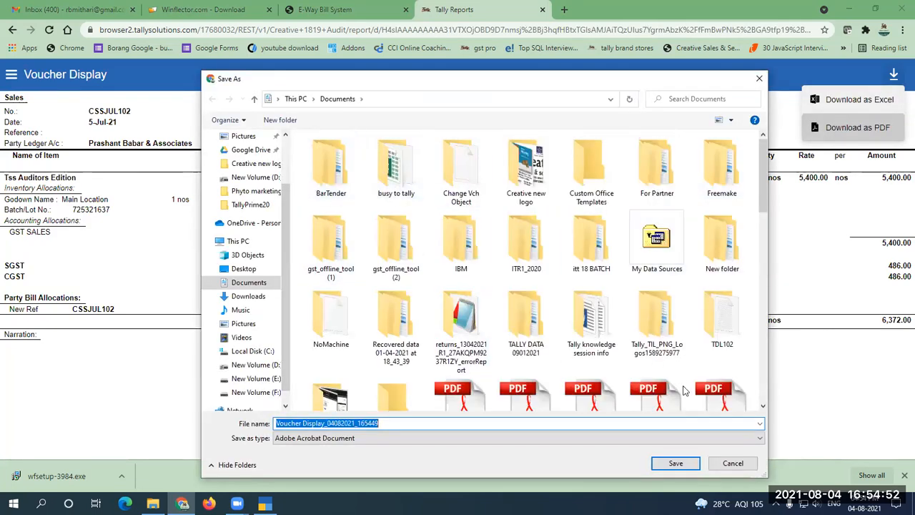
left_click(672, 464)
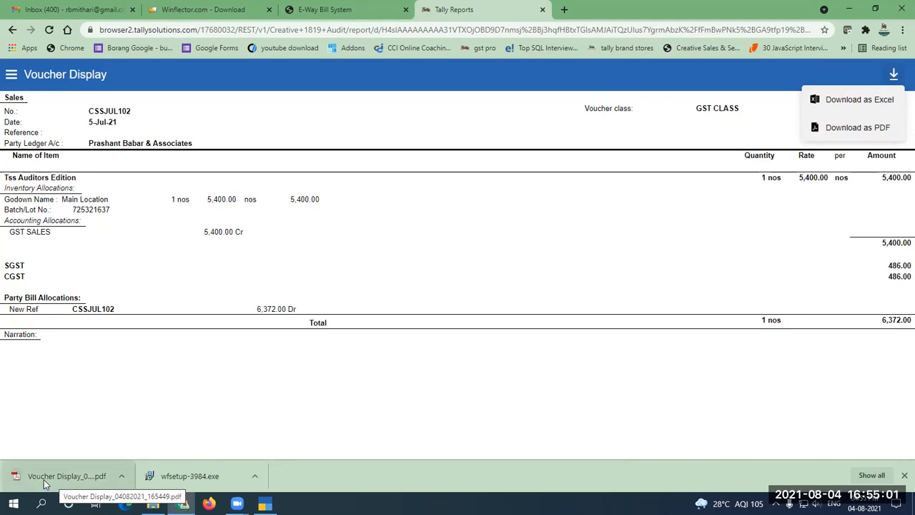
left_click(45, 483)
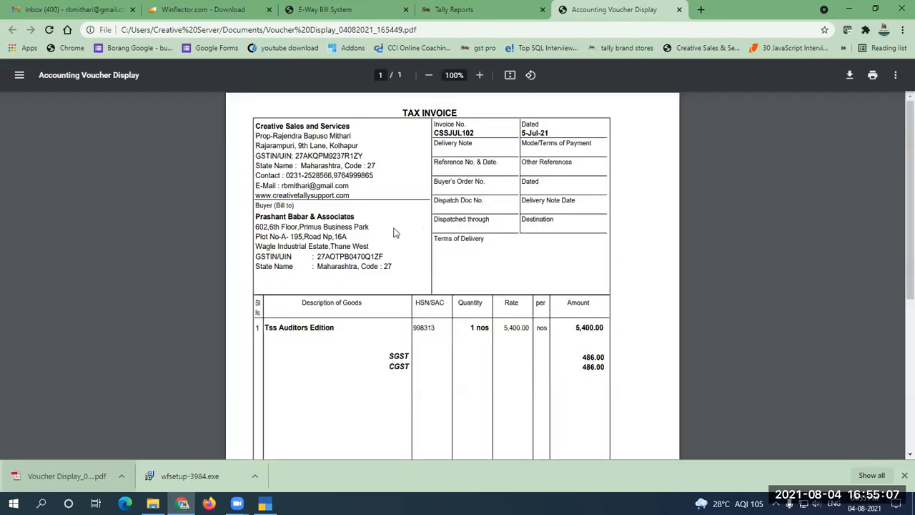
Step: Scroll through the tax invoice PDF, then close its tab to return to the voucher
scroll(479, 311, "down", 4)
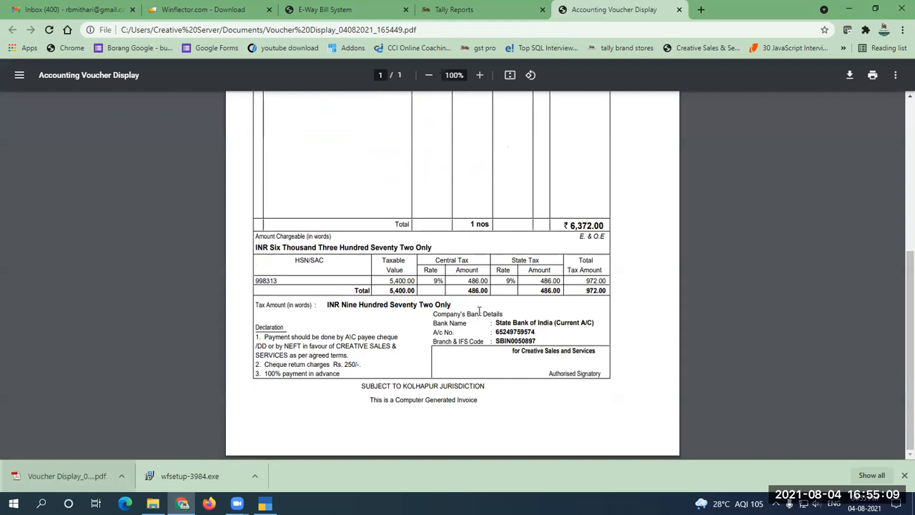
scroll(479, 310, "up", 4)
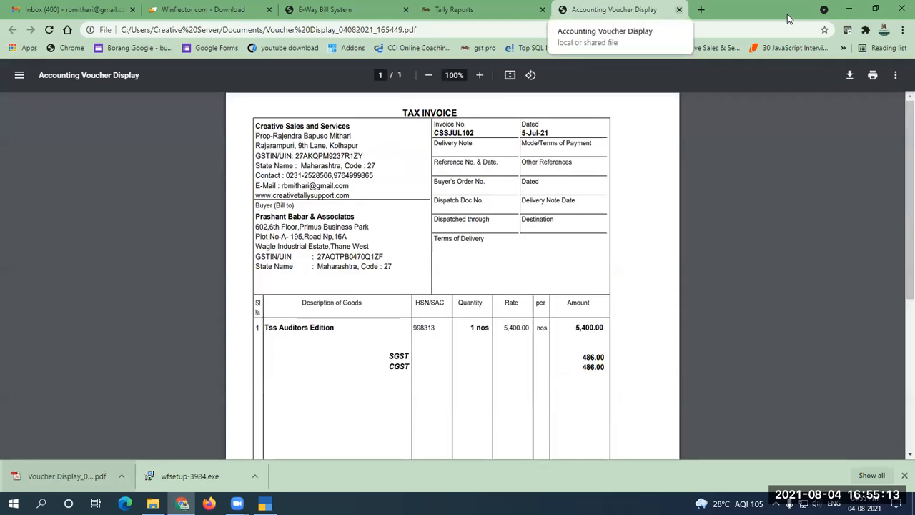
left_click(679, 9)
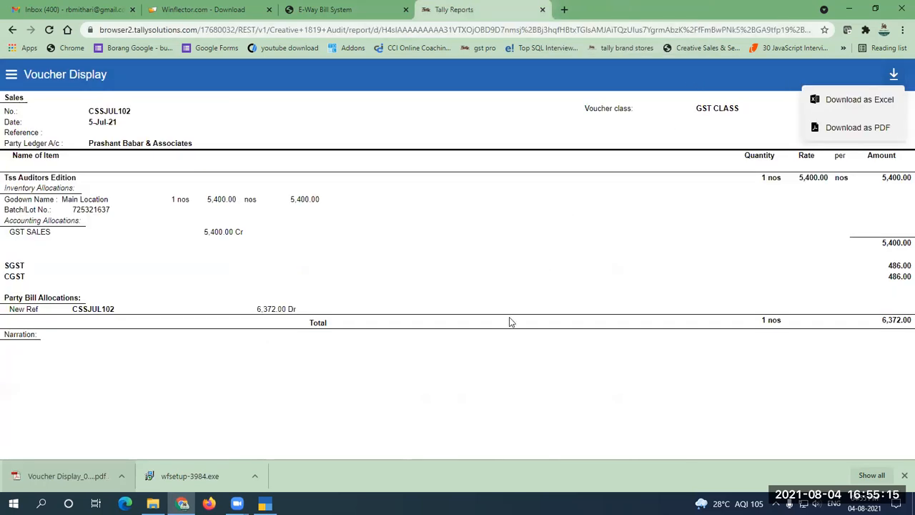
Step: Back out from the voucher to the List of Reports, briefly view the 4-Aug-21 Day Book, and return
left_click(621, 223)
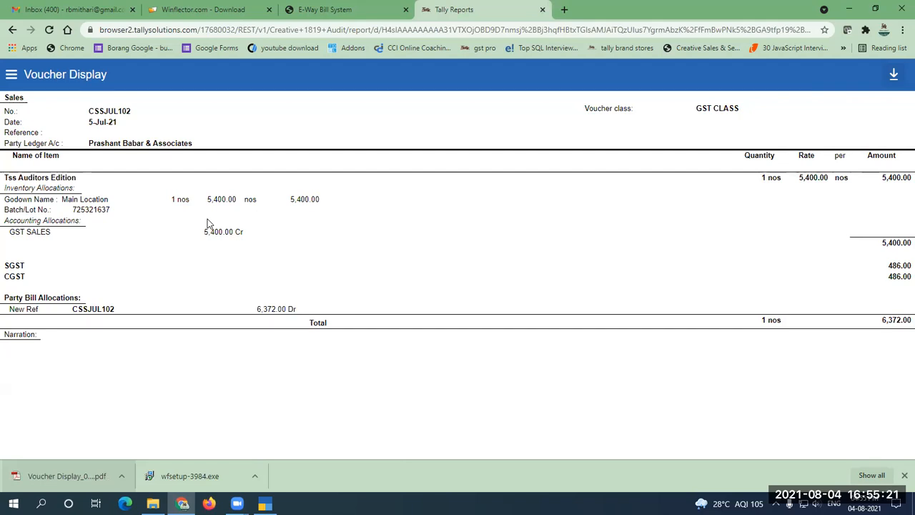
left_click(12, 30)
left_click(12, 31)
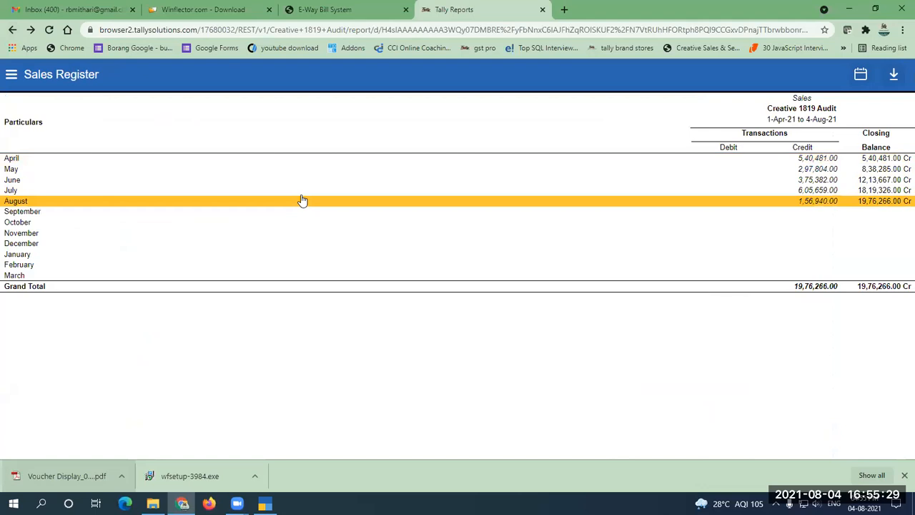
key("Escape")
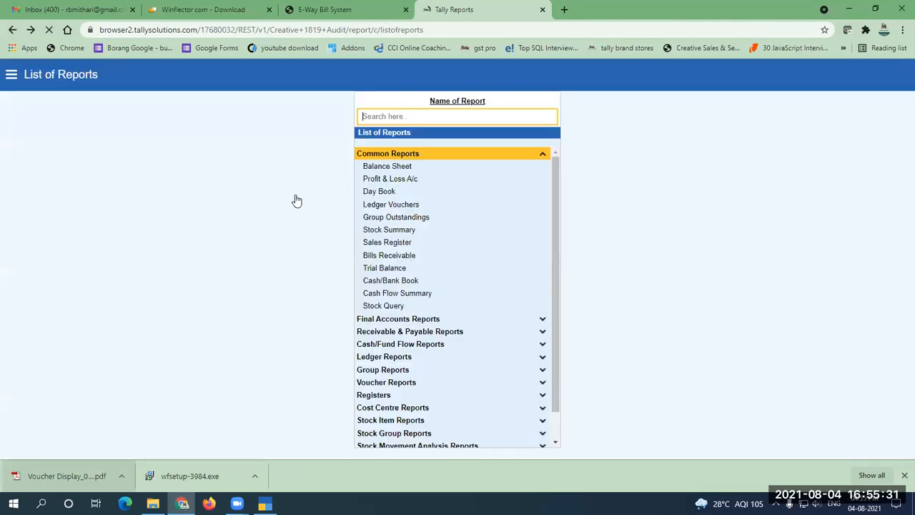
left_click(411, 196)
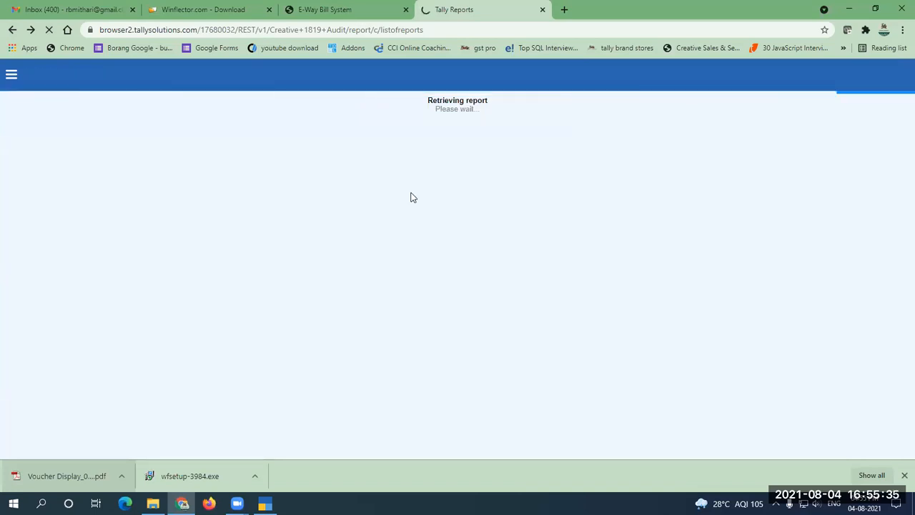
key("Escape")
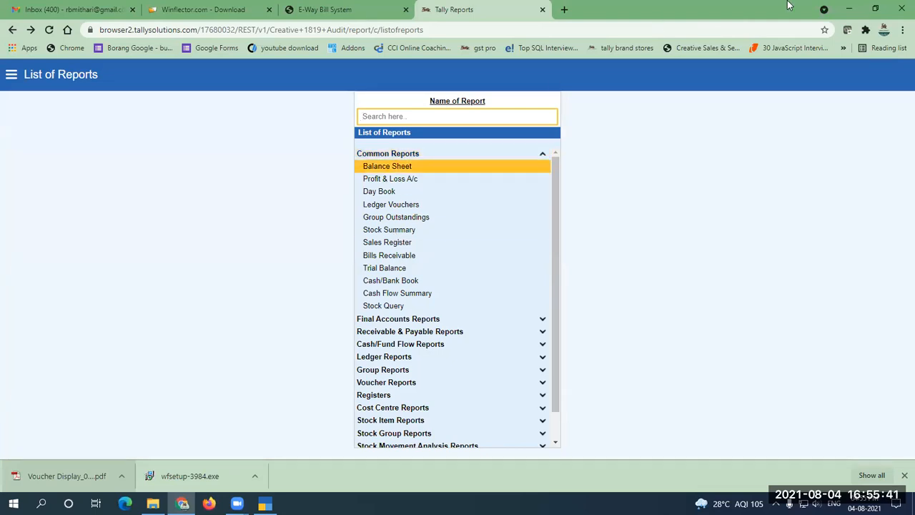
Step: Re-maximize Chrome with a new blank tab beside Tally Reports, its address bar focused
left_click_drag(580, 10, 586, 73)
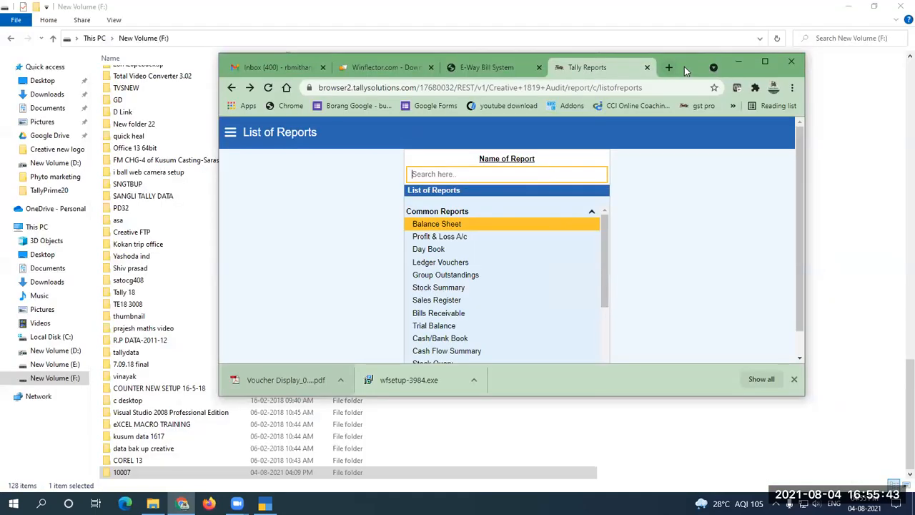
left_click(759, 63)
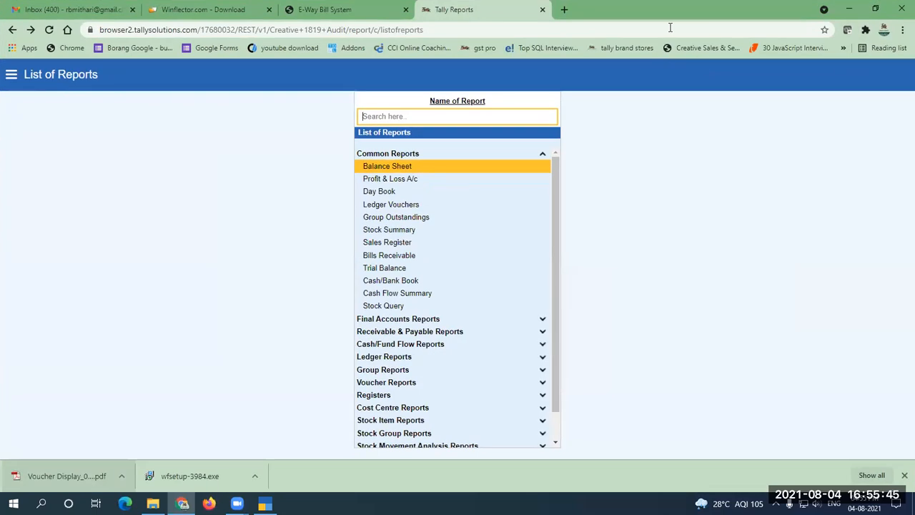
left_click_drag(593, 10, 565, 62)
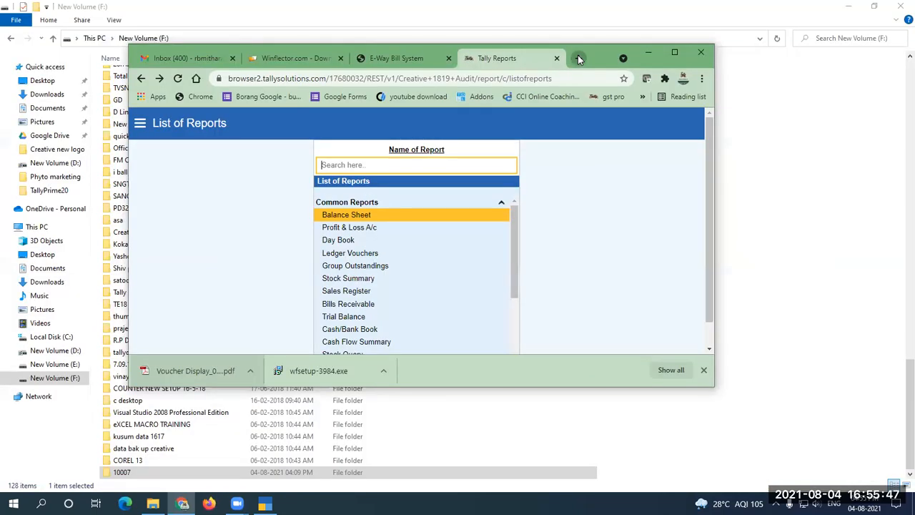
left_click(578, 58)
left_click(674, 54)
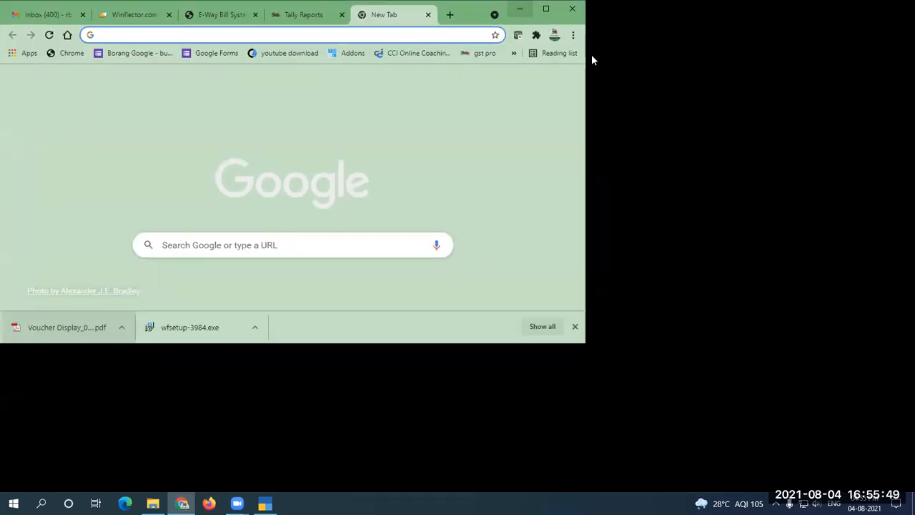
left_click(330, 27)
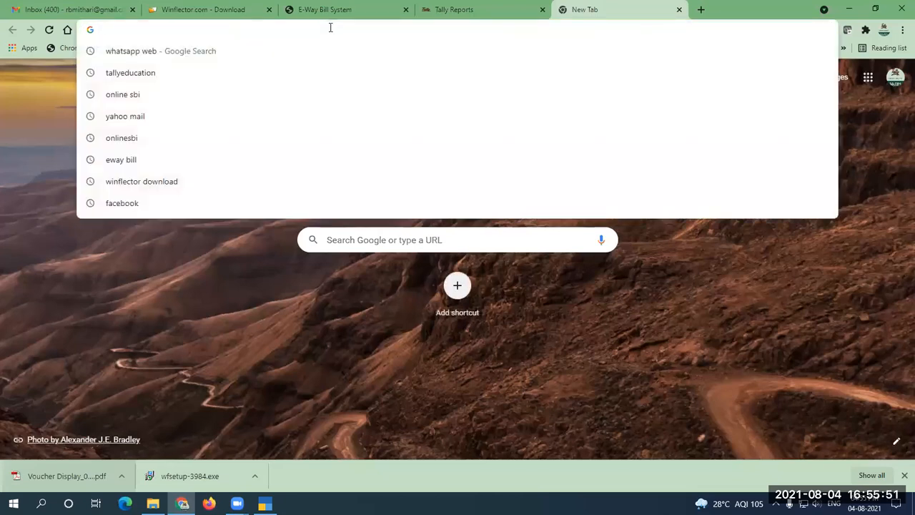
key("Escape")
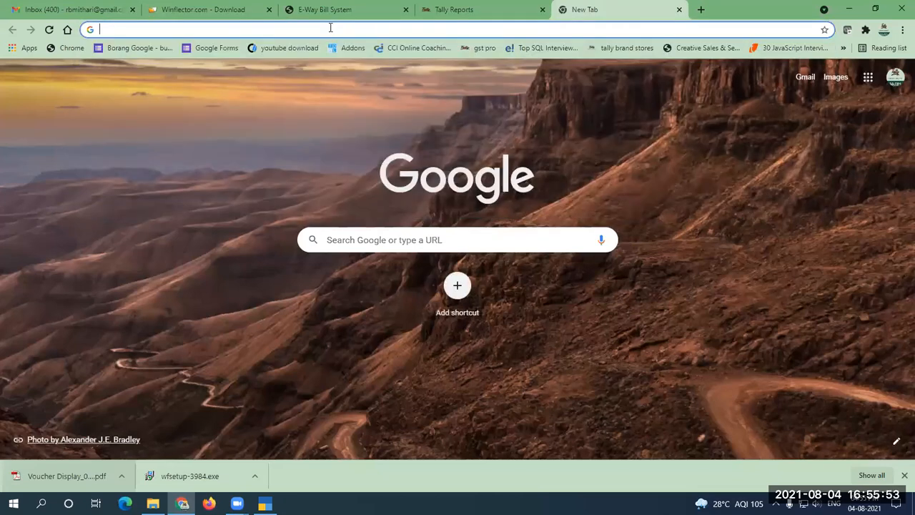
left_click(120, 30)
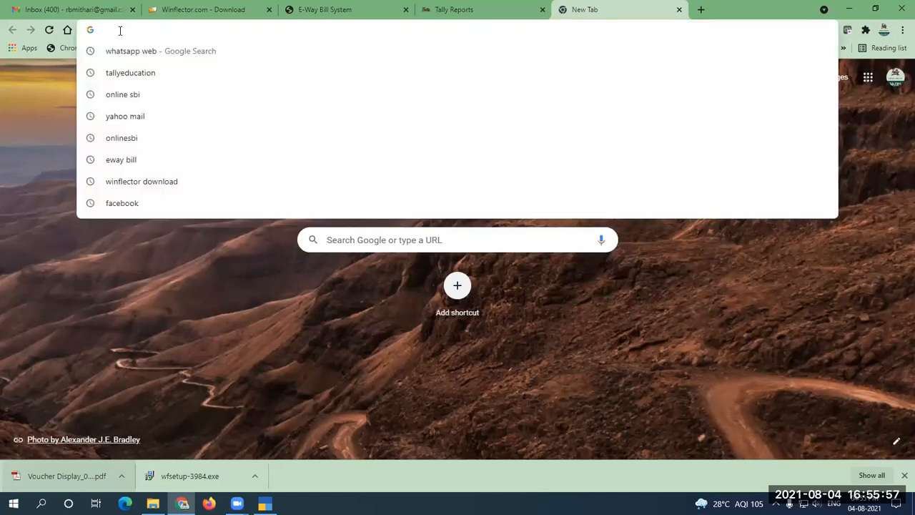